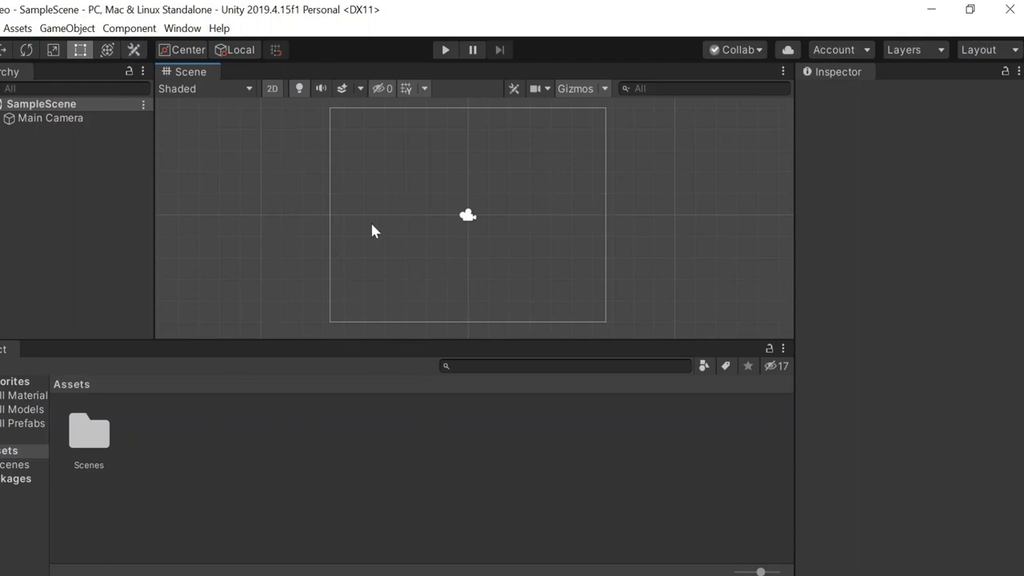
{"action": "scroll", "coordinate": [512, 210], "scroll_direction": "up", "scroll_amount": 6}
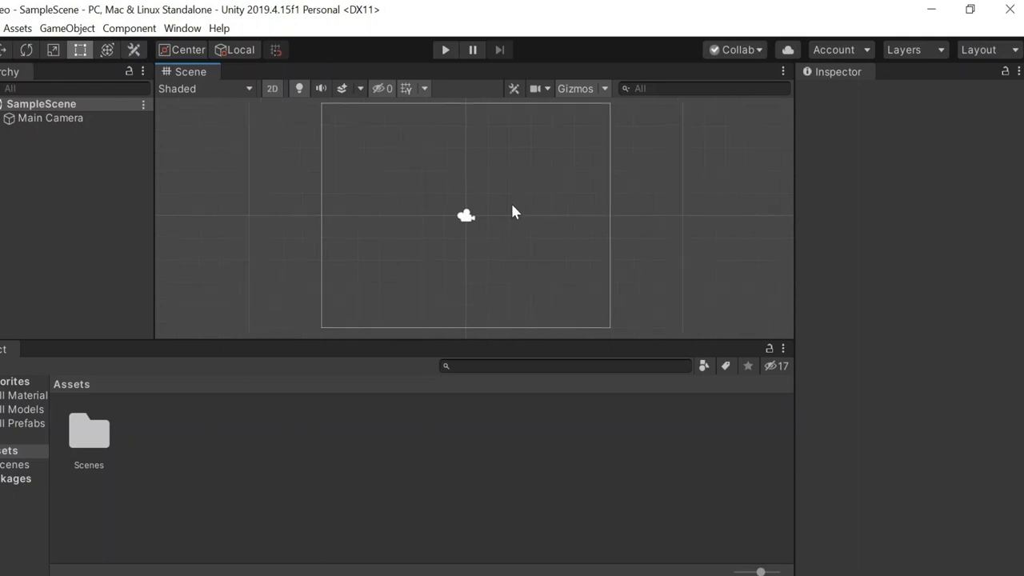
{"action": "scroll", "coordinate": [507, 228], "scroll_direction": "down", "scroll_amount": 6}
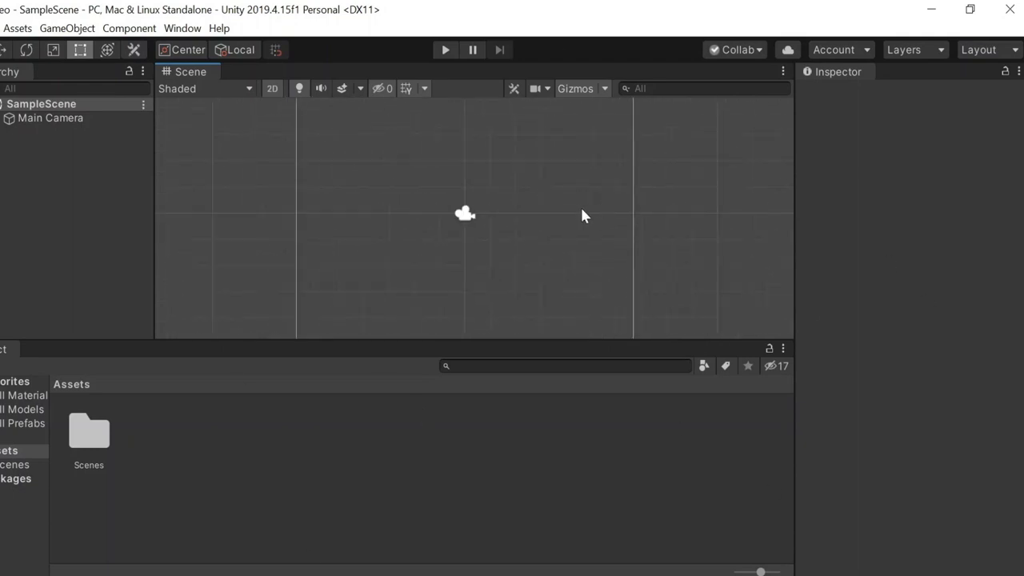
{"action": "middle_click_drag", "start_coordinate": [559, 161], "coordinate": [573, 187]}
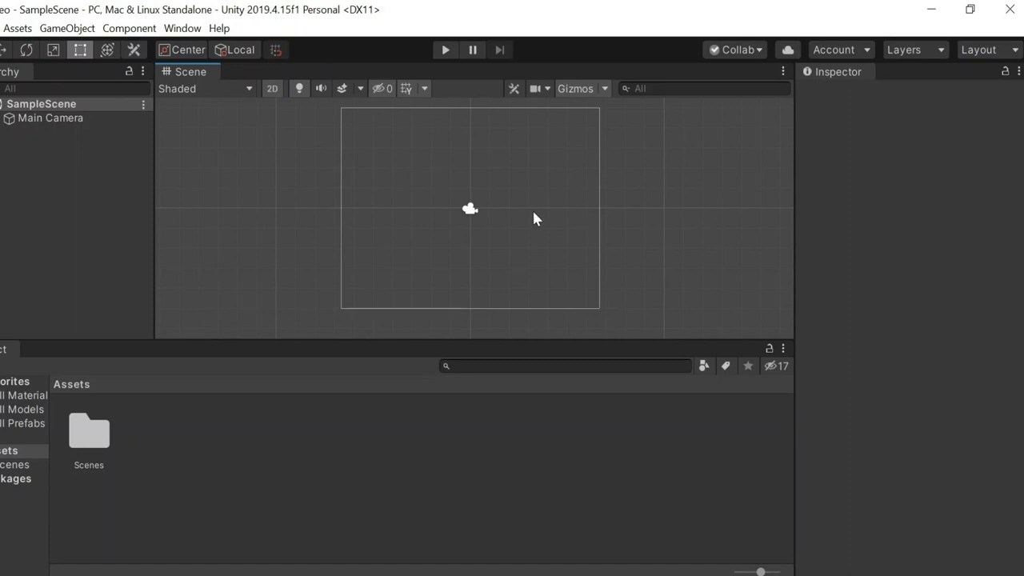
{"action": "scroll", "coordinate": [520, 218], "scroll_direction": "up", "scroll_amount": 3}
{"action": "mouse_move", "coordinate": [519, 199]}
{"action": "middle_mouse_down"}
{"action": "mouse_move", "coordinate": [518, 220]}
{"action": "mouse_move", "coordinate": [521, 194]}
{"action": "middle_mouse_up"}
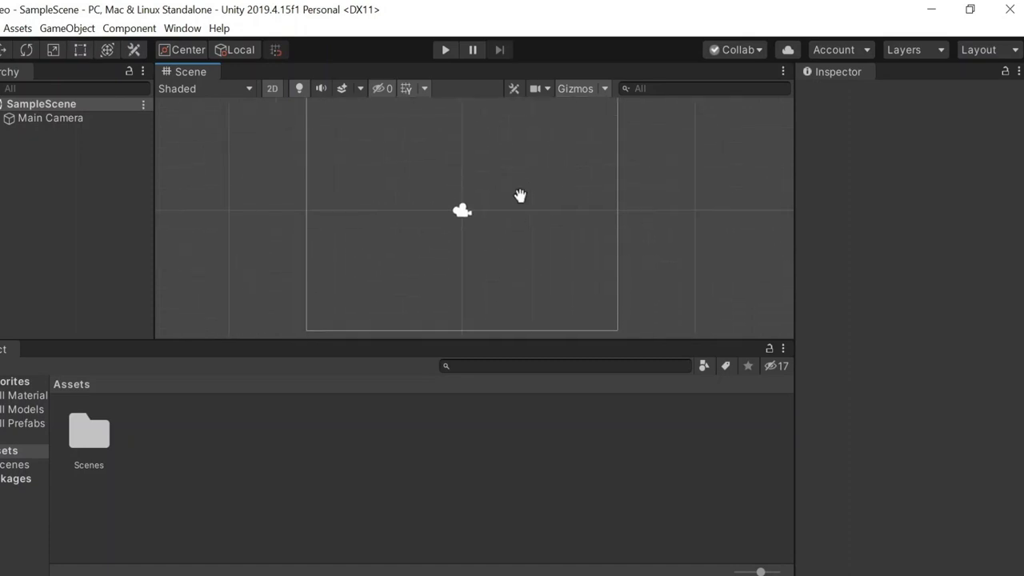
{"action": "key", "text": "t"}
Switch to Paint.
{"action": "left_click", "coordinate": [568, 575]}
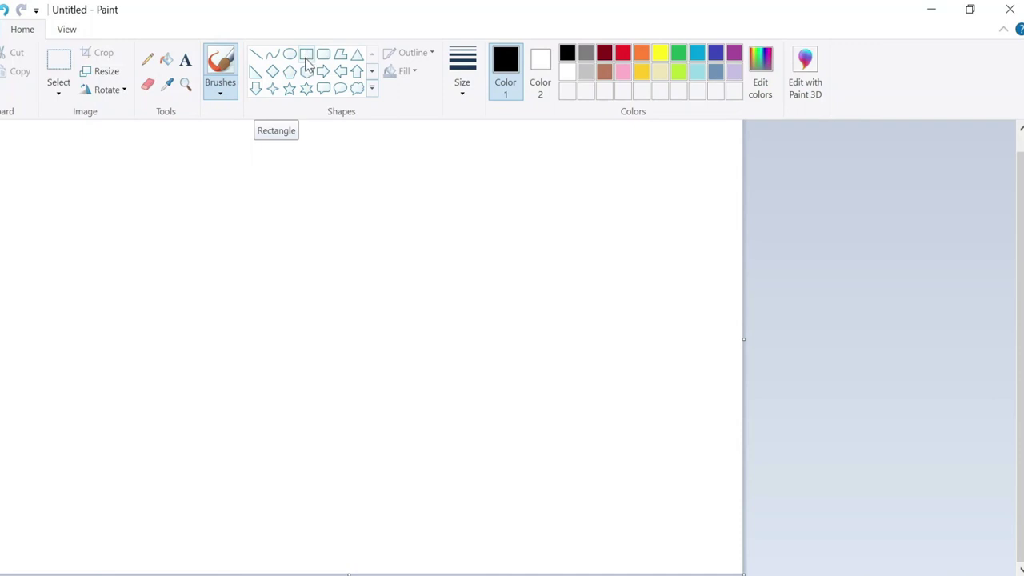
{"action": "left_click", "coordinate": [307, 54]}
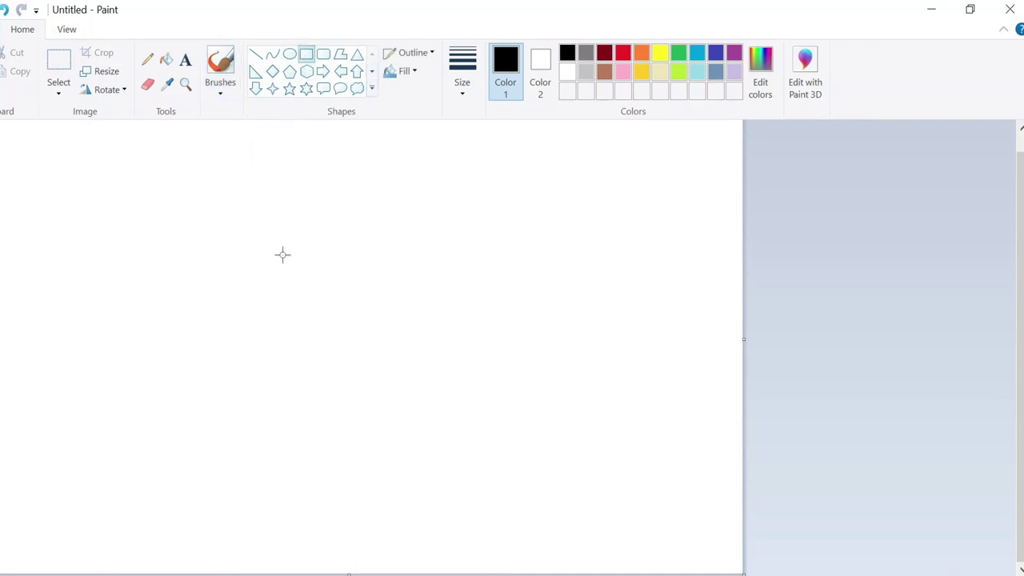
{"action": "left_click_drag", "start_coordinate": [349, 265], "coordinate": [440, 347]}
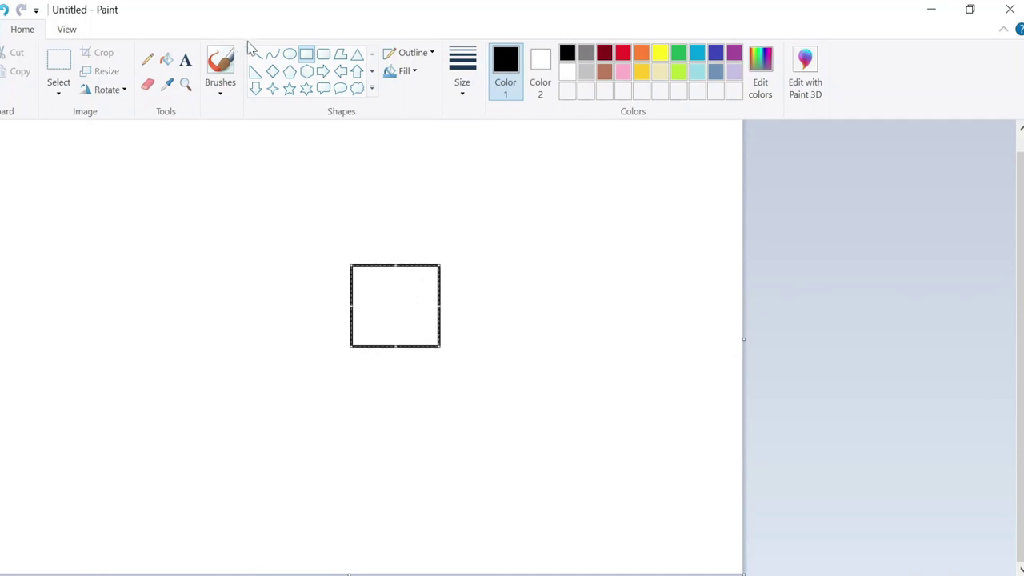
{"action": "left_click", "coordinate": [220, 64]}
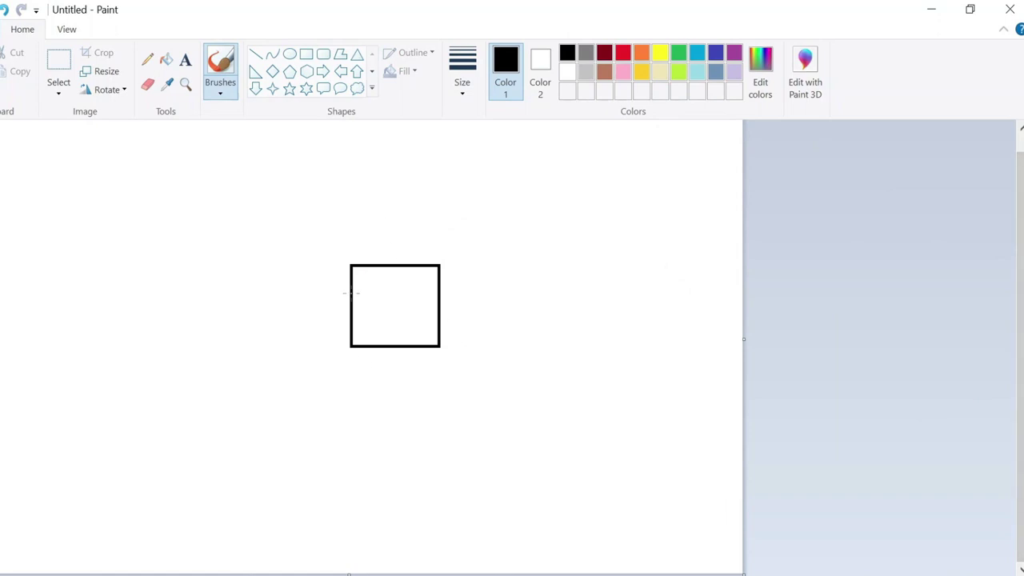
{"action": "mouse_move", "coordinate": [350, 292]}
{"action": "left_mouse_down"}
{"action": "mouse_move", "coordinate": [397, 284]}
{"action": "mouse_move", "coordinate": [448, 293]}
{"action": "left_mouse_up"}
{"action": "left_click", "coordinate": [149, 86]}
{"action": "mouse_move", "coordinate": [448, 286]}
{"action": "left_mouse_down"}
{"action": "mouse_move", "coordinate": [448, 302]}
{"action": "mouse_move", "coordinate": [441, 291]}
{"action": "left_mouse_up"}
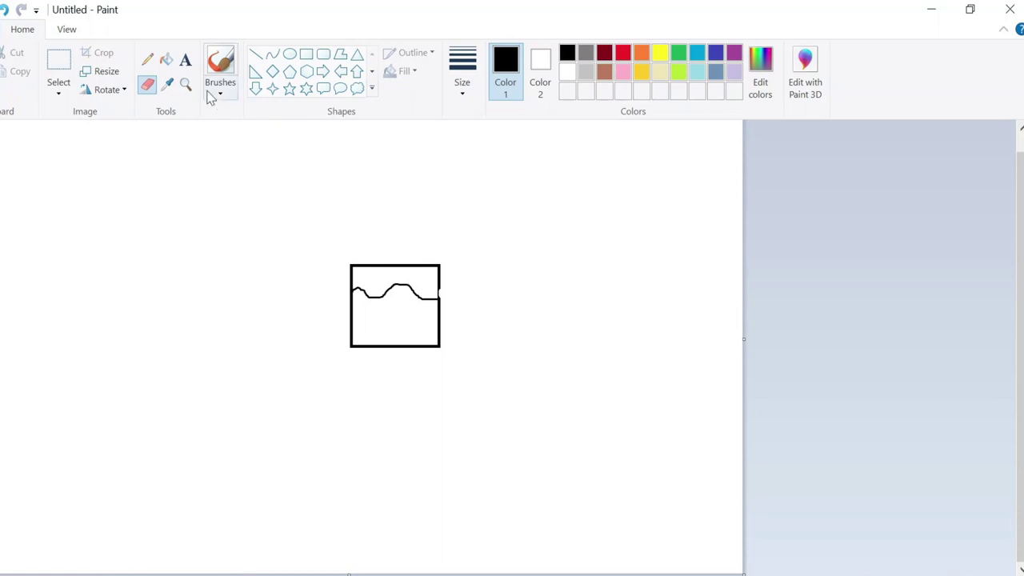
{"action": "left_click", "coordinate": [59, 62]}
{"action": "left_click_drag", "start_coordinate": [291, 224], "coordinate": [577, 444]}
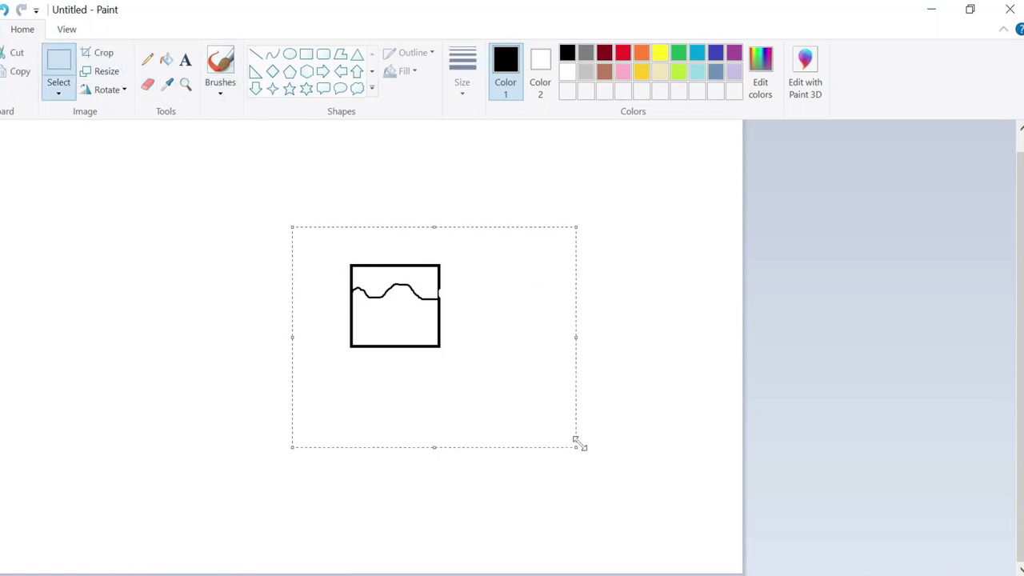
{"action": "key", "text": "Delete"}
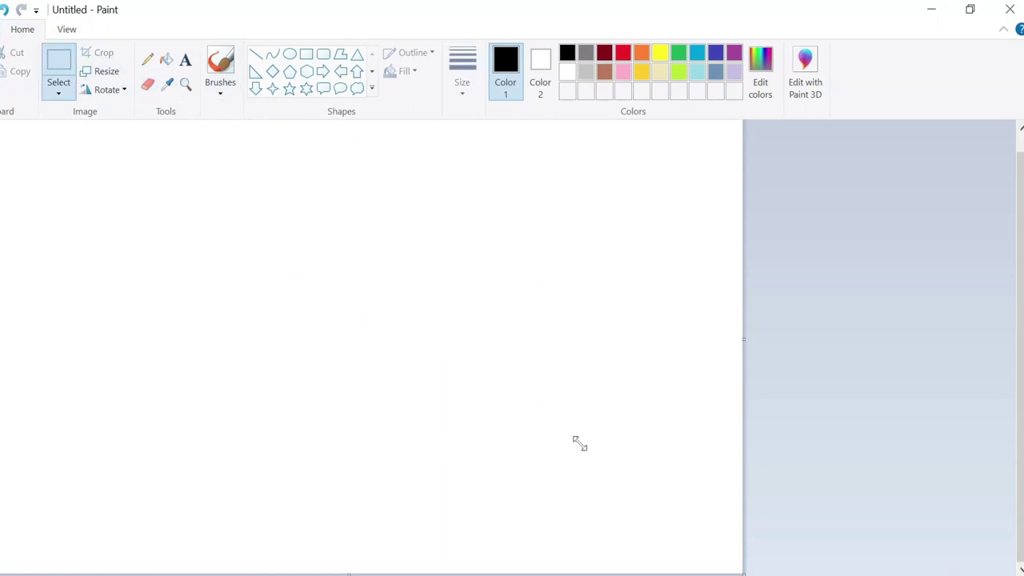
Draw a black square outline on the canvas with a wavy brush line across its upper part.
{"action": "left_click", "coordinate": [307, 53]}
{"action": "mouse_move", "coordinate": [319, 270]}
{"action": "left_mouse_down"}
{"action": "mouse_move", "coordinate": [339, 309]}
{"action": "mouse_move", "coordinate": [404, 349]}
{"action": "left_mouse_up"}
{"action": "left_click", "coordinate": [220, 64]}
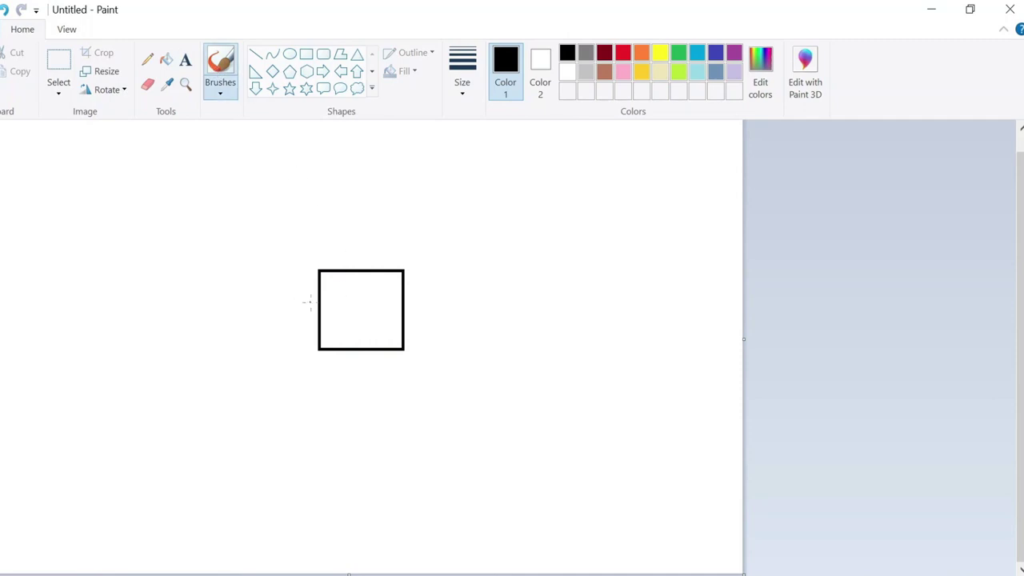
{"action": "left_click_drag", "start_coordinate": [320, 293], "coordinate": [400, 295]}
Fill the square brown below the wavy line and green above it.
{"action": "left_click", "coordinate": [166, 60]}
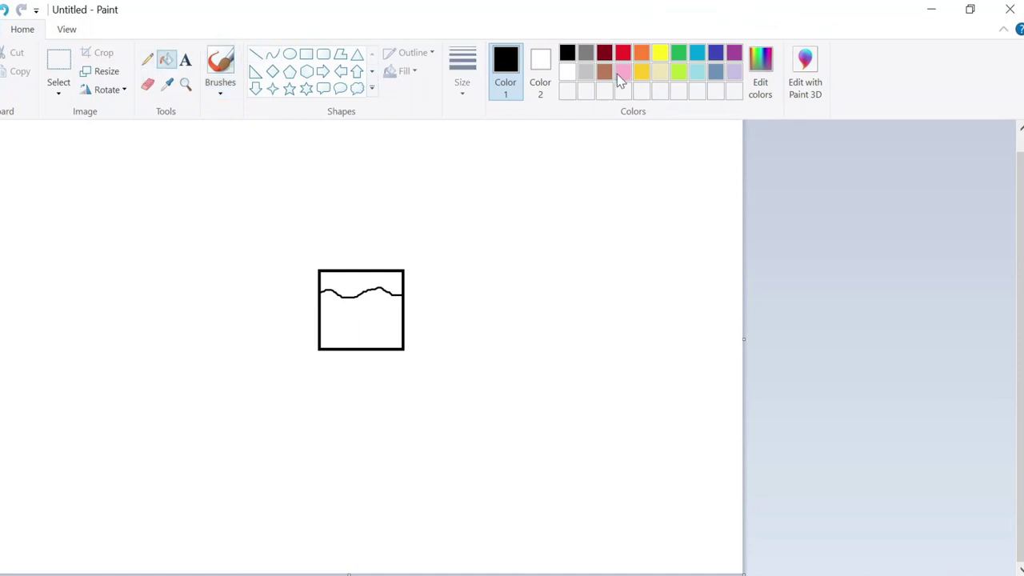
{"action": "left_click", "coordinate": [604, 71]}
{"action": "left_click", "coordinate": [357, 315]}
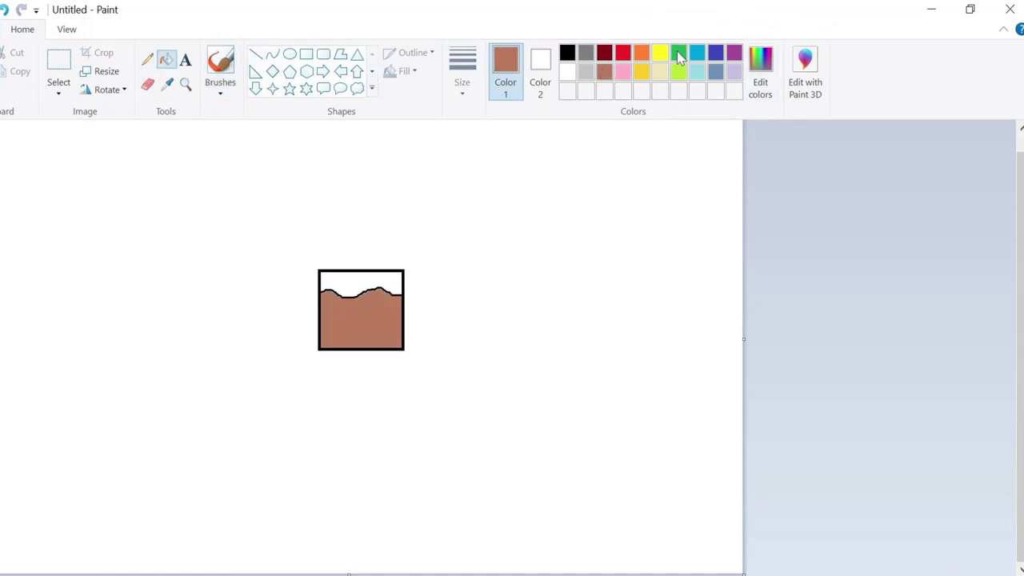
{"action": "left_click", "coordinate": [680, 55]}
{"action": "left_click", "coordinate": [351, 278]}
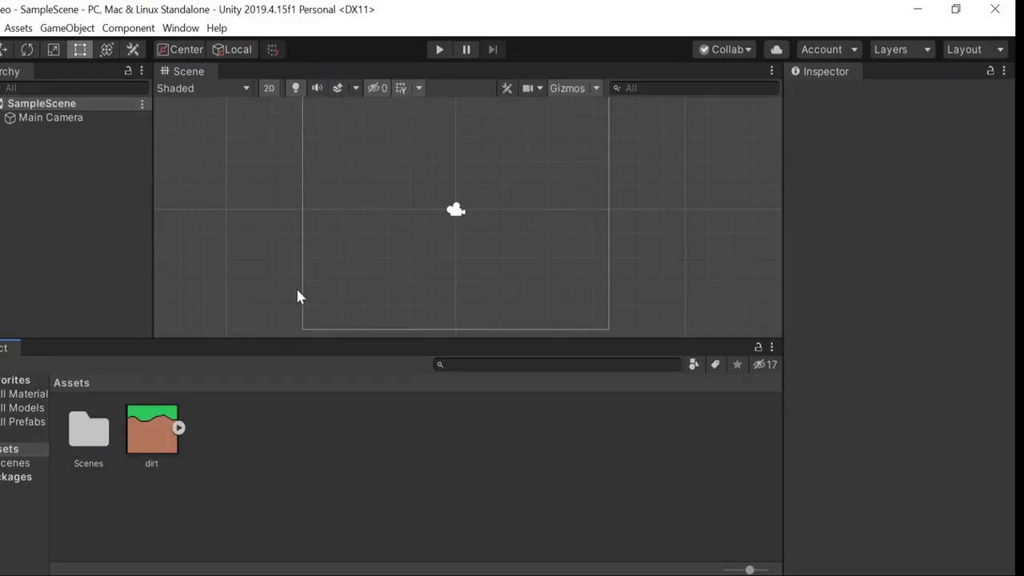
Place the dirt sprite in the Unity scene near the lower-left corner of the camera frame.
{"action": "scroll", "coordinate": [327, 293], "scroll_direction": "up", "scroll_amount": 1}
{"action": "scroll", "coordinate": [333, 286], "scroll_direction": "down", "scroll_amount": 2}
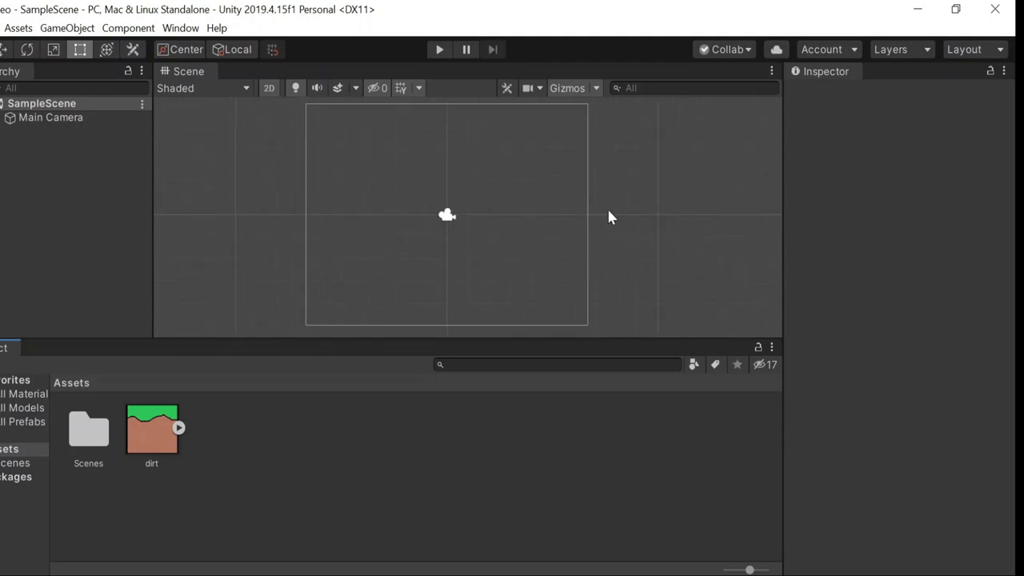
{"action": "middle_click_drag", "start_coordinate": [601, 177], "coordinate": [567, 174]}
{"action": "key", "text": "t"}
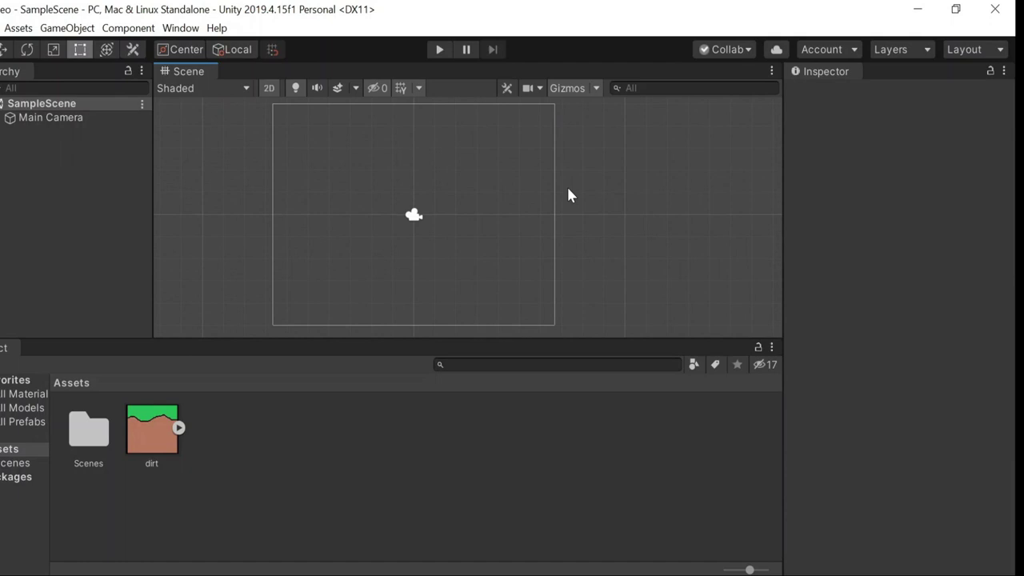
{"action": "left_click", "coordinate": [152, 433]}
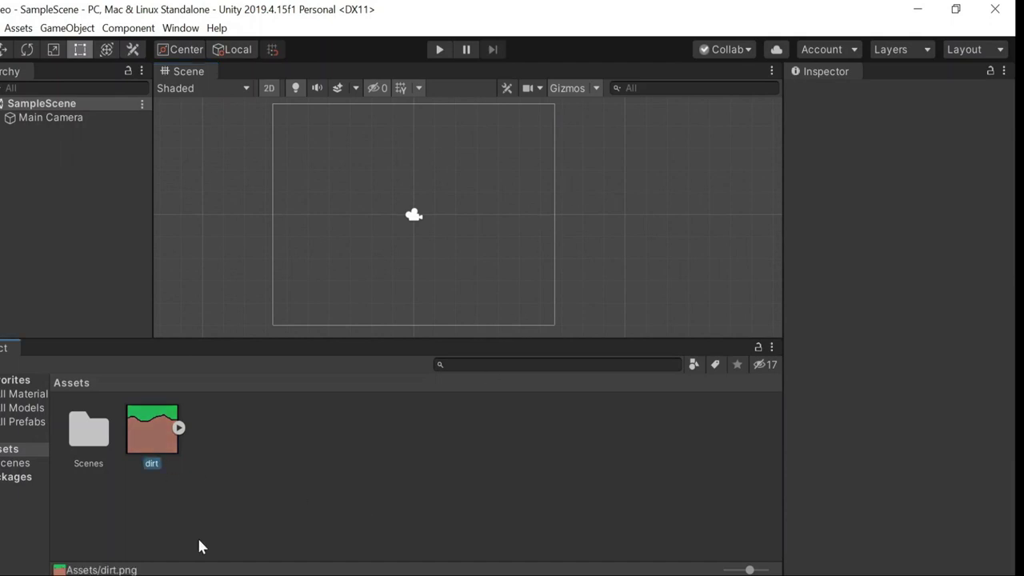
{"action": "left_click_drag", "start_coordinate": [154, 439], "coordinate": [321, 295]}
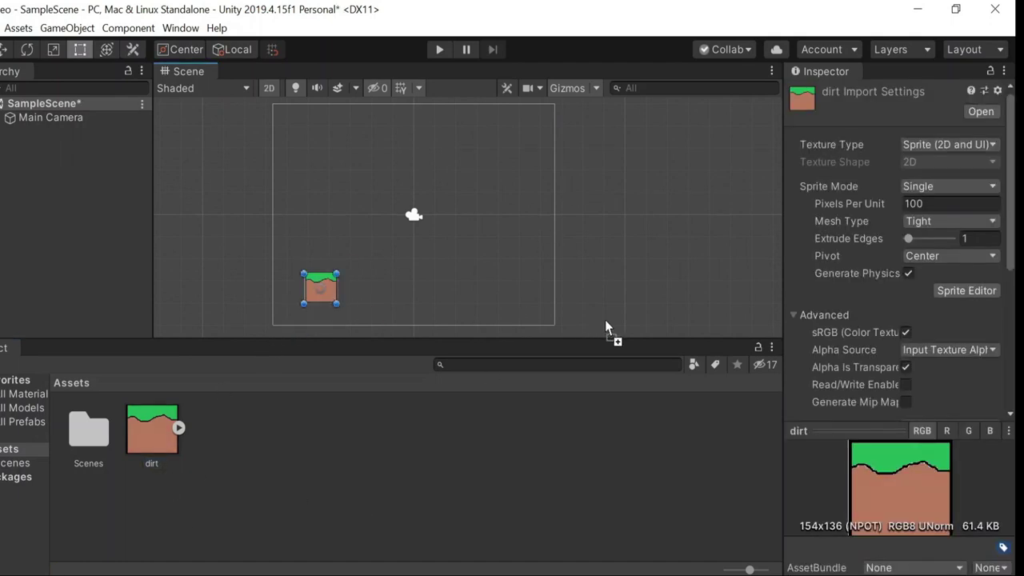
Move the dirt block below the camera icon, to about X -0.36, Y -2.45.
{"action": "scroll", "coordinate": [408, 264], "scroll_direction": "up", "scroll_amount": 2}
{"action": "middle_click_drag", "start_coordinate": [423, 258], "coordinate": [611, 135]}
{"action": "scroll", "coordinate": [585, 210], "scroll_direction": "up", "scroll_amount": 2}
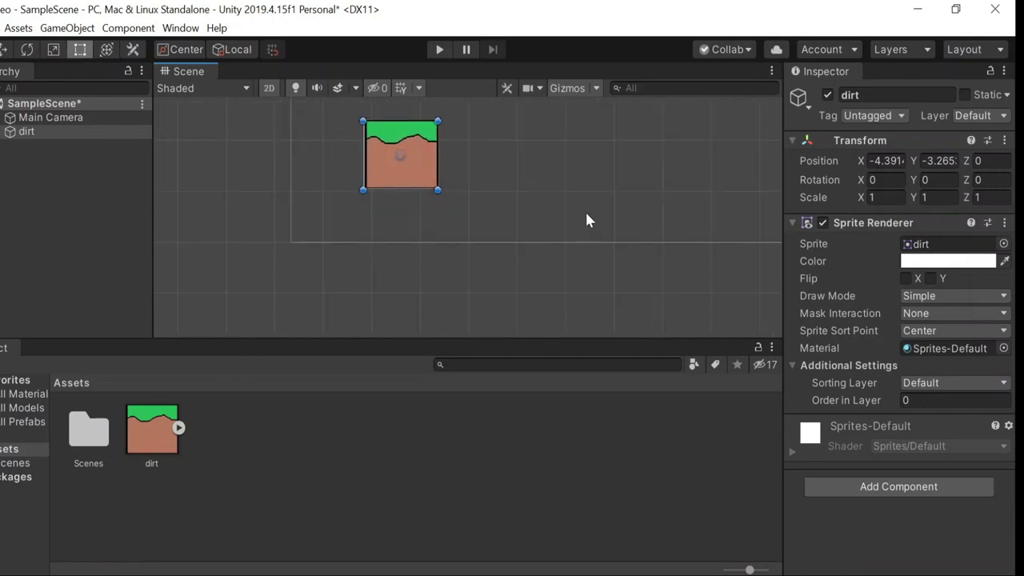
{"action": "middle_click_drag", "start_coordinate": [585, 210], "coordinate": [584, 233]}
{"action": "scroll", "coordinate": [583, 232], "scroll_direction": "down", "scroll_amount": 3}
{"action": "middle_click_drag", "start_coordinate": [752, 158], "coordinate": [592, 190]}
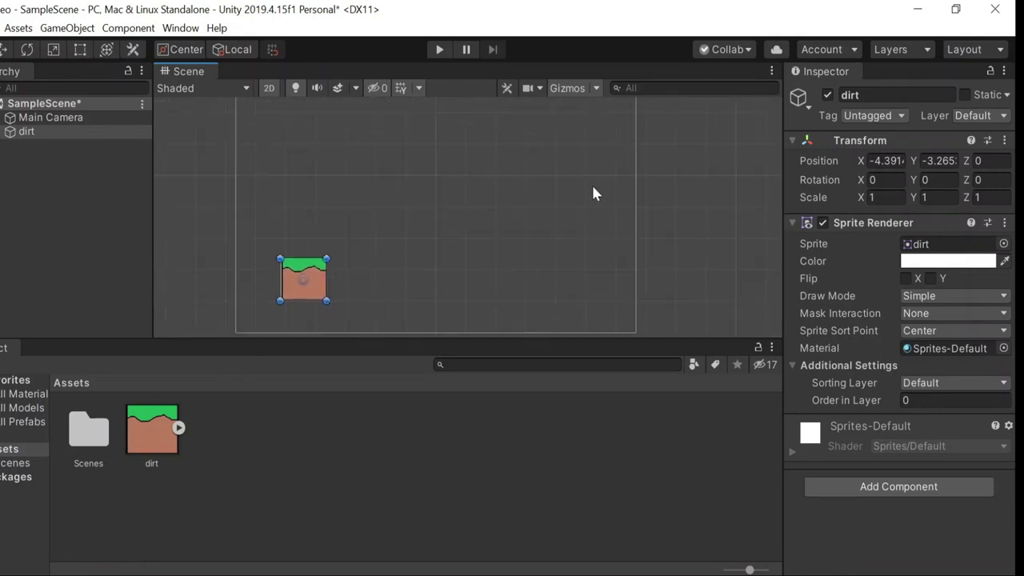
{"action": "scroll", "coordinate": [590, 192], "scroll_direction": "down", "scroll_amount": 1}
{"action": "left_click_drag", "start_coordinate": [348, 265], "coordinate": [439, 243]}
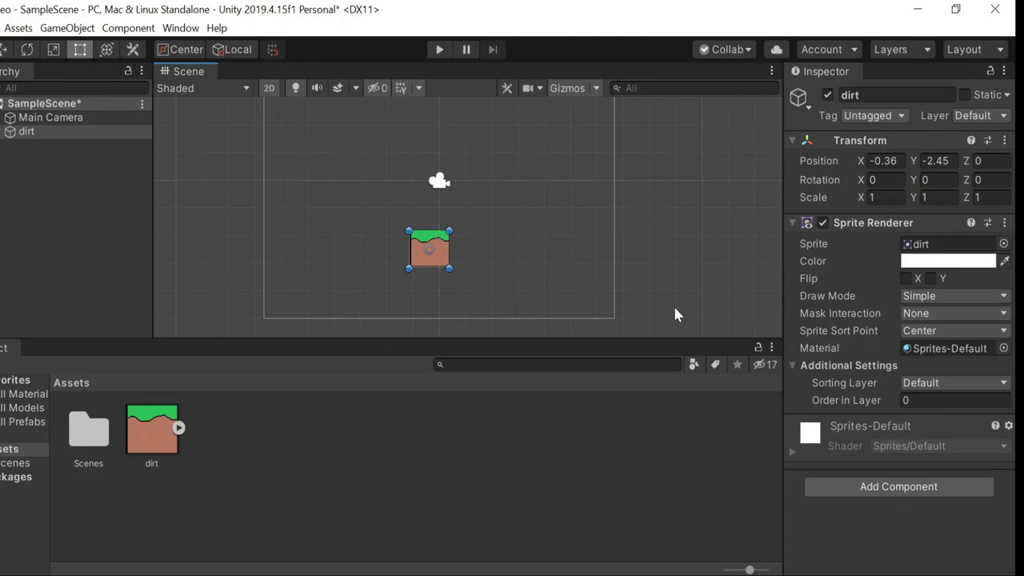
Add a Box Collider 2D component to the dirt block.
{"action": "left_click", "coordinate": [878, 488]}
{"action": "key", "text": "BackSpace"}
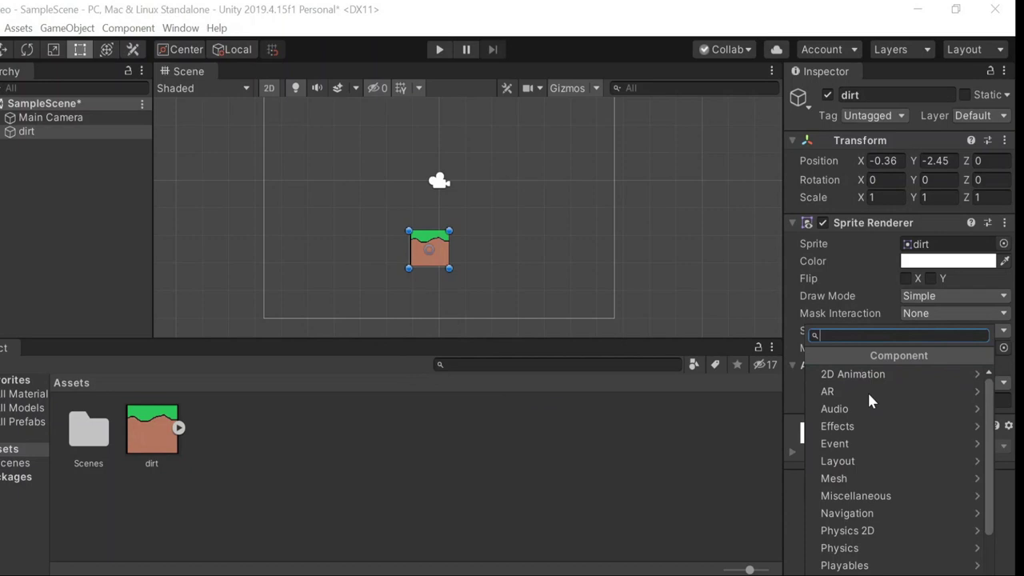
{"action": "type", "text": "2d"}
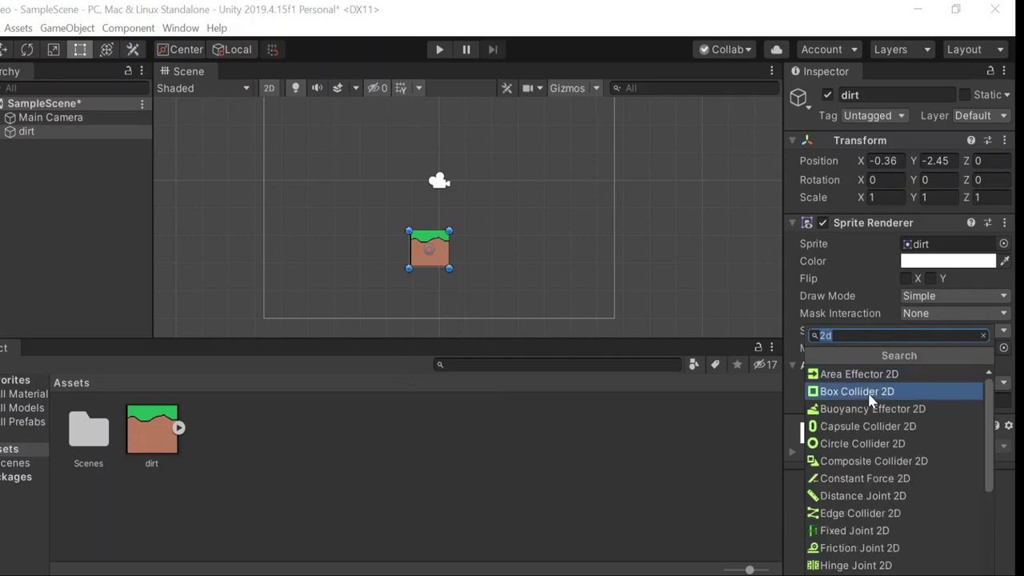
{"action": "left_click", "coordinate": [869, 392]}
Move the dirt block into the lower-left corner of the camera frame, to about X -5.93, Y -4.37.
{"action": "scroll", "coordinate": [421, 258], "scroll_direction": "up", "scroll_amount": 4}
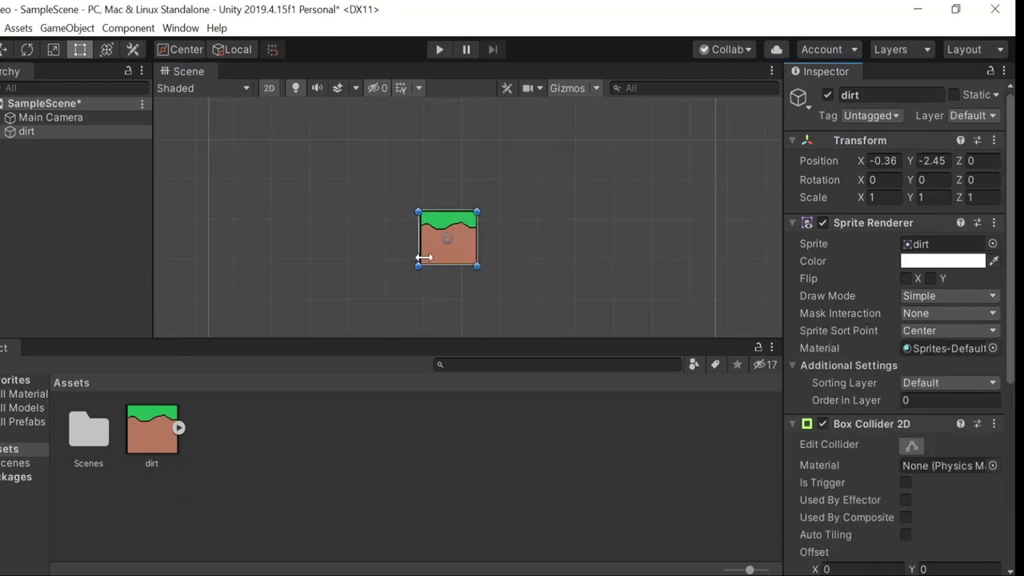
{"action": "scroll", "coordinate": [507, 251], "scroll_direction": "up", "scroll_amount": 1}
{"action": "scroll", "coordinate": [500, 247], "scroll_direction": "down", "scroll_amount": 6}
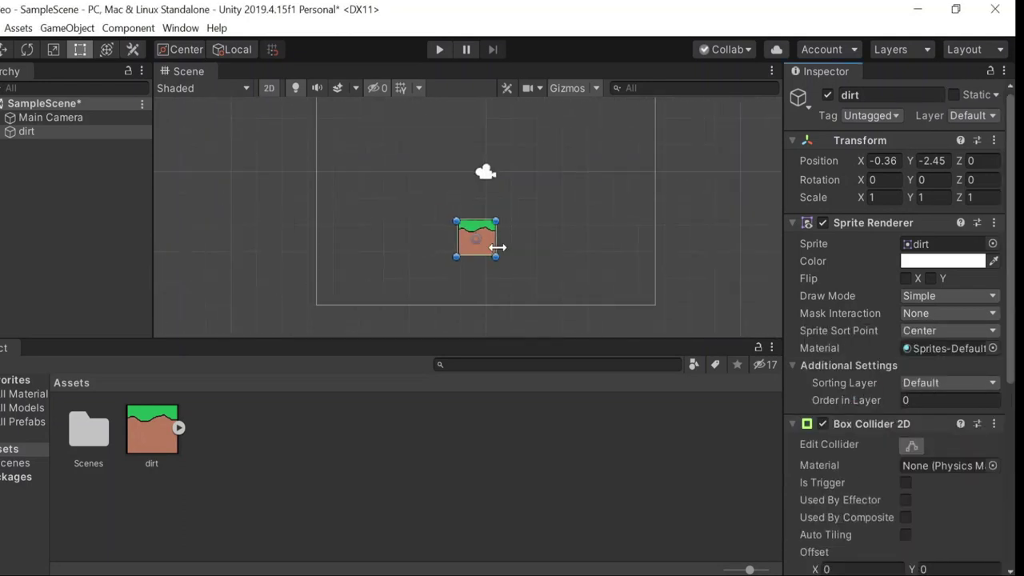
{"action": "key", "text": "q"}
{"action": "left_click_drag", "start_coordinate": [568, 187], "coordinate": [580, 226]}
{"action": "key", "text": "t"}
{"action": "middle_click_drag", "start_coordinate": [551, 231], "coordinate": [556, 200]}
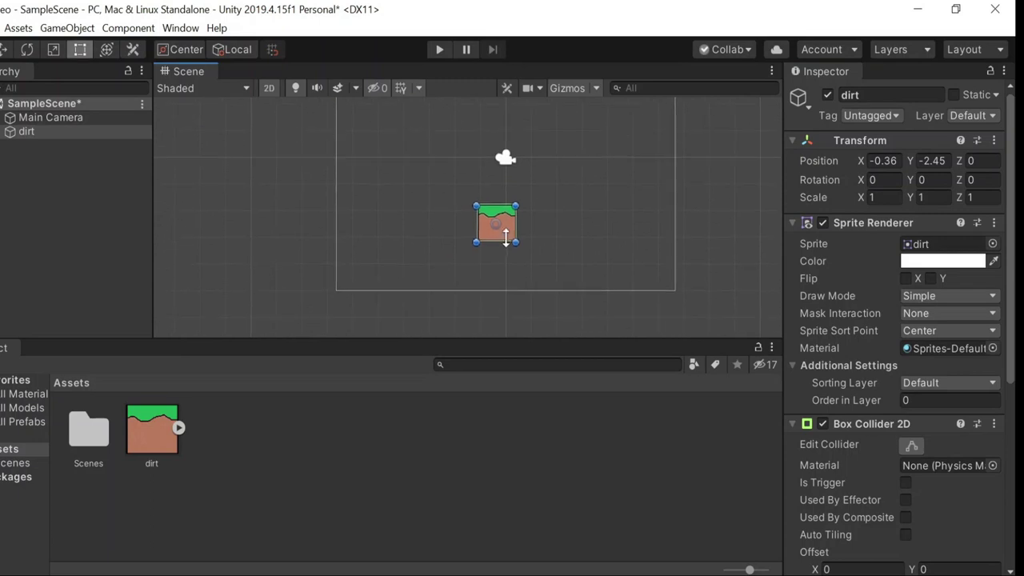
{"action": "left_click_drag", "start_coordinate": [495, 221], "coordinate": [349, 278]}
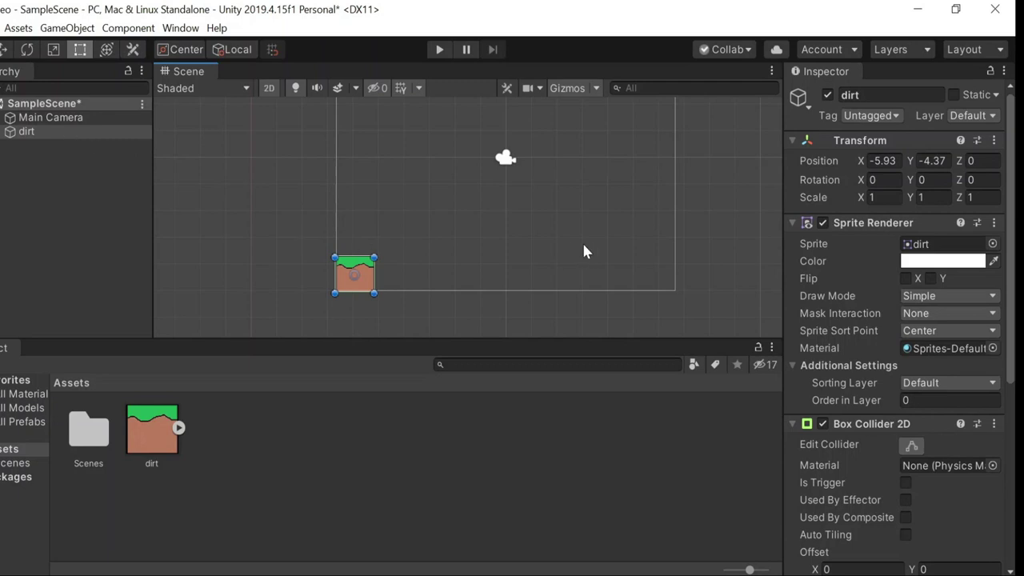
Duplicate the dirt block and place the copy directly to its right, at about X -4.43, Y -4.44.
{"action": "right_click", "coordinate": [63, 138]}
{"action": "left_click", "coordinate": [89, 198]}
{"action": "left_click_drag", "start_coordinate": [355, 274], "coordinate": [610, 281]}
{"action": "scroll", "coordinate": [392, 279], "scroll_direction": "up", "scroll_amount": 5}
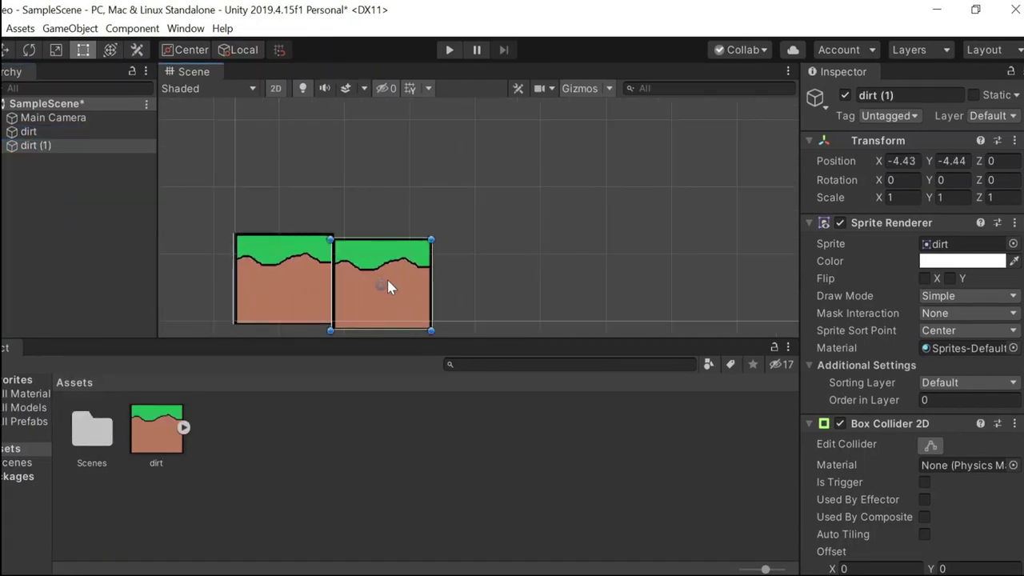
Duplicate the end block twice and extend the row to four blocks, with the last at about X -1.33, Y -4.38.
{"action": "right_click", "coordinate": [46, 147]}
{"action": "left_click", "coordinate": [72, 207]}
{"action": "key", "text": "ctrl+d"}
{"action": "middle_click_drag", "start_coordinate": [610, 281], "coordinate": [317, 248]}
Duplicate the end block two more times and line the copies up to extend the ground row to six blocks.
{"action": "right_click", "coordinate": [72, 173]}
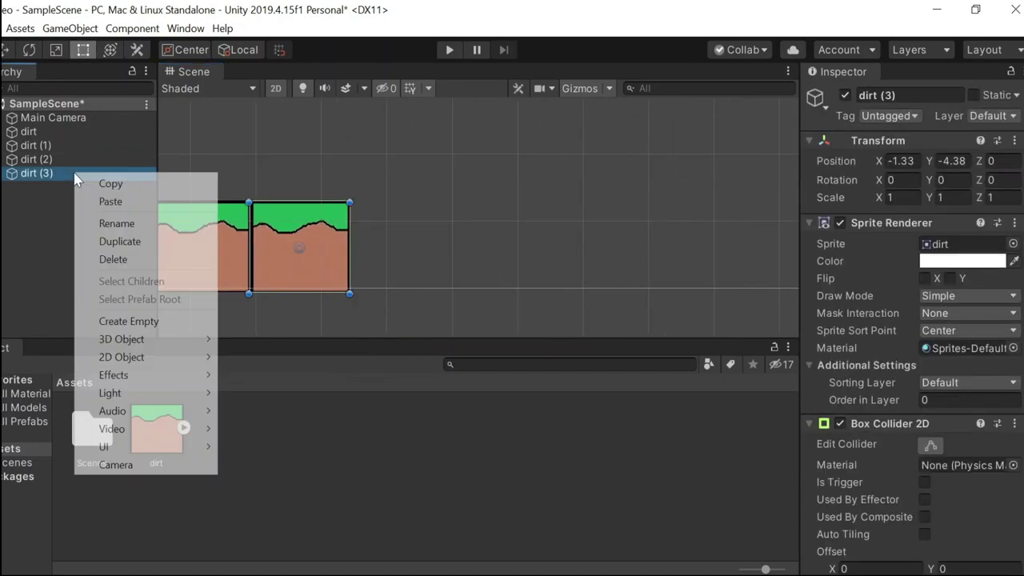
{"action": "left_click", "coordinate": [104, 240]}
{"action": "left_click_drag", "start_coordinate": [304, 250], "coordinate": [514, 249]}
{"action": "left_click", "coordinate": [526, 165]}
{"action": "right_click", "coordinate": [94, 191]}
{"action": "left_click", "coordinate": [120, 260]}
{"action": "left_click", "coordinate": [576, 248]}
{"action": "middle_click_drag", "start_coordinate": [741, 245], "coordinate": [457, 244]}
Duplicate the end block three more times to complete a nine-block ground row across the camera frame's bottom.
{"action": "right_click", "coordinate": [88, 200]}
{"action": "left_click", "coordinate": [277, 265]}
{"action": "left_click_drag", "start_coordinate": [240, 248], "coordinate": [526, 245]}
{"action": "key", "text": "ctrl+d"}
{"action": "left_click", "coordinate": [512, 240]}
{"action": "right_click", "coordinate": [39, 230]}
{"action": "left_click", "coordinate": [72, 298]}
{"action": "scroll", "coordinate": [476, 196], "scroll_direction": "down", "scroll_amount": 1}
{"action": "scroll", "coordinate": [477, 195], "scroll_direction": "down", "scroll_amount": 2}
Make two more dirt block copies and place them side by side as a floating platform above the ground row.
{"action": "right_click", "coordinate": [85, 244]}
{"action": "left_click", "coordinate": [104, 312]}
{"action": "left_click_drag", "start_coordinate": [604, 276], "coordinate": [457, 189]}
{"action": "right_click", "coordinate": [47, 258]}
{"action": "left_click", "coordinate": [91, 329]}
{"action": "left_click", "coordinate": [462, 203]}
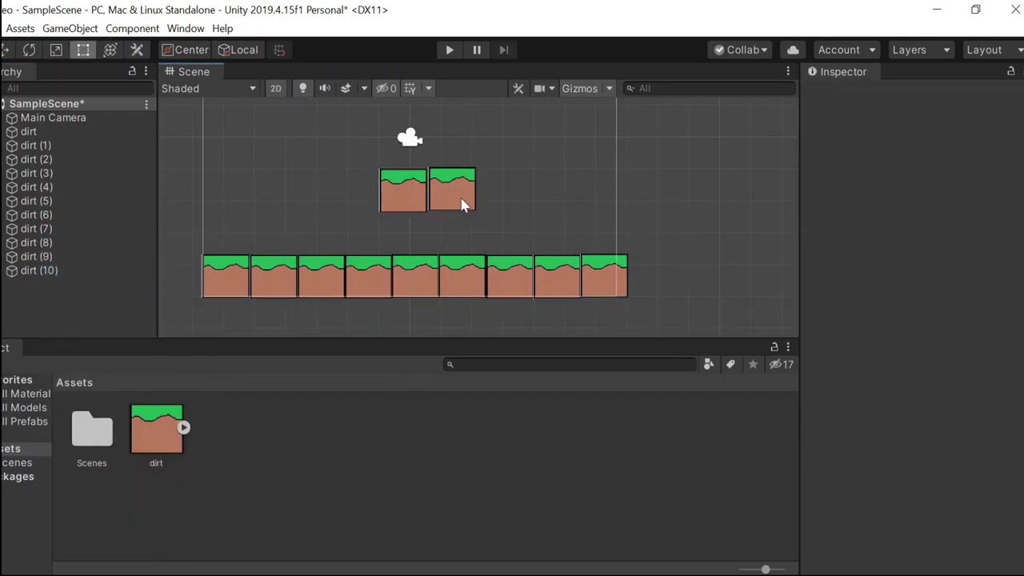
{"action": "left_click", "coordinate": [469, 196]}
{"action": "scroll", "coordinate": [480, 192], "scroll_direction": "up", "scroll_amount": 2}
{"action": "scroll", "coordinate": [480, 190], "scroll_direction": "up", "scroll_amount": 2}
{"action": "scroll", "coordinate": [552, 188], "scroll_direction": "down", "scroll_amount": 4}
{"action": "left_click", "coordinate": [658, 160]}
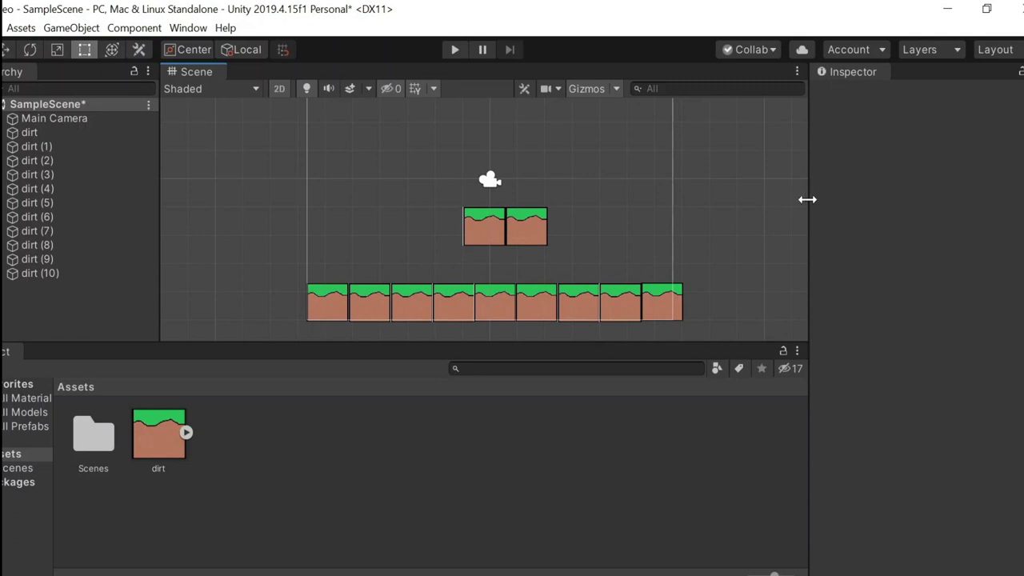
{"action": "scroll", "coordinate": [567, 224], "scroll_direction": "up", "scroll_amount": 3}
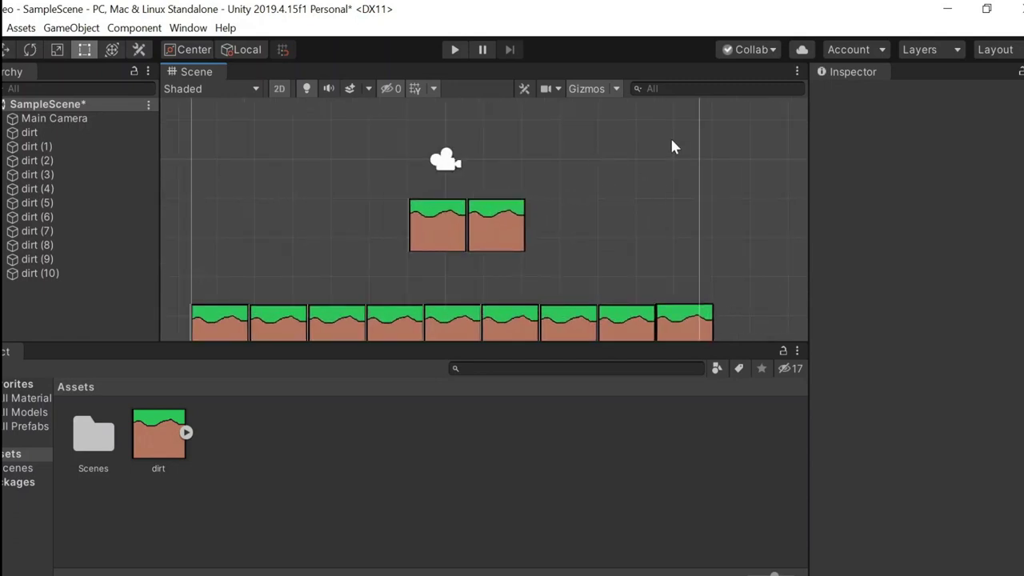
{"action": "scroll", "coordinate": [673, 146], "scroll_direction": "down", "scroll_amount": 2}
{"action": "scroll", "coordinate": [652, 149], "scroll_direction": "up", "scroll_amount": 4}
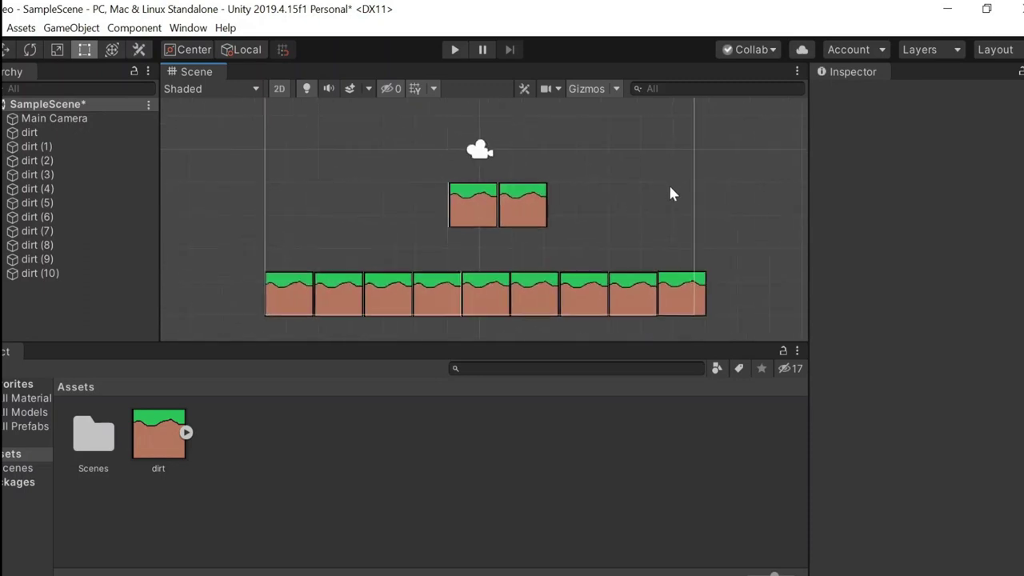
{"action": "scroll", "coordinate": [639, 158], "scroll_direction": "down", "scroll_amount": 2}
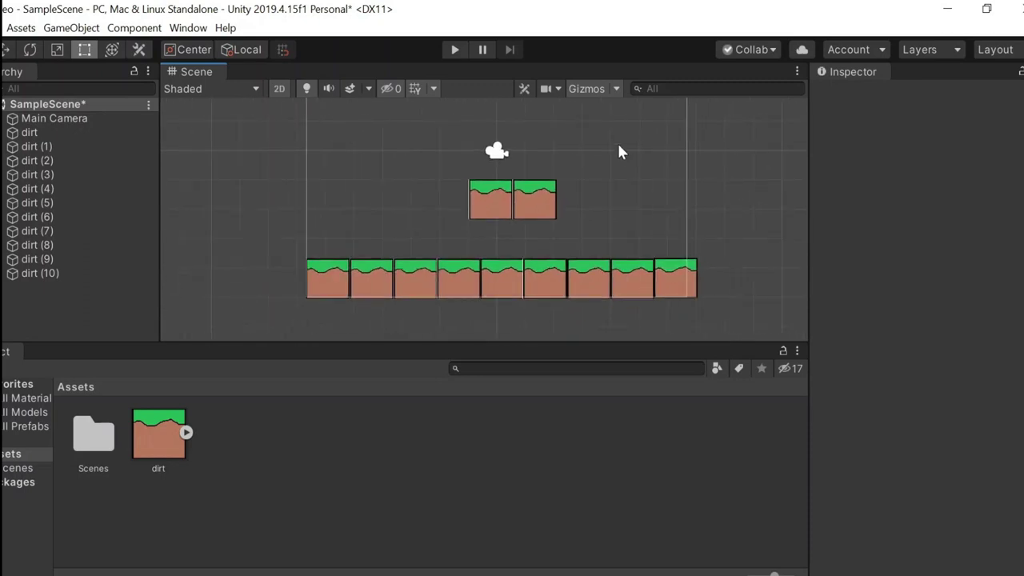
Switch to Paint, clear the dirt block off the canvas and begin the player drawing with a freehand green brush stroke.
{"action": "mouse_move", "coordinate": [620, 151]}
{"action": "middle_mouse_down"}
{"action": "mouse_move", "coordinate": [610, 214]}
{"action": "mouse_move", "coordinate": [628, 161]}
{"action": "middle_mouse_up"}
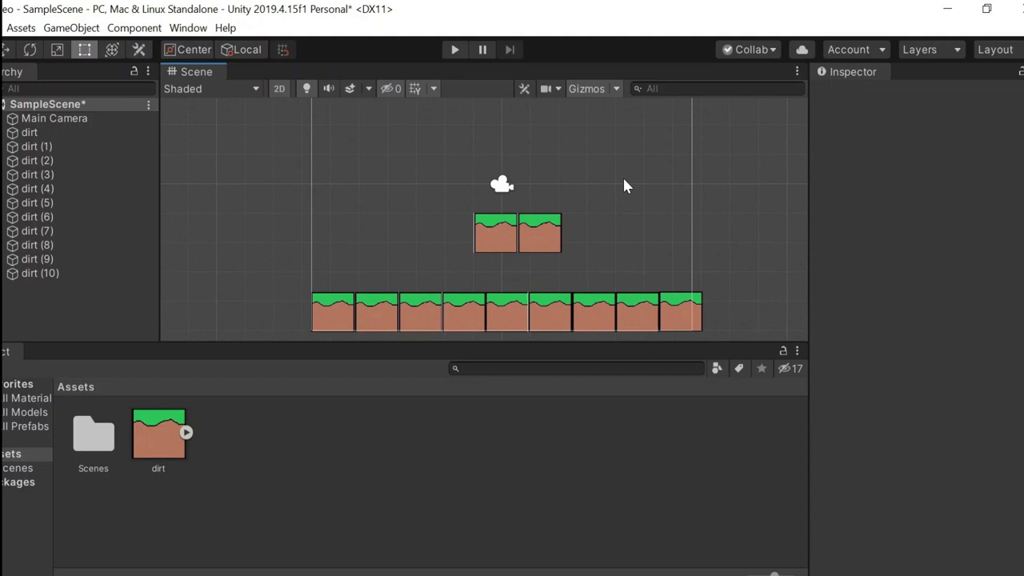
{"action": "left_click", "coordinate": [617, 575]}
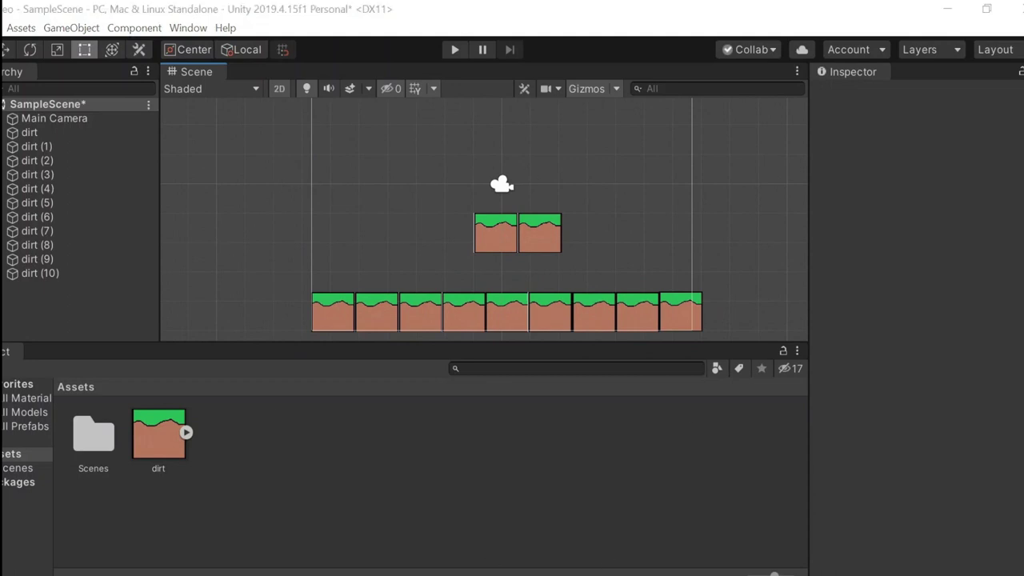
{"action": "left_click", "coordinate": [62, 64]}
{"action": "left_click_drag", "start_coordinate": [252, 200], "coordinate": [613, 420]}
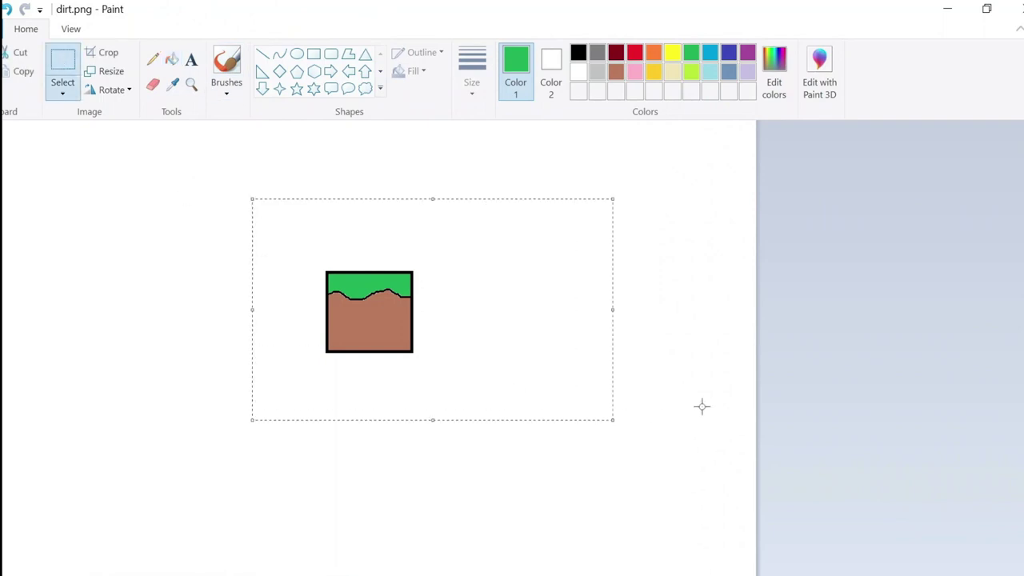
{"action": "key", "text": "ctrl+x"}
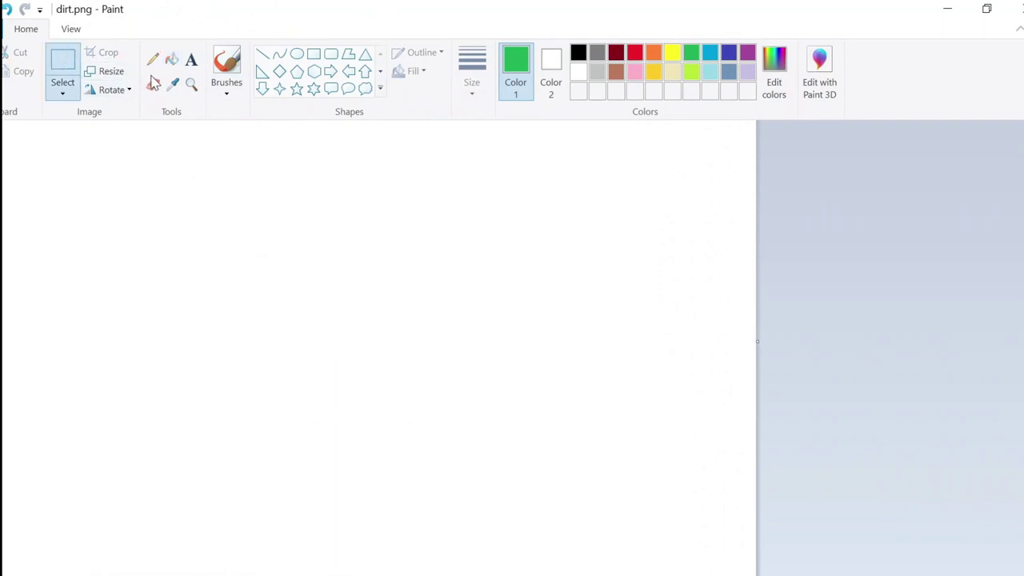
{"action": "left_click", "coordinate": [229, 64]}
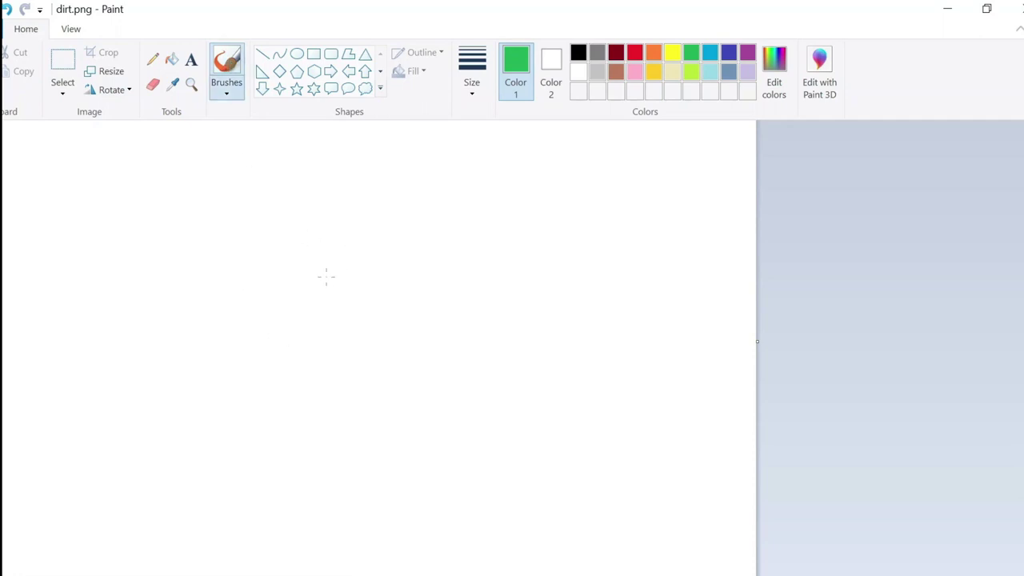
{"action": "mouse_move", "coordinate": [335, 306]}
{"action": "left_mouse_down"}
{"action": "mouse_move", "coordinate": [262, 350]}
{"action": "mouse_move", "coordinate": [290, 391]}
{"action": "mouse_move", "coordinate": [358, 355]}
{"action": "mouse_move", "coordinate": [396, 411]}
{"action": "mouse_move", "coordinate": [435, 362]}
{"action": "mouse_move", "coordinate": [400, 312]}
{"action": "mouse_move", "coordinate": [437, 202]}
{"action": "mouse_move", "coordinate": [425, 166]}
{"action": "mouse_move", "coordinate": [392, 169]}
{"action": "mouse_move", "coordinate": [350, 270]}
{"action": "left_mouse_up"}
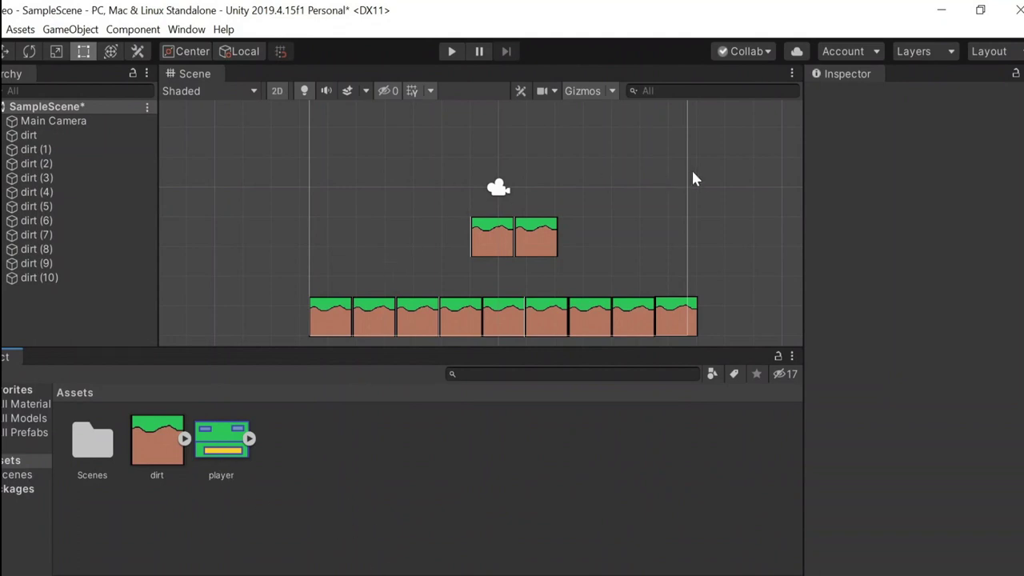
Place the player sprite in the scene above the ground row's left end, at about X -4.87, Y -2.8.
{"action": "scroll", "coordinate": [698, 182], "scroll_direction": "down", "scroll_amount": 1}
{"action": "scroll", "coordinate": [663, 216], "scroll_direction": "up", "scroll_amount": 2}
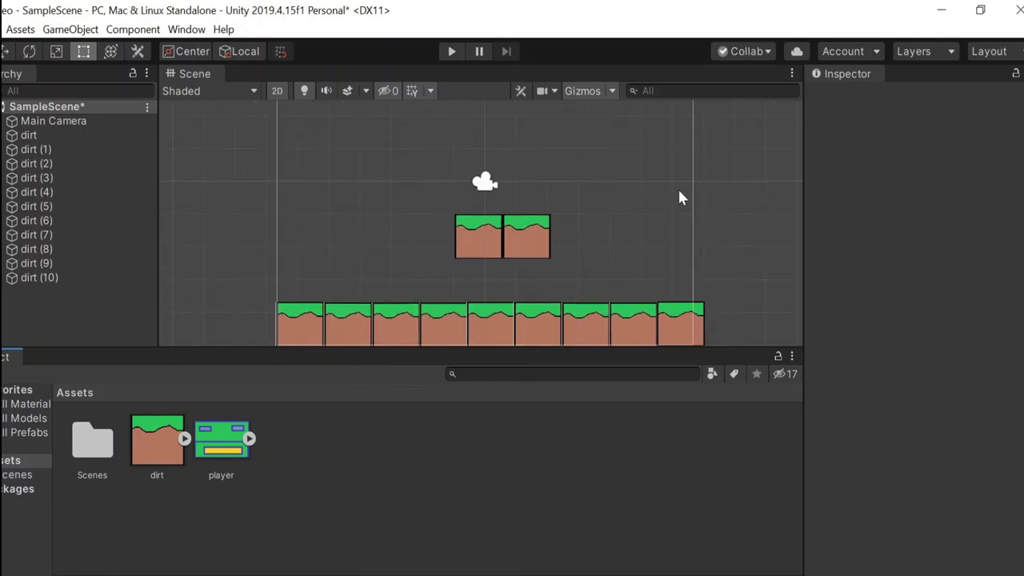
{"action": "middle_click_drag", "start_coordinate": [659, 244], "coordinate": [697, 210]}
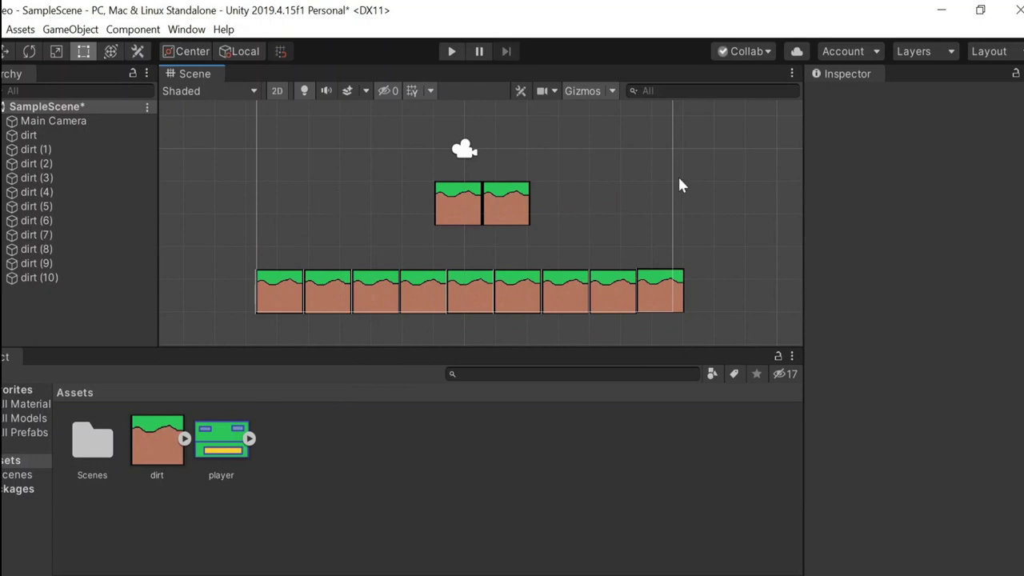
{"action": "middle_click_drag", "start_coordinate": [678, 185], "coordinate": [675, 201]}
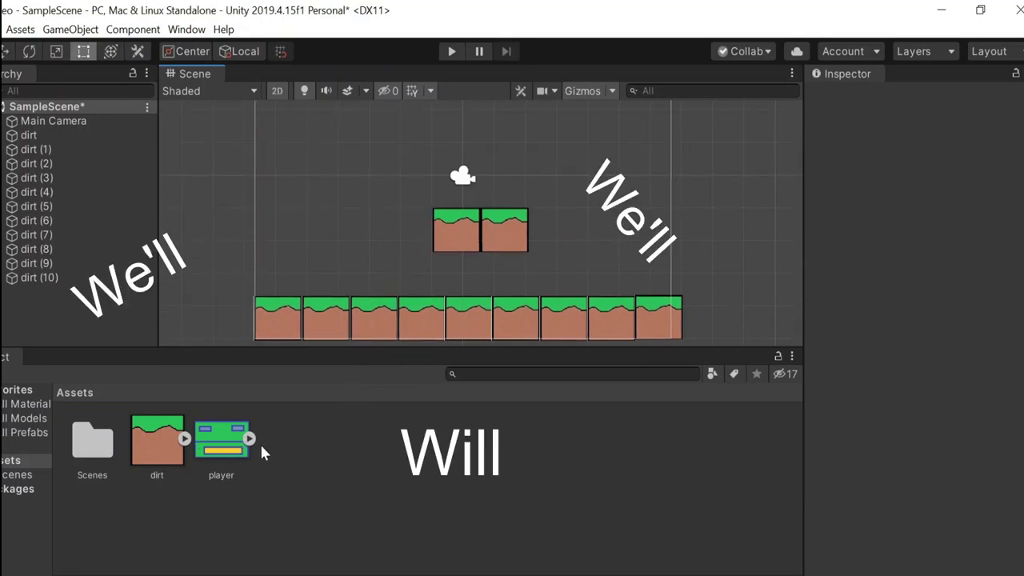
{"action": "left_click_drag", "start_coordinate": [228, 445], "coordinate": [314, 275]}
{"action": "left_click", "coordinate": [350, 174]}
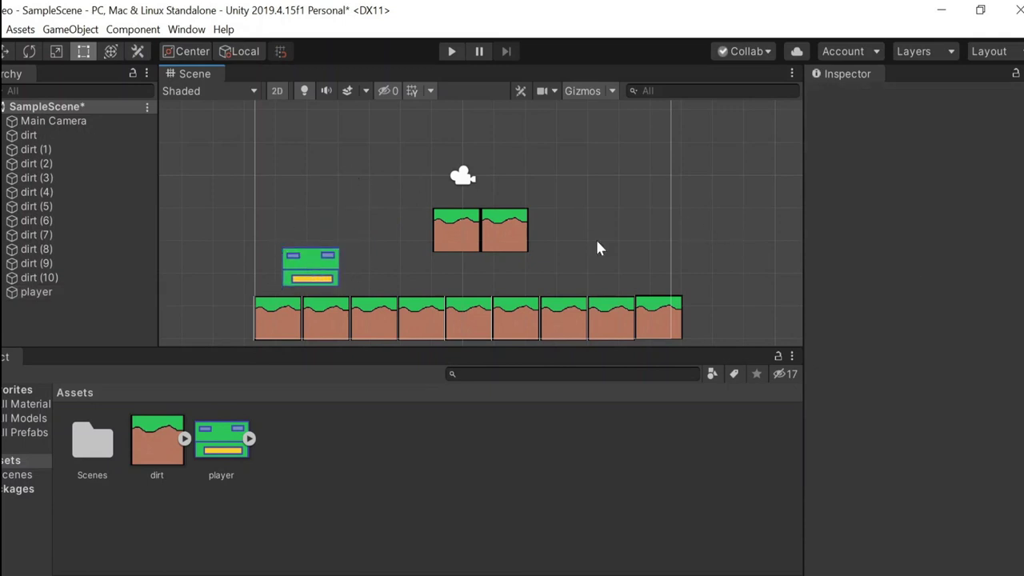
Rename the player object in the scene to "steve".
{"action": "left_click", "coordinate": [311, 266]}
{"action": "left_click", "coordinate": [880, 98]}
{"action": "key", "text": "BackSpace"}
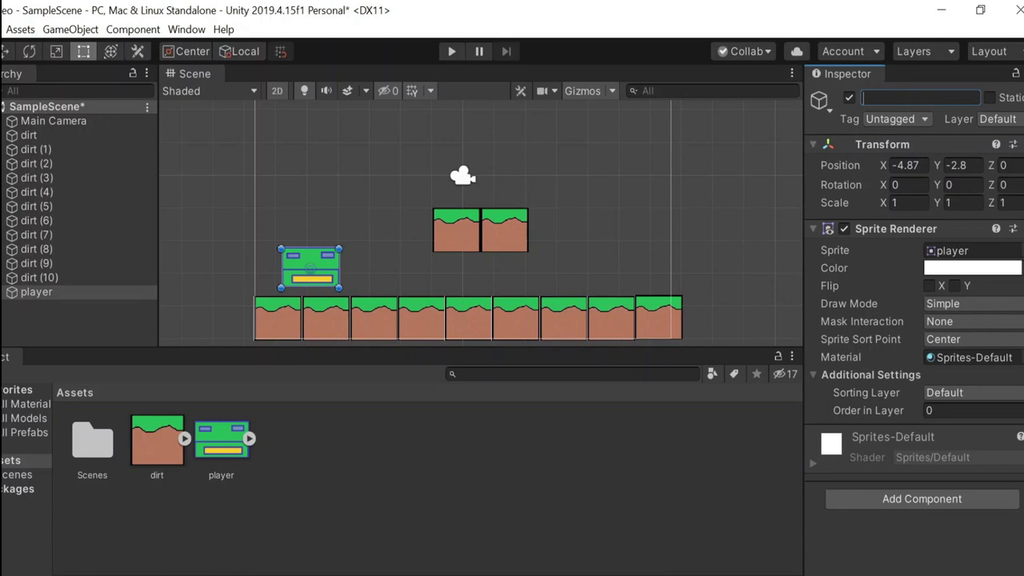
{"action": "type", "text": "steve"}
{"action": "key", "text": "Return"}
{"action": "left_click", "coordinate": [620, 473]}
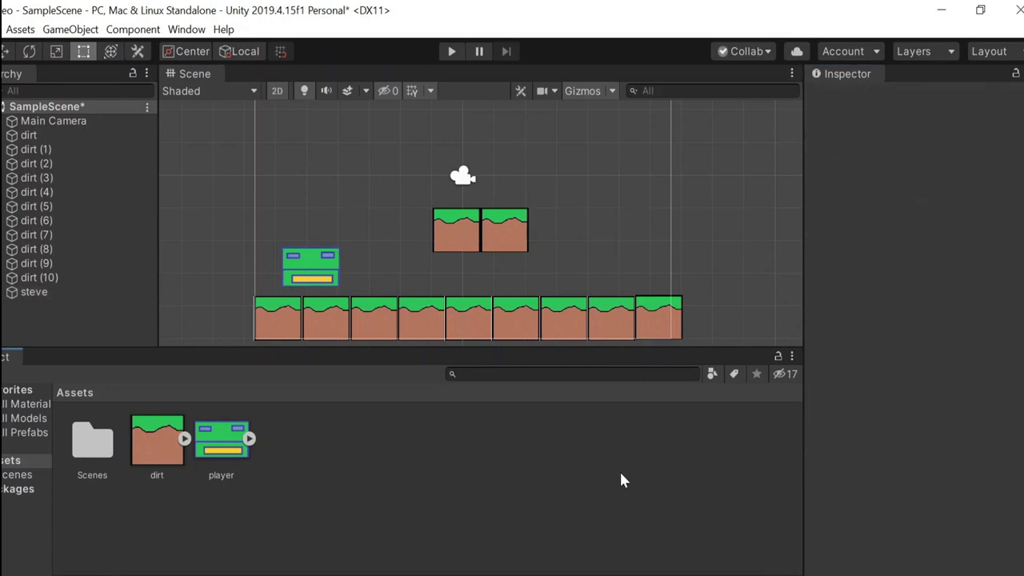
Raise steve to about X -4.63, Y -2.31, and run the scene briefly as a test.
{"action": "left_click", "coordinate": [306, 277]}
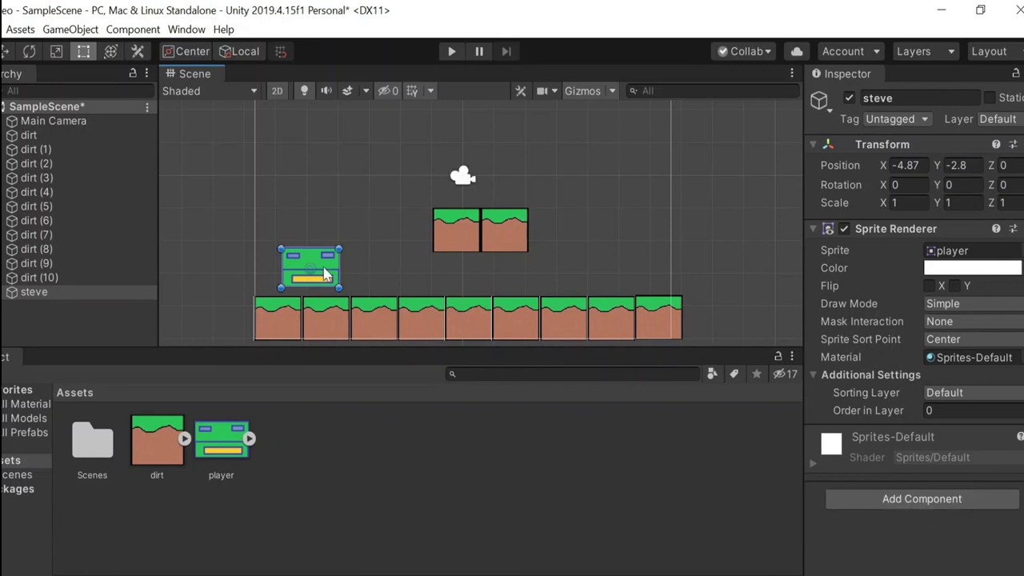
{"action": "left_click_drag", "start_coordinate": [320, 267], "coordinate": [328, 252]}
{"action": "left_click", "coordinate": [451, 52]}
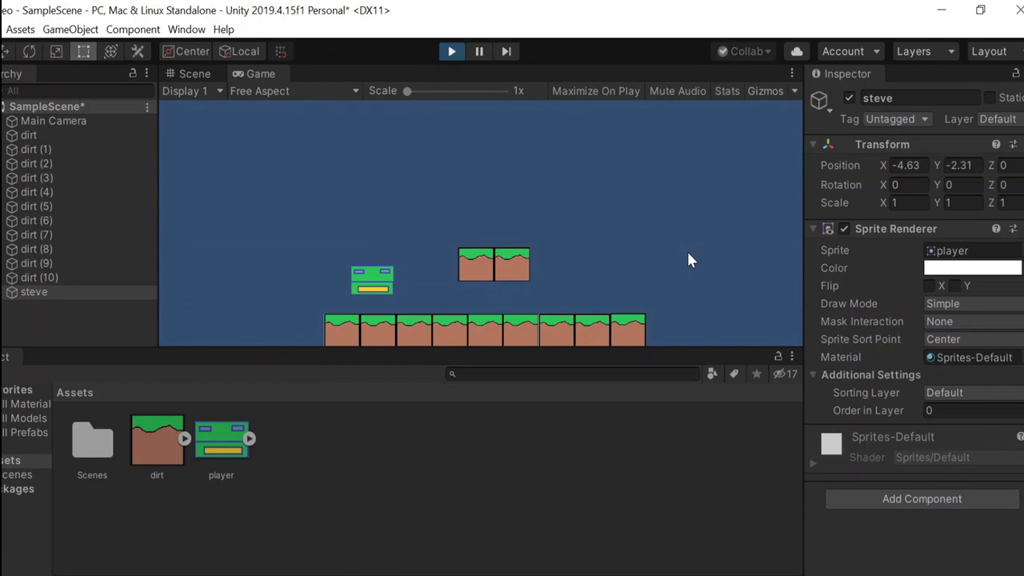
{"action": "left_click", "coordinate": [452, 52]}
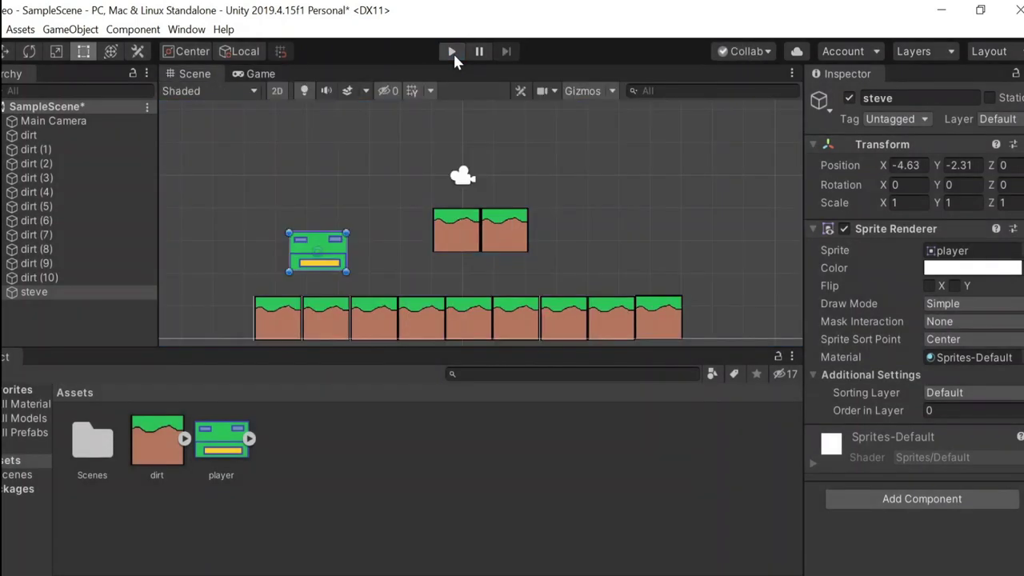
Add a Rigidbody 2D component to steve, finding it with a component search for "2d".
{"action": "scroll", "coordinate": [521, 205], "scroll_direction": "down", "scroll_amount": 6}
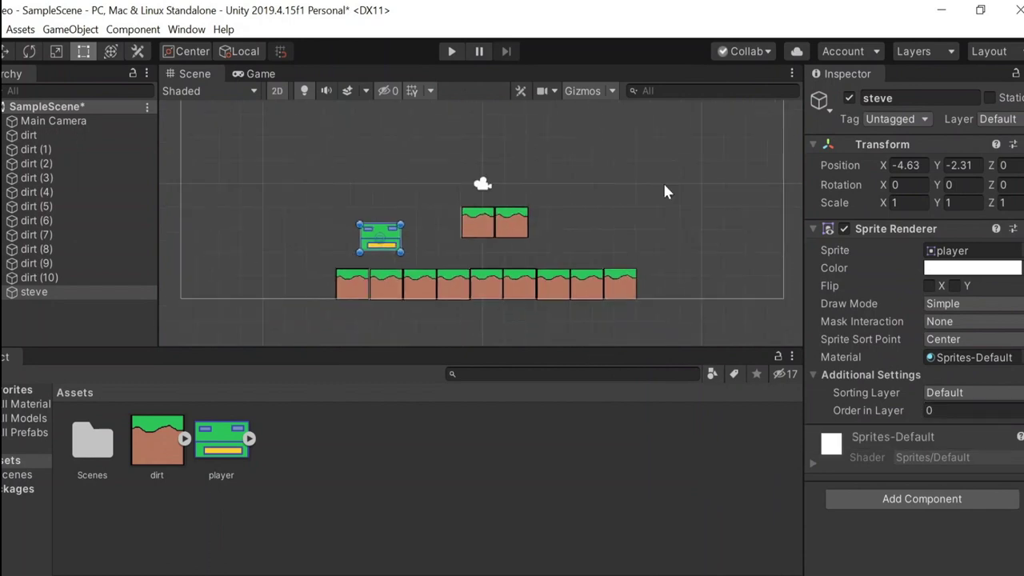
{"action": "middle_click_drag", "start_coordinate": [707, 153], "coordinate": [670, 192]}
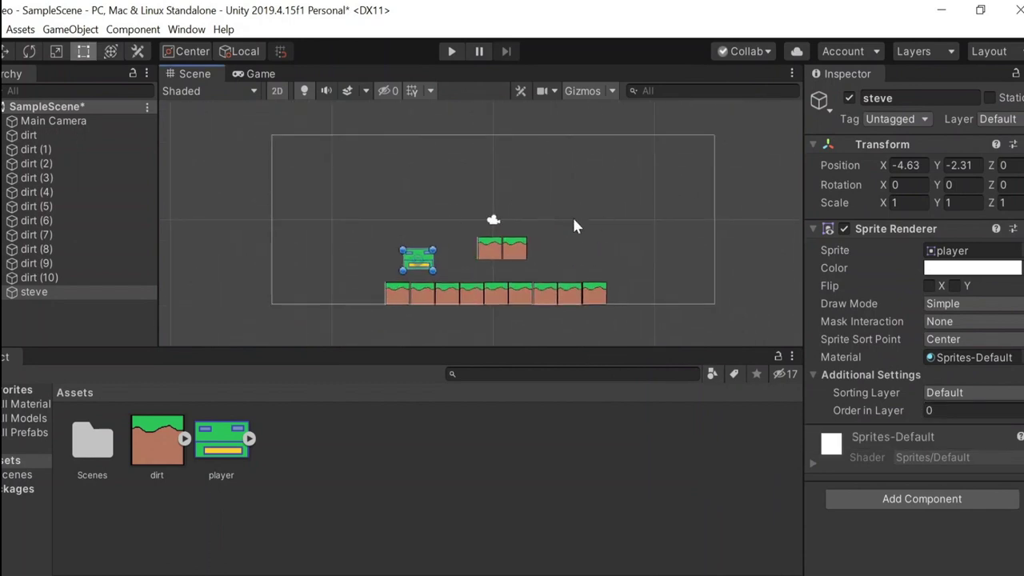
{"action": "left_click", "coordinate": [922, 498]}
{"action": "type", "text": "2"}
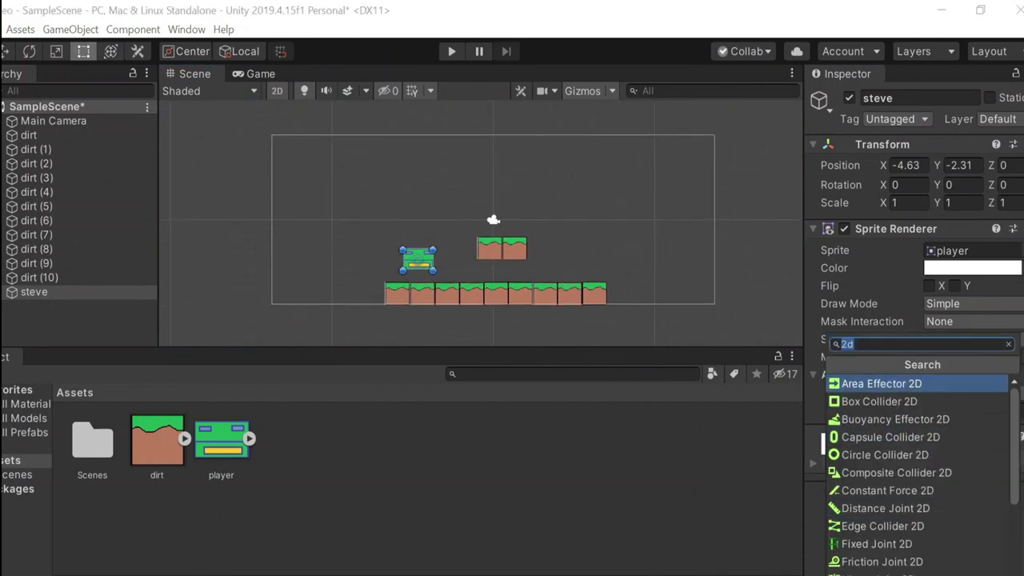
{"action": "key", "text": "BackSpace"}
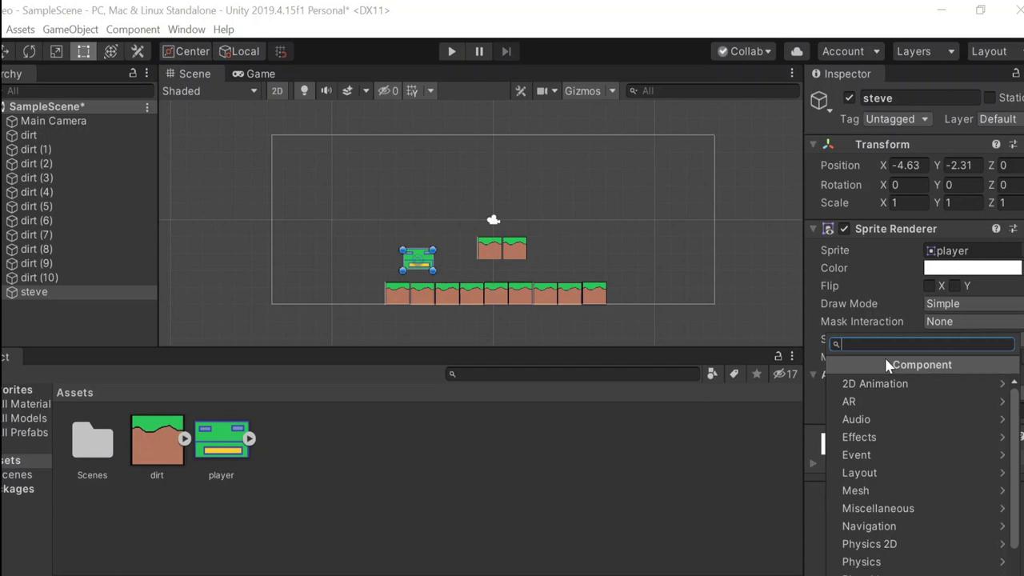
{"action": "type", "text": "2d"}
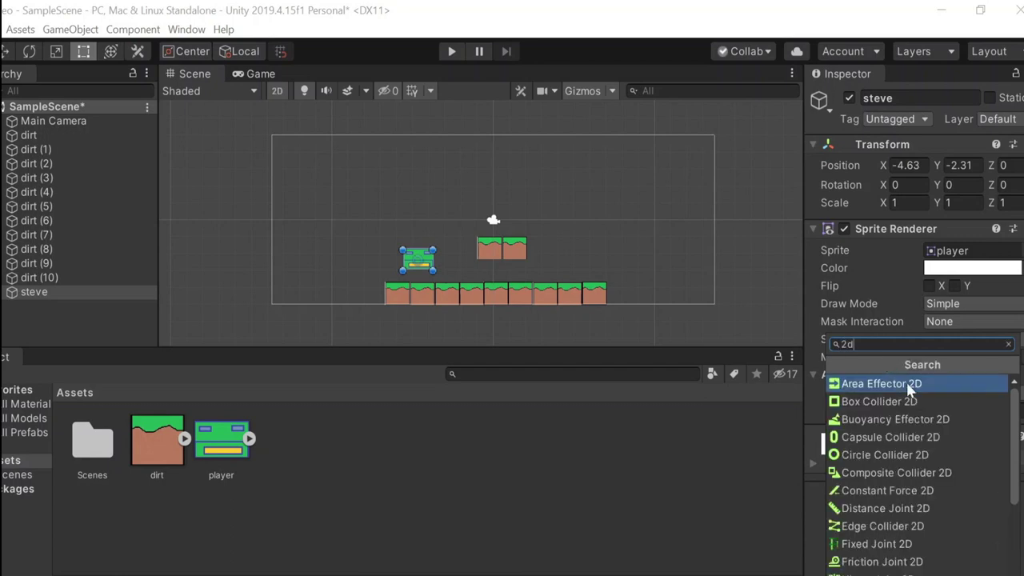
{"action": "scroll", "coordinate": [915, 478], "scroll_direction": "down", "scroll_amount": 2}
{"action": "scroll", "coordinate": [915, 478], "scroll_direction": "up", "scroll_amount": 2}
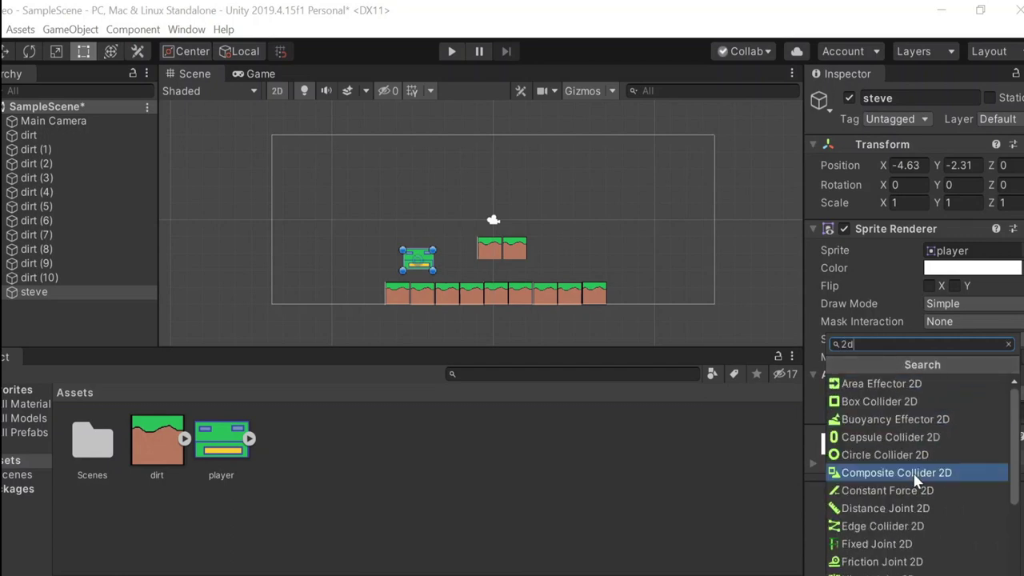
{"action": "scroll", "coordinate": [913, 472], "scroll_direction": "down", "scroll_amount": 4}
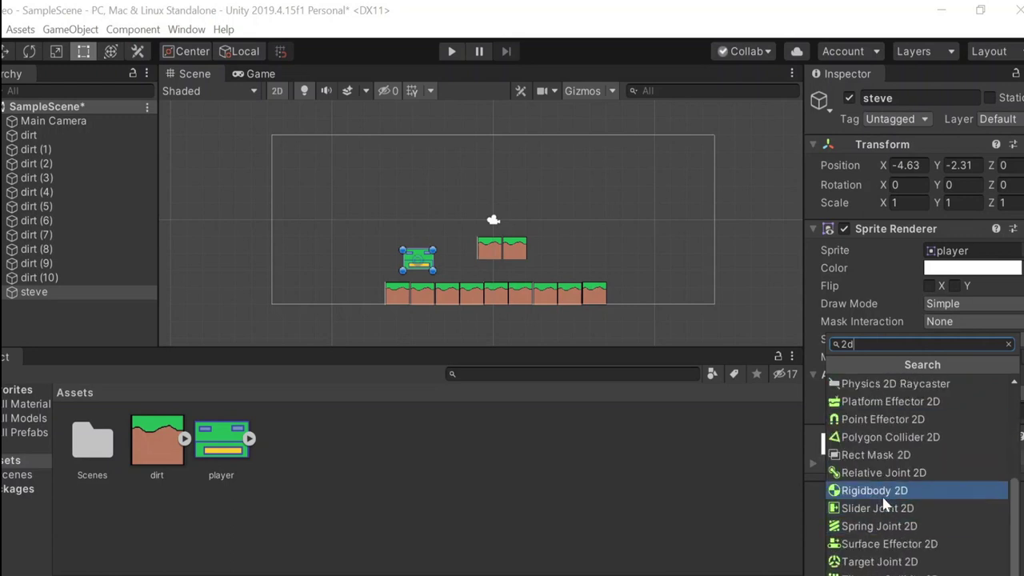
{"action": "left_click", "coordinate": [882, 495]}
Check steve's Rigidbody 2D settings and play-test the scene briefly to see how gravity affects the player.
{"action": "scroll", "coordinate": [981, 400], "scroll_direction": "down", "scroll_amount": 5}
{"action": "scroll", "coordinate": [978, 396], "scroll_direction": "up", "scroll_amount": 4}
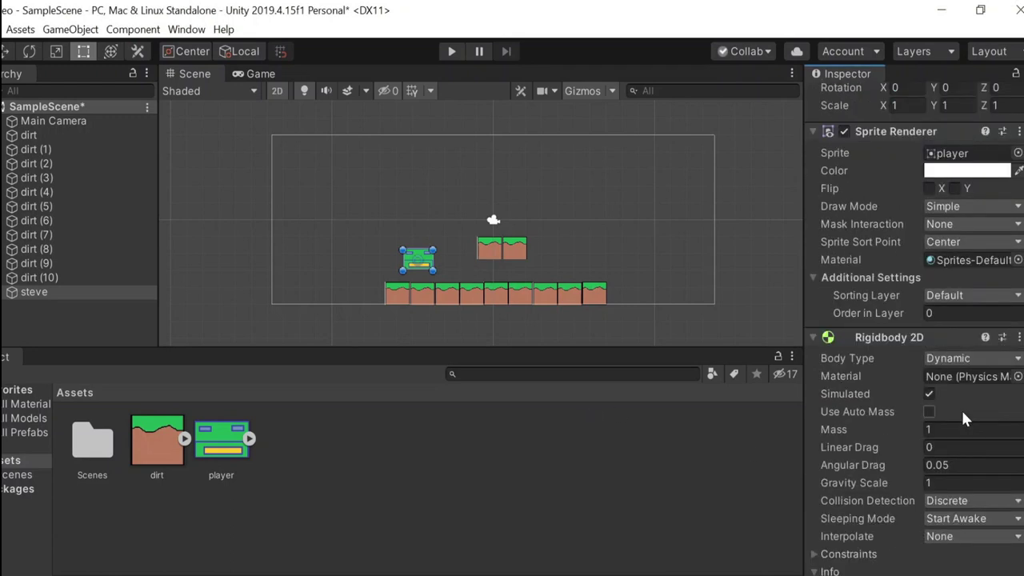
{"action": "left_click", "coordinate": [453, 51]}
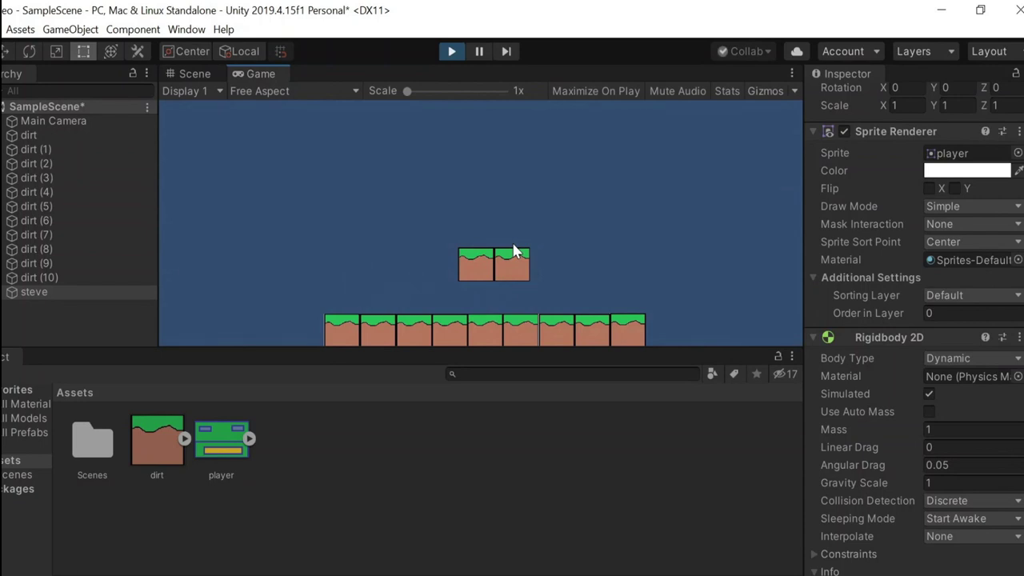
{"action": "key", "text": "ctrl+p"}
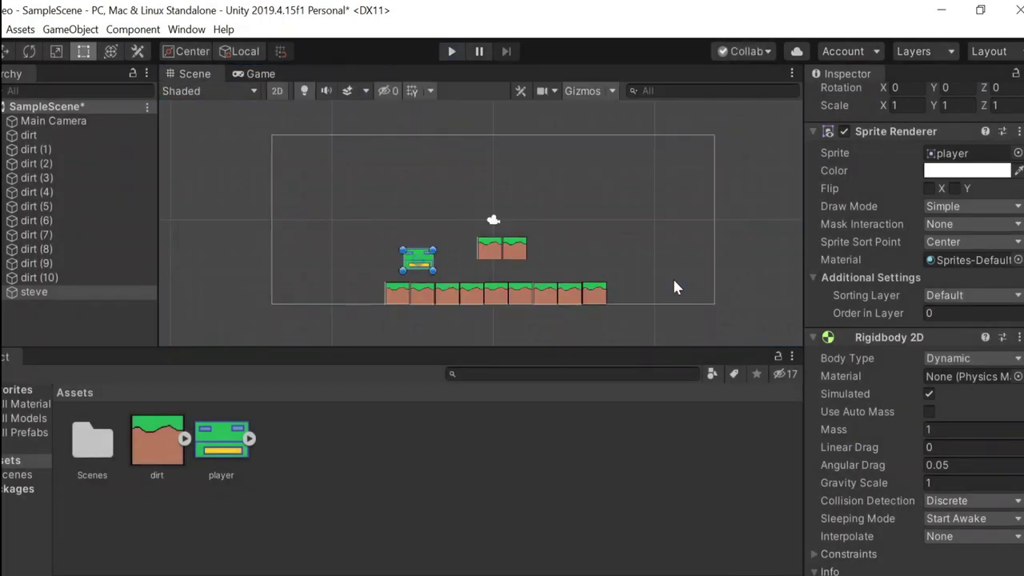
Add a Box Collider 2D component to steve, using the component search "2d".
{"action": "scroll", "coordinate": [918, 360], "scroll_direction": "down", "scroll_amount": 5}
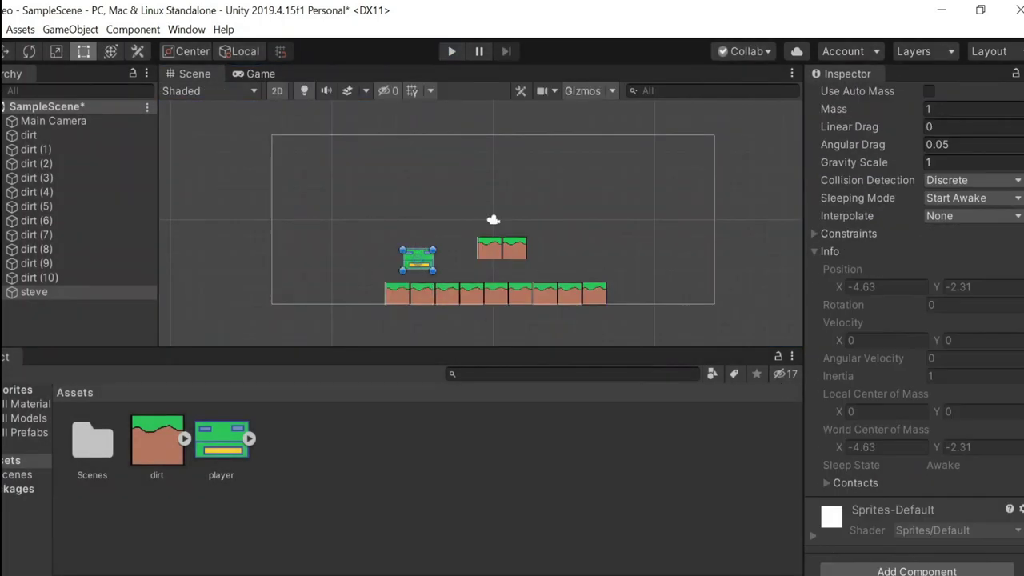
{"action": "left_click", "coordinate": [917, 571]}
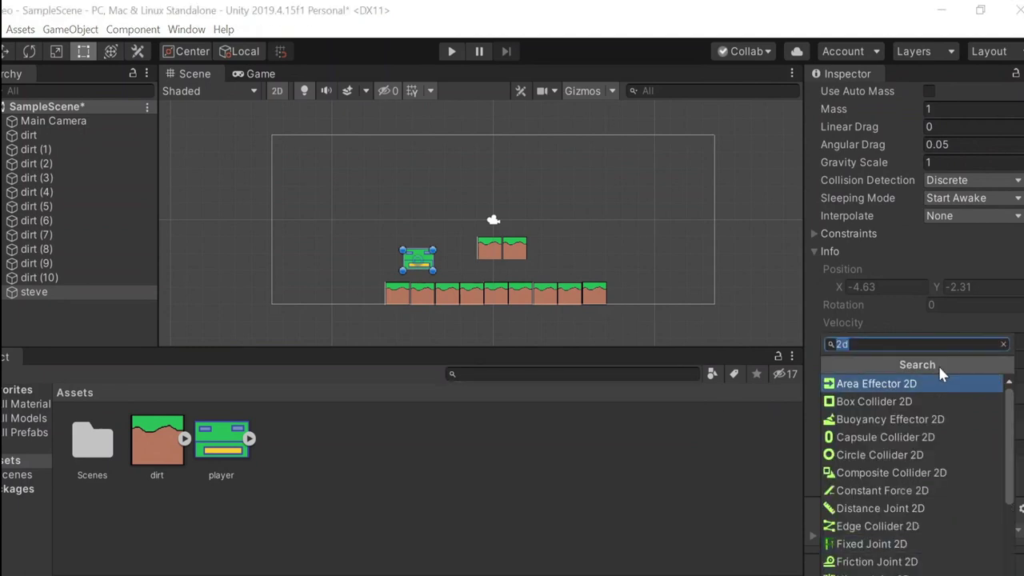
{"action": "key", "text": "BackSpace"}
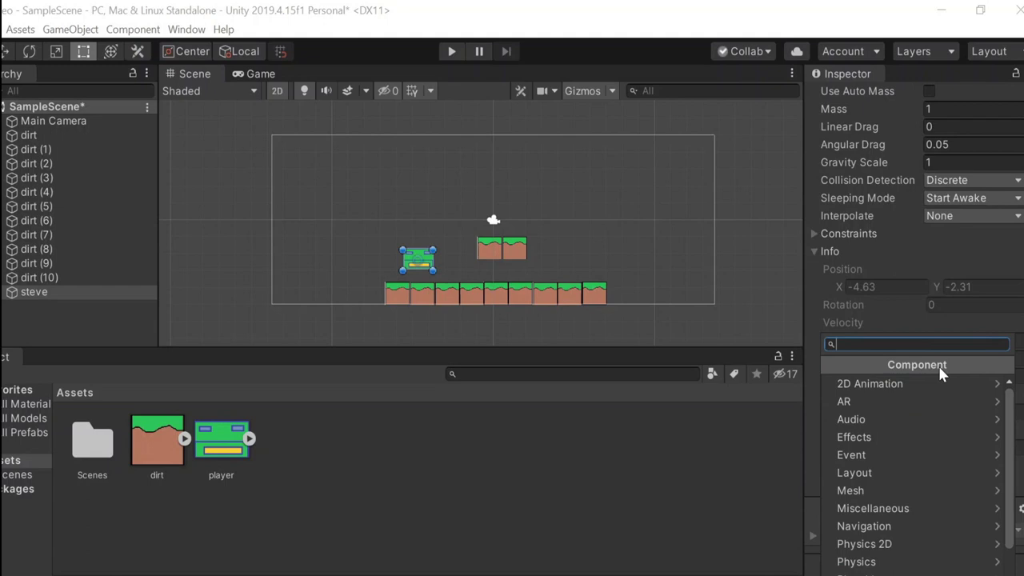
{"action": "type", "text": "2d"}
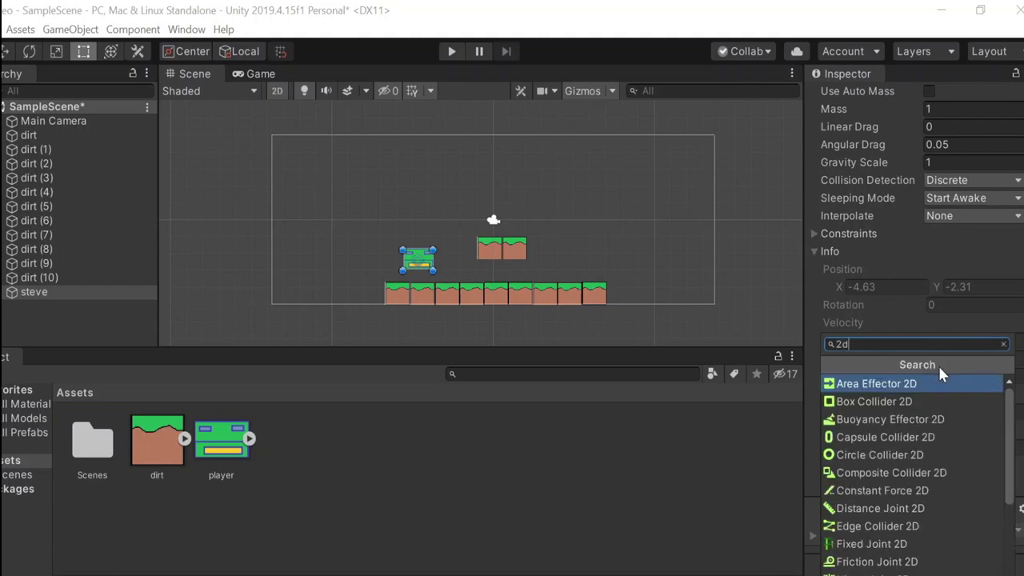
{"action": "left_click", "coordinate": [899, 407]}
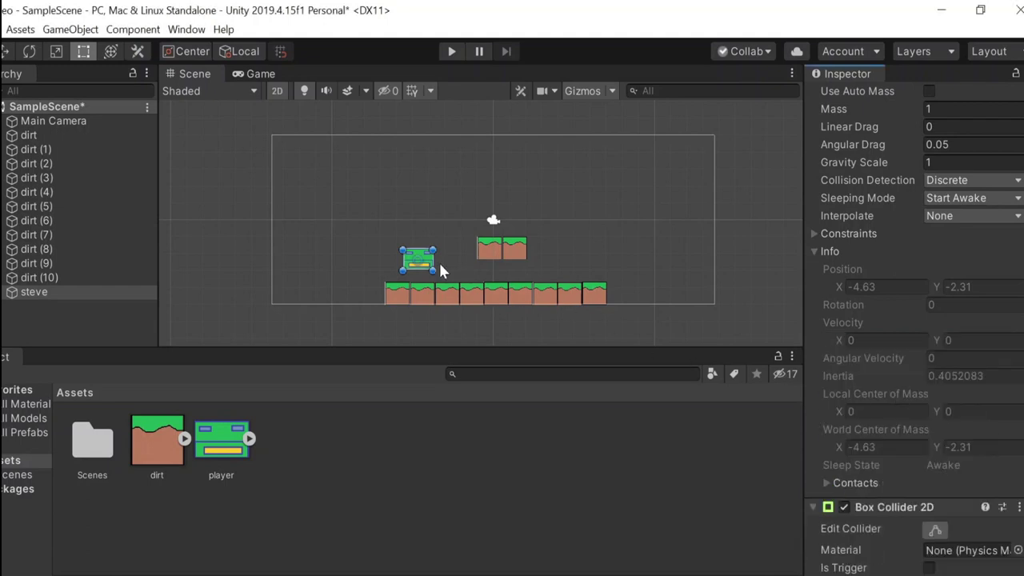
Review steve's Rigidbody 2D and Box Collider 2D settings, and play-test how the player lands on the ground blocks.
{"action": "scroll", "coordinate": [1004, 433], "scroll_direction": "up", "scroll_amount": 5}
{"action": "scroll", "coordinate": [994, 430], "scroll_direction": "down", "scroll_amount": 10}
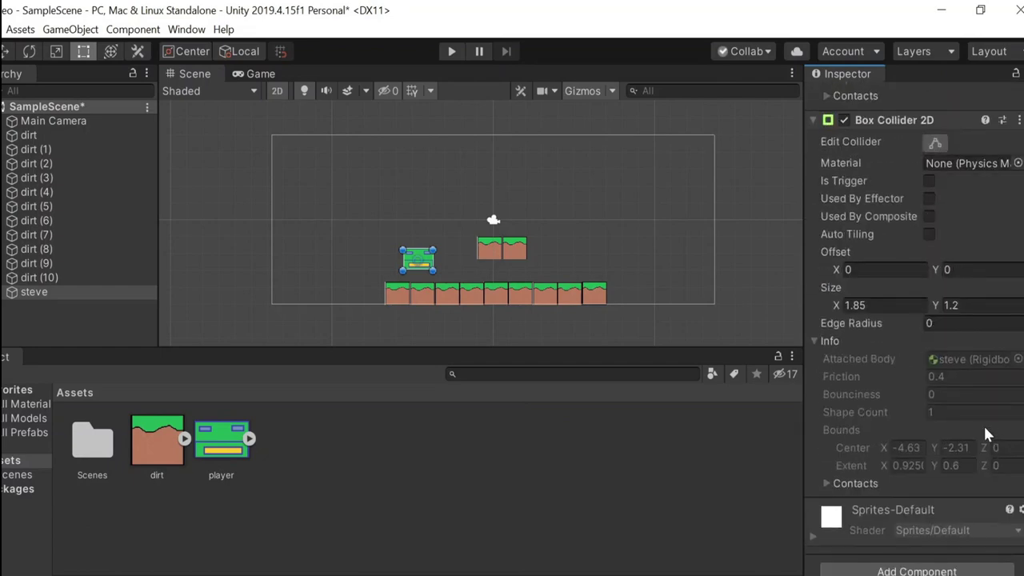
{"action": "scroll", "coordinate": [983, 425], "scroll_direction": "up", "scroll_amount": 4}
{"action": "scroll", "coordinate": [918, 382], "scroll_direction": "down", "scroll_amount": 4}
{"action": "scroll", "coordinate": [921, 386], "scroll_direction": "up", "scroll_amount": 15}
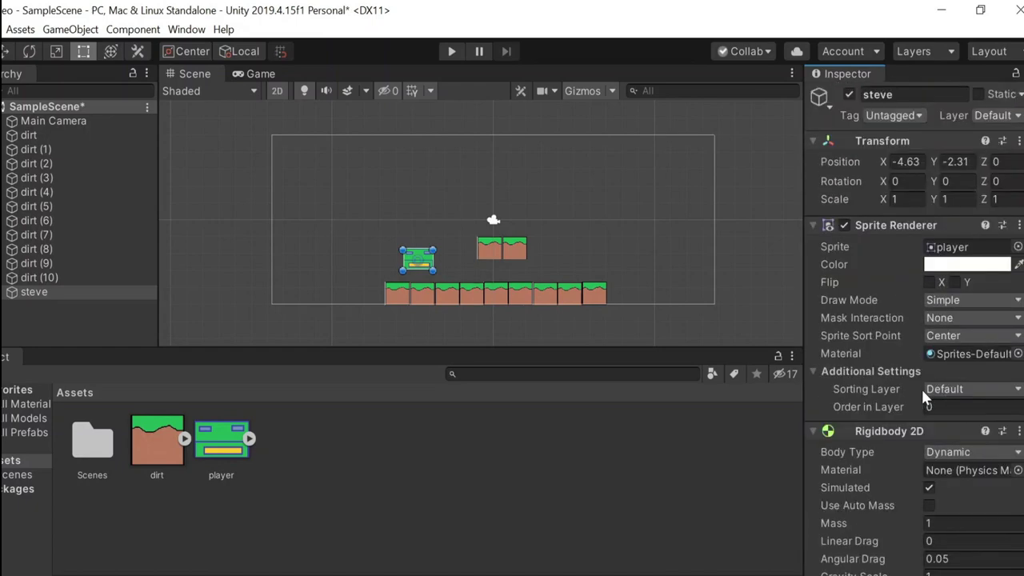
{"action": "scroll", "coordinate": [920, 387], "scroll_direction": "down", "scroll_amount": 8}
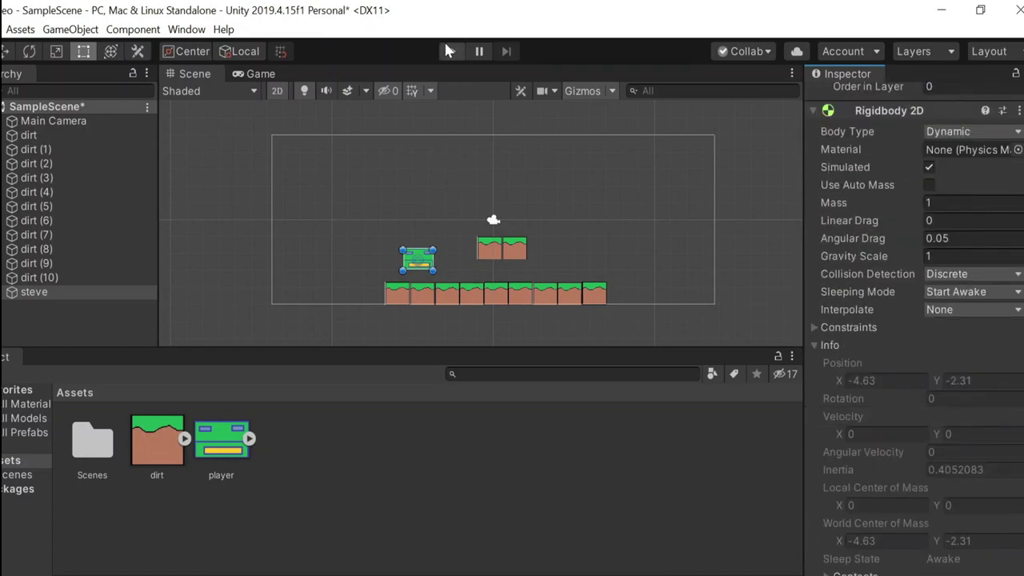
{"action": "left_click", "coordinate": [448, 50]}
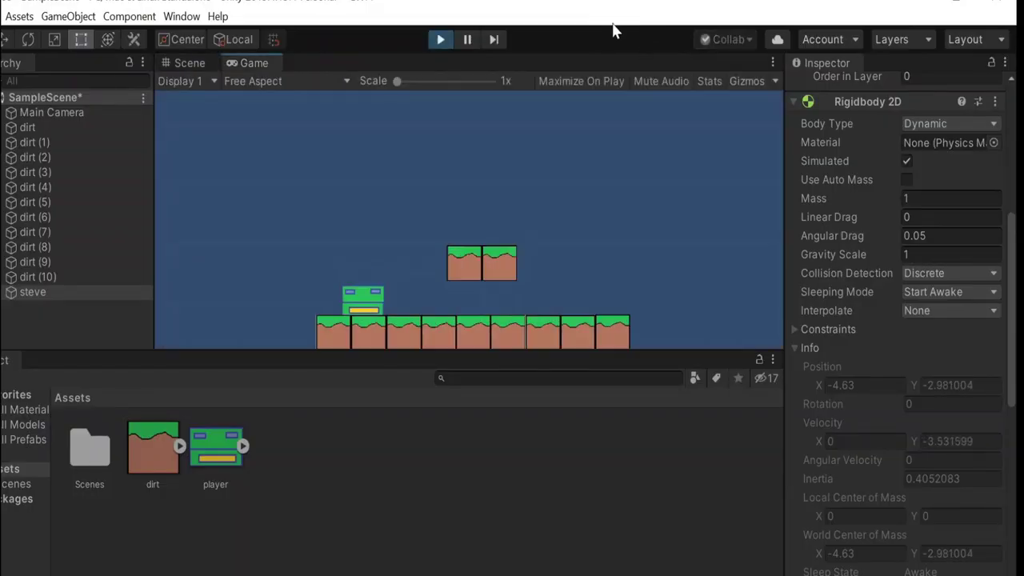
{"action": "left_click", "coordinate": [436, 41]}
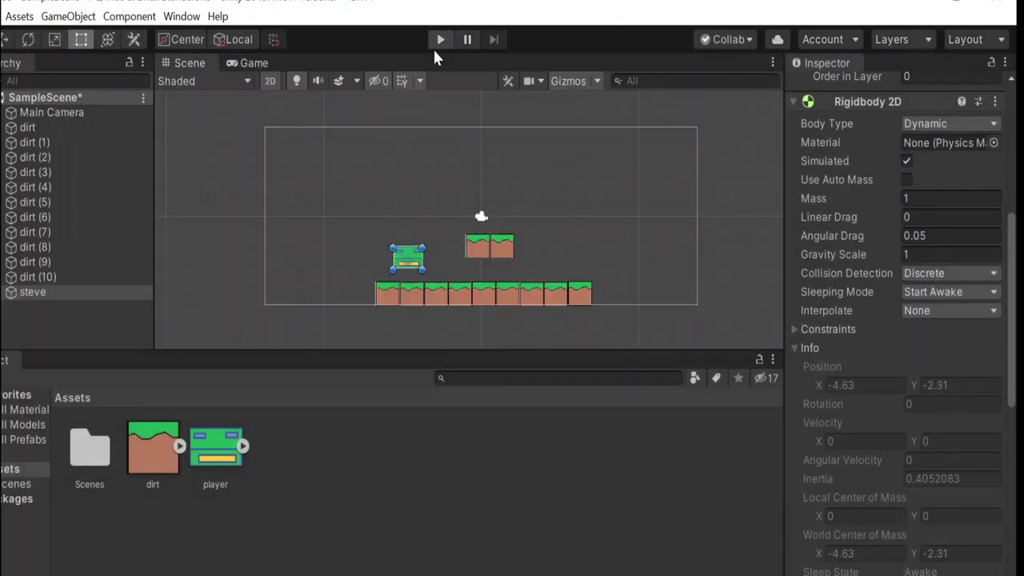
Create and attach a new script named CharaterController to steve, and open it in Visual Studio Code.
{"action": "scroll", "coordinate": [896, 320], "scroll_direction": "down", "scroll_amount": 8}
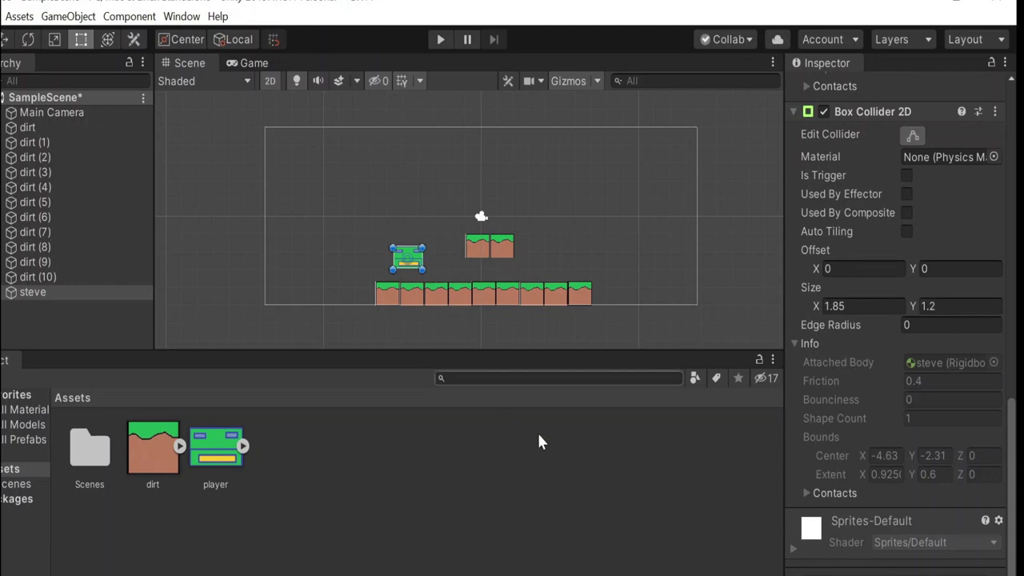
{"action": "left_click", "coordinate": [926, 570]}
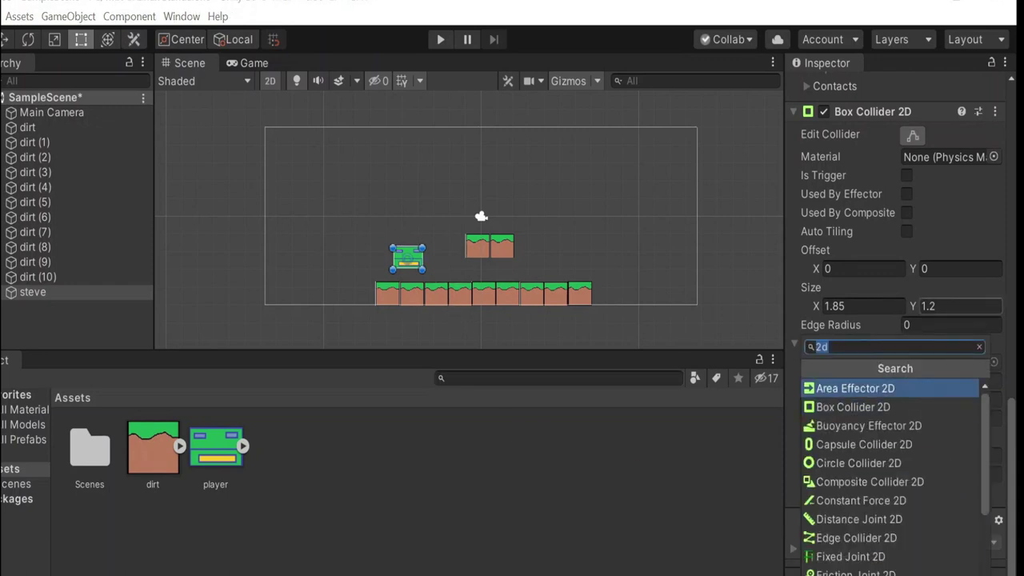
{"action": "key", "text": "BackSpace"}
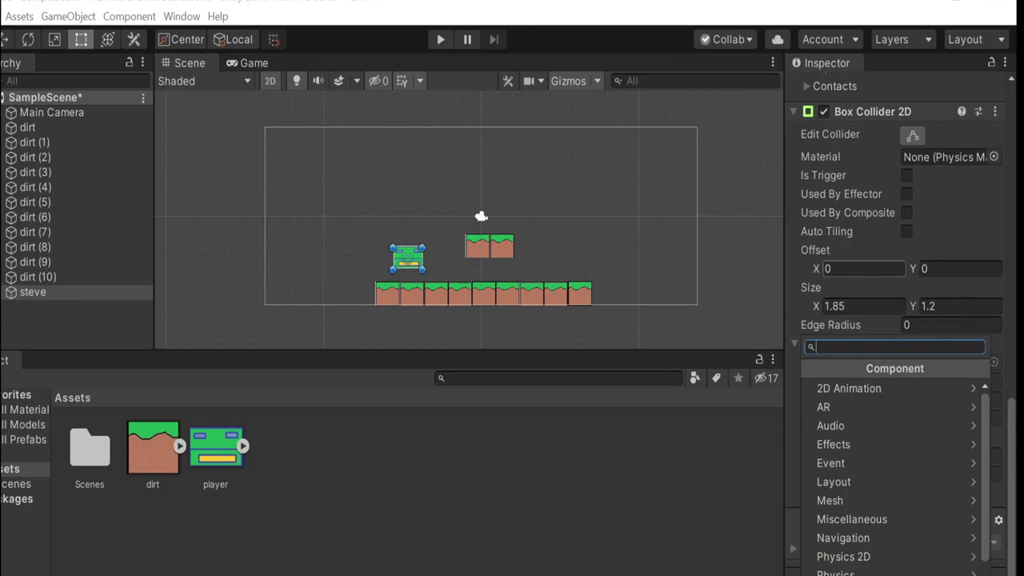
{"action": "type", "text": "c"}
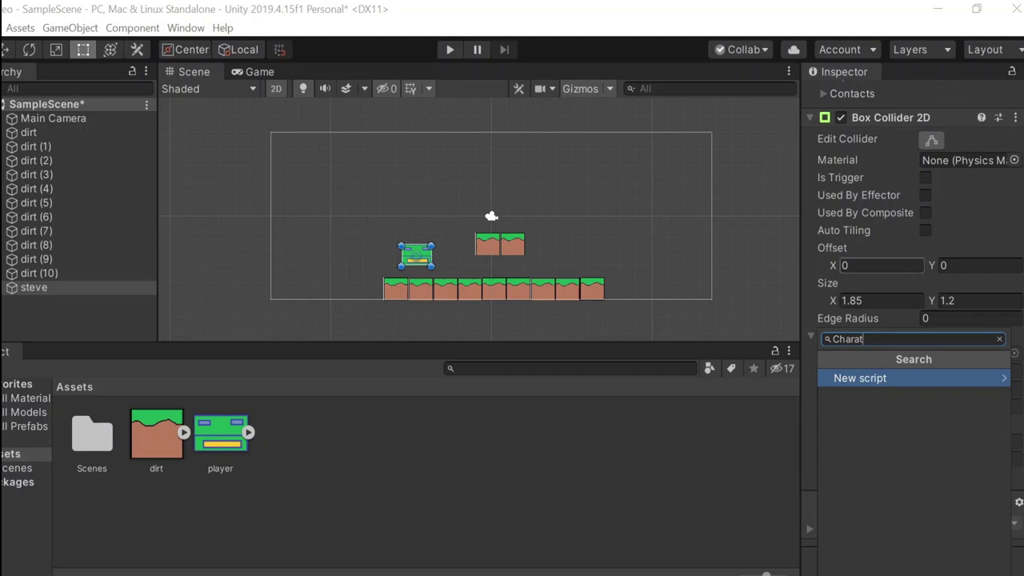
{"action": "type", "text": "erController"}
{"action": "key", "text": "Return"}
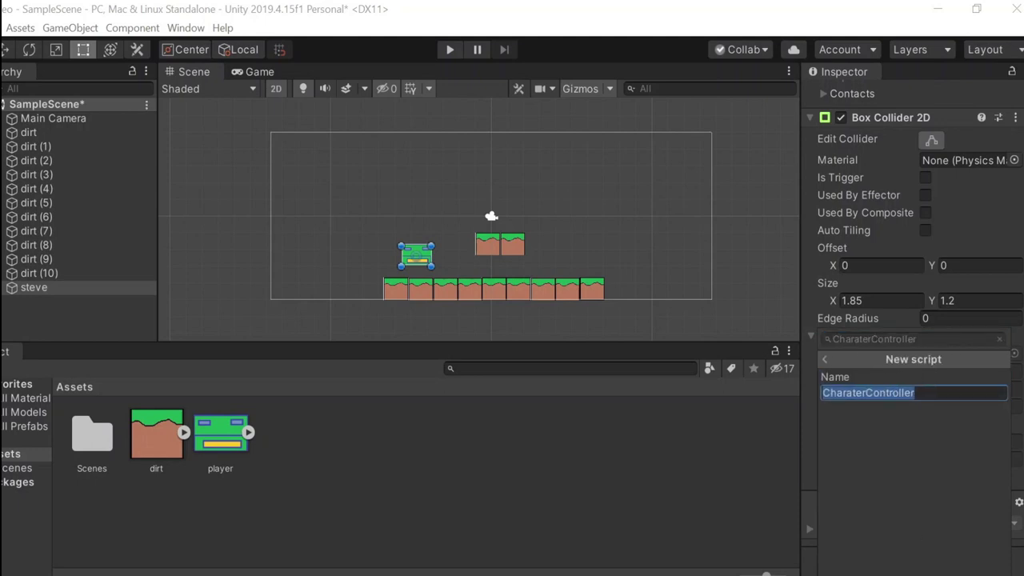
{"action": "key", "text": "Return"}
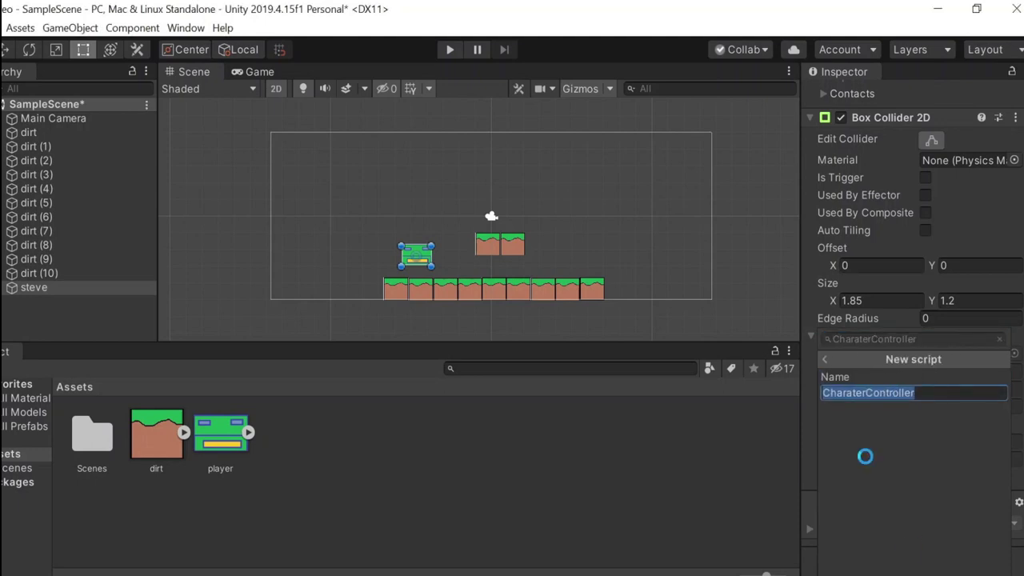
{"action": "scroll", "coordinate": [915, 388], "scroll_direction": "down", "scroll_amount": 1}
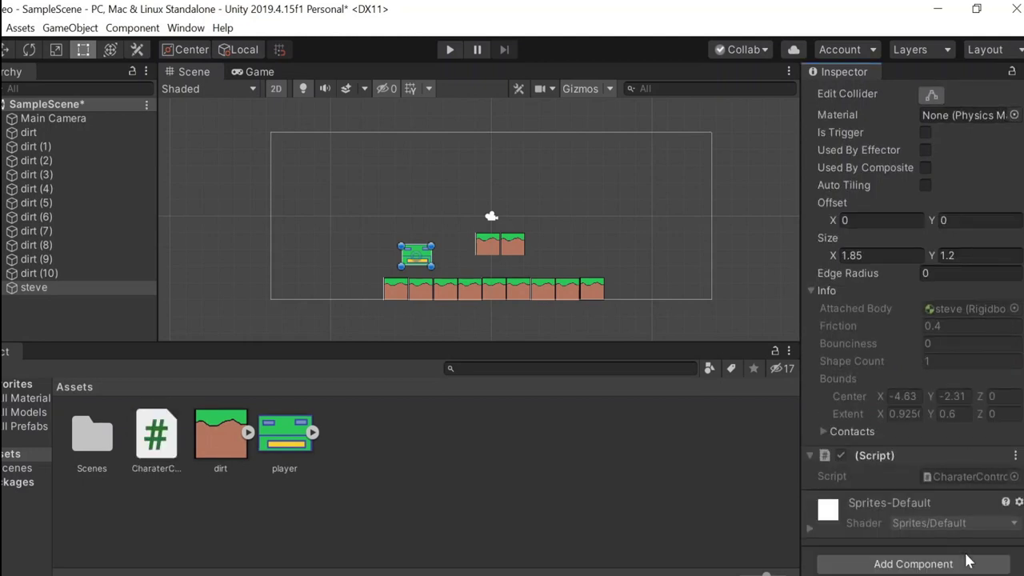
{"action": "double_click", "coordinate": [981, 477]}
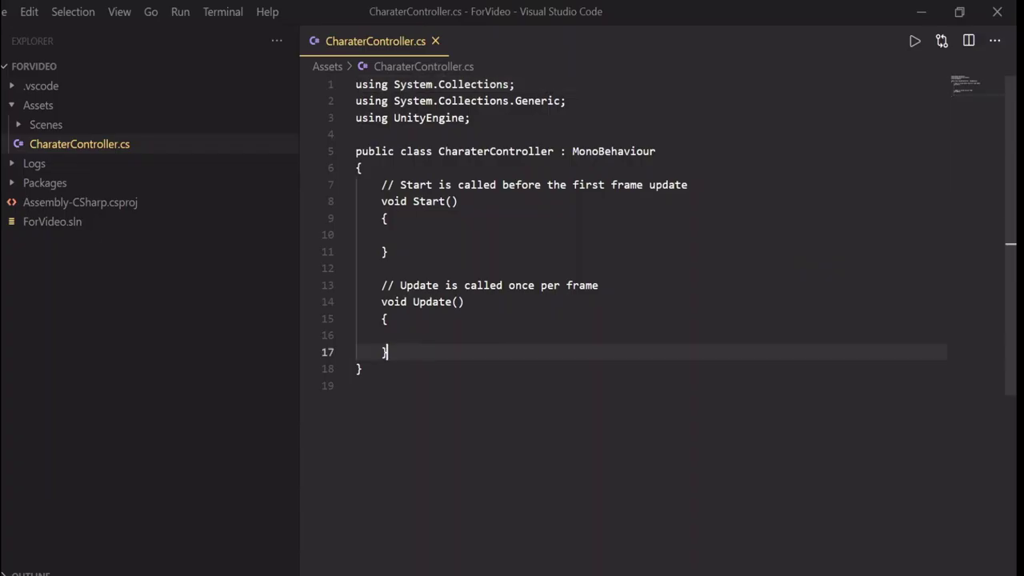
Delete the default comments above Start and Update plus the blank line between the two methods, and save the script.
{"action": "left_click", "coordinate": [407, 235]}
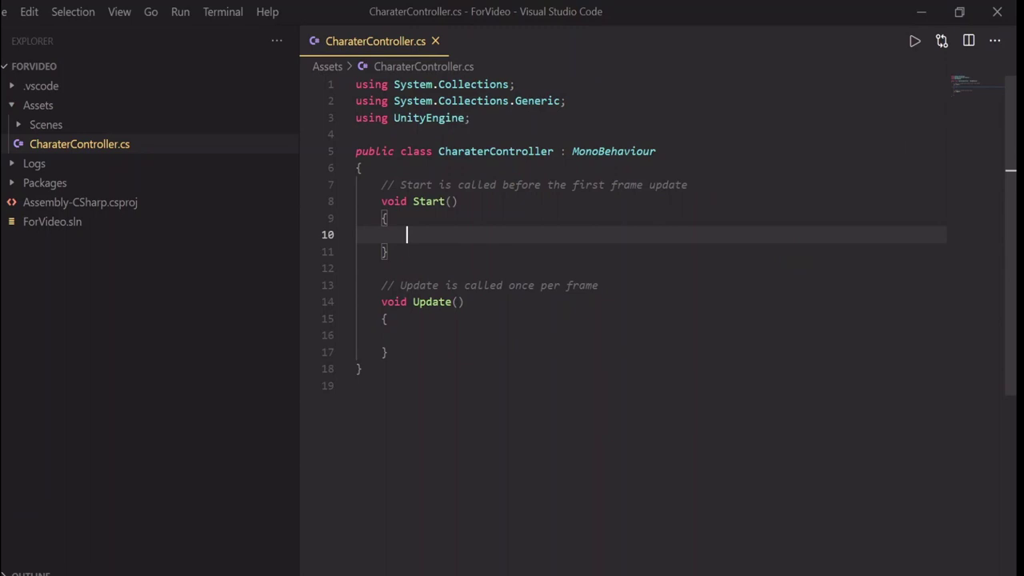
{"action": "left_click", "coordinate": [458, 202]}
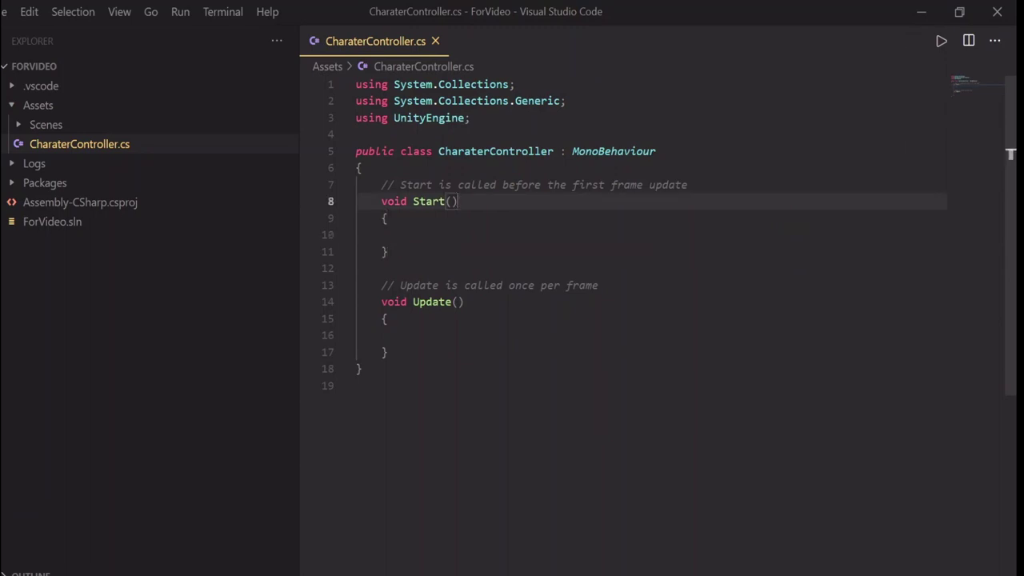
{"action": "left_click_drag", "start_coordinate": [687, 185], "coordinate": [381, 185]}
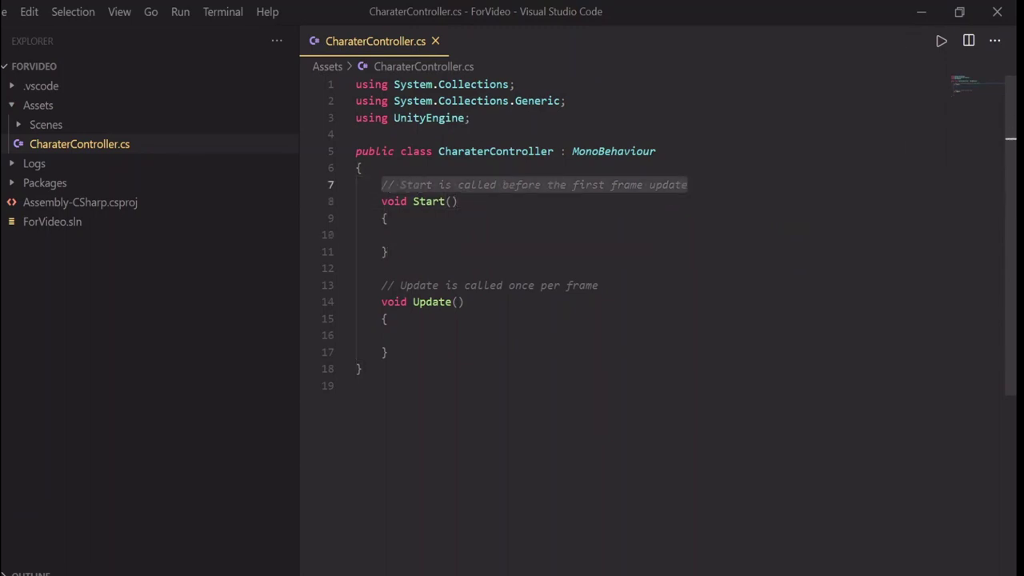
{"action": "key", "text": "BackSpace"}
{"action": "key", "text": "BackSpace"}
{"action": "key", "text": "BackSpace"}
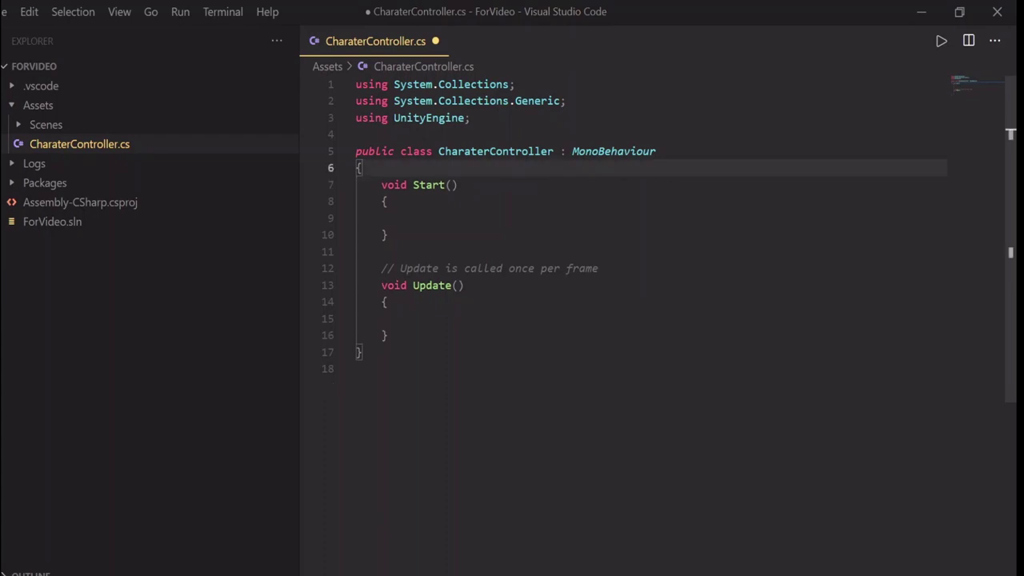
{"action": "left_click_drag", "start_coordinate": [599, 268], "coordinate": [355, 268]}
{"action": "key", "text": "BackSpace"}
{"action": "key", "text": "BackSpace"}
{"action": "key", "text": "BackSpace"}
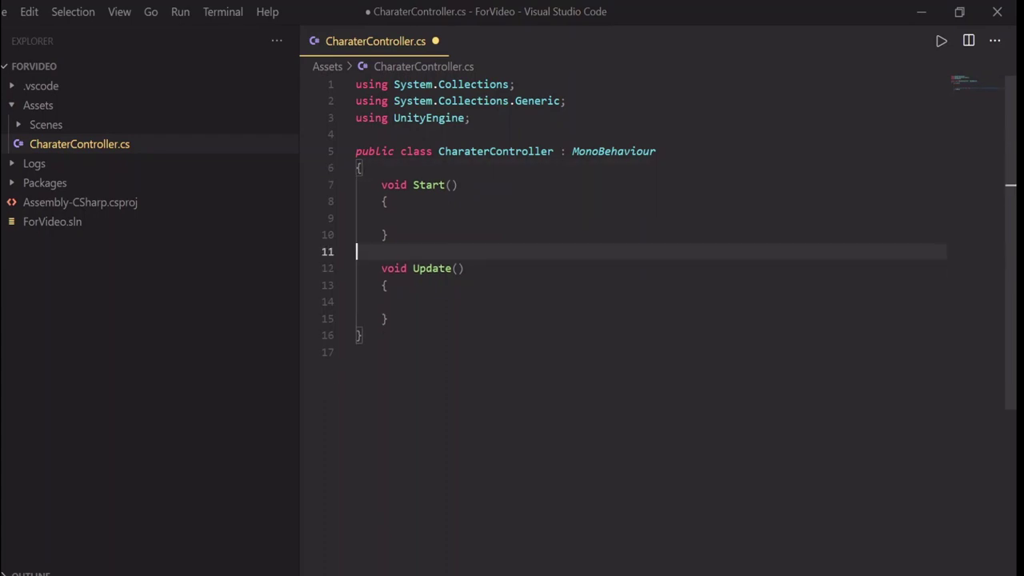
{"action": "key", "text": "ctrl+s"}
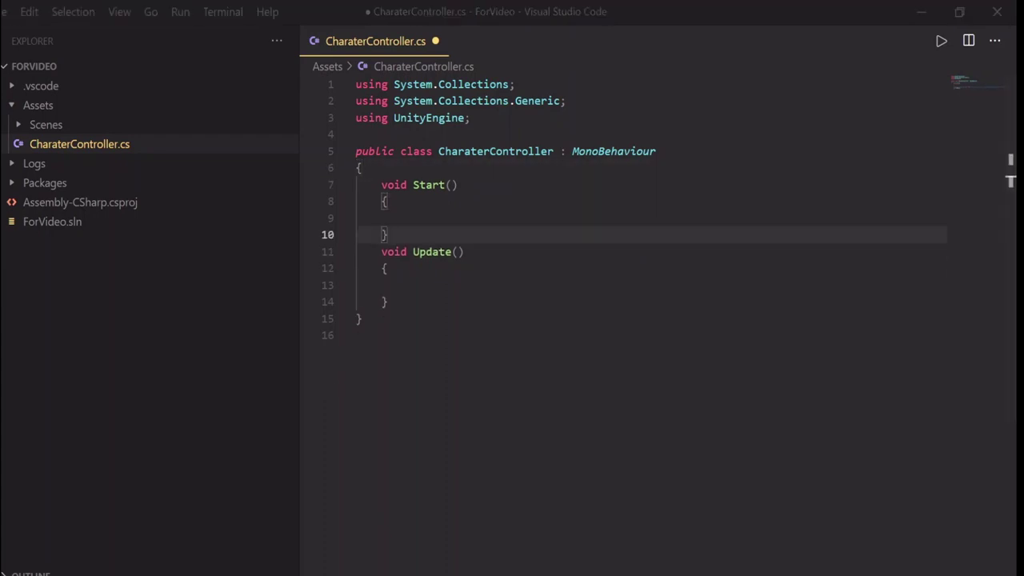
In the Update method, declare the horizontal input variable with var movement = Input.GetAxis("Horizontal");.
{"action": "left_click", "coordinate": [406, 217]}
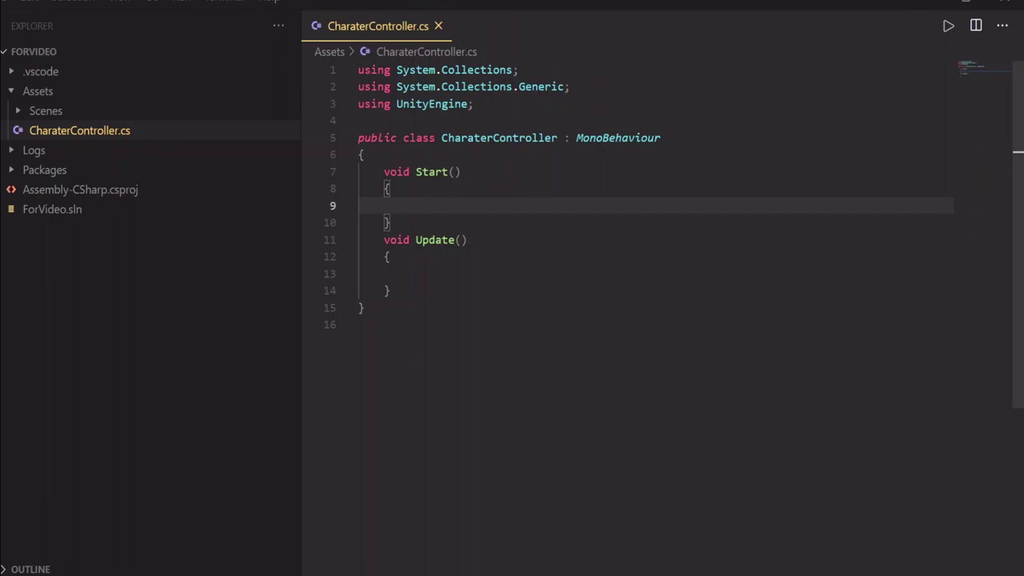
{"action": "left_click", "coordinate": [409, 274]}
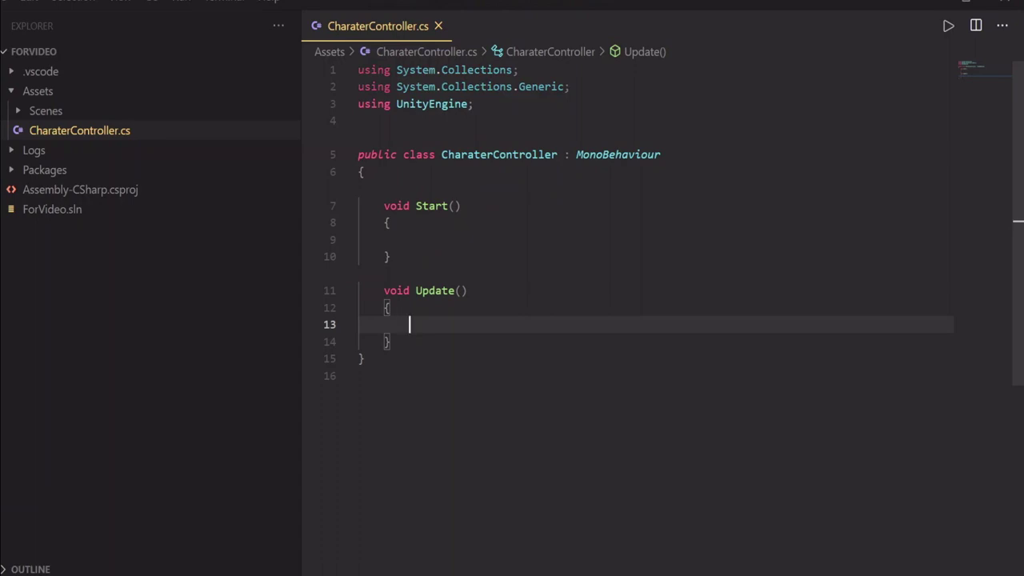
{"action": "type", "text": "var movement "}
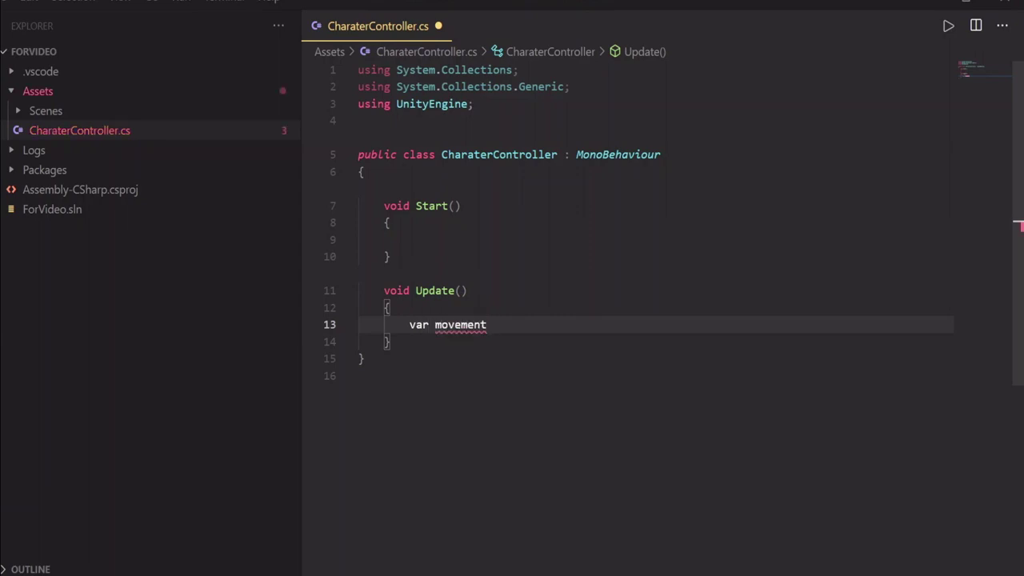
{"action": "type", "text": "= "}
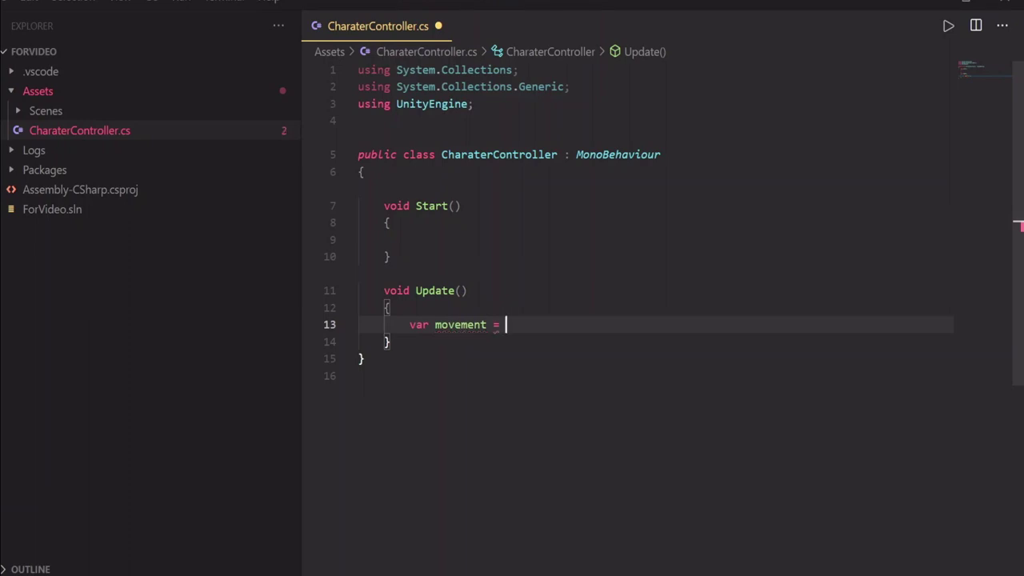
{"action": "type", "text": "Input"}
{"action": "key", "text": "Escape"}
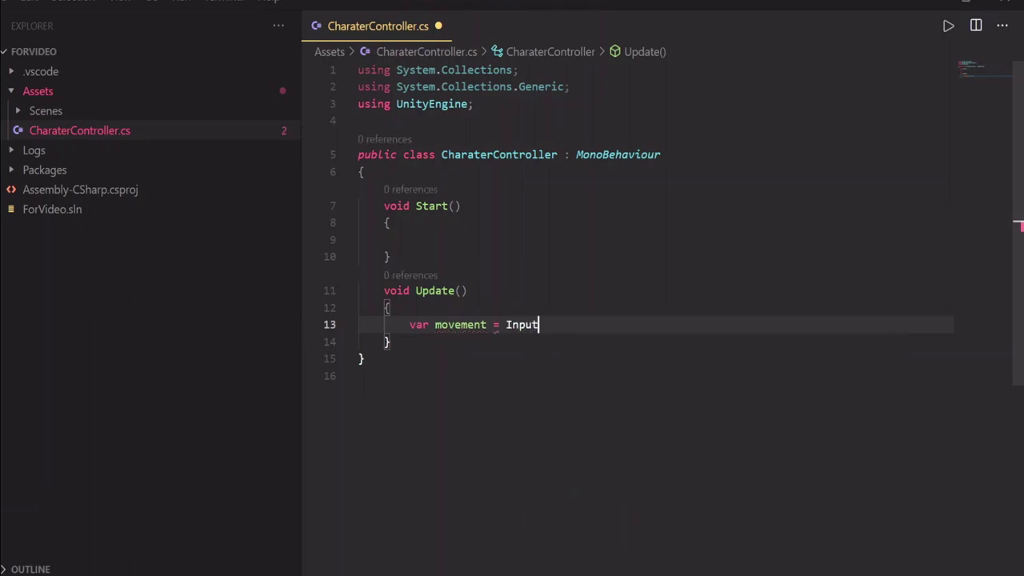
{"action": "type", "text": ".Ge"}
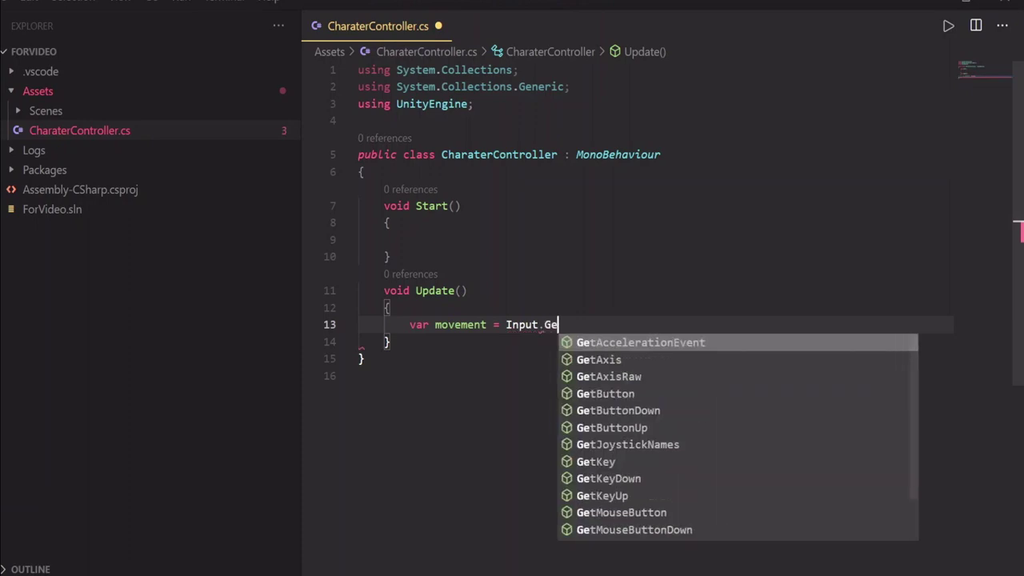
{"action": "type", "text": "tAxis"}
{"action": "key", "text": "Tab"}
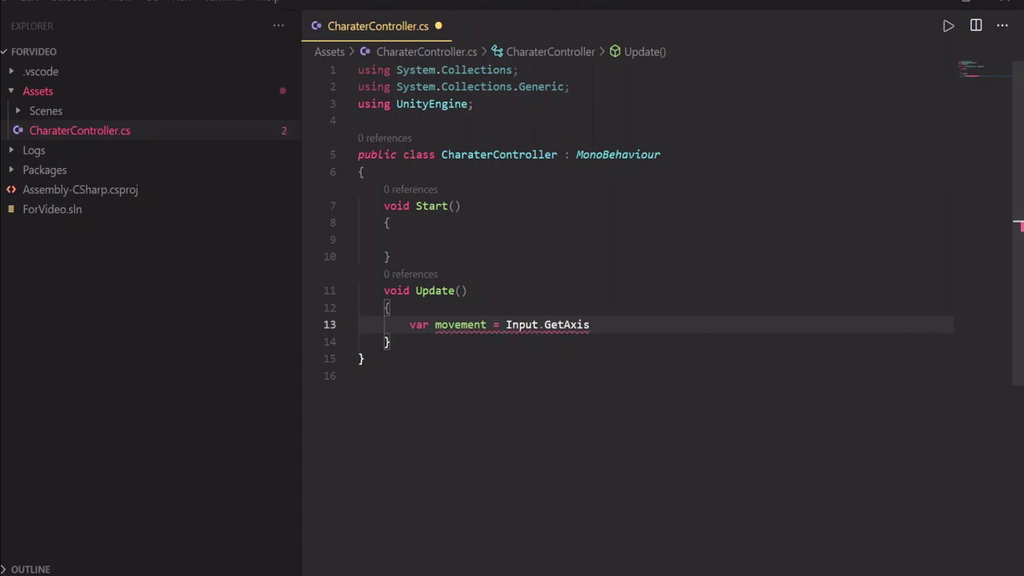
{"action": "type", "text": "(\""}
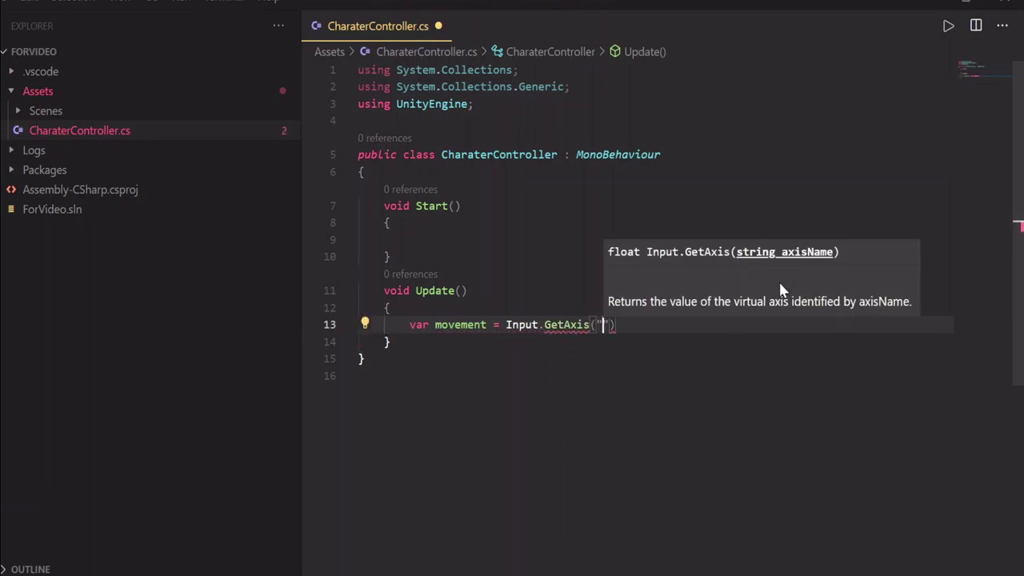
{"action": "type", "text": "Hor"}
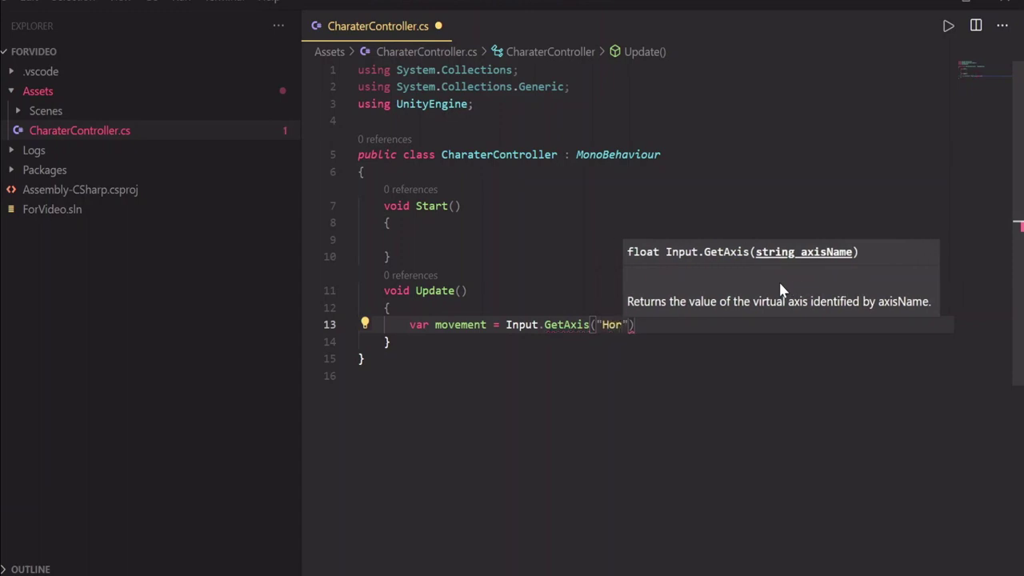
{"action": "type", "text": "izontal"}
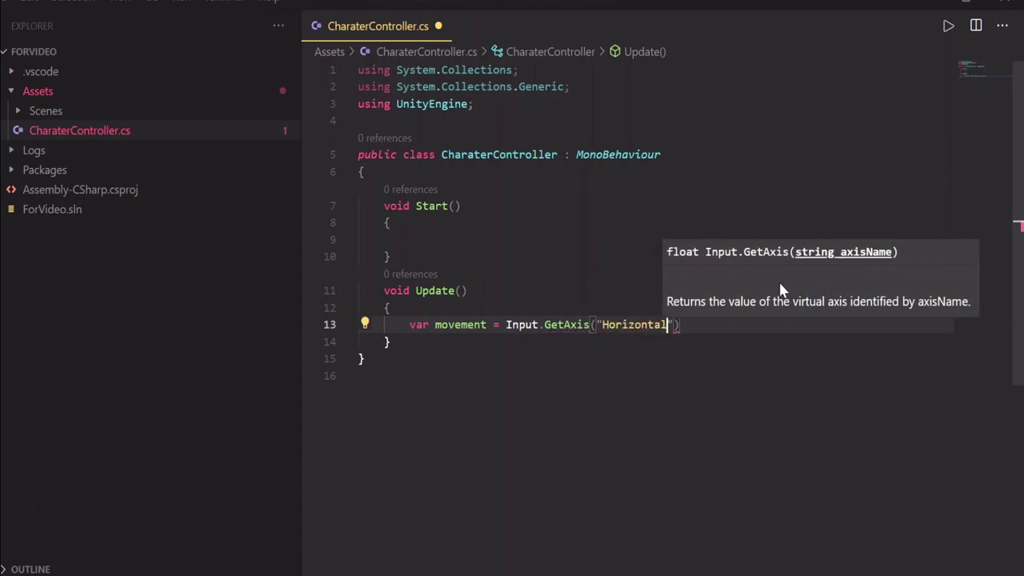
{"action": "key", "text": "End"}
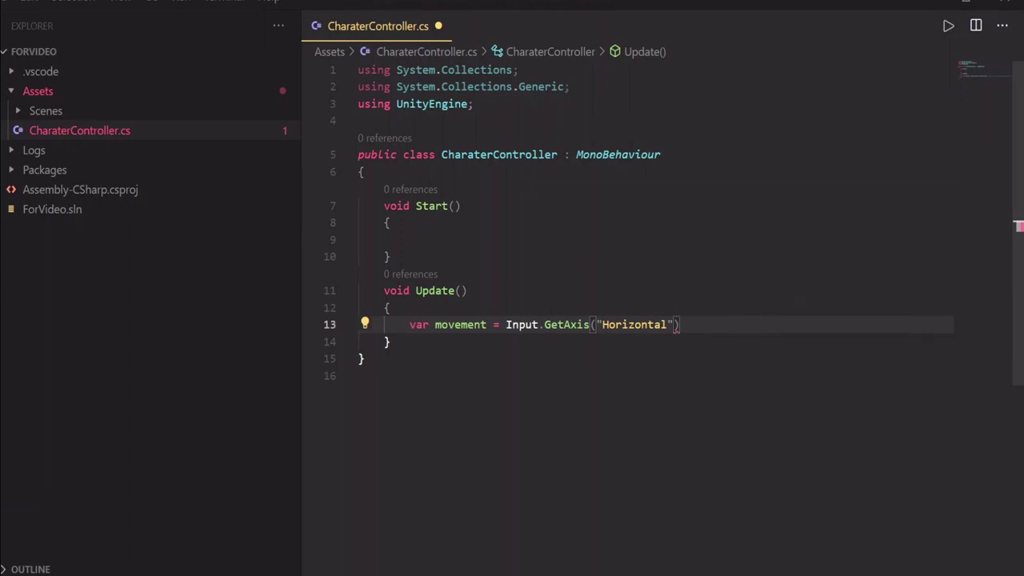
{"action": "type", "text": ";"}
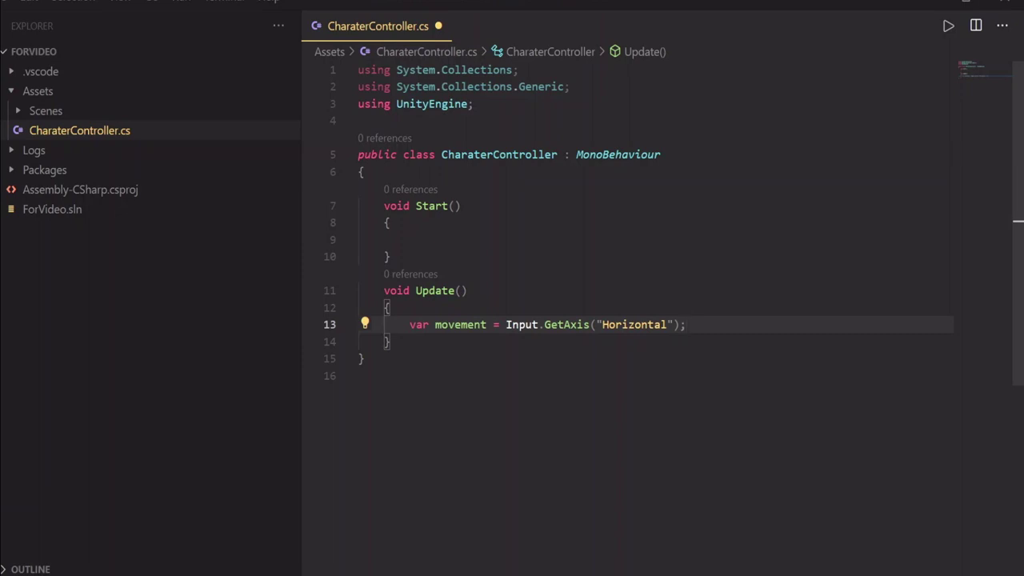
Below the movement variable in Update, begin a statement with transform.position += and save the script.
{"action": "key", "text": "Return"}
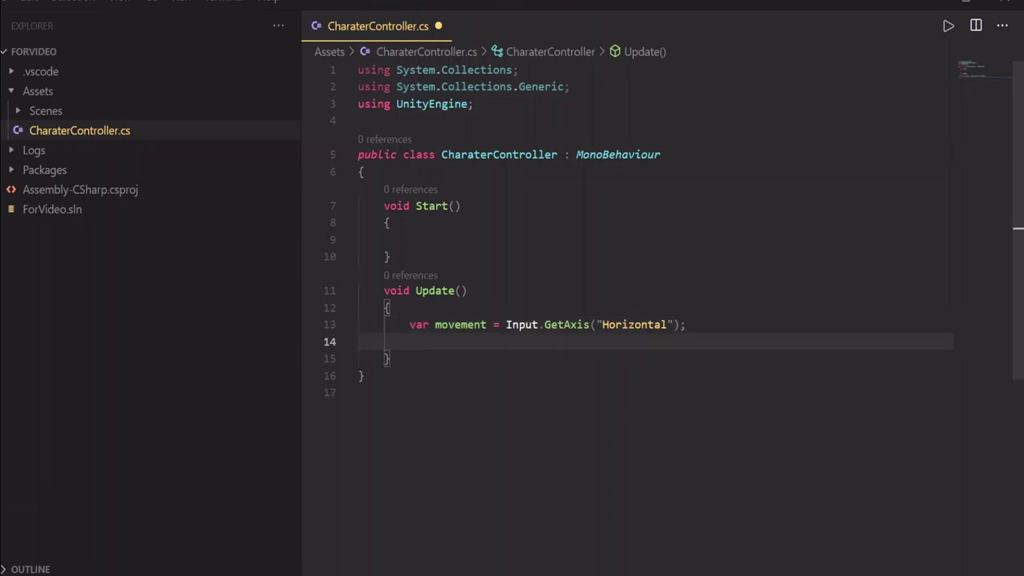
{"action": "type", "text": "transform"}
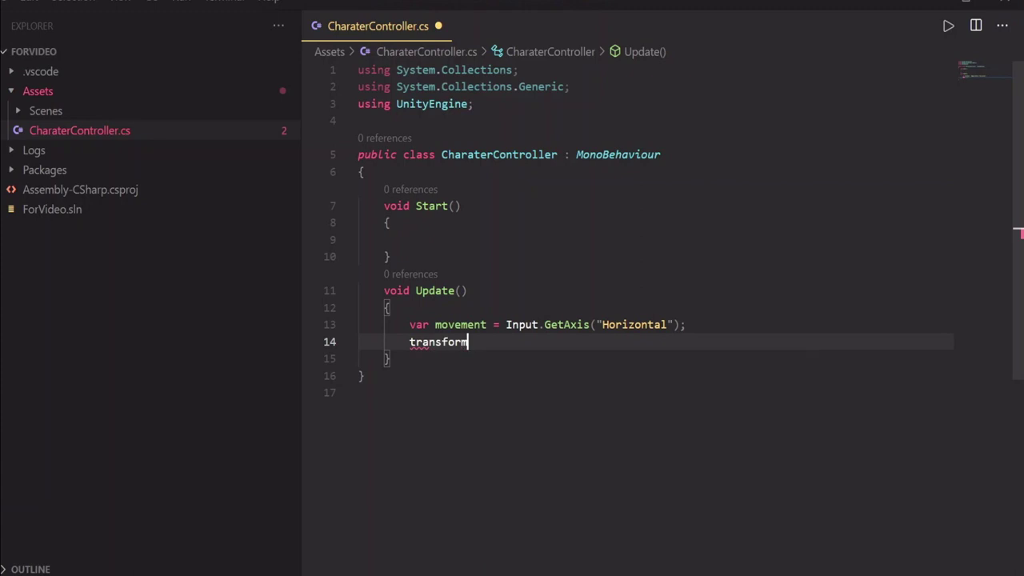
{"action": "type", "text": ".position"}
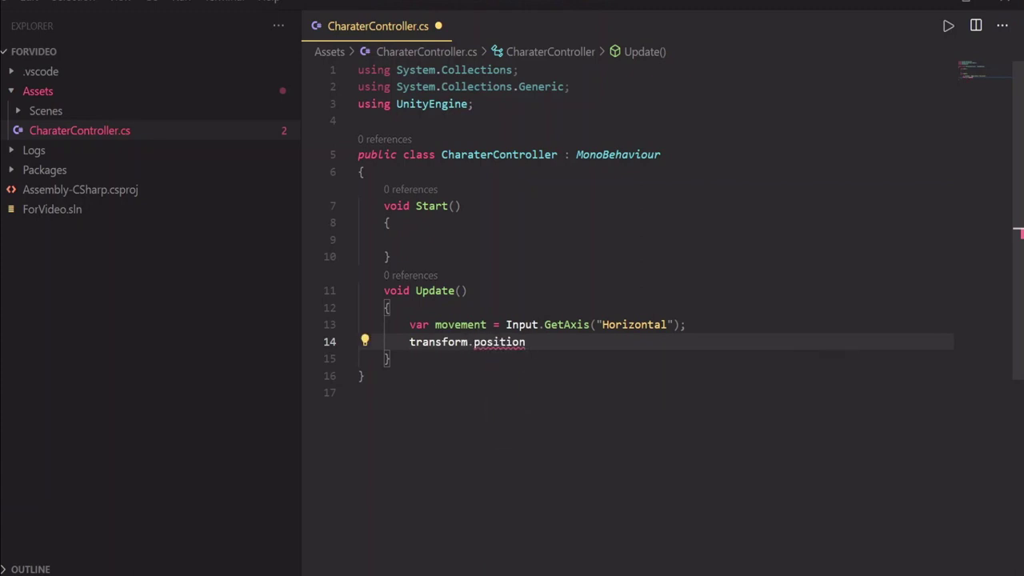
{"action": "type", "text": " +="}
{"action": "key", "text": "BackSpace"}
{"action": "type", "text": "="}
{"action": "key", "text": "ctrl+s"}
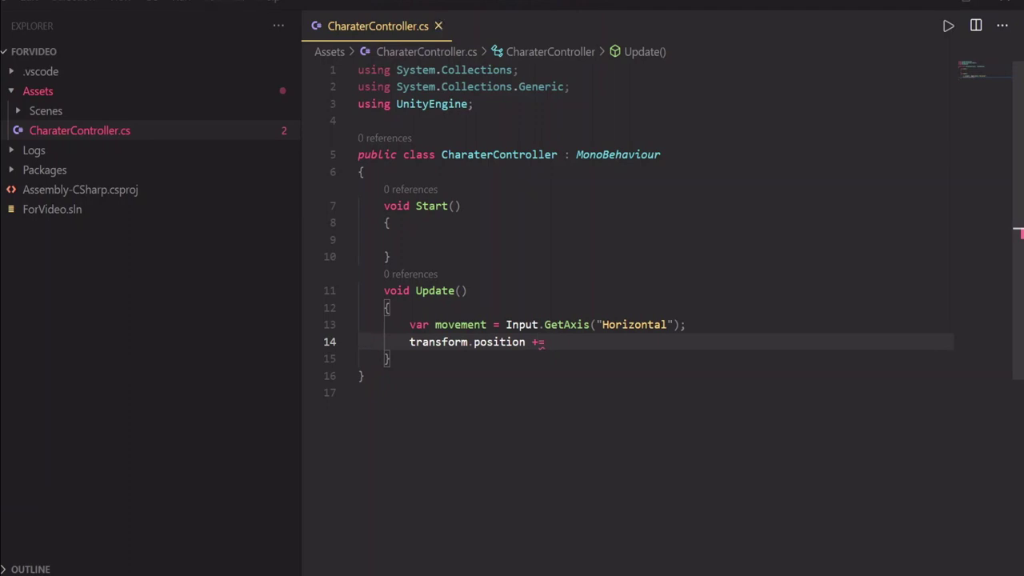
Complete the position increment with new Vector3(movement, 0, 0).
{"action": "type", "text": "new Vec"}
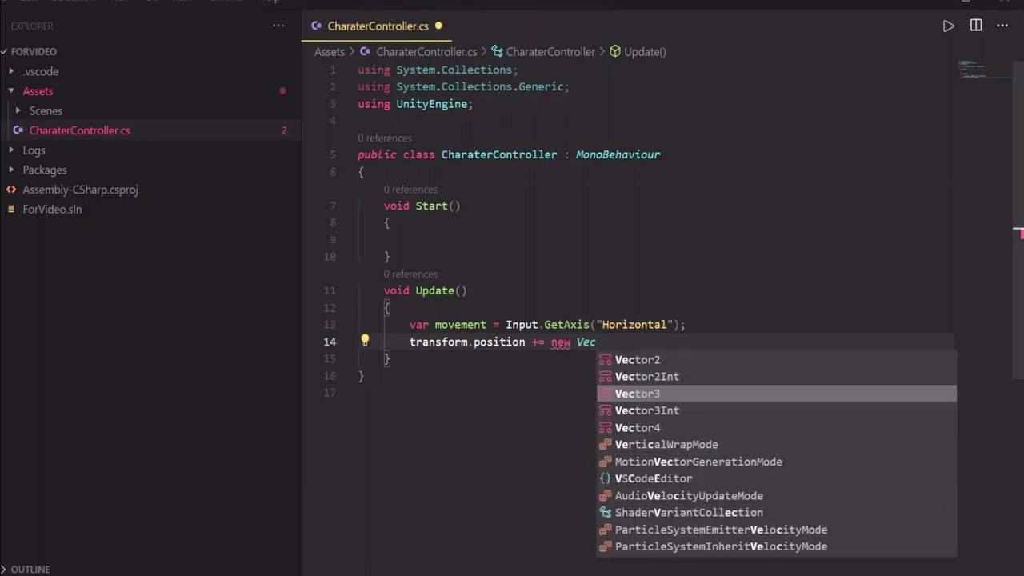
{"action": "type", "text": "tor3("}
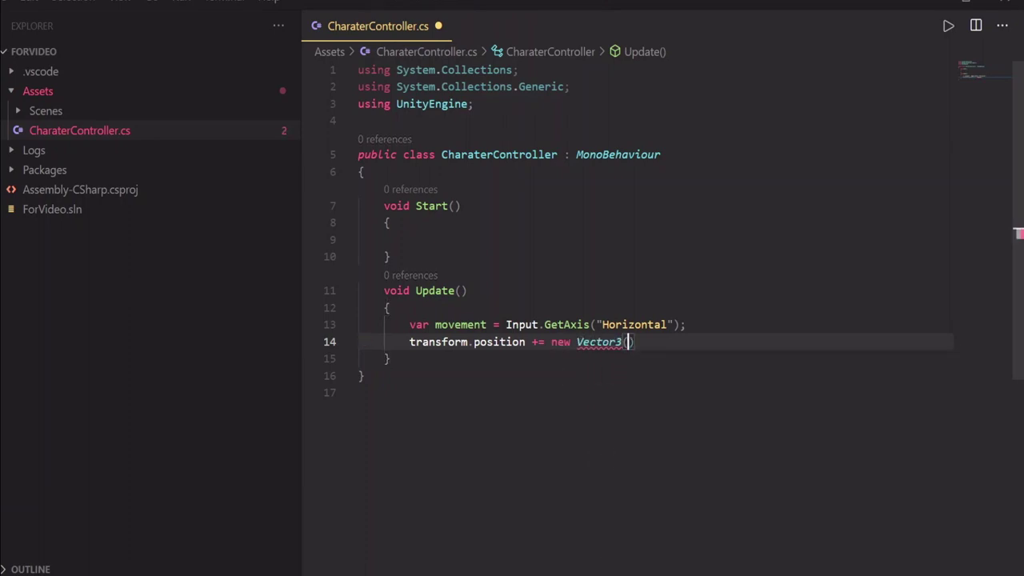
{"action": "type", "text": "movement"}
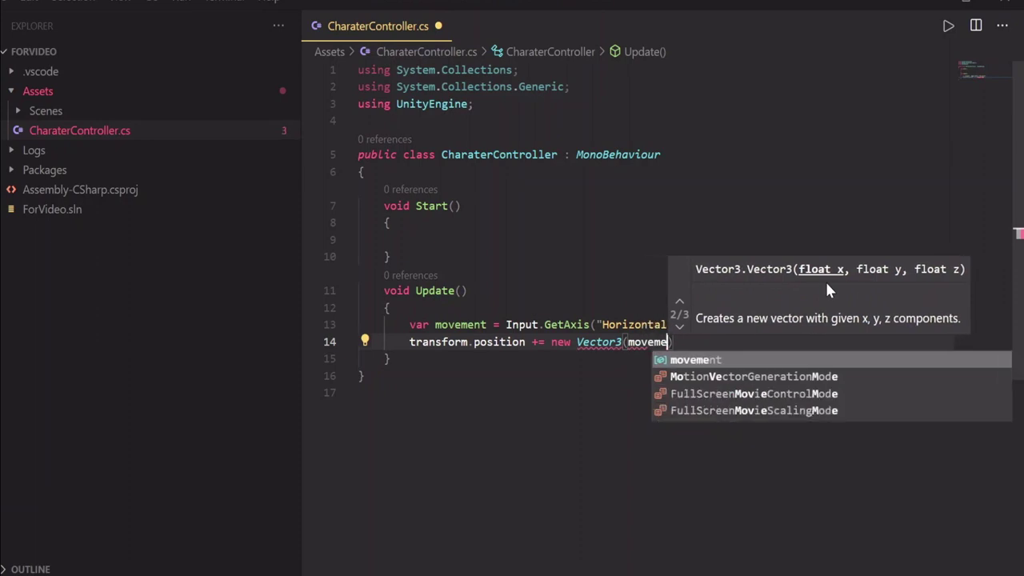
{"action": "type", "text": ", 0 ,"}
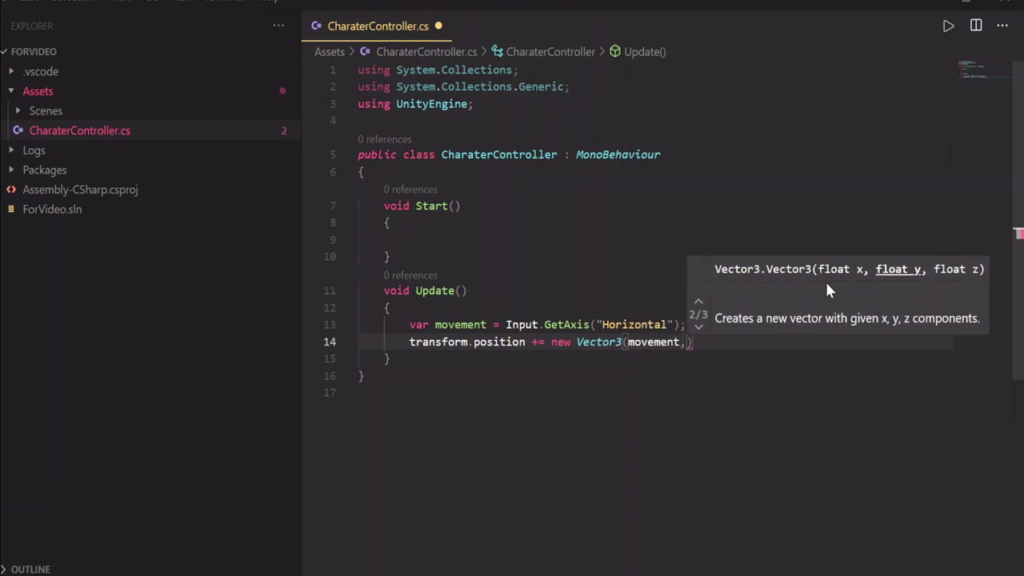
{"action": "type", "text": " 0"}
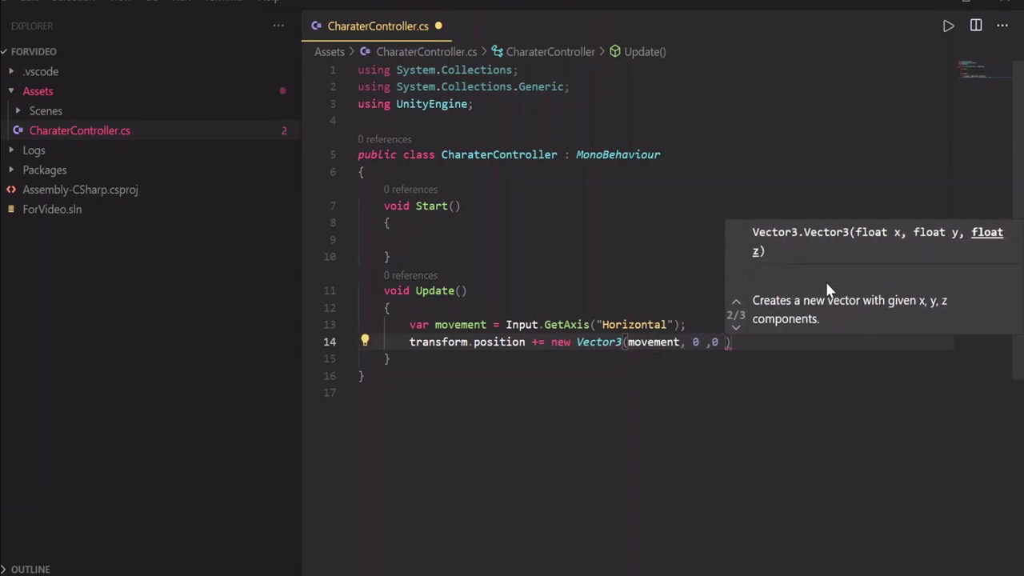
{"action": "key", "text": "End"}
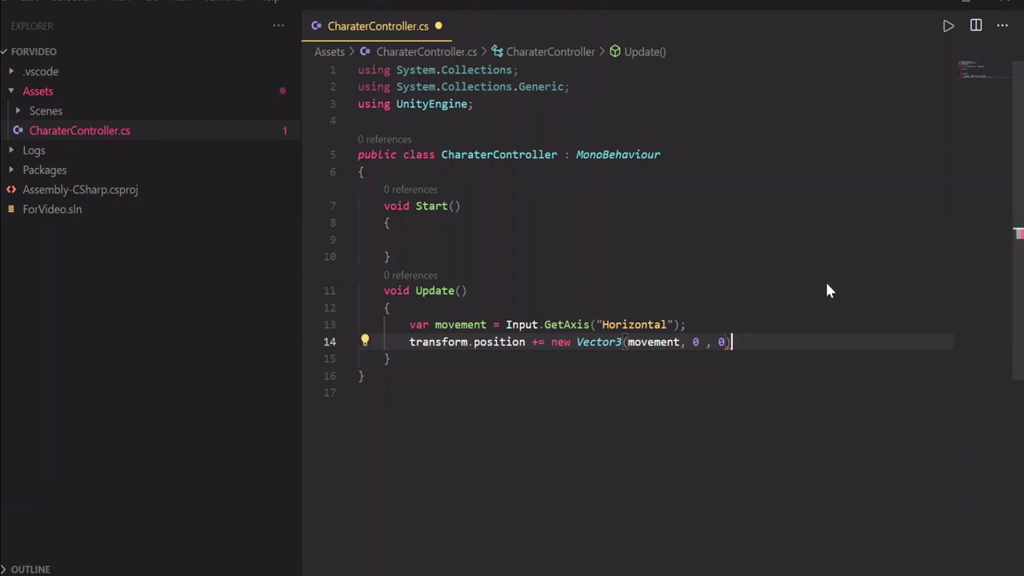
Multiply the Vector3 by Time.deltaTime and MovementSpeed, with a space before Time.
{"action": "type", "text": "*Time"}
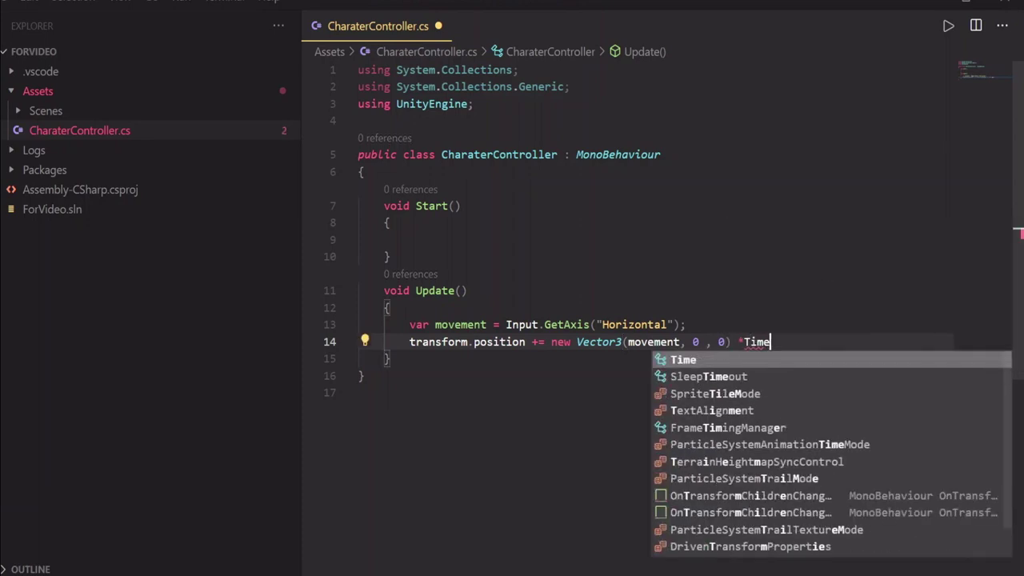
{"action": "type", "text": ".deltaTime"}
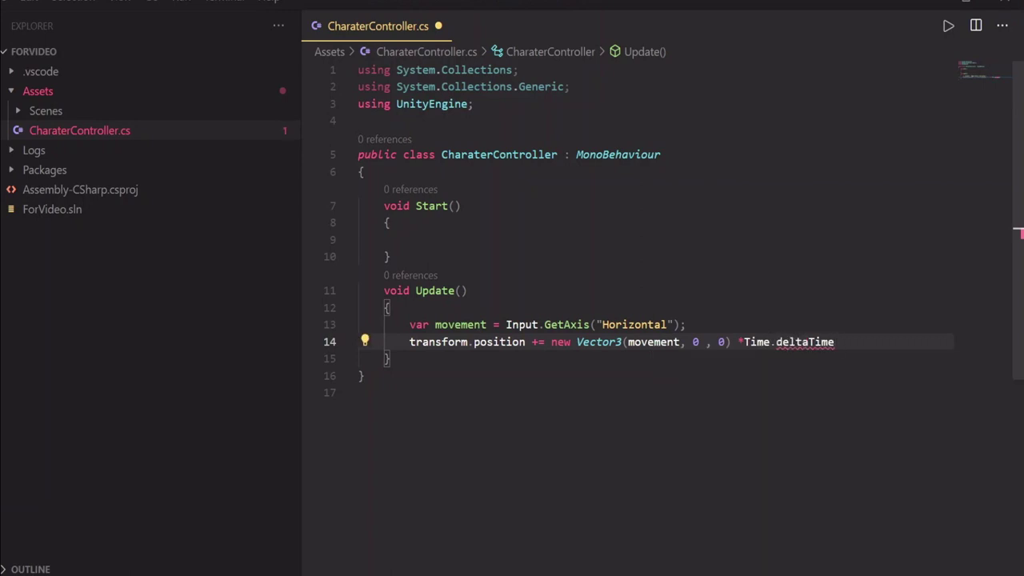
{"action": "type", "text": " * Movemen"}
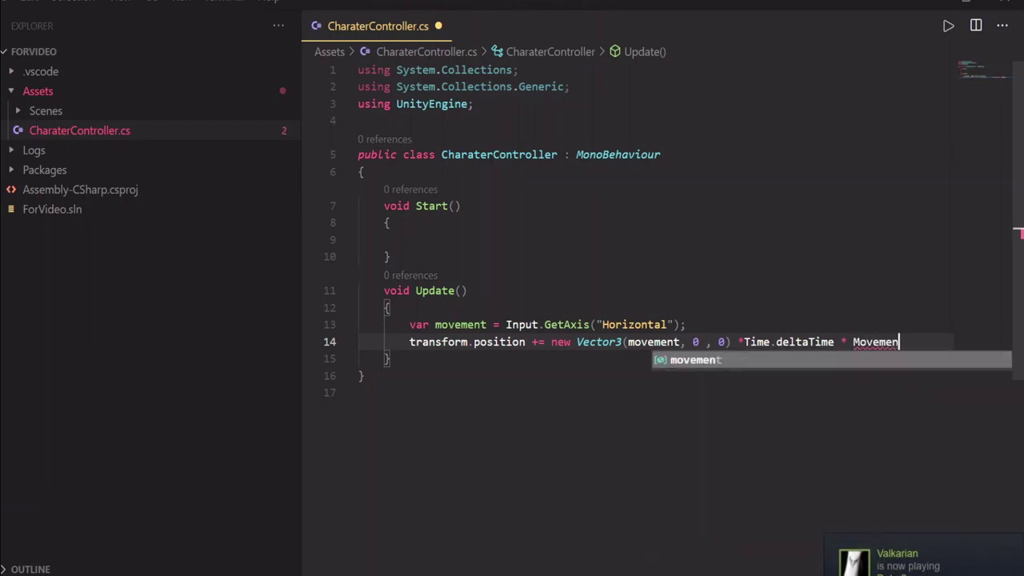
{"action": "type", "text": "tSpeed"}
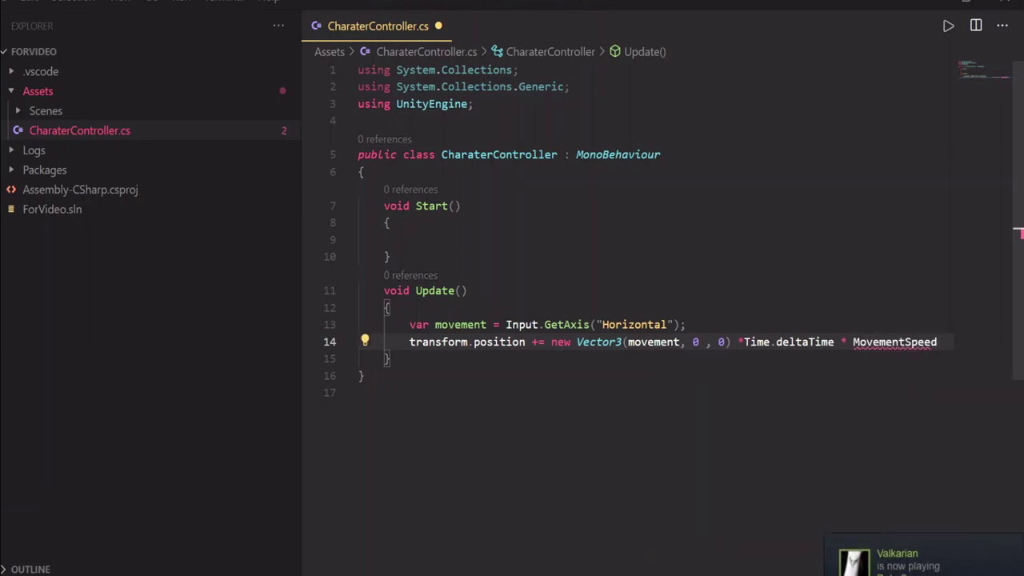
{"action": "left_click", "coordinate": [743, 341]}
{"action": "type", "text": "T"}
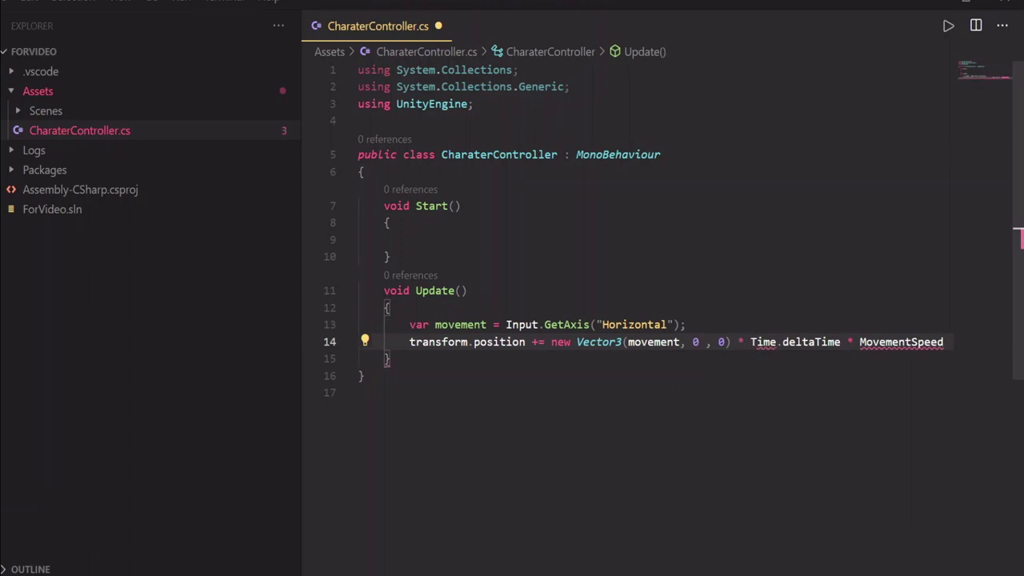
{"action": "left_click", "coordinate": [924, 342]}
{"action": "key", "text": "ctrl+z"}
{"action": "key", "text": "ctrl+z"}
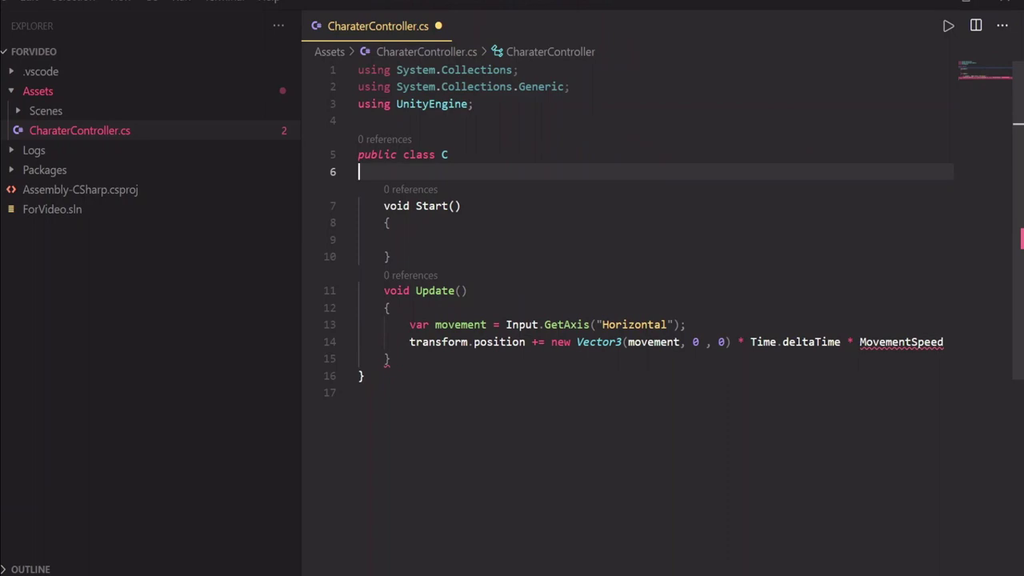
{"action": "key", "text": "ctrl+z"}
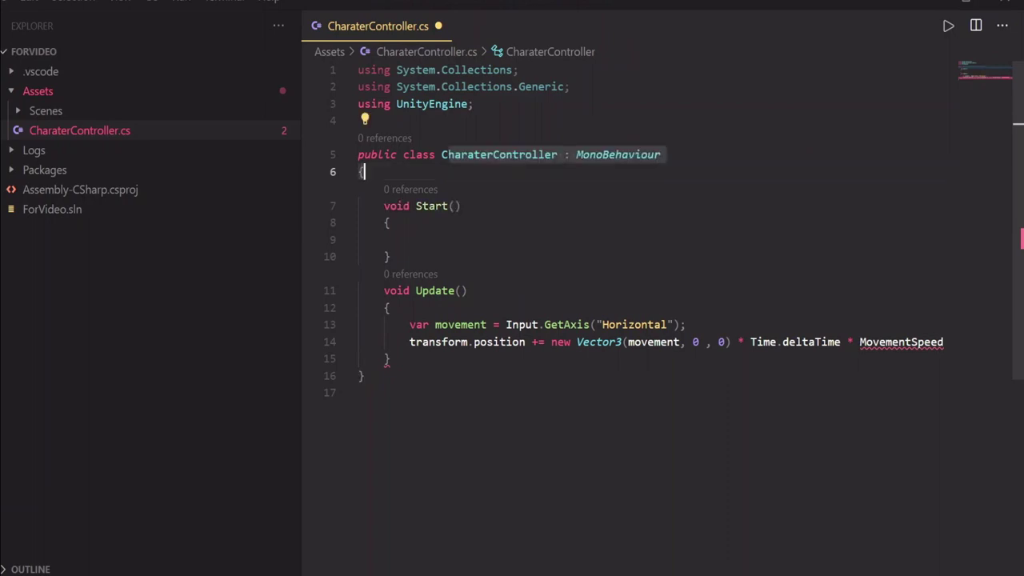
{"action": "key", "text": "Down"}
{"action": "left_click", "coordinate": [413, 206]}
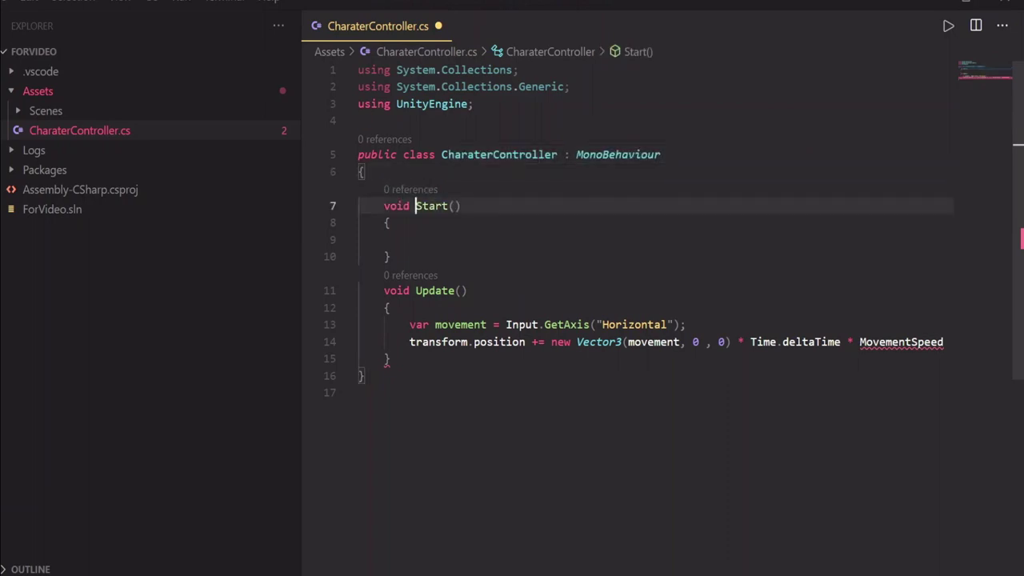
Declare public float MovementSpeed = 1; above the Start method and save the script.
{"action": "left_click", "coordinate": [362, 171]}
{"action": "key", "text": "Return"}
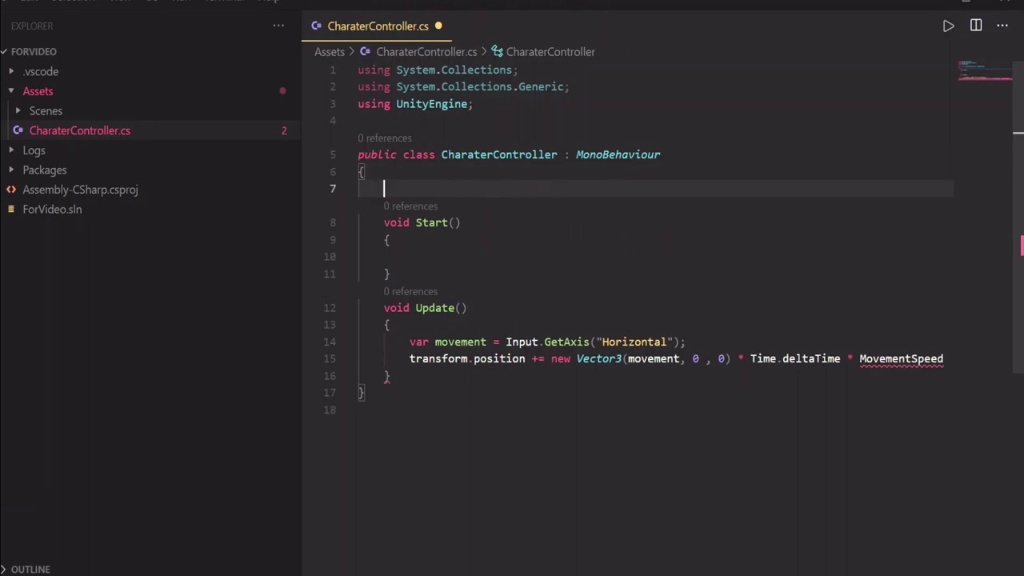
{"action": "type", "text": "public floa"}
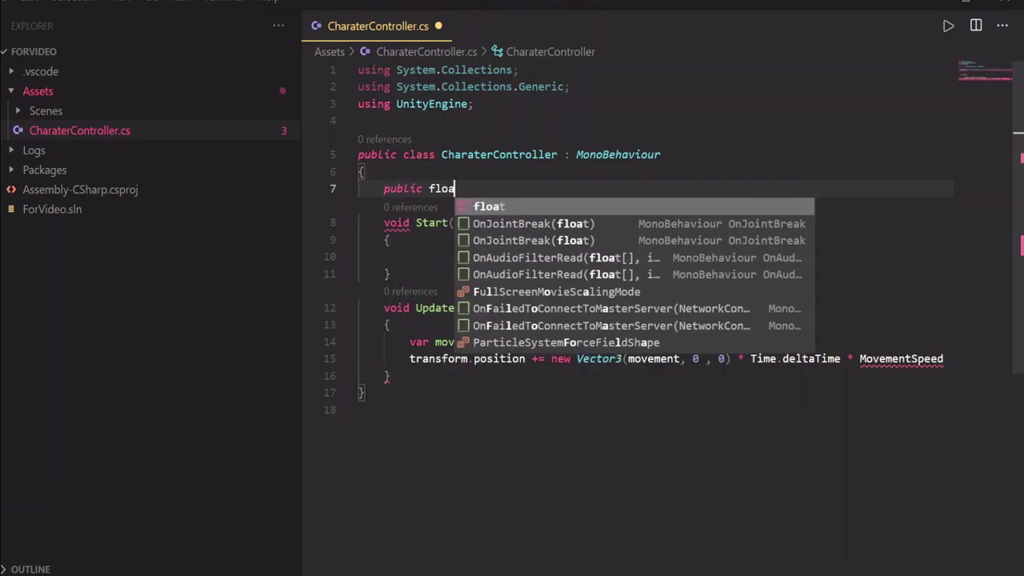
{"action": "type", "text": "t Mo"}
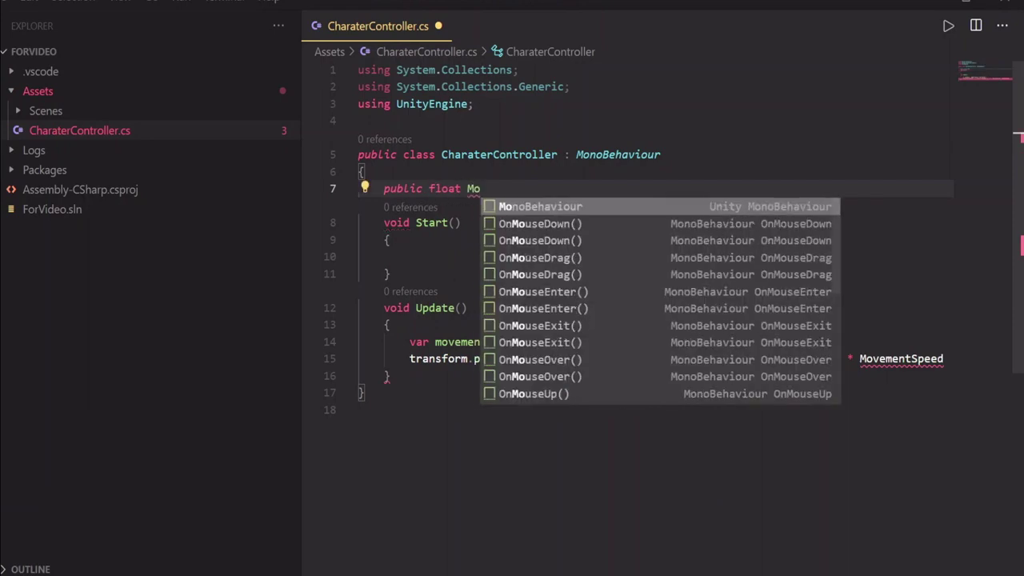
{"action": "type", "text": "veme"}
{"action": "key", "text": "Return"}
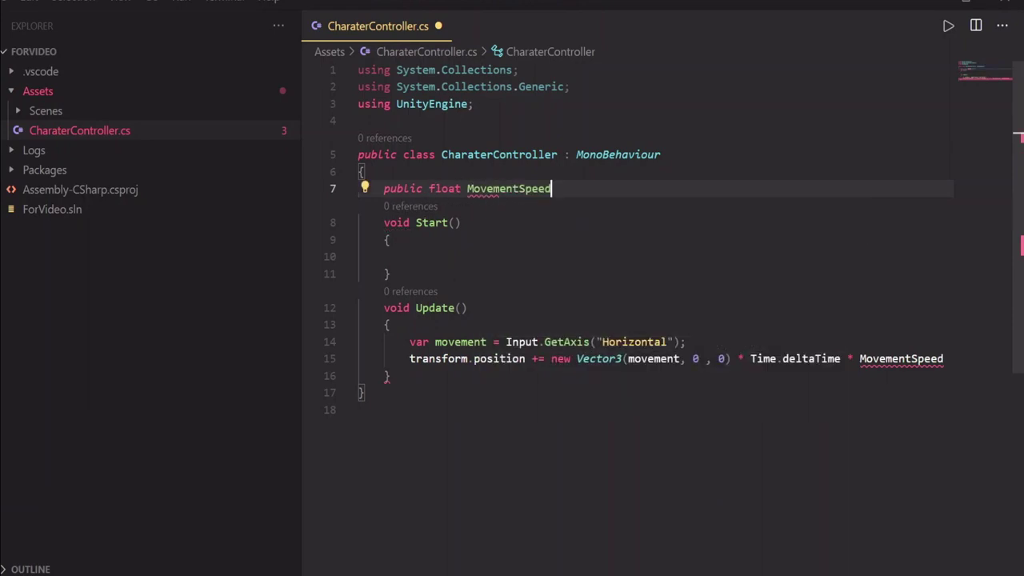
{"action": "type", "text": "= 1;"}
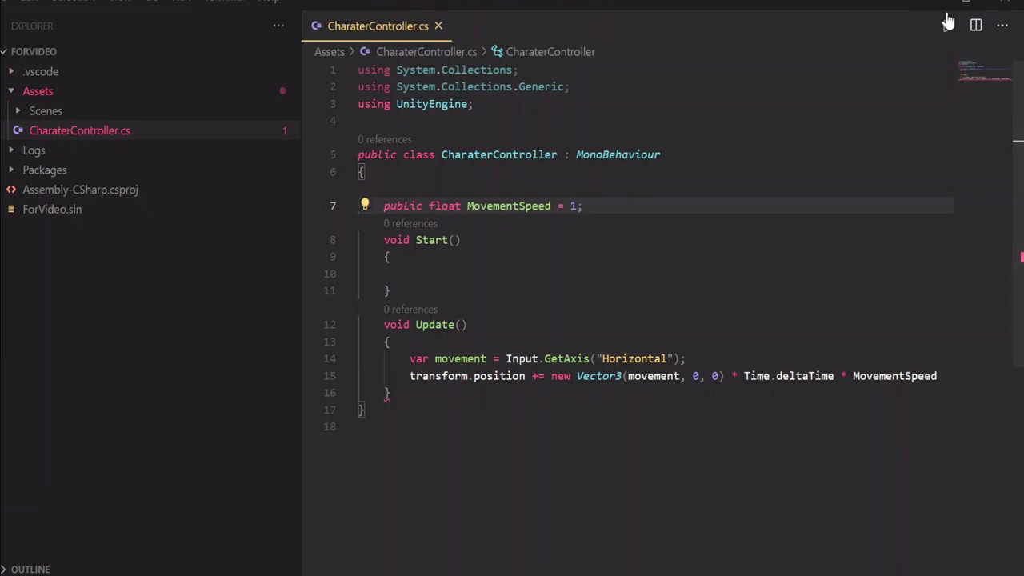
{"action": "left_click", "coordinate": [928, 4]}
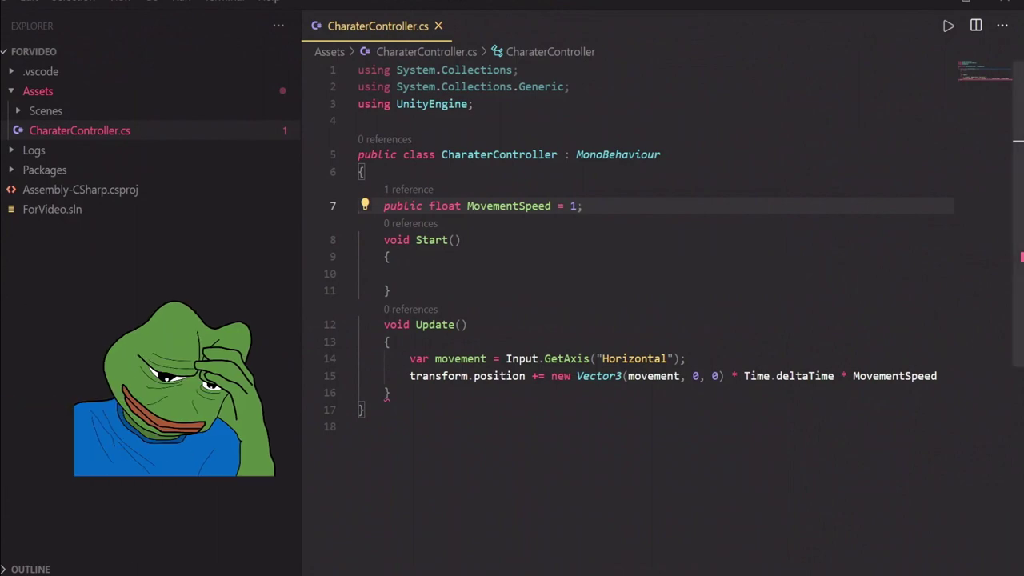
Add the missing semicolon at the end of the transform.position line, and return to Unity.
{"action": "left_click", "coordinate": [949, 375]}
{"action": "type", "text": ";"}
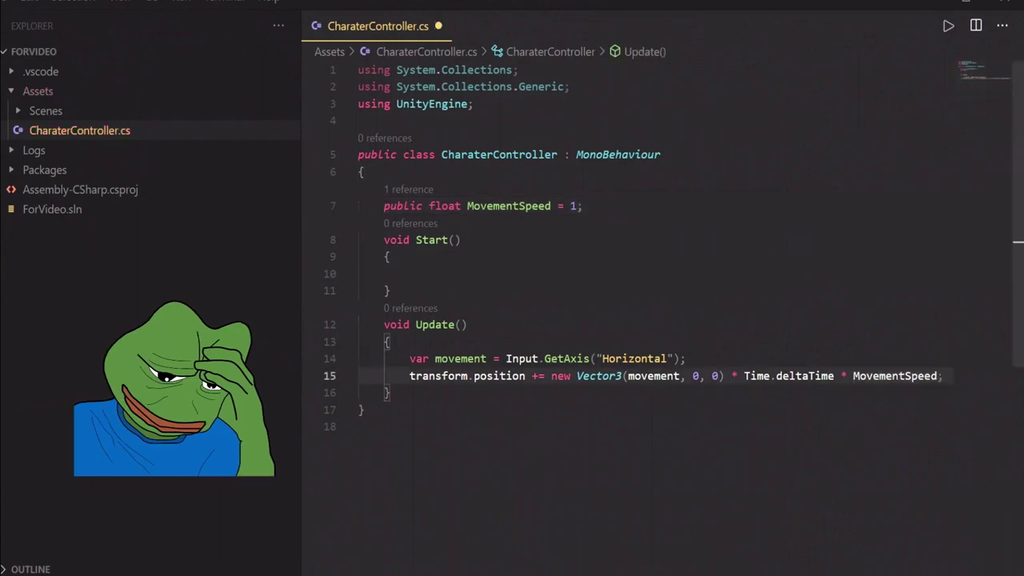
{"action": "left_click", "coordinate": [873, 376]}
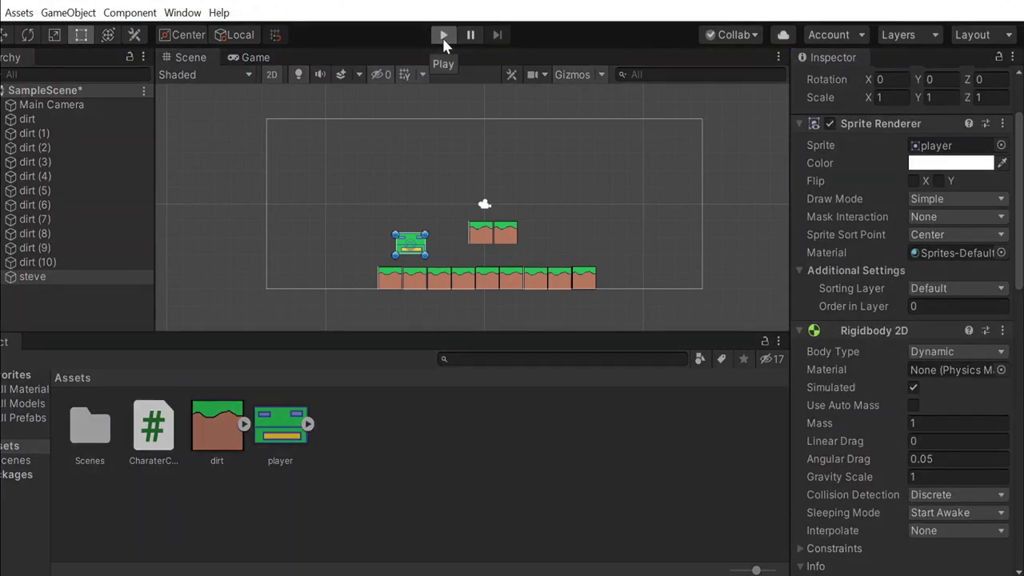
Play-test the scene by moving steve to the right along the ground, and stop the game.
{"action": "left_click", "coordinate": [443, 36]}
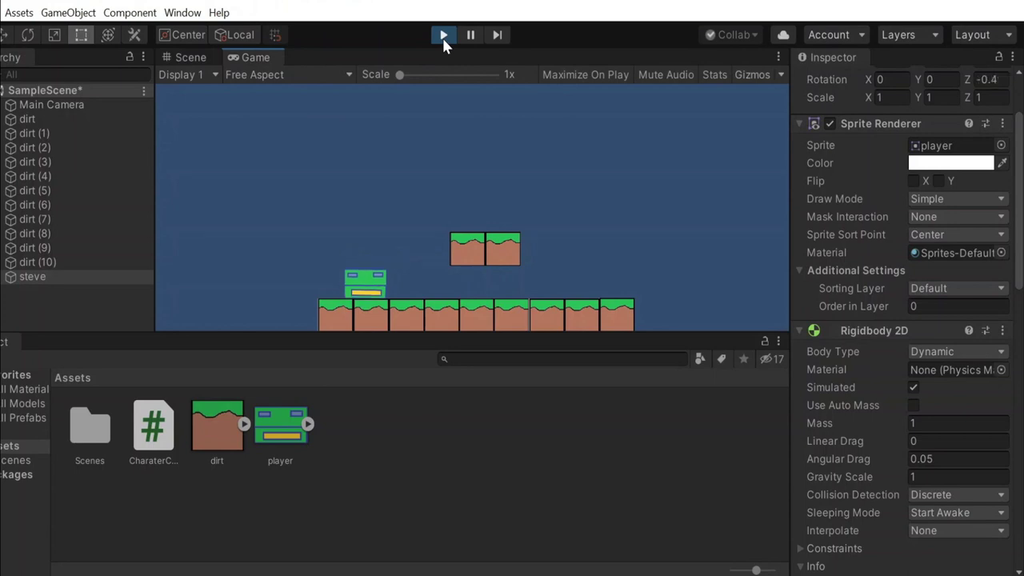
{"action": "key", "text": "d"}
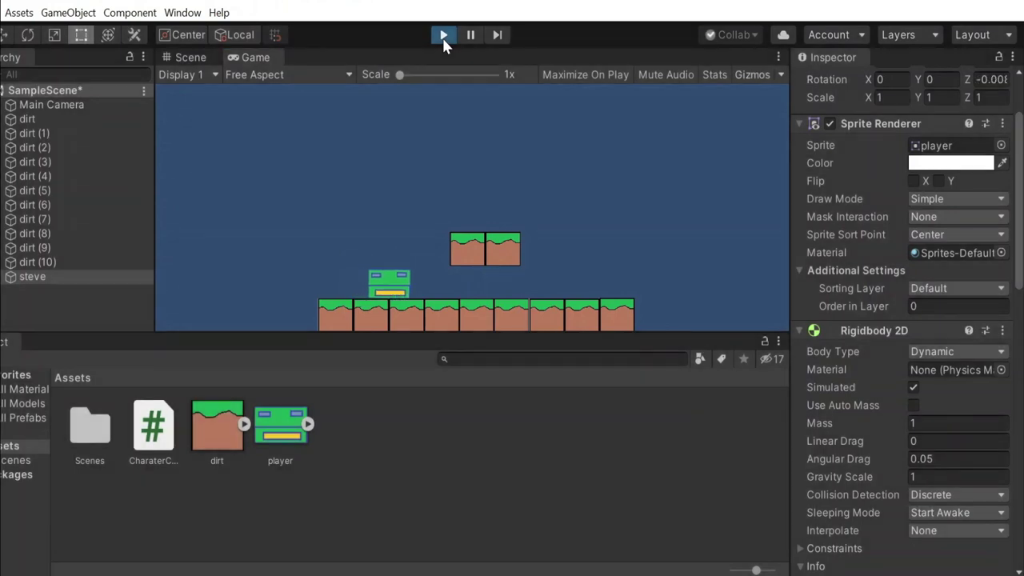
{"action": "left_click", "coordinate": [442, 36]}
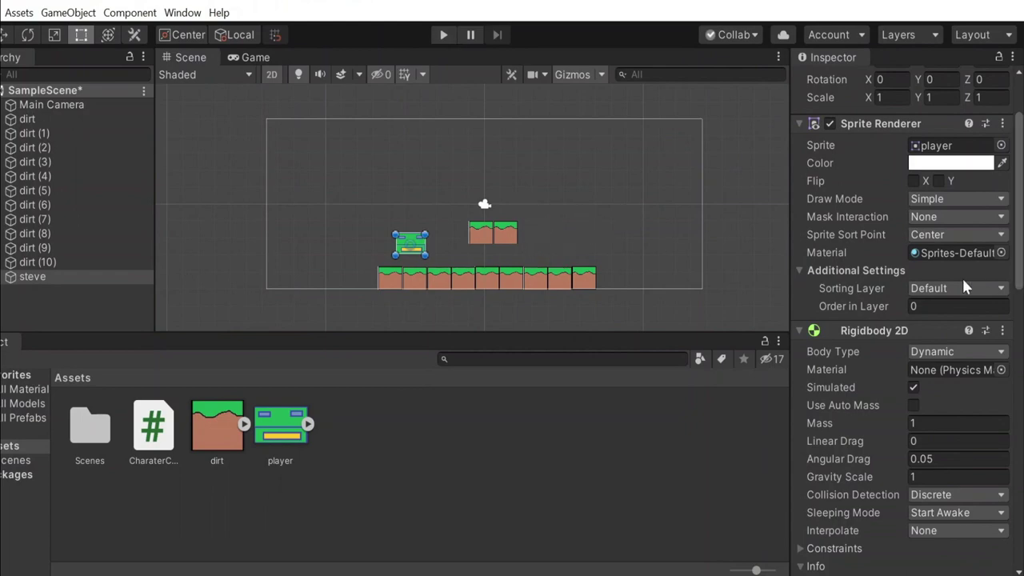
Set the Movement Speed of steve's Charater Controller script to 100.
{"action": "scroll", "coordinate": [928, 285], "scroll_direction": "down", "scroll_amount": 10}
{"action": "scroll", "coordinate": [939, 331], "scroll_direction": "up", "scroll_amount": 8}
{"action": "scroll", "coordinate": [939, 331], "scroll_direction": "up", "scroll_amount": 3}
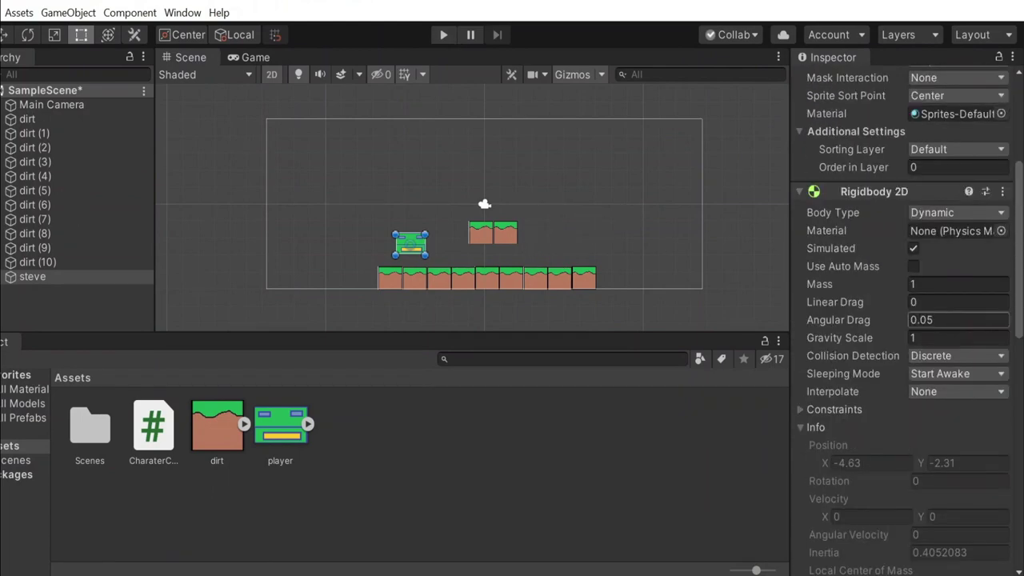
{"action": "scroll", "coordinate": [940, 332], "scroll_direction": "down", "scroll_amount": 8}
{"action": "left_click", "coordinate": [920, 468]}
{"action": "key", "text": "BackSpace"}
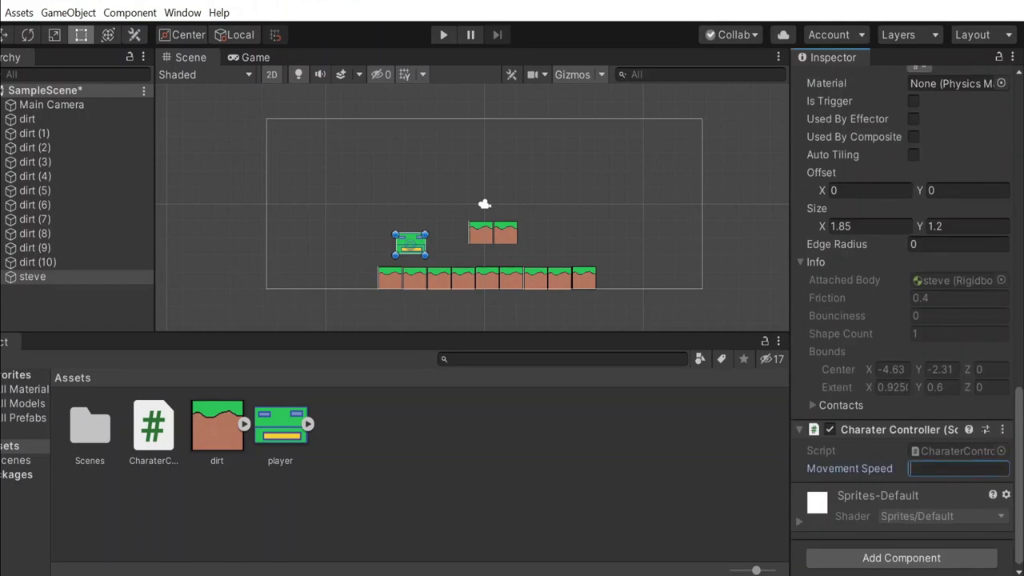
{"action": "type", "text": "100"}
{"action": "left_click", "coordinate": [624, 493]}
Play-test the new speed by moving steve right and left across the blocks, and stop the game.
{"action": "left_click", "coordinate": [444, 35]}
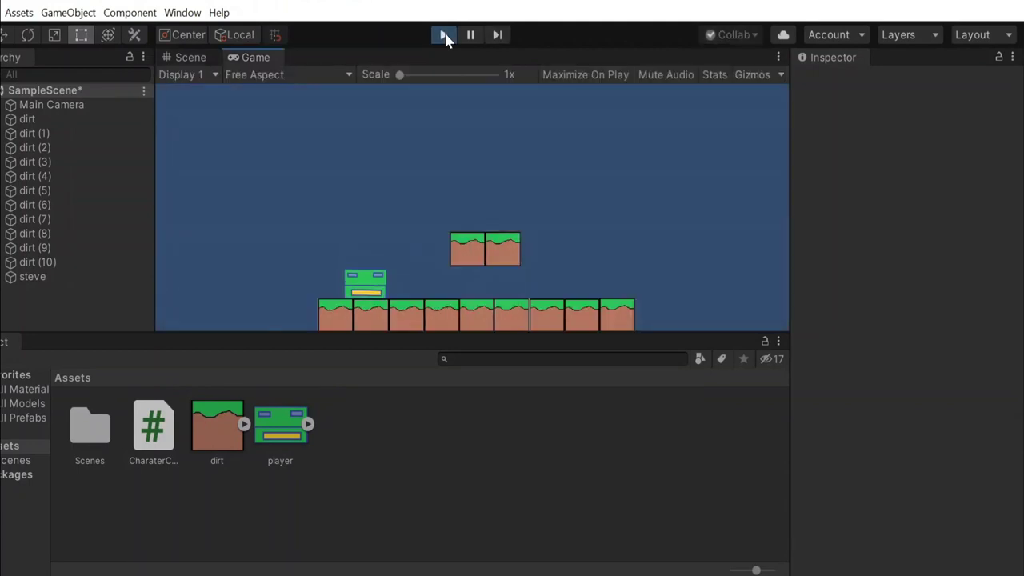
{"action": "key", "text": "Right"}
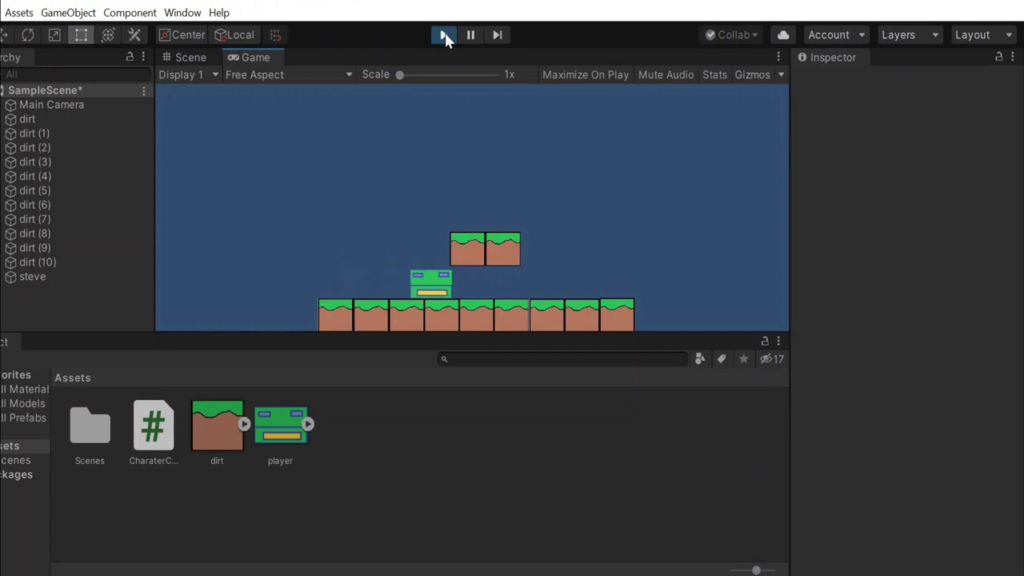
{"action": "key", "text": "Left"}
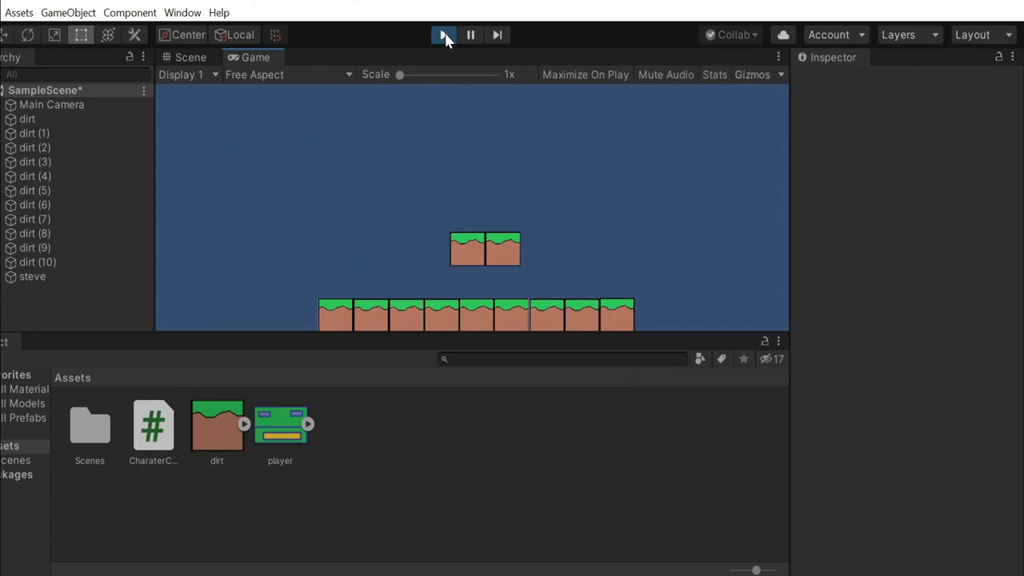
{"action": "left_click", "coordinate": [445, 36]}
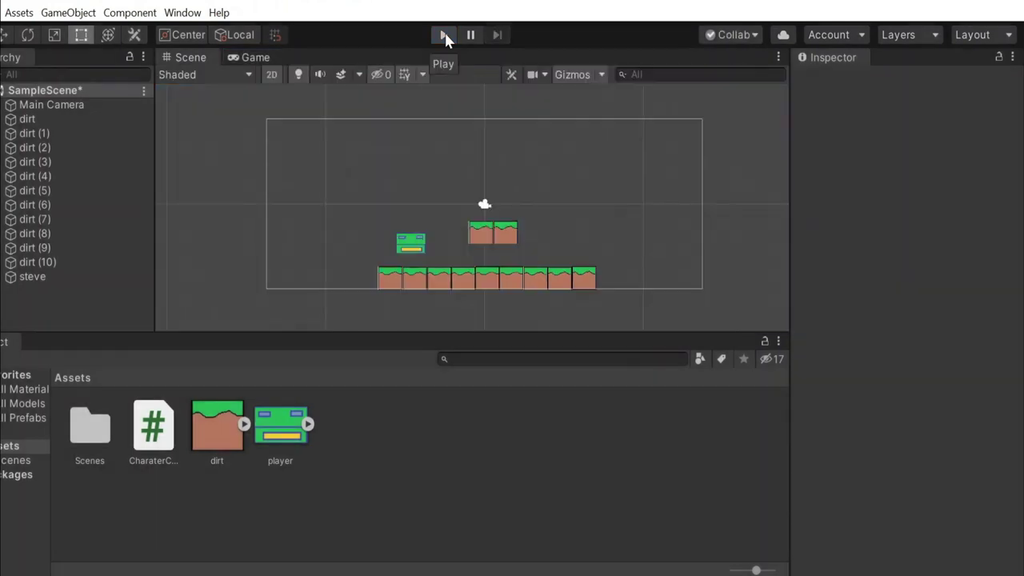
Set the Movement Speed of steve's Charater Controller script to 10.
{"action": "left_click", "coordinate": [419, 254]}
{"action": "scroll", "coordinate": [938, 267], "scroll_direction": "down", "scroll_amount": 10}
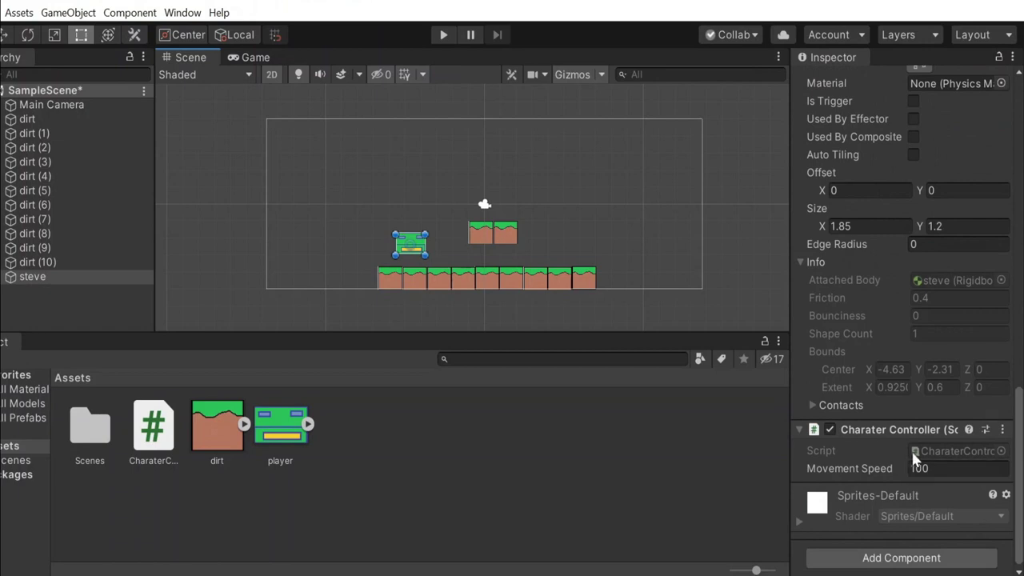
{"action": "left_click", "coordinate": [945, 465]}
{"action": "key", "text": "BackSpace"}
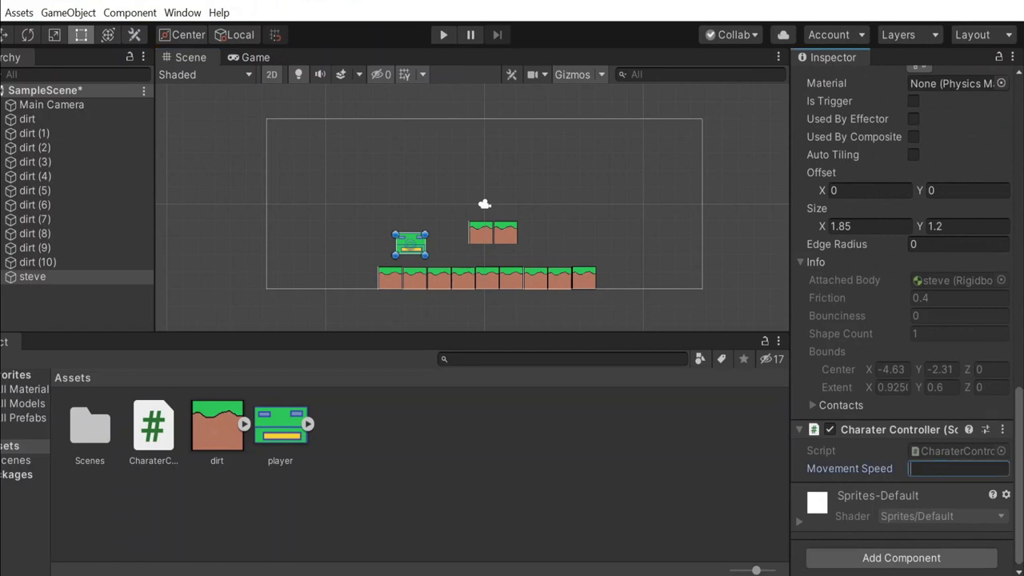
{"action": "type", "text": "10"}
{"action": "left_click", "coordinate": [641, 442]}
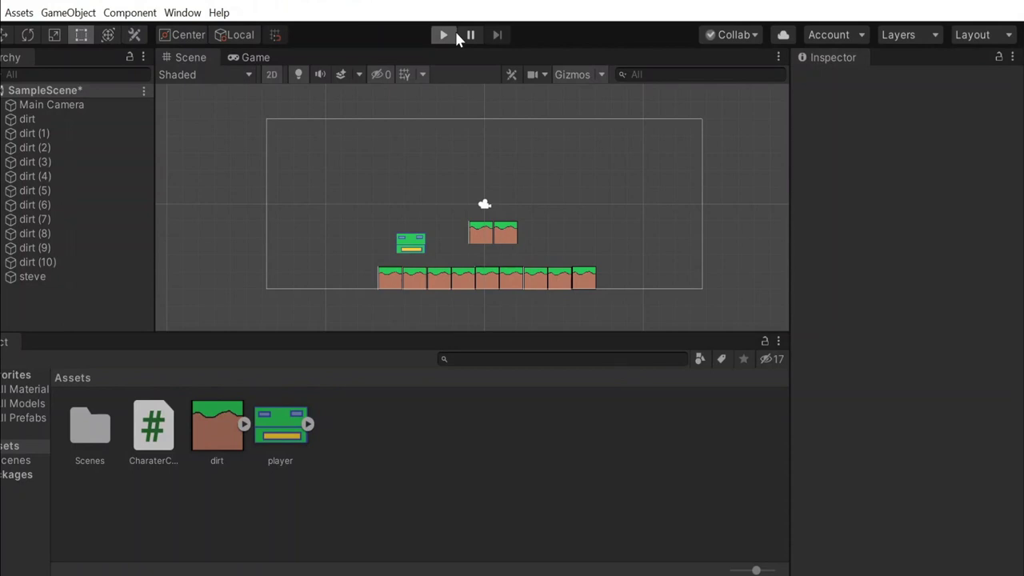
Play-test the reduced speed by moving steve back and forth along the ground blocks, and stop the game.
{"action": "left_click", "coordinate": [444, 35]}
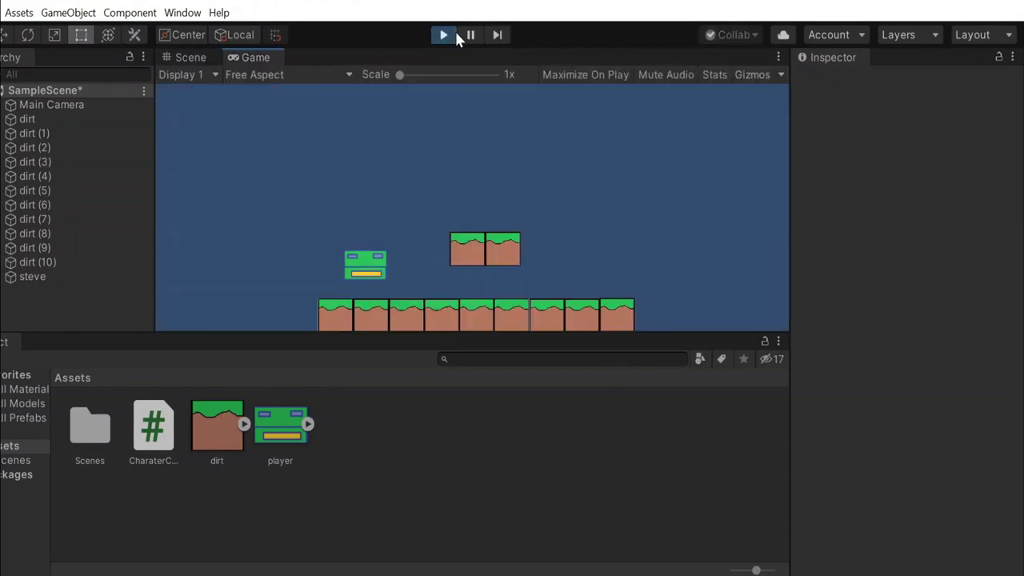
{"action": "key", "text": "Left"}
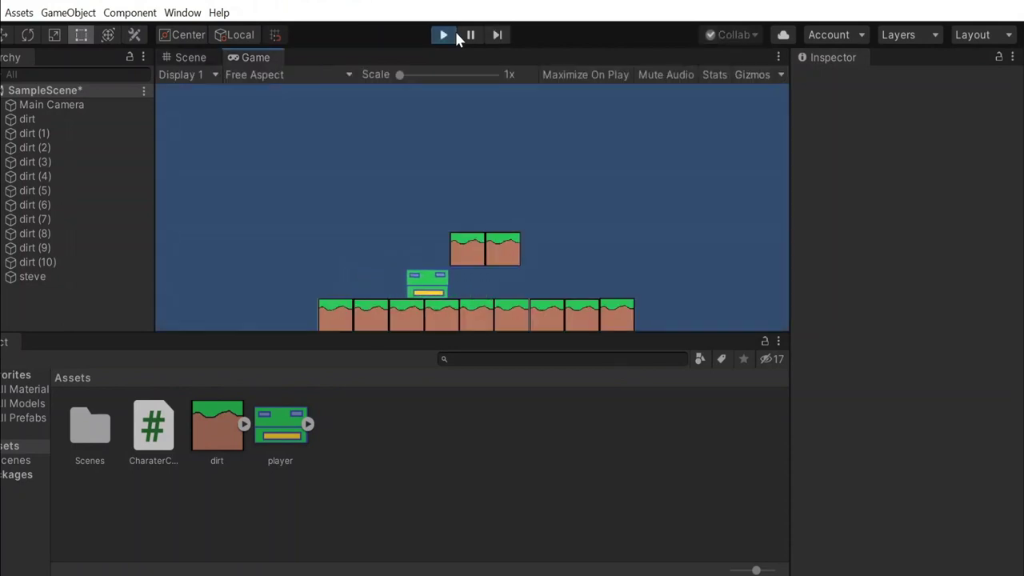
{"action": "key", "text": "Right"}
{"action": "key", "text": "Left"}
{"action": "key", "text": "Right"}
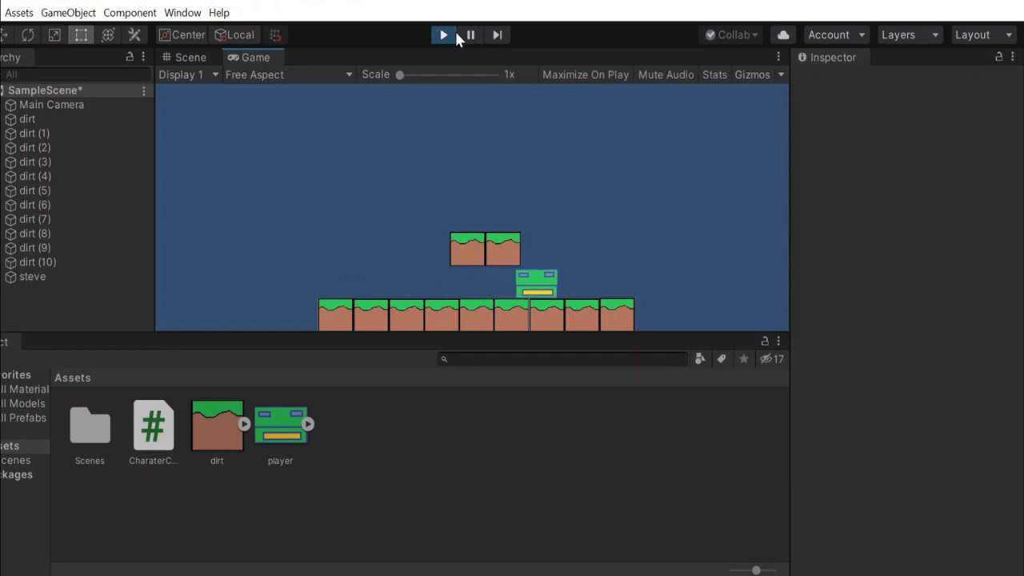
{"action": "key", "text": "Left"}
{"action": "key", "text": "Right"}
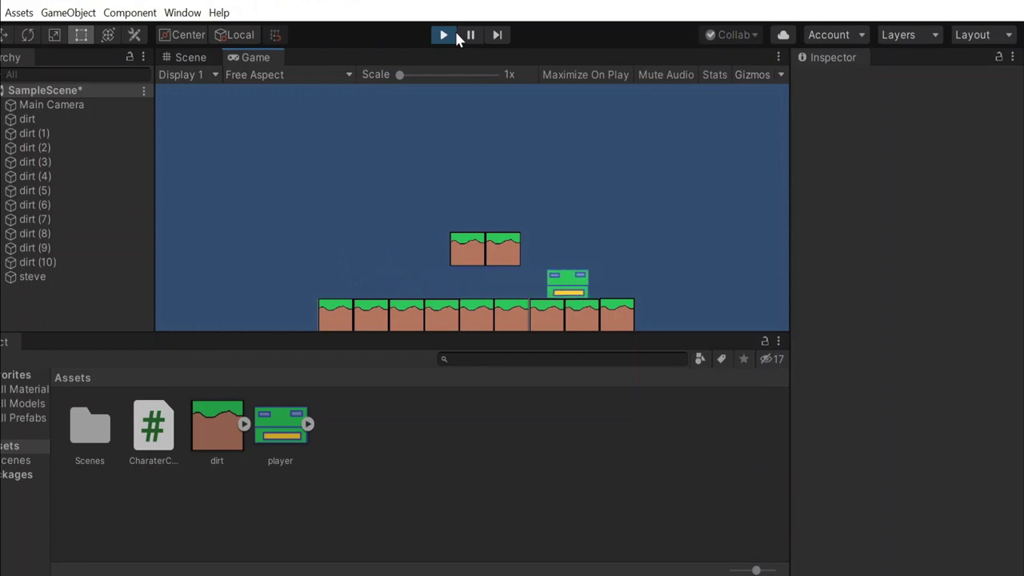
{"action": "key", "text": "Left"}
{"action": "left_click", "coordinate": [453, 33]}
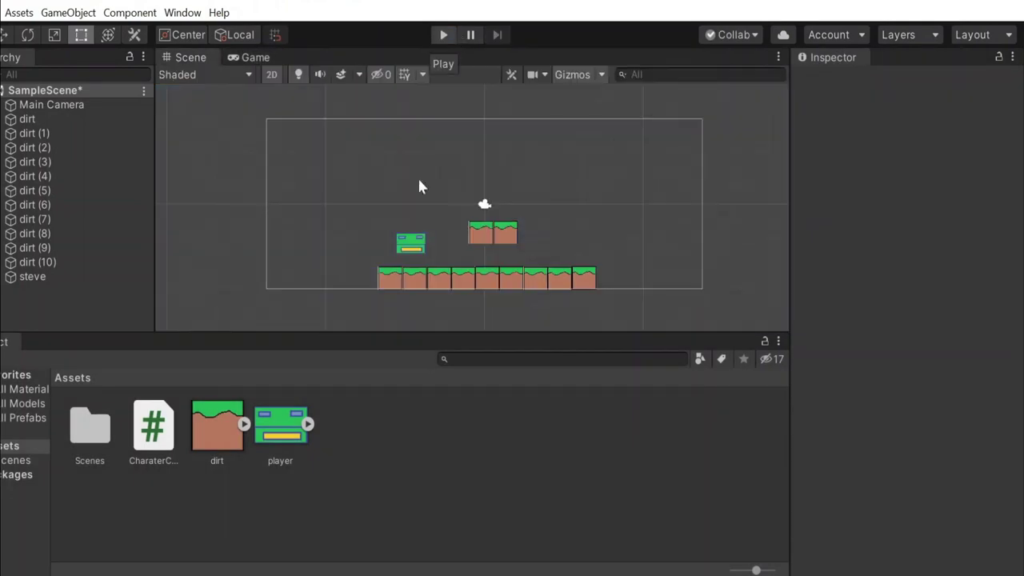
In CharaterController.cs in the code editor, declare a public float JumpForce = 1 below the MovementSpeed variable.
{"action": "key", "text": "alt+Tab"}
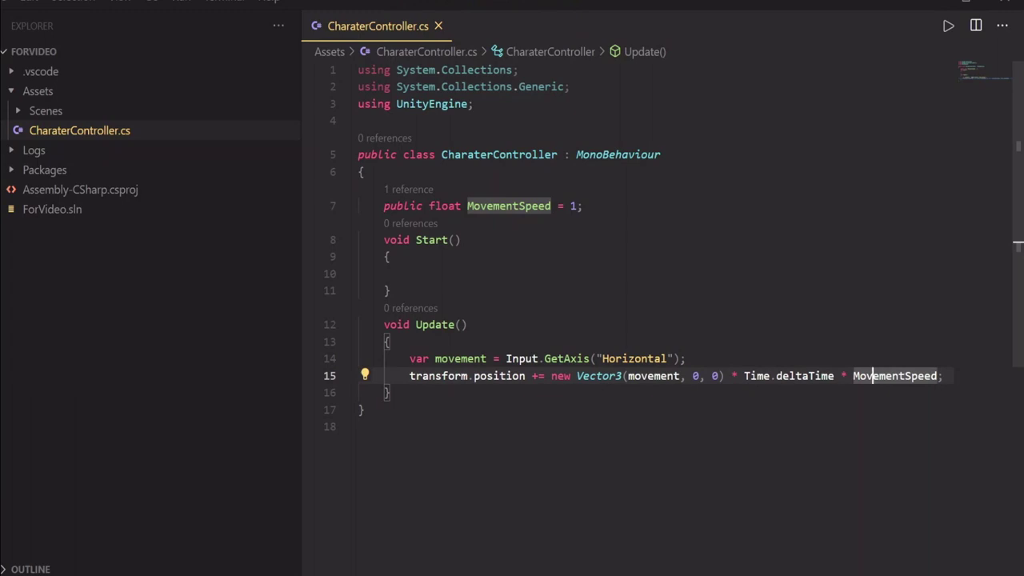
{"action": "left_click", "coordinate": [583, 205]}
{"action": "key", "text": "Return"}
{"action": "type", "text": "pu"}
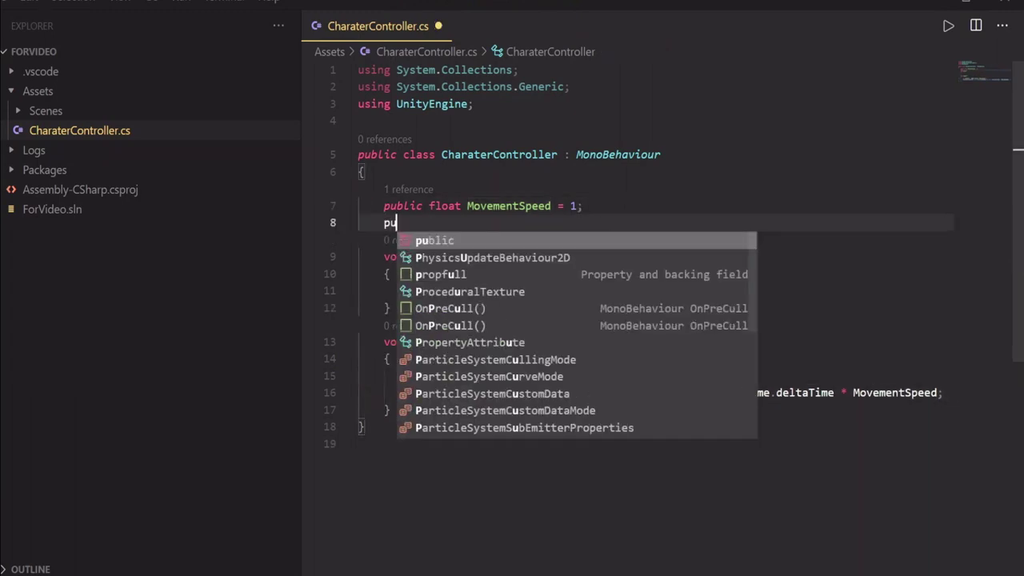
{"action": "type", "text": "blic "}
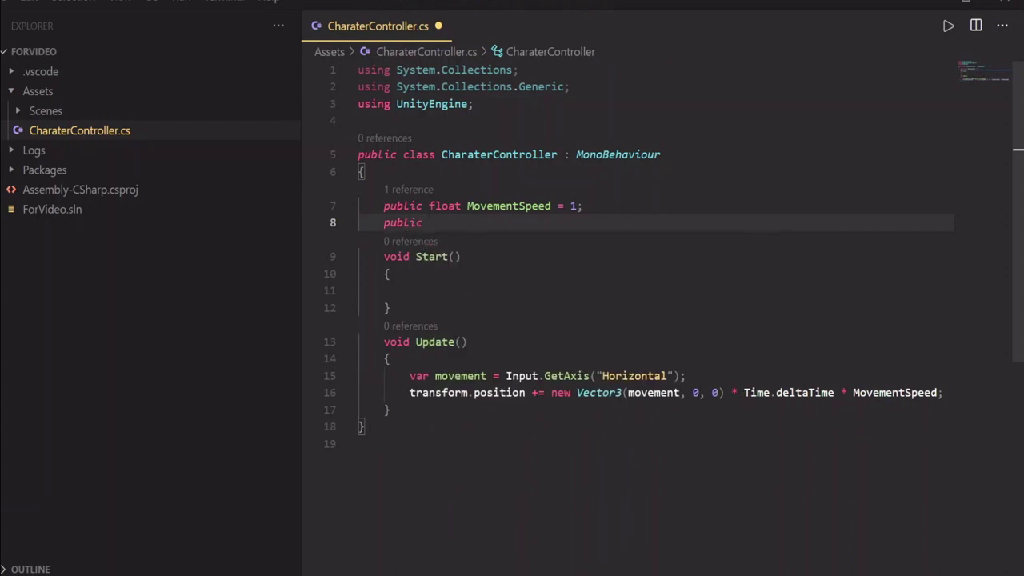
{"action": "type", "text": "float "}
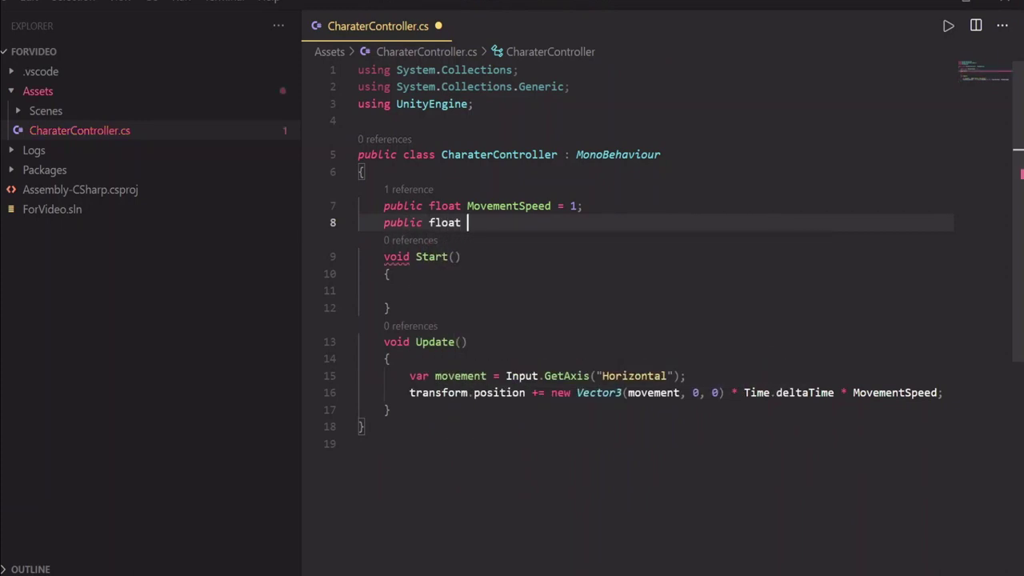
{"action": "type", "text": "Jump"}
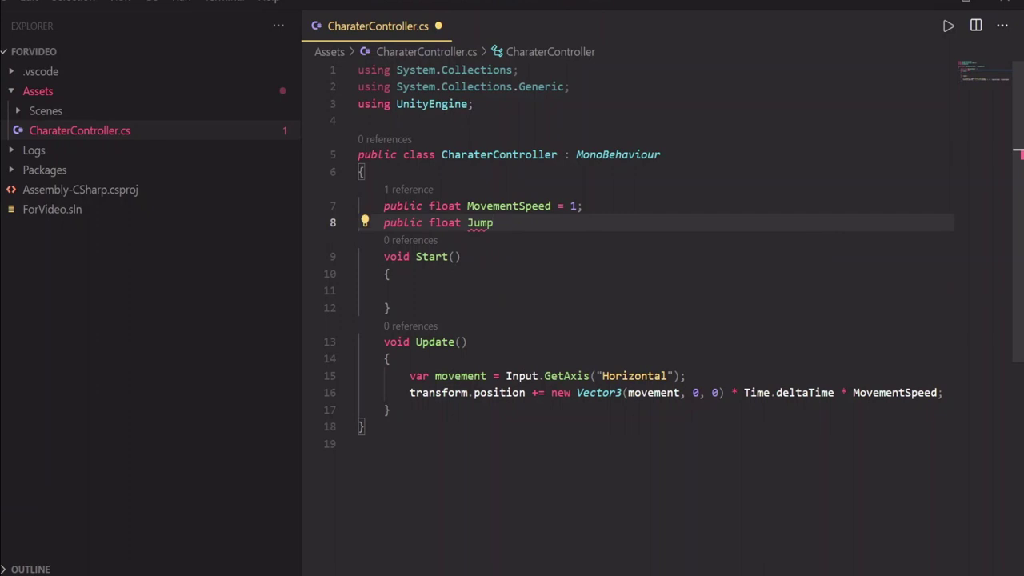
{"action": "type", "text": "Force = "}
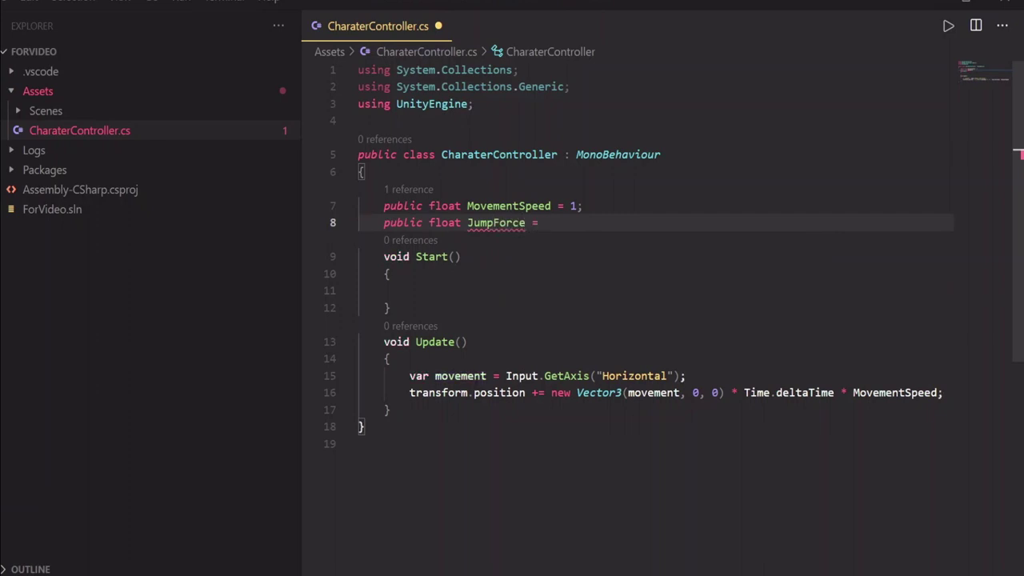
{"action": "type", "text": "1;"}
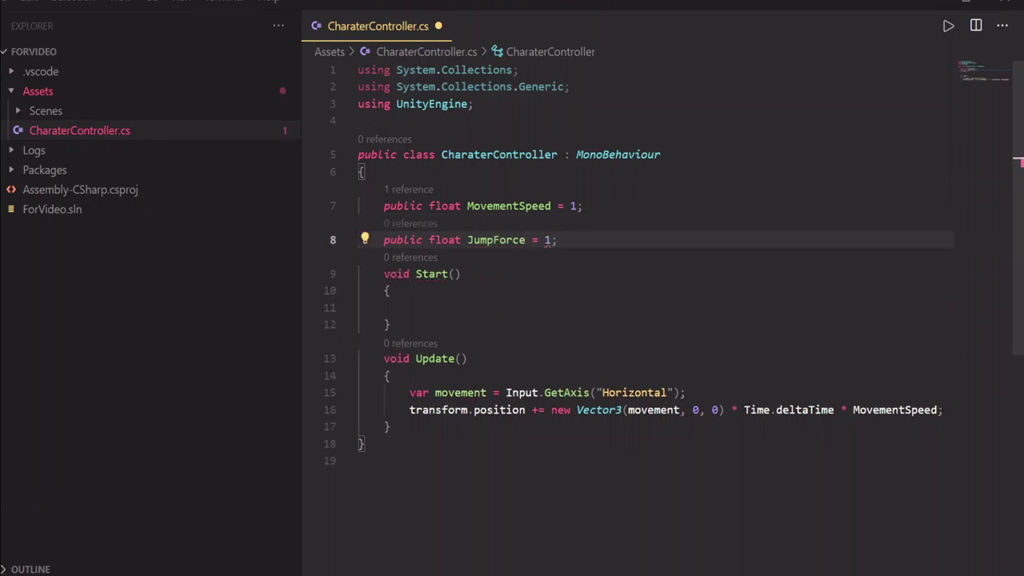
Declare a private Rigidbody2D field named _rigidbody below the JumpForce variable.
{"action": "key", "text": "Return"}
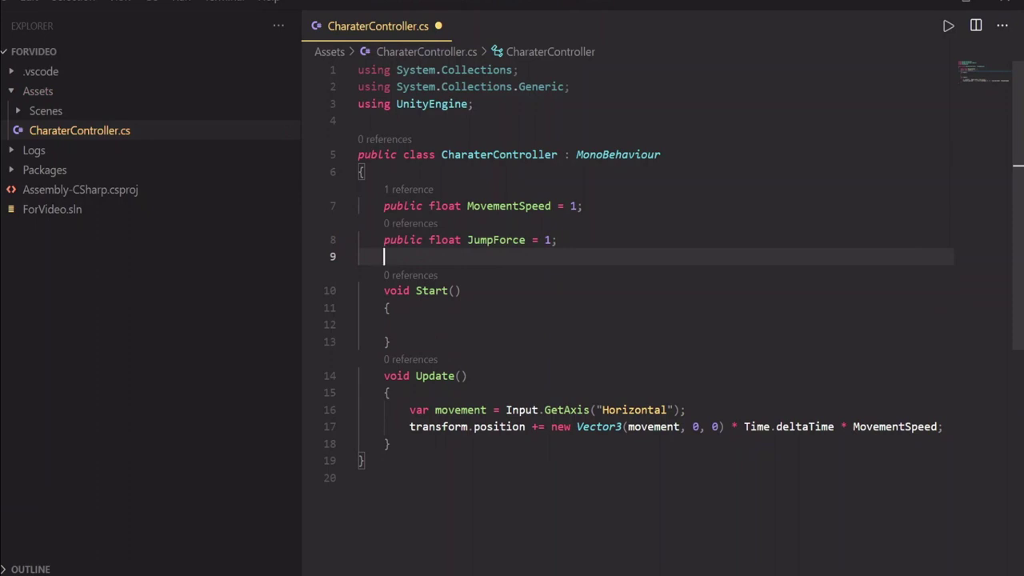
{"action": "type", "text": "priv"}
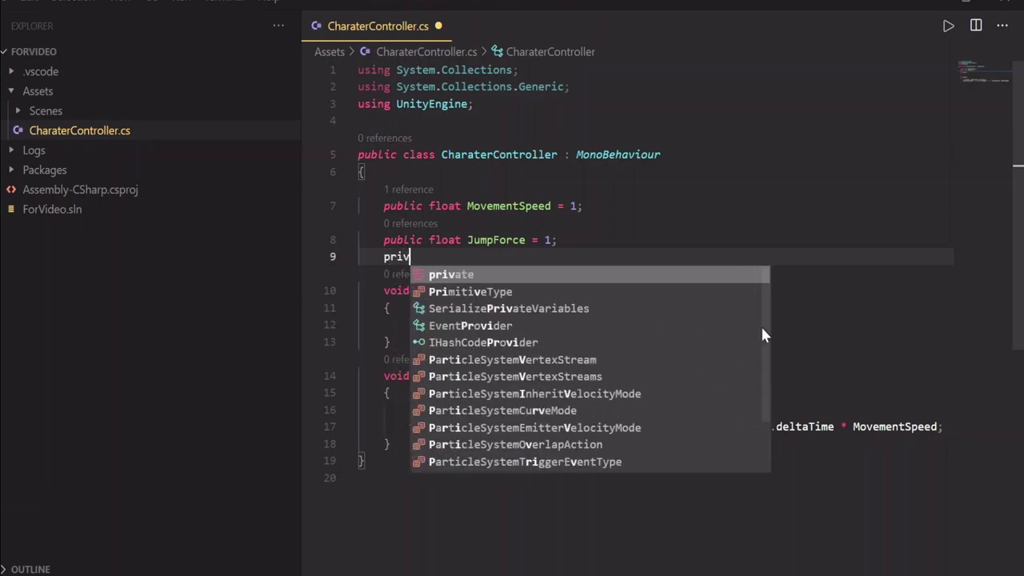
{"action": "key", "text": "Tab"}
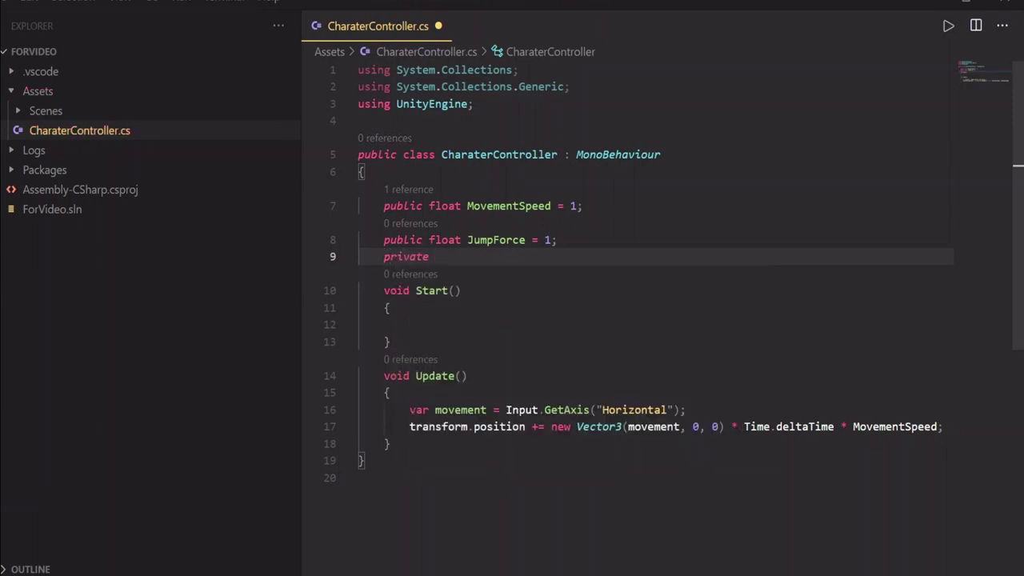
{"action": "type", "text": "Rigi"}
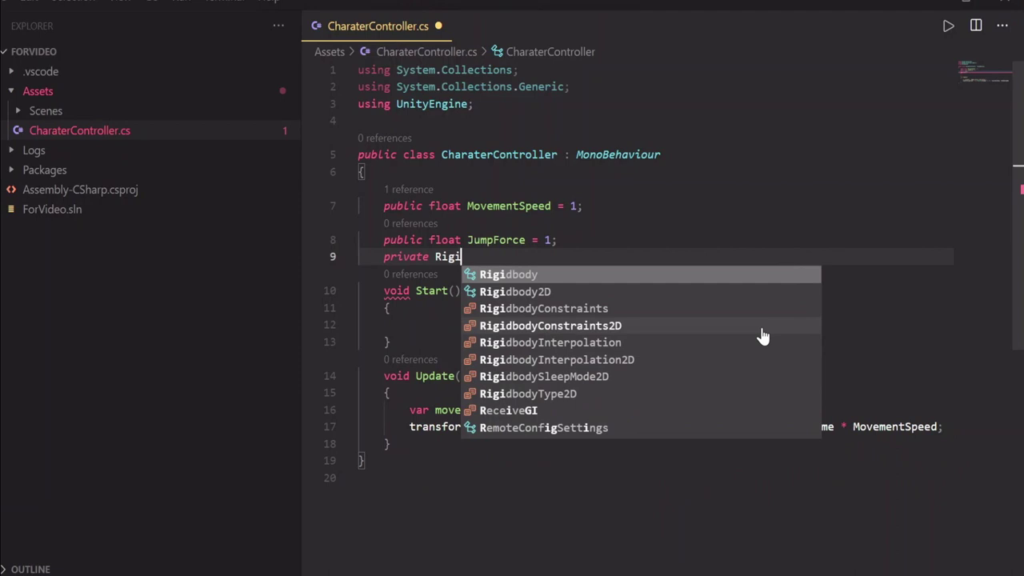
{"action": "key", "text": "Down"}
{"action": "key", "text": "Tab"}
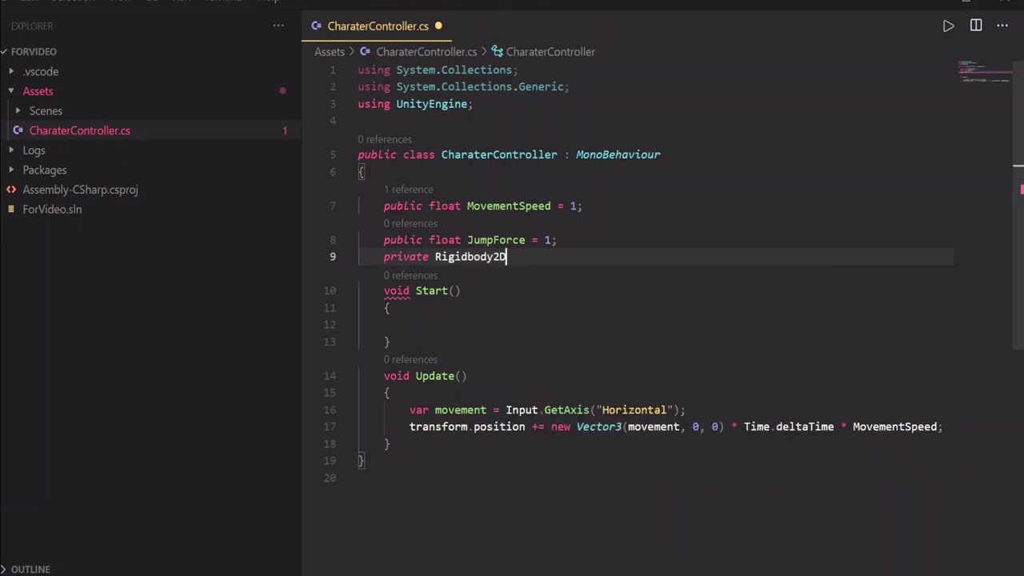
{"action": "type", "text": "_"}
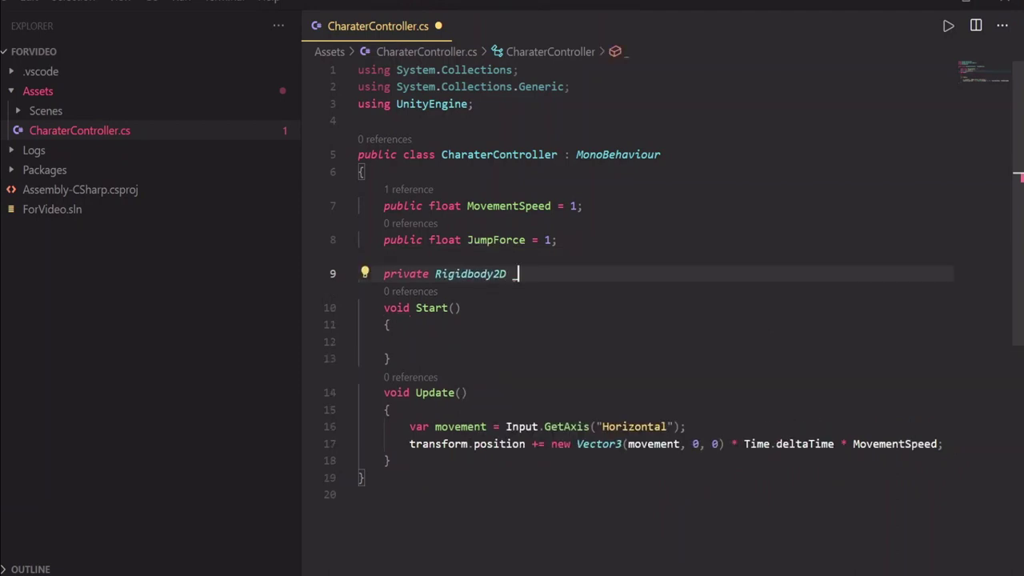
{"action": "type", "text": "rigidbody;"}
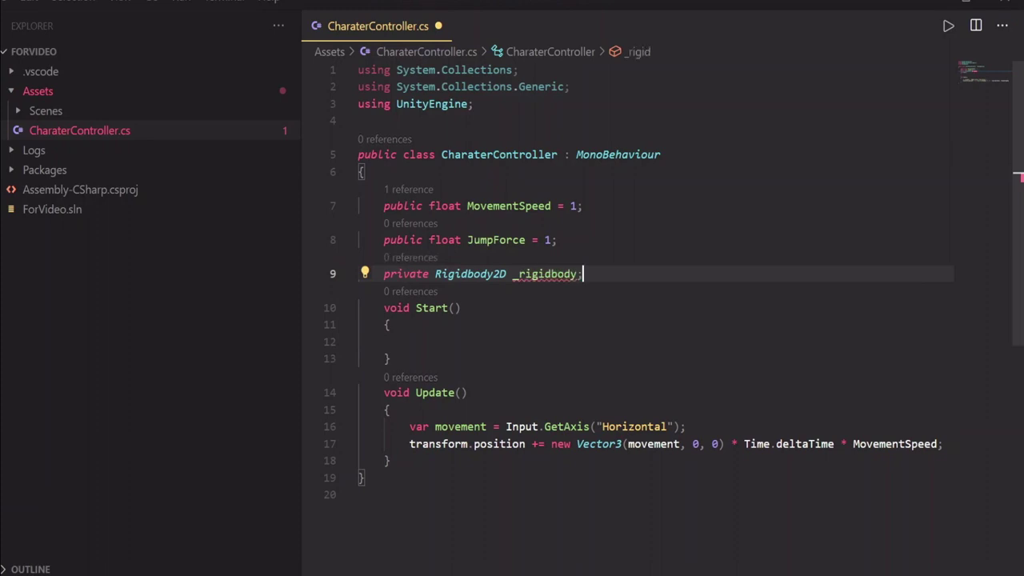
Inside Start(), assign _rigidbody = GetComponent<Rigidbody2D>();.
{"action": "left_click", "coordinate": [462, 308]}
{"action": "left_click", "coordinate": [389, 324]}
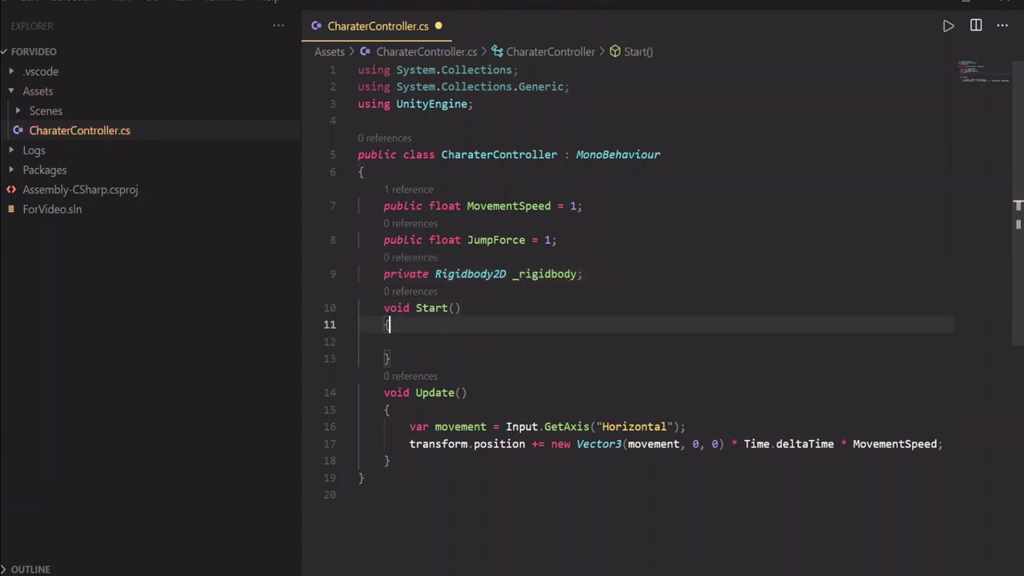
{"action": "left_click", "coordinate": [416, 342]}
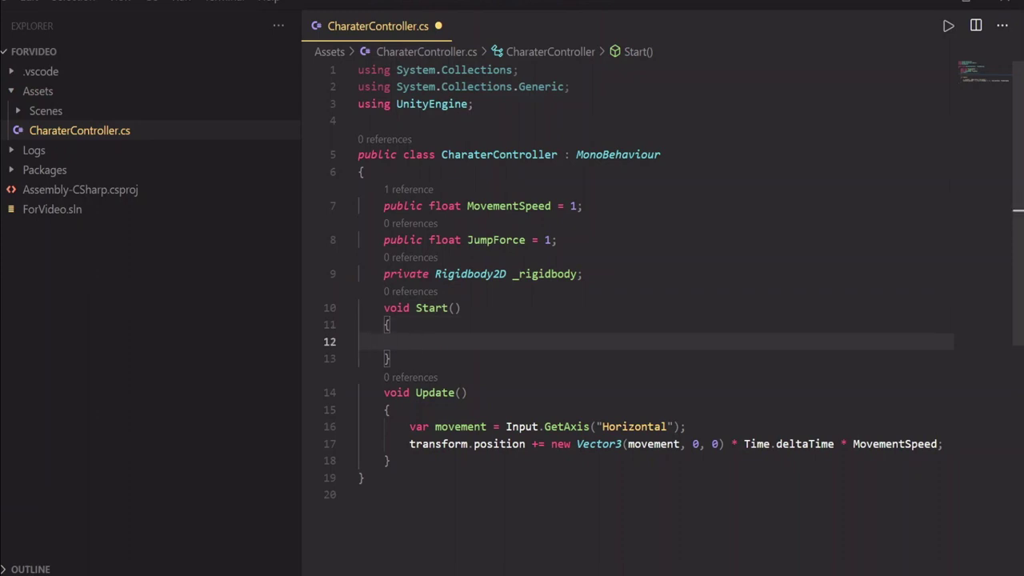
{"action": "type", "text": "_rigidbody"}
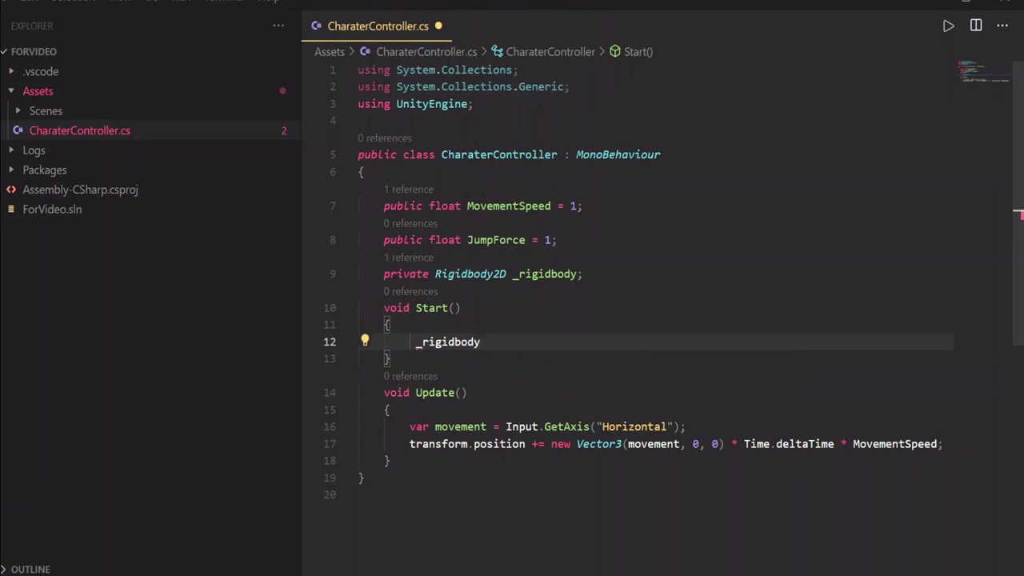
{"action": "type", "text": " = GetComponent"}
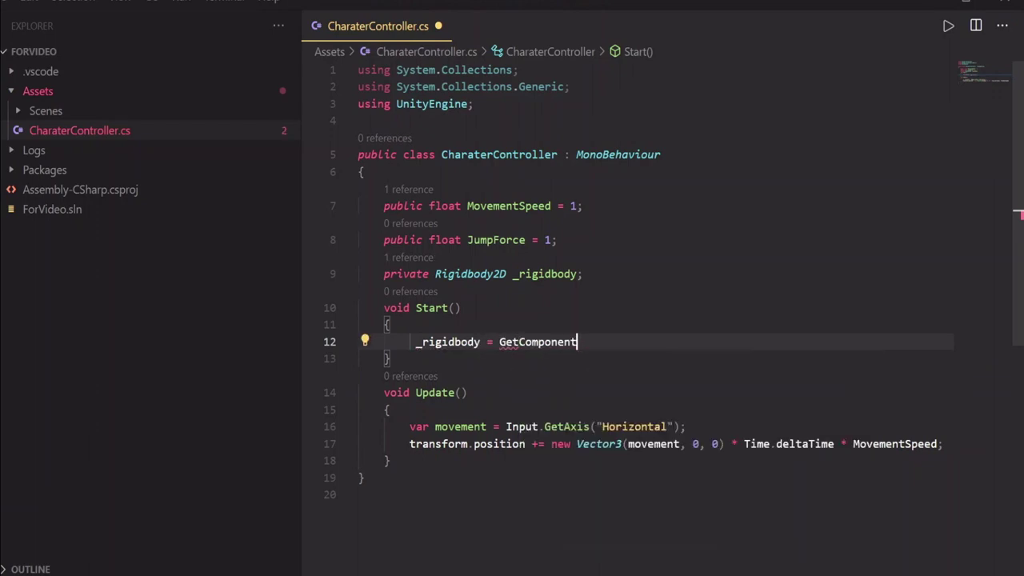
{"action": "type", "text": "<Ri"}
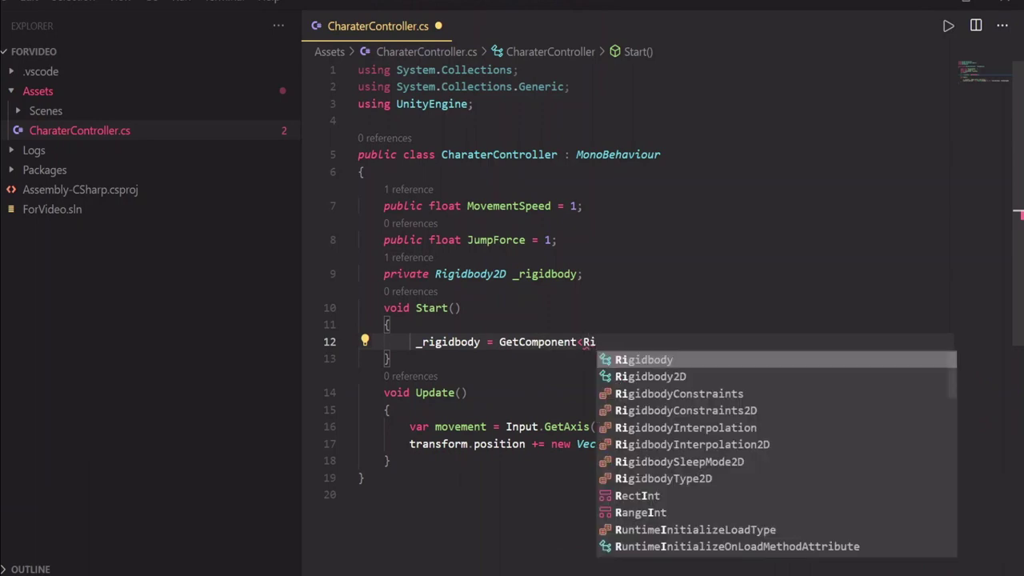
{"action": "key", "text": "Down"}
{"action": "key", "text": "Tab"}
{"action": "type", "text": ">"}
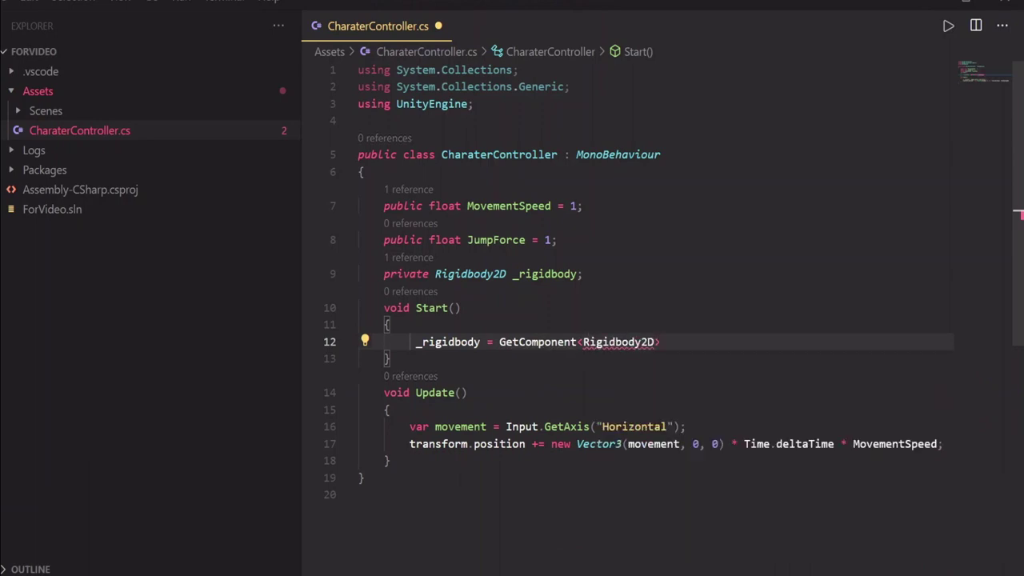
{"action": "type", "text": "();"}
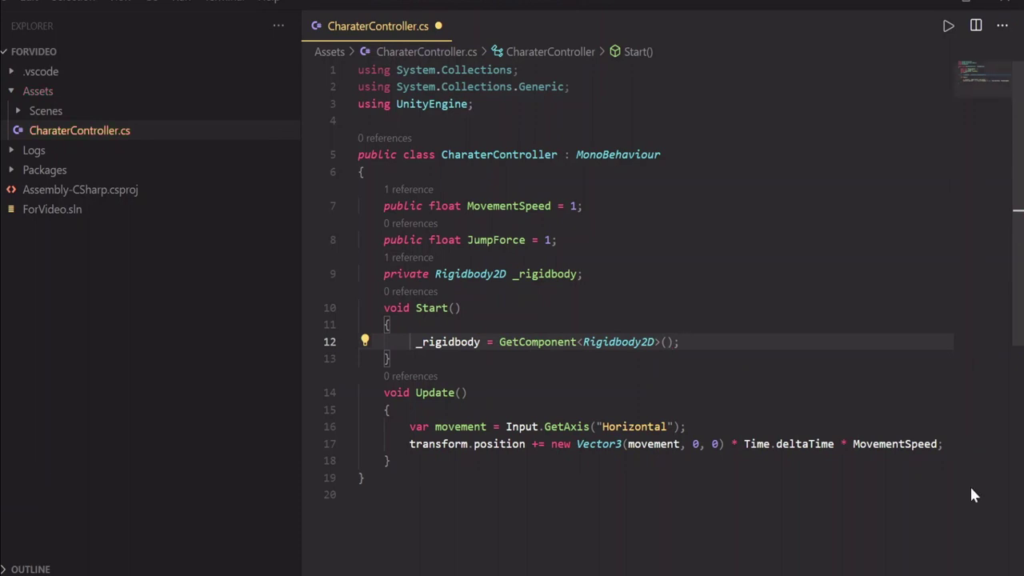
In Update(), below the transform.position line, add an if block with braces that checks Input.GetButtonDown("Jump").
{"action": "scroll", "coordinate": [970, 484], "scroll_direction": "down", "scroll_amount": 2}
{"action": "left_click", "coordinate": [960, 269]}
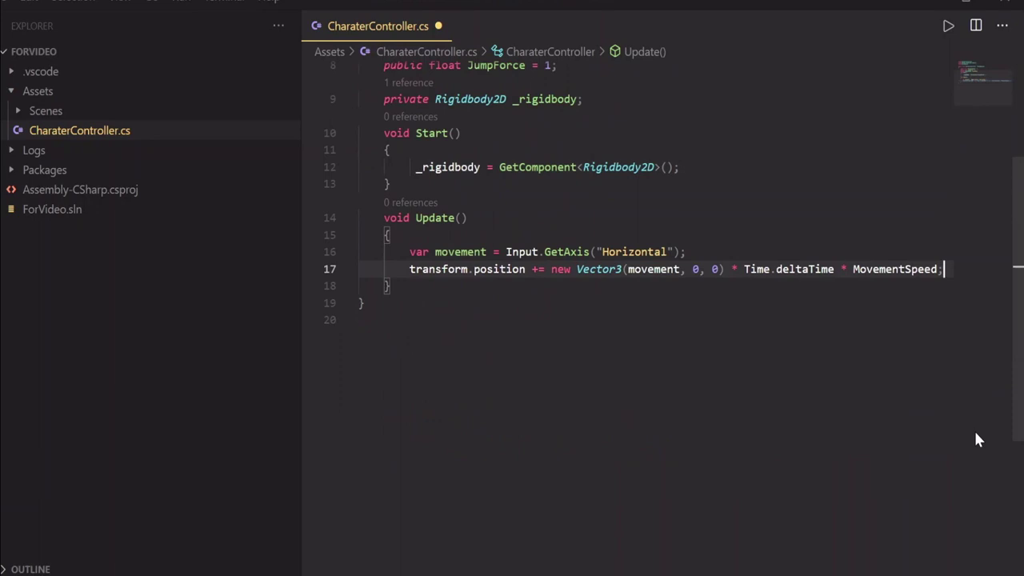
{"action": "key", "text": "Return"}
{"action": "key", "text": "Return"}
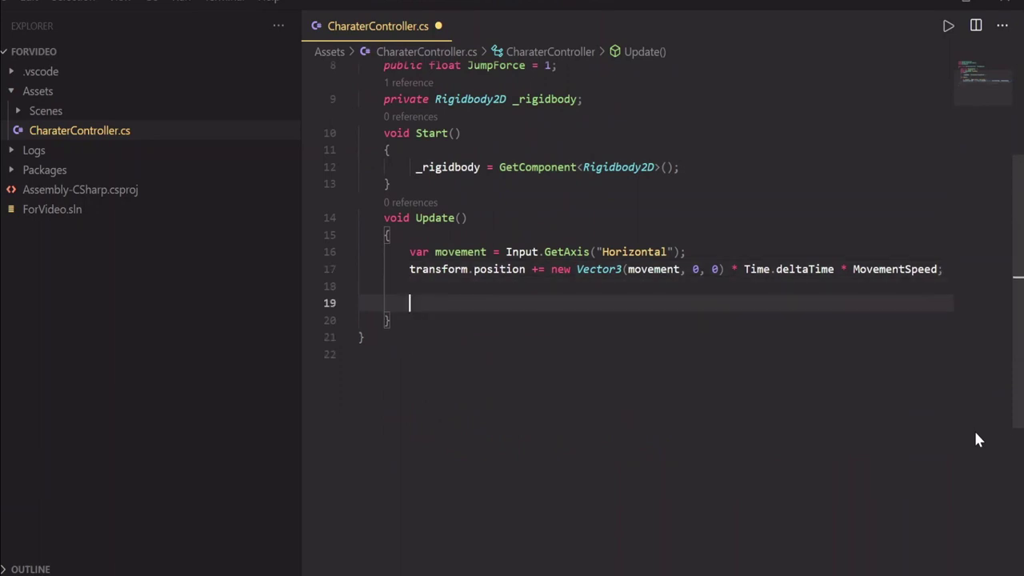
{"action": "type", "text": "if ("}
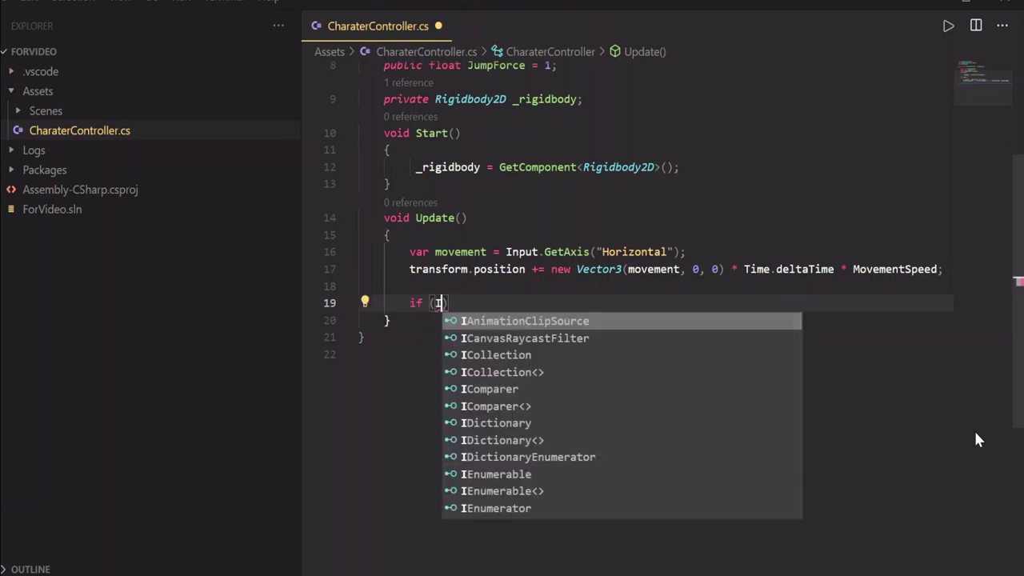
{"action": "type", "text": "Input."}
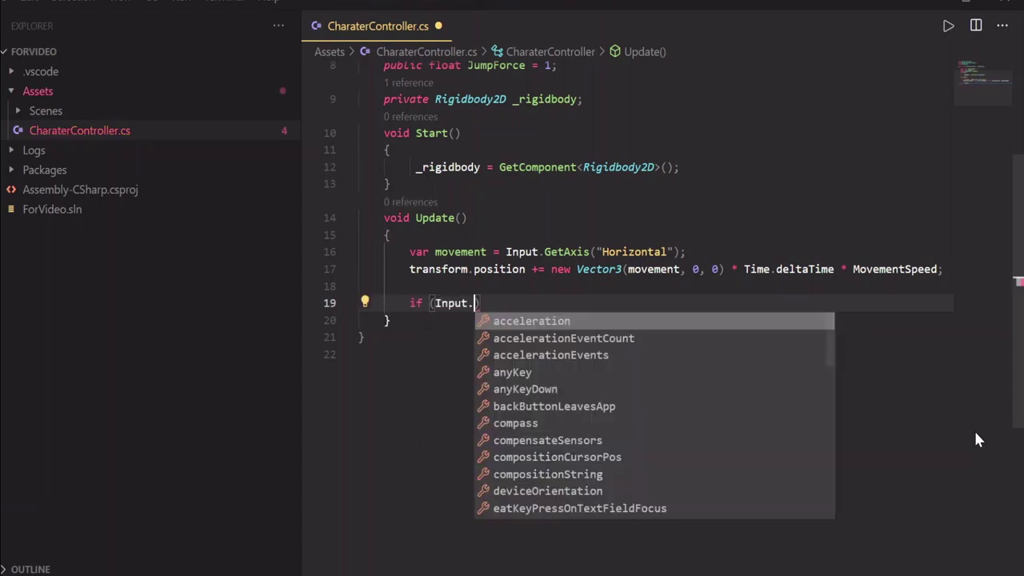
{"action": "type", "text": "Get"}
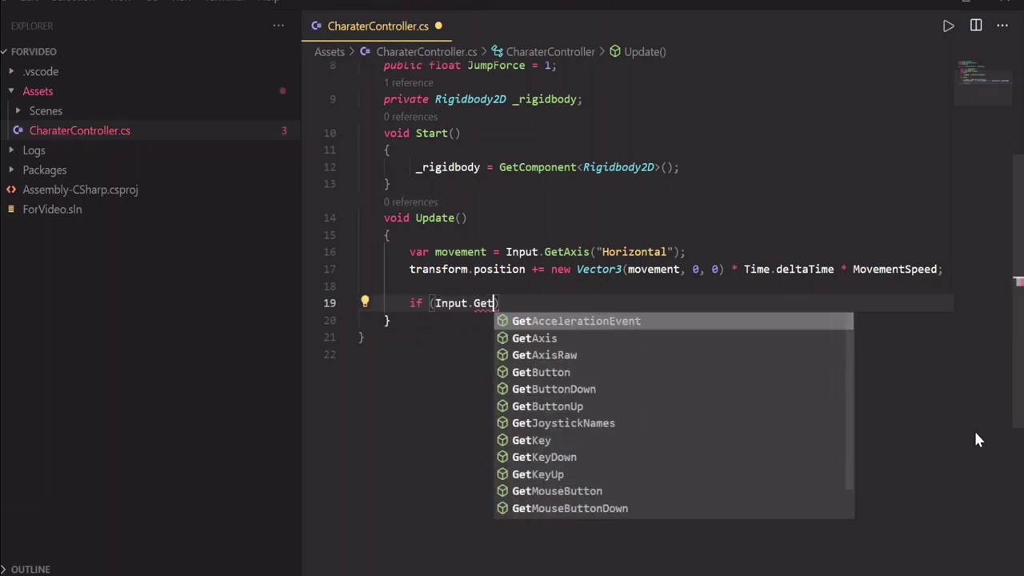
{"action": "type", "text": "B"}
{"action": "key", "text": "Tab"}
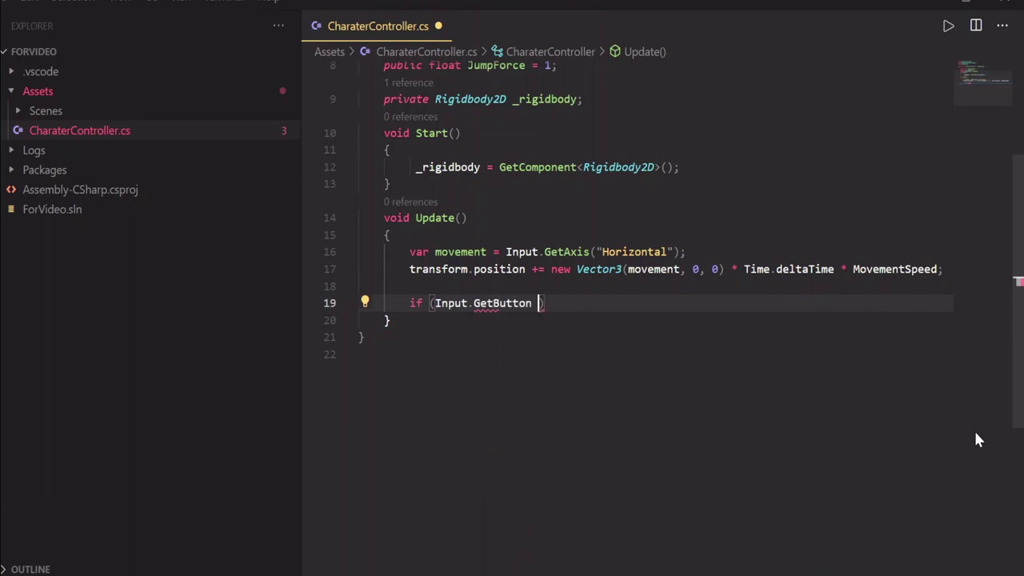
{"action": "type", "text": "Down"}
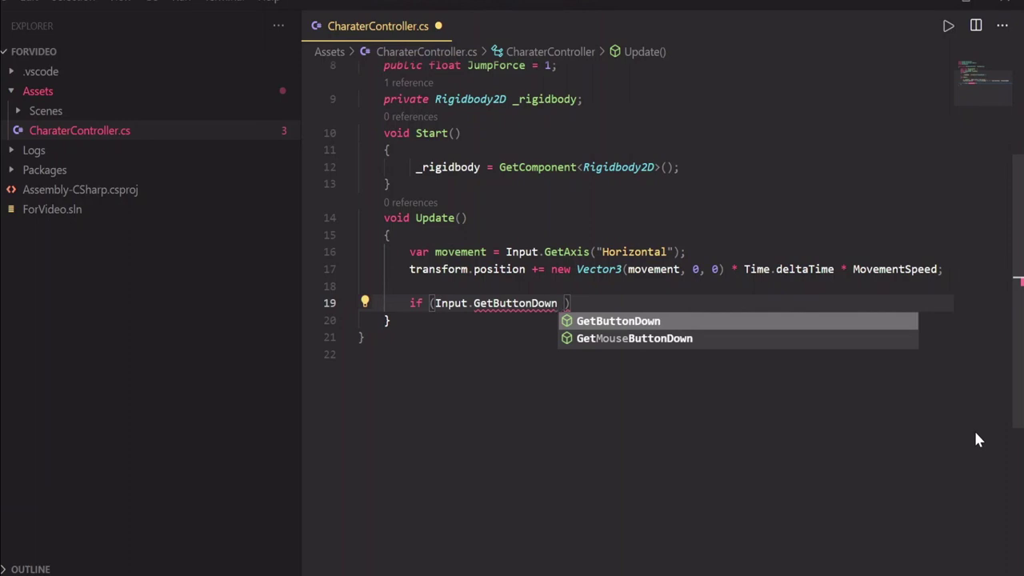
{"action": "type", "text": "(\"Jum"}
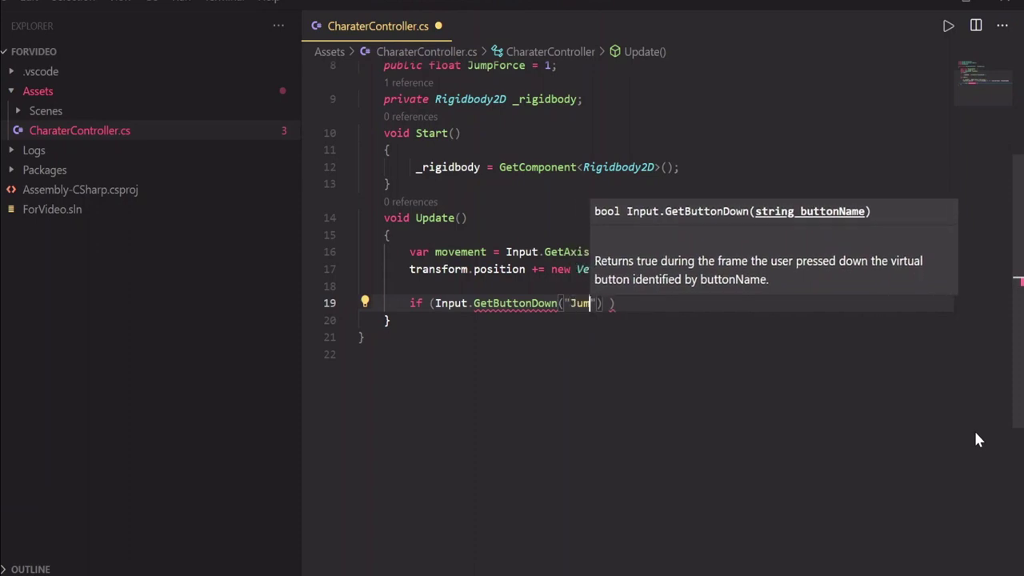
{"action": "type", "text": "p\")"}
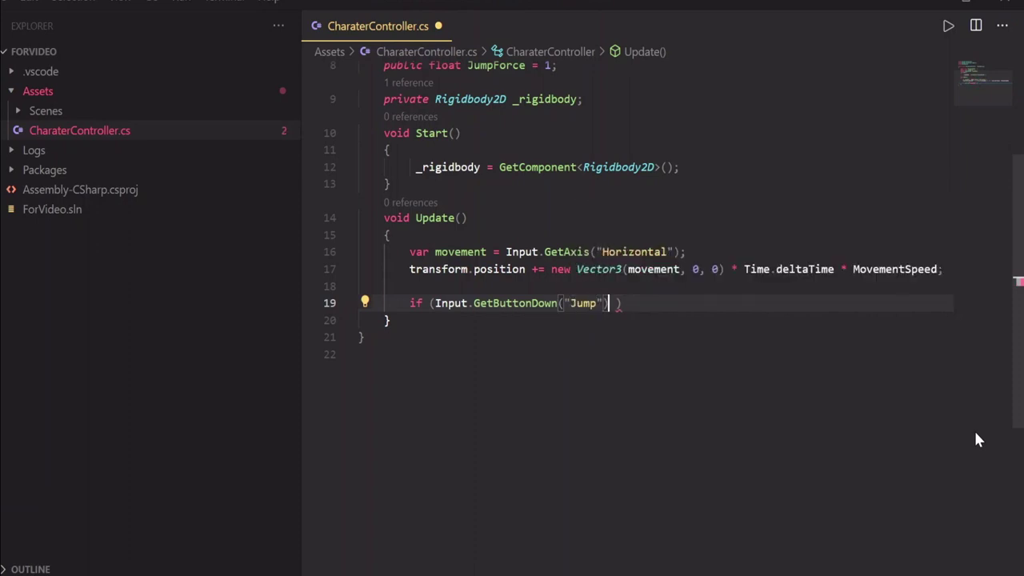
{"action": "key", "text": "Right"}
{"action": "key", "text": "Return"}
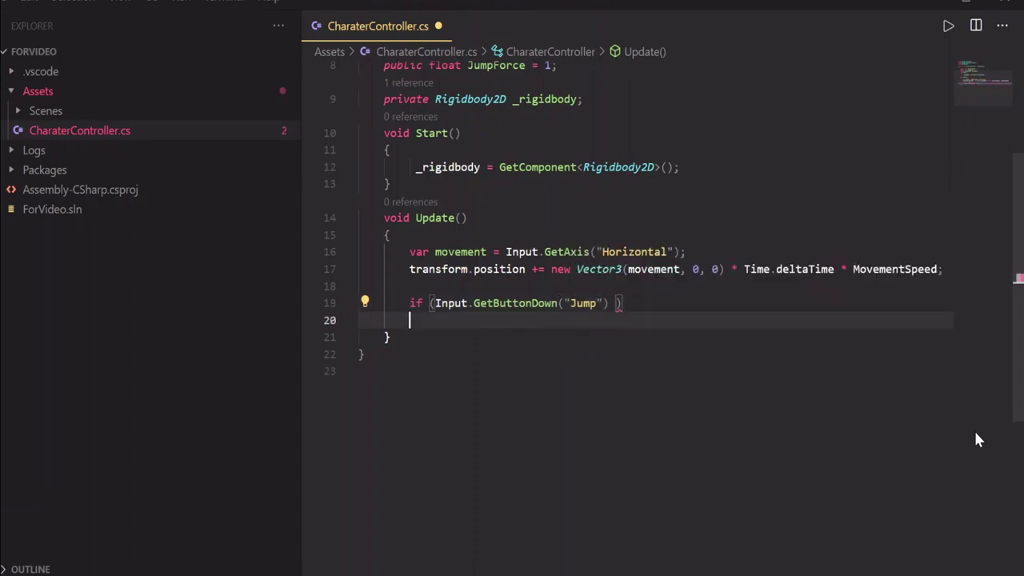
{"action": "type", "text": "{"}
{"action": "key", "text": "Return"}
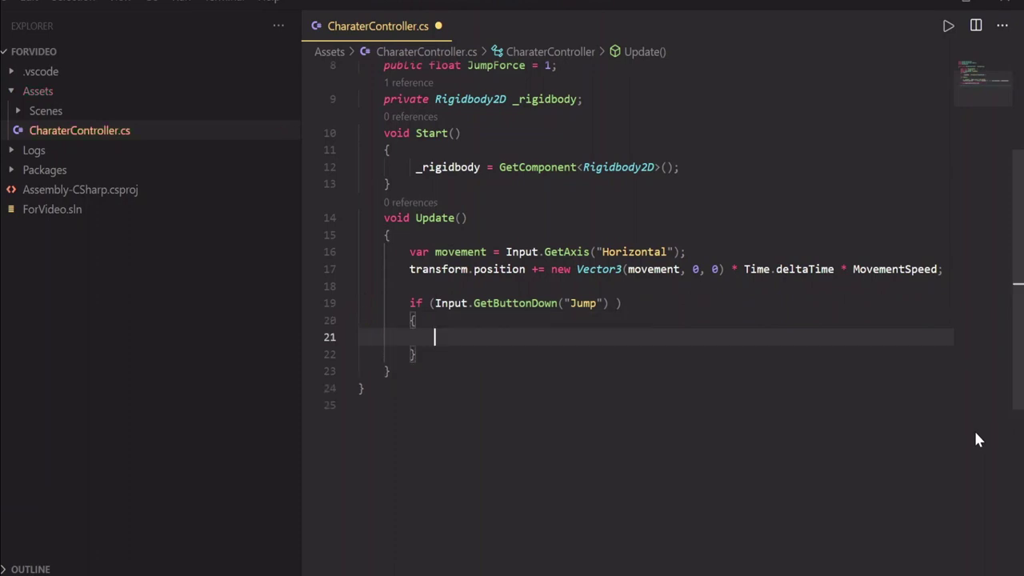
Inside the jump if block, call _rigidbody.AddForce with new Vector2(0, JumpForce) as the force.
{"action": "type", "text": "_rigidbody"}
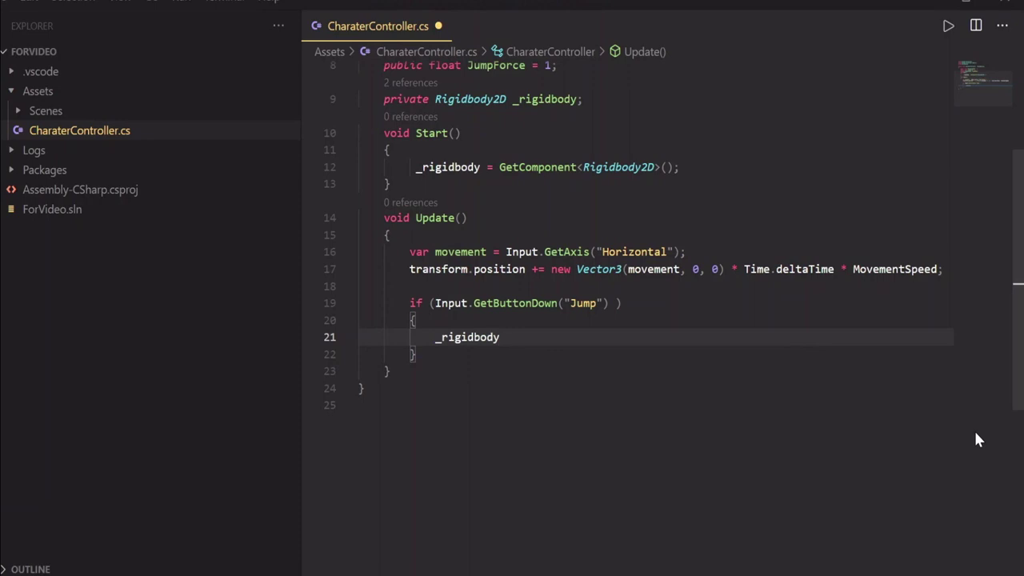
{"action": "type", "text": ".AddForce"}
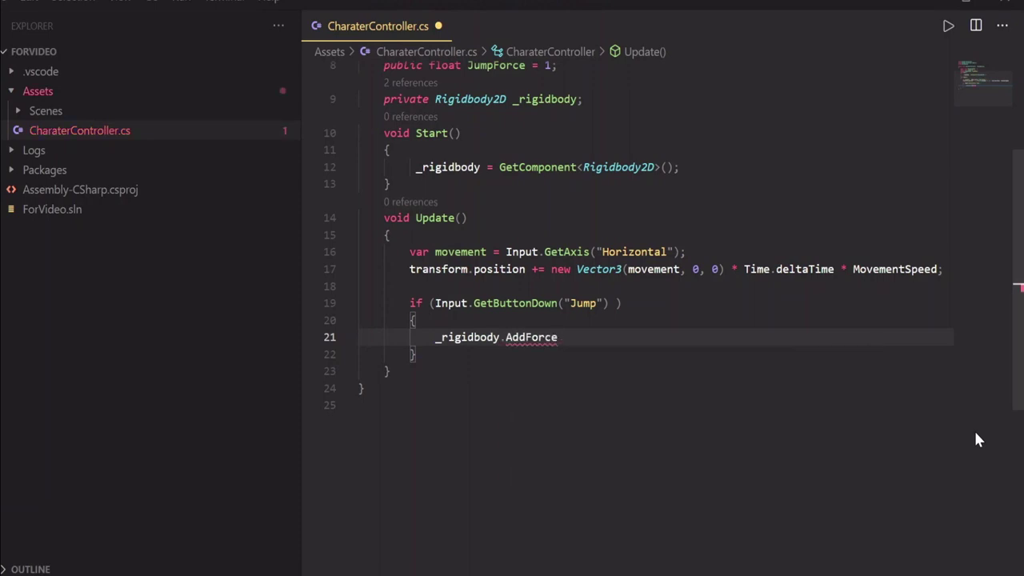
{"action": "type", "text": "(new "}
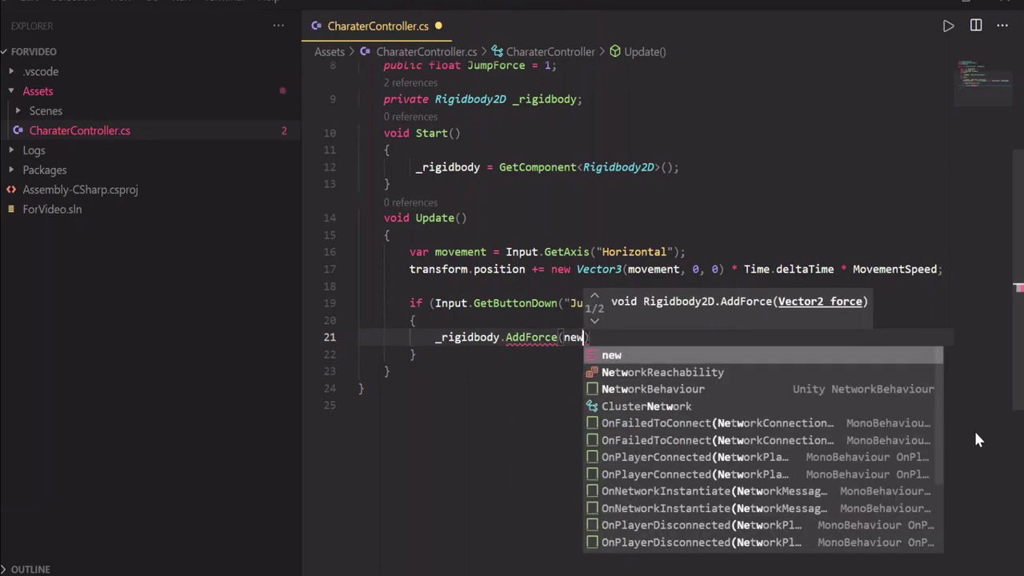
{"action": "type", "text": "Vector2"}
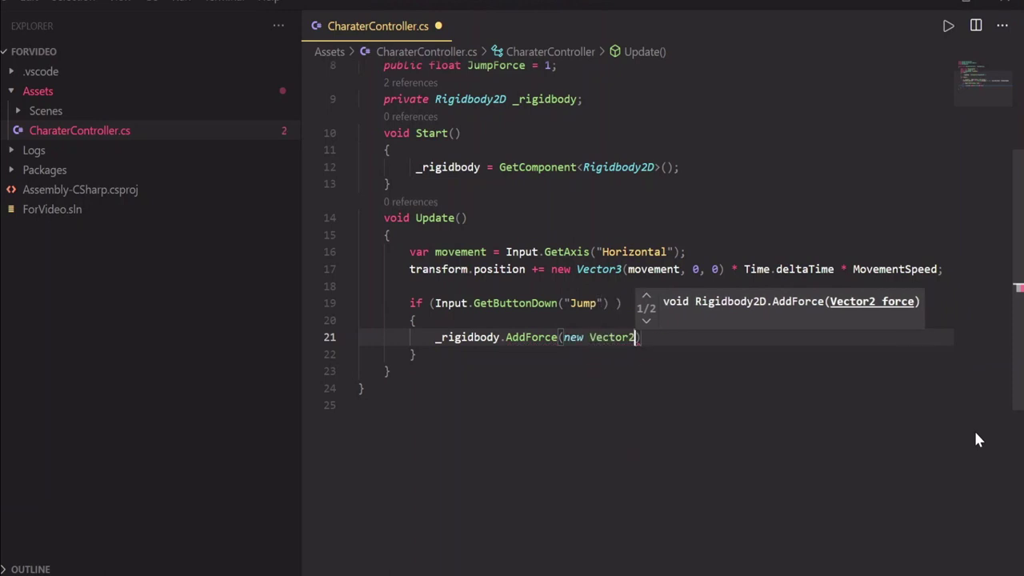
{"action": "type", "text": "(0"}
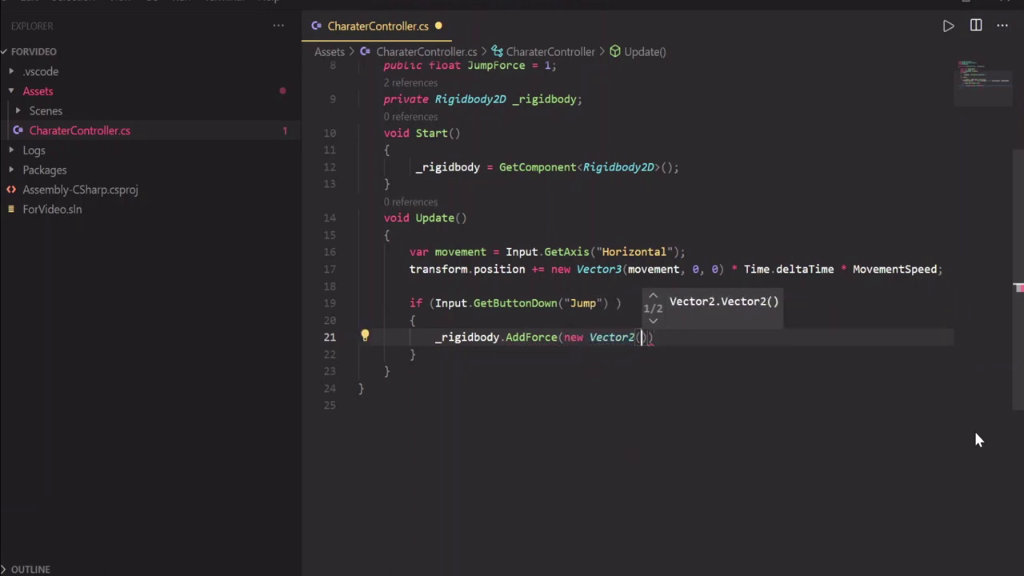
{"action": "type", "text": ", "}
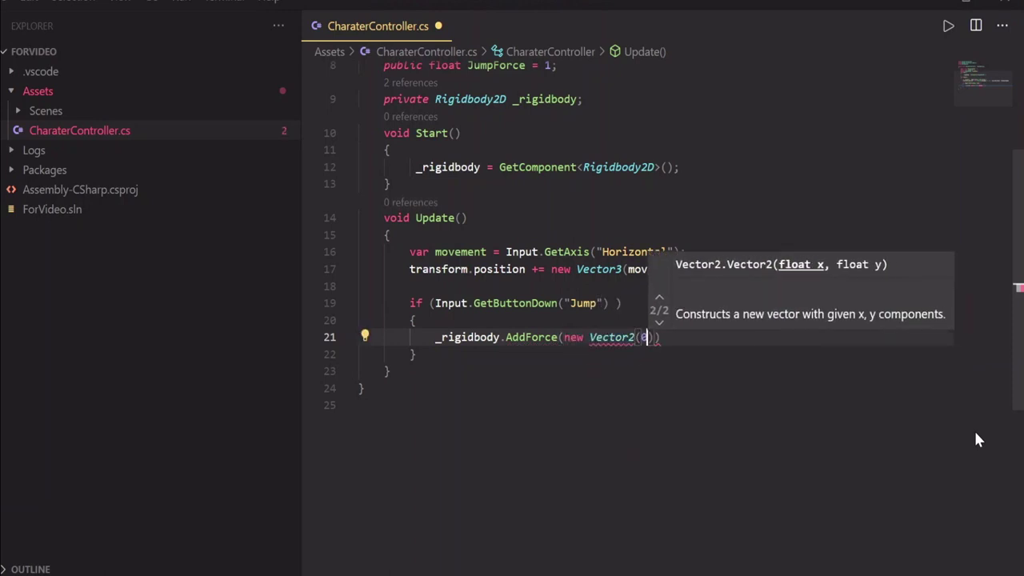
{"action": "type", "text": "JumpForce"}
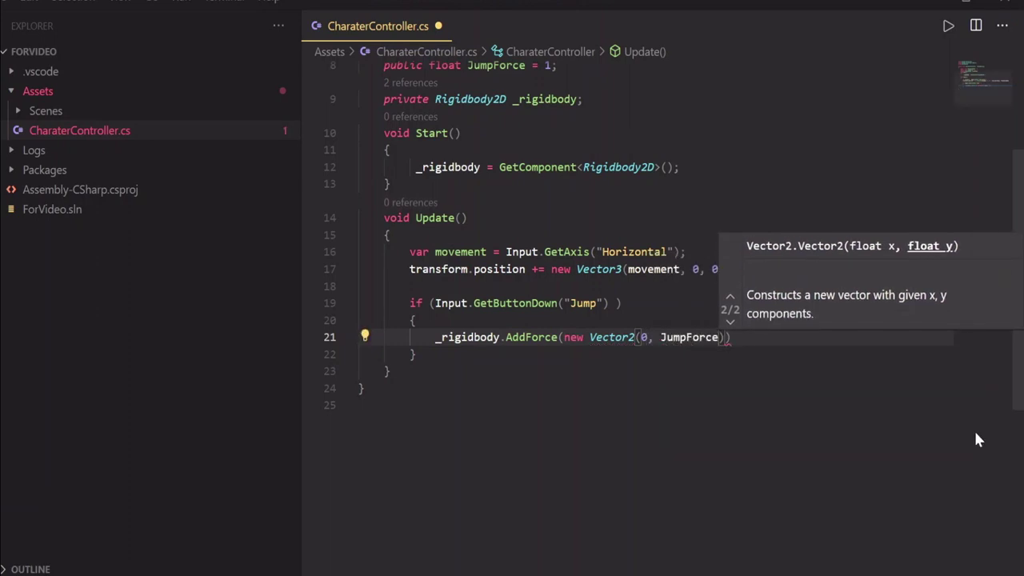
Complete the AddForce call with ForceMode2D.Impulse as its second argument and a closing semicolon, and save the script.
{"action": "type", "text": "),"}
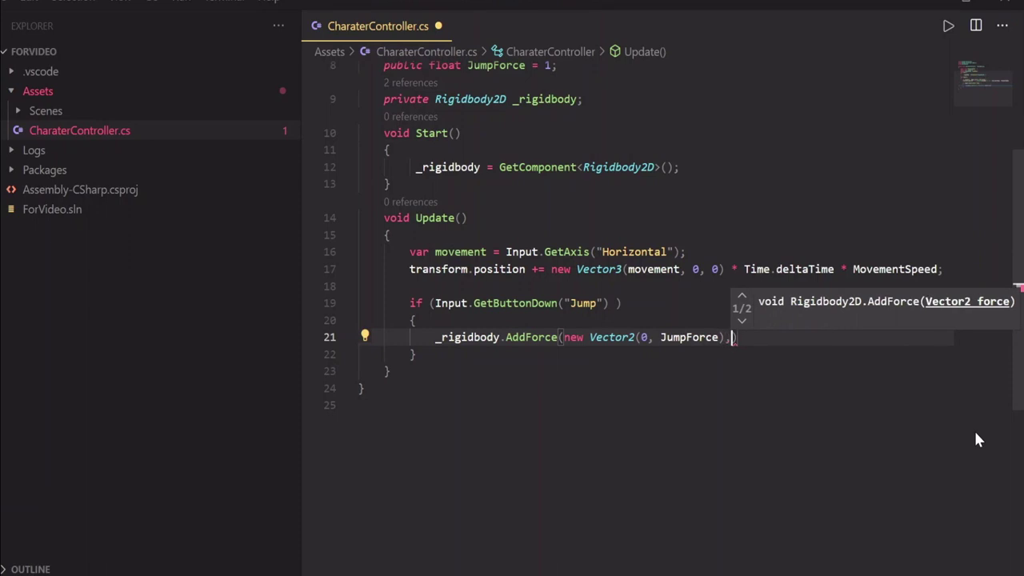
{"action": "type", "text": " Fore"}
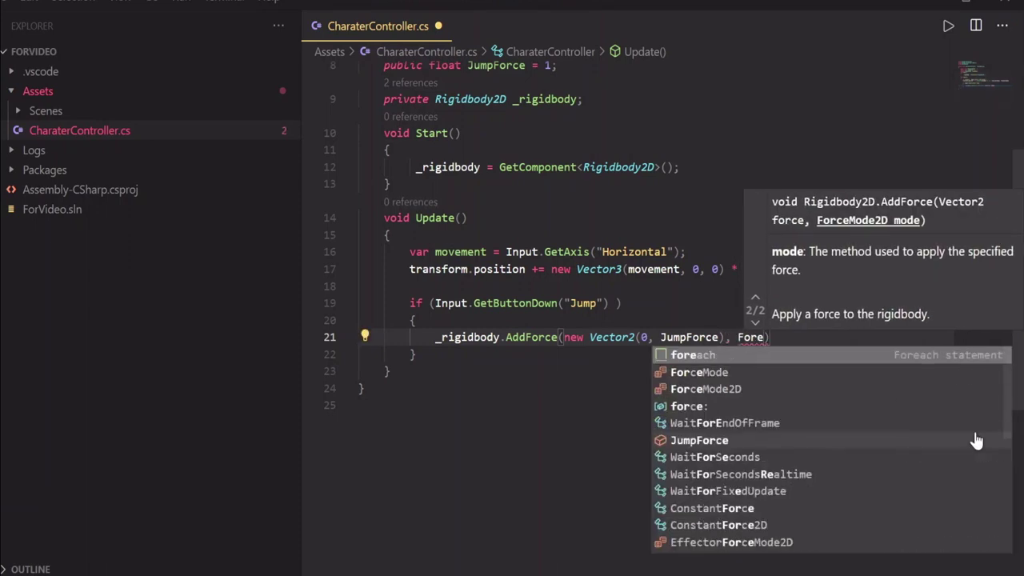
{"action": "key", "text": "Down"}
{"action": "key", "text": "Down"}
{"action": "key", "text": "Tab"}
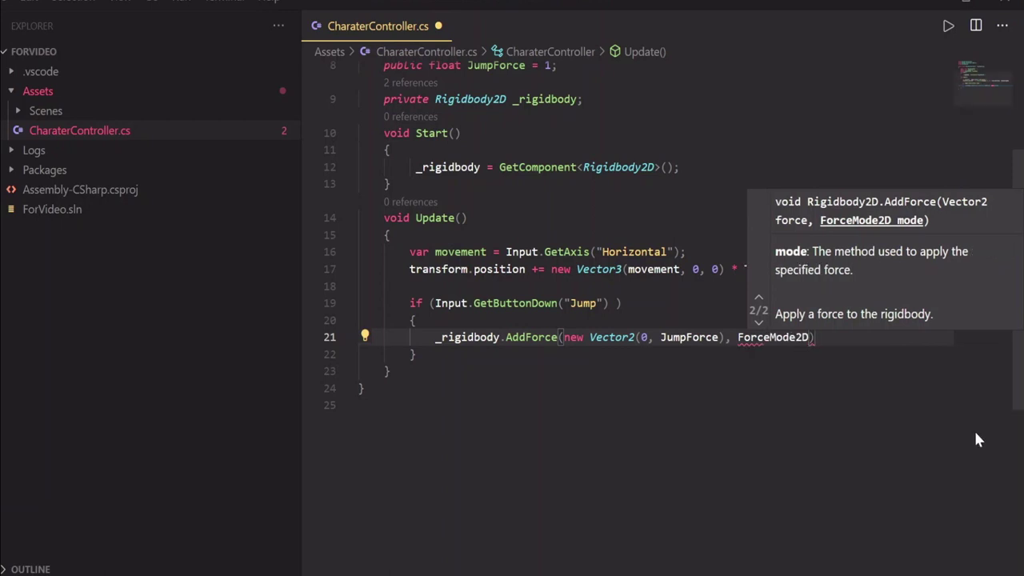
{"action": "type", "text": ".Impu"}
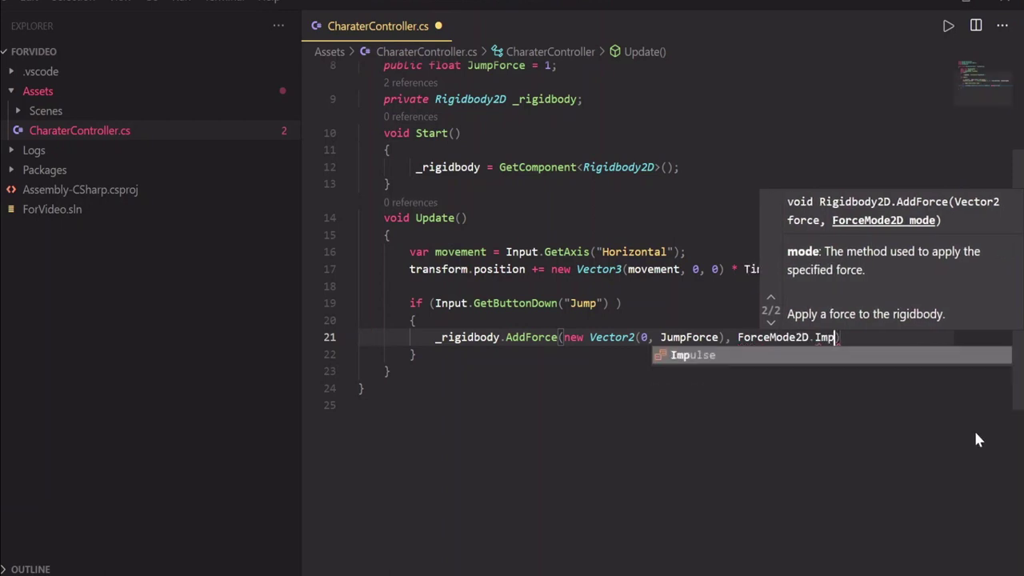
{"action": "key", "text": "Tab"}
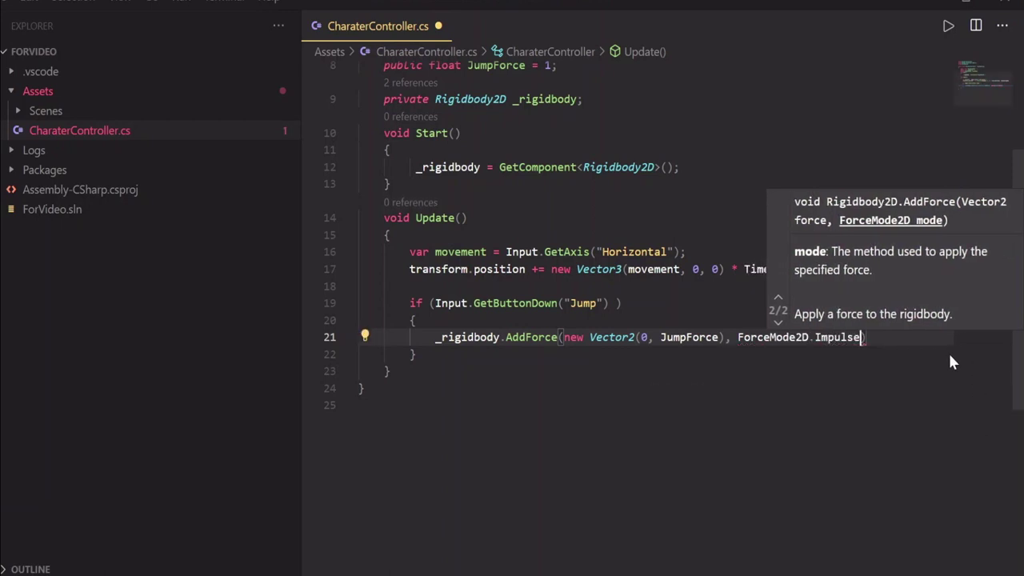
{"action": "key", "text": "End"}
{"action": "type", "text": ";"}
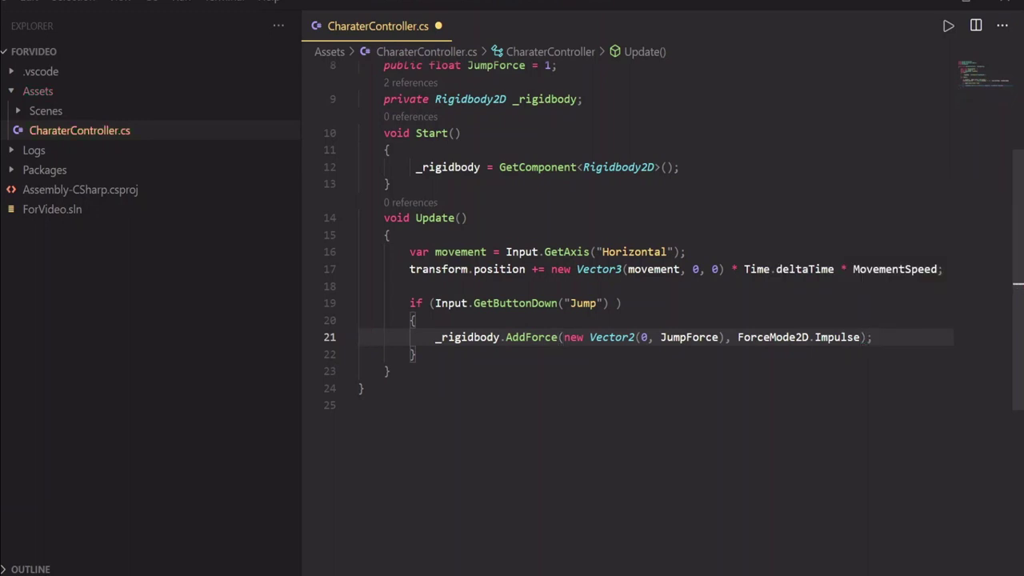
{"action": "key", "text": "ctrl+s"}
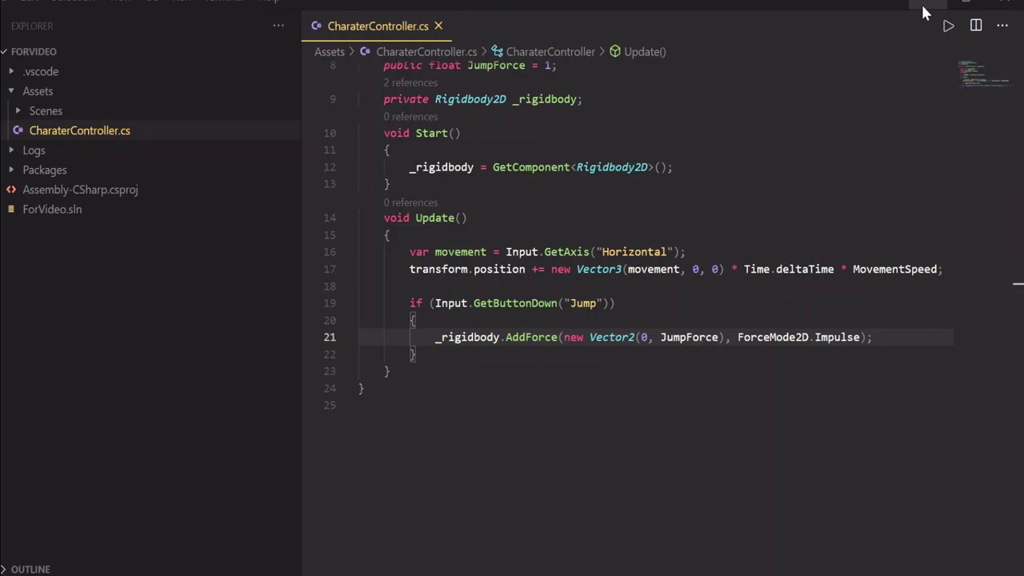
Switch to the Unity editor, play-test the updated script by moving steve back and forth on the ground blocks, and stop the game.
{"action": "left_click", "coordinate": [921, 3]}
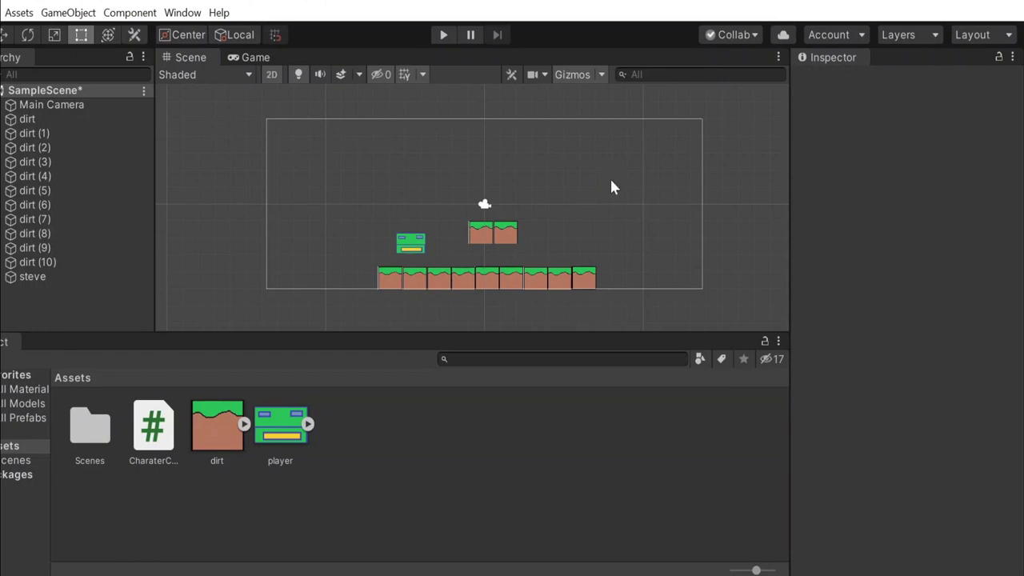
{"action": "left_click", "coordinate": [442, 36]}
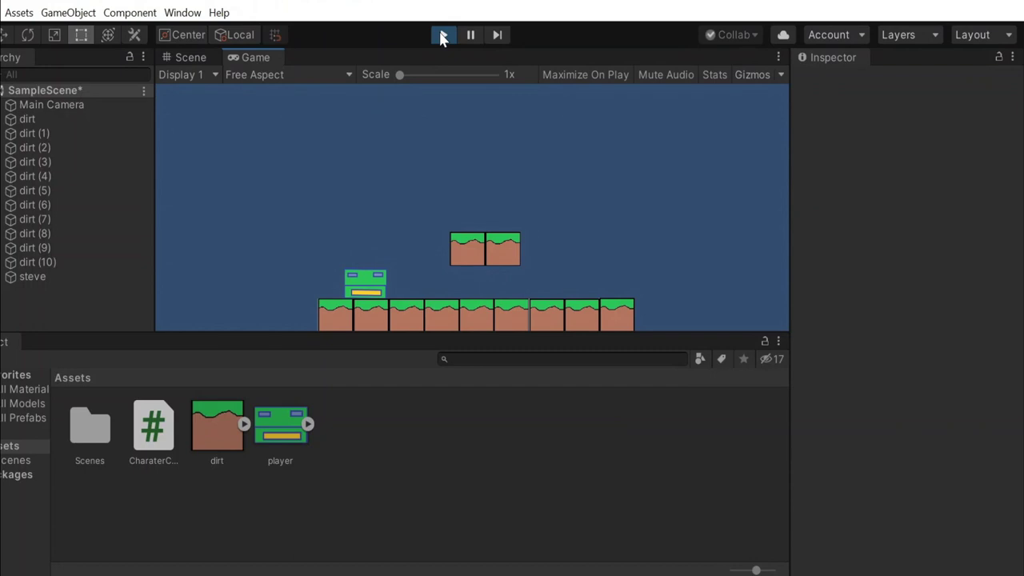
{"action": "key", "text": "Right"}
{"action": "key", "text": "Left"}
{"action": "key", "text": "Right"}
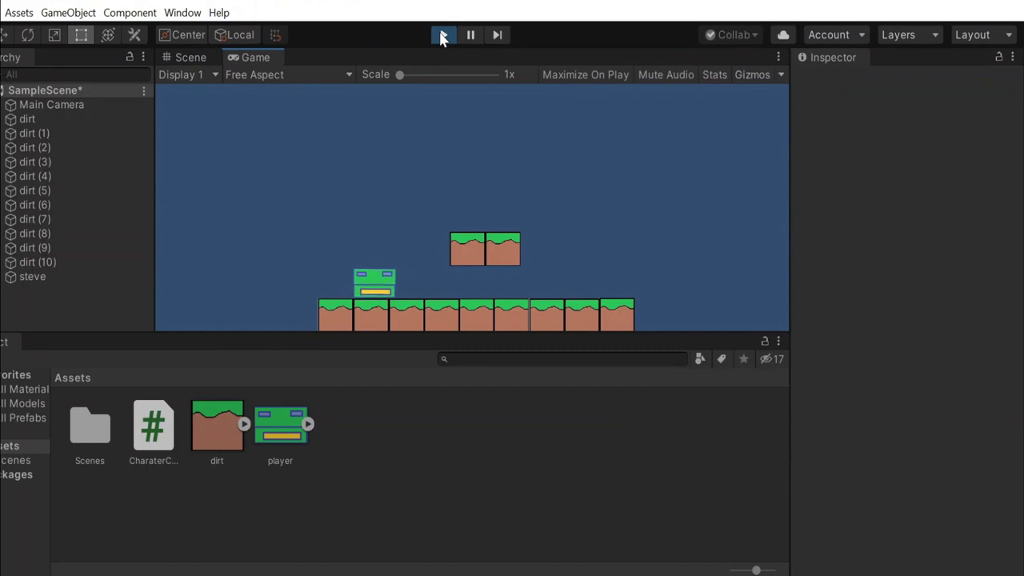
{"action": "left_click", "coordinate": [443, 36]}
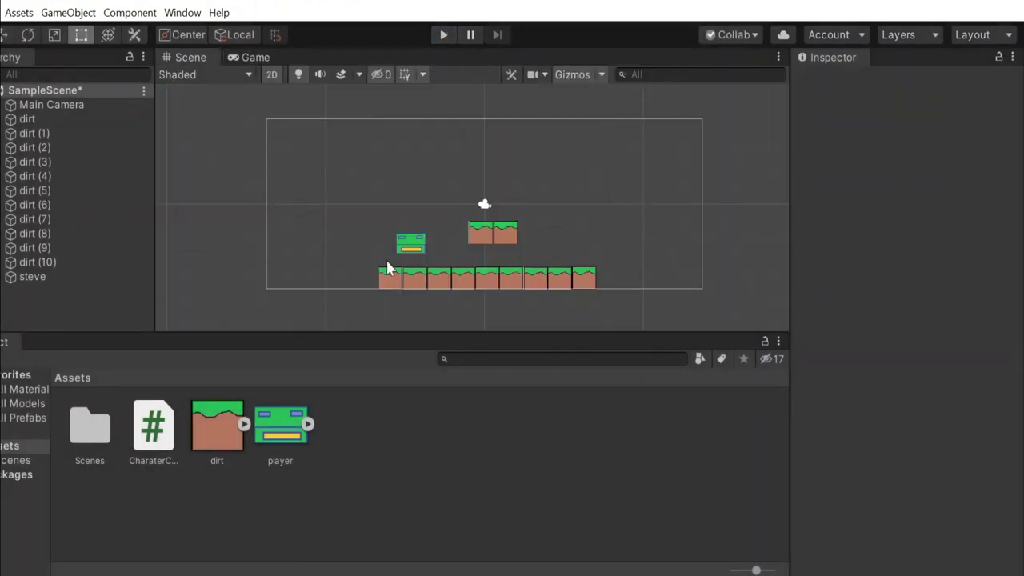
Set the Jump Force of steve's Charater Controller script component to 10.
{"action": "left_click", "coordinate": [424, 242]}
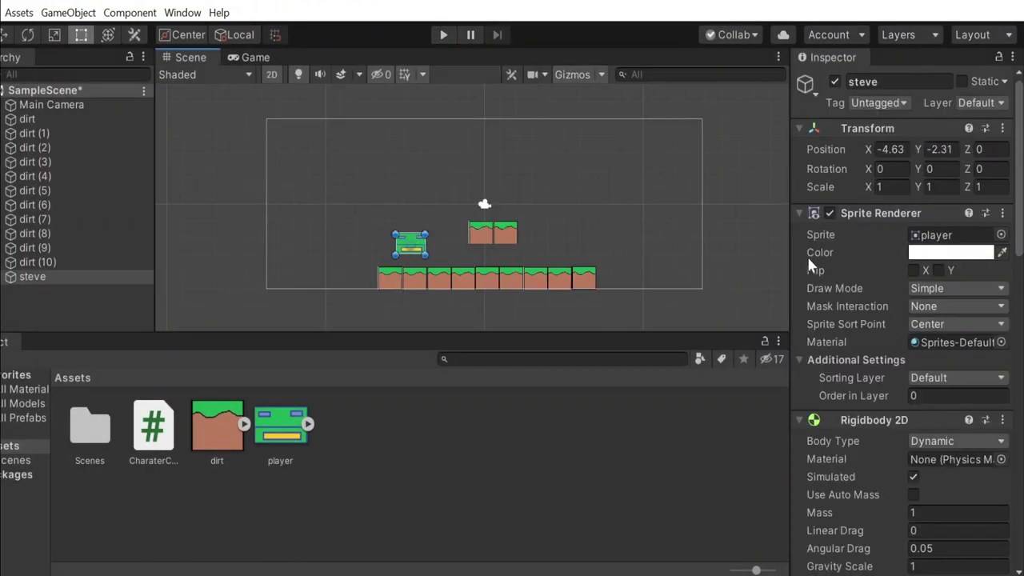
{"action": "scroll", "coordinate": [910, 232], "scroll_direction": "down", "scroll_amount": 10}
{"action": "left_click", "coordinate": [932, 469]}
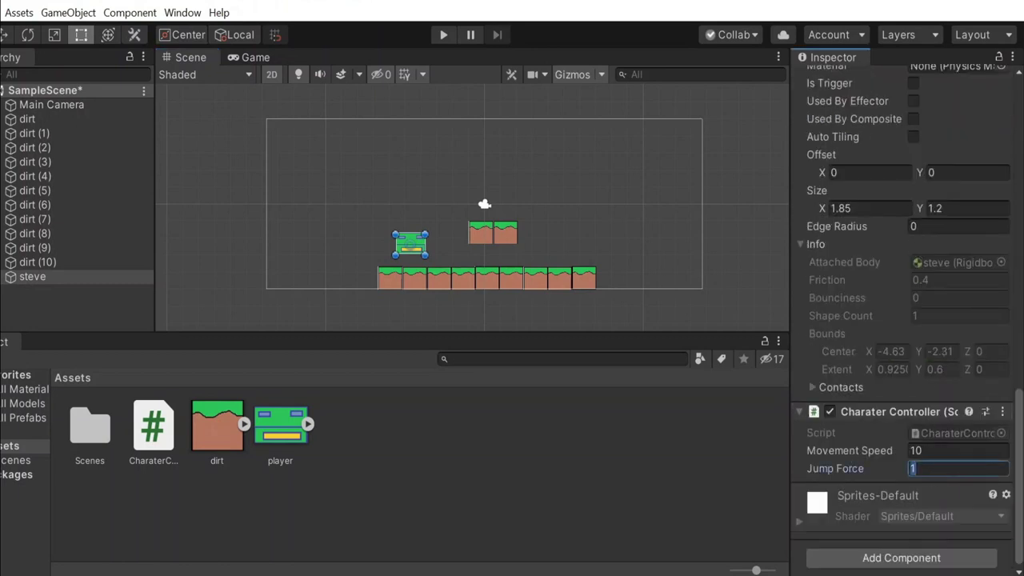
{"action": "type", "text": "10"}
{"action": "left_click", "coordinate": [398, 476]}
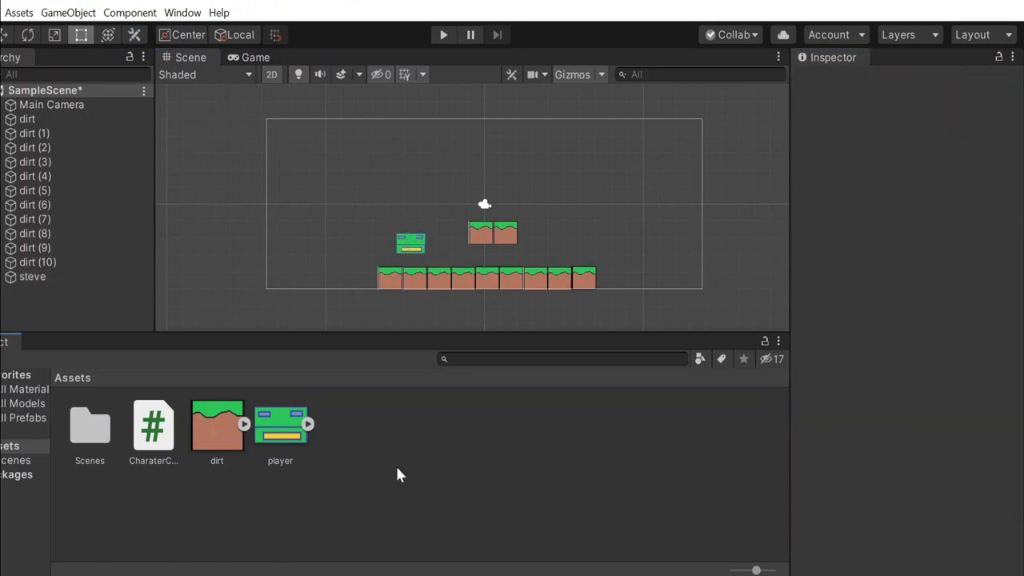
Play-test the stronger jump by making steve jump and move both ways around the dirt blocks, and stop the game.
{"action": "left_click", "coordinate": [433, 35]}
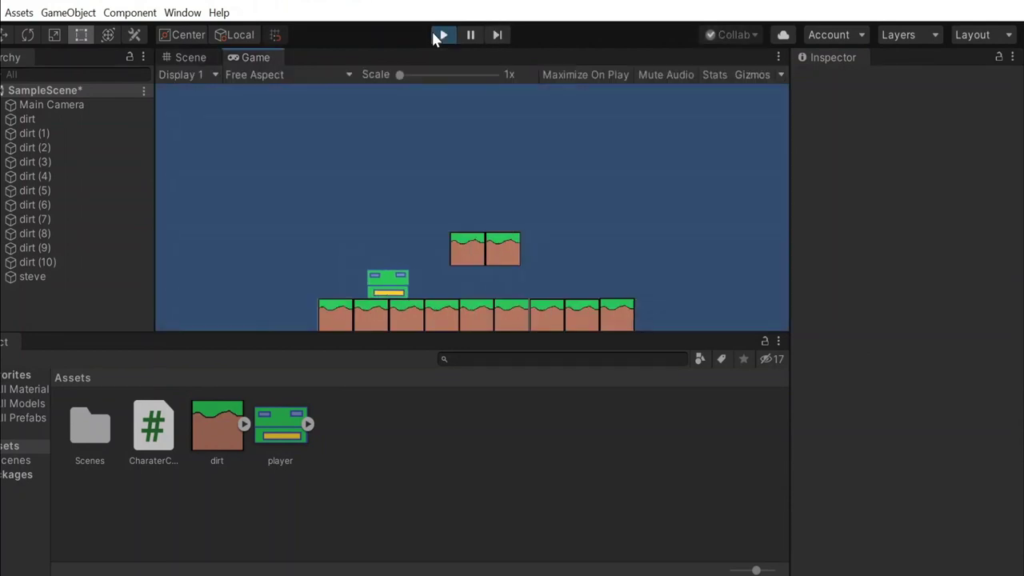
{"action": "key", "text": "space"}
{"action": "key", "text": "Right"}
{"action": "key", "text": "Right"}
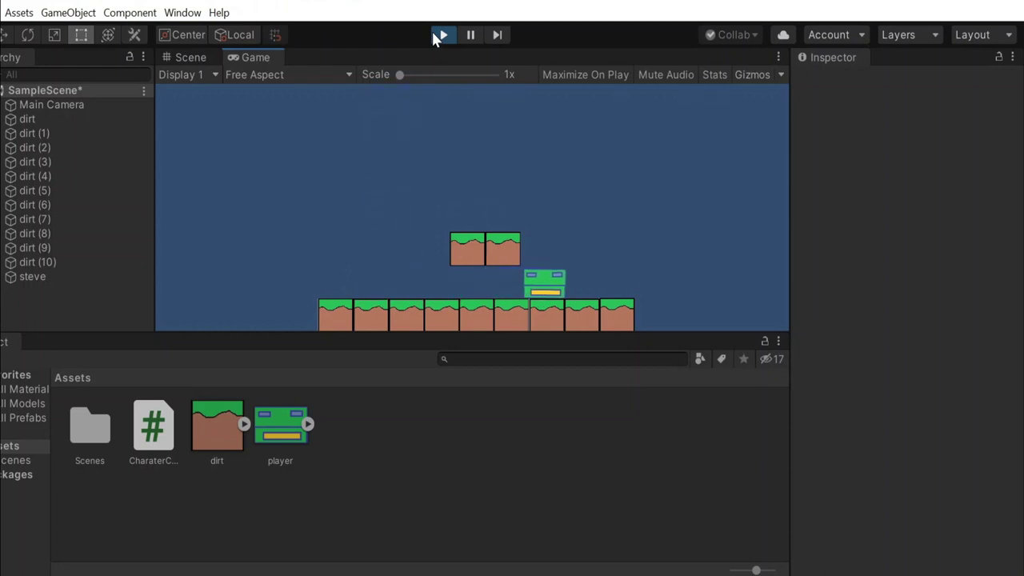
{"action": "key", "text": "space"}
{"action": "key", "text": "Left"}
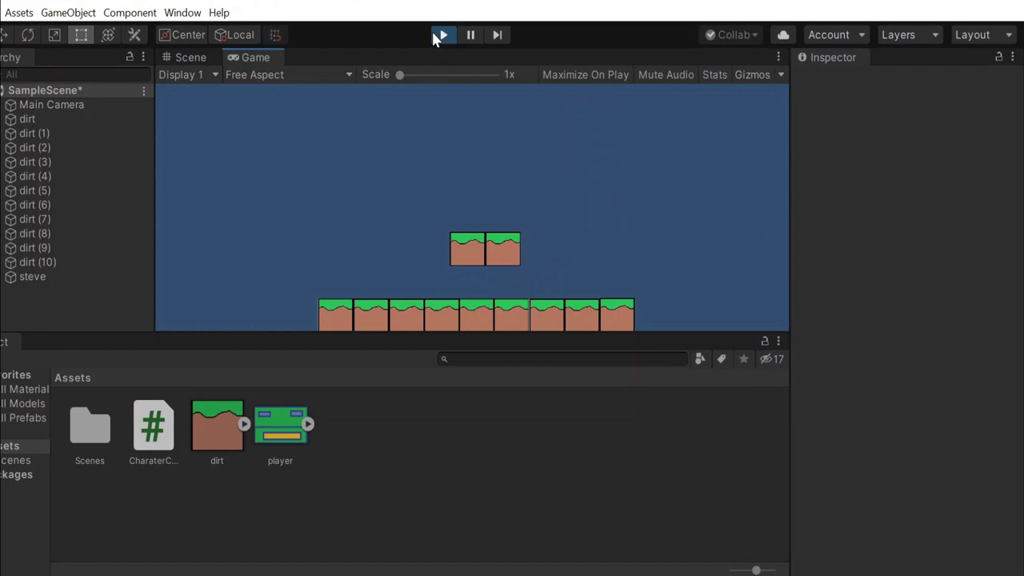
{"action": "left_click", "coordinate": [441, 35]}
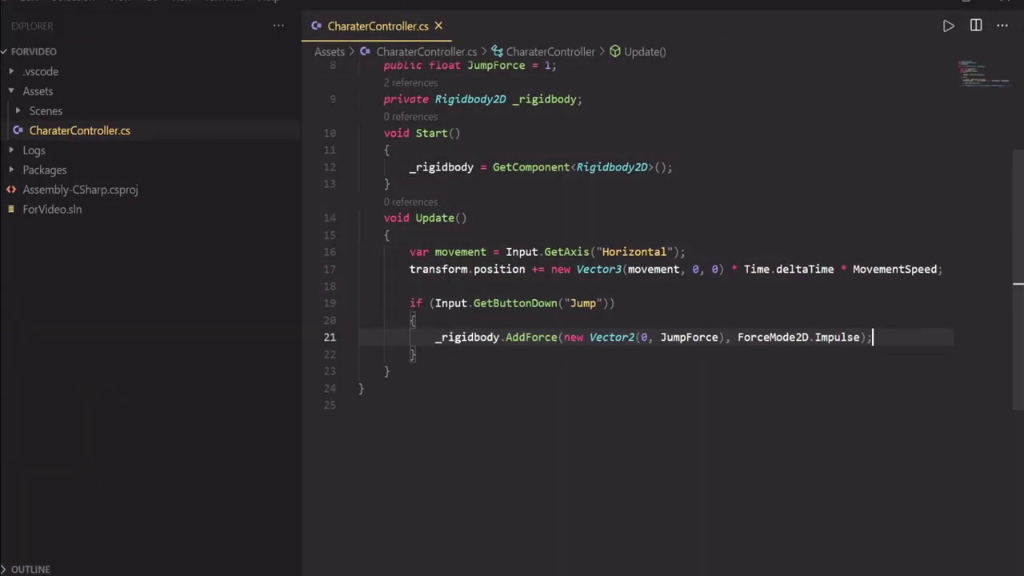
In CharaterController.cs in the code editor, extend the Jump if condition with && followed by a Mathf.Abs call.
{"action": "left_click", "coordinate": [608, 303]}
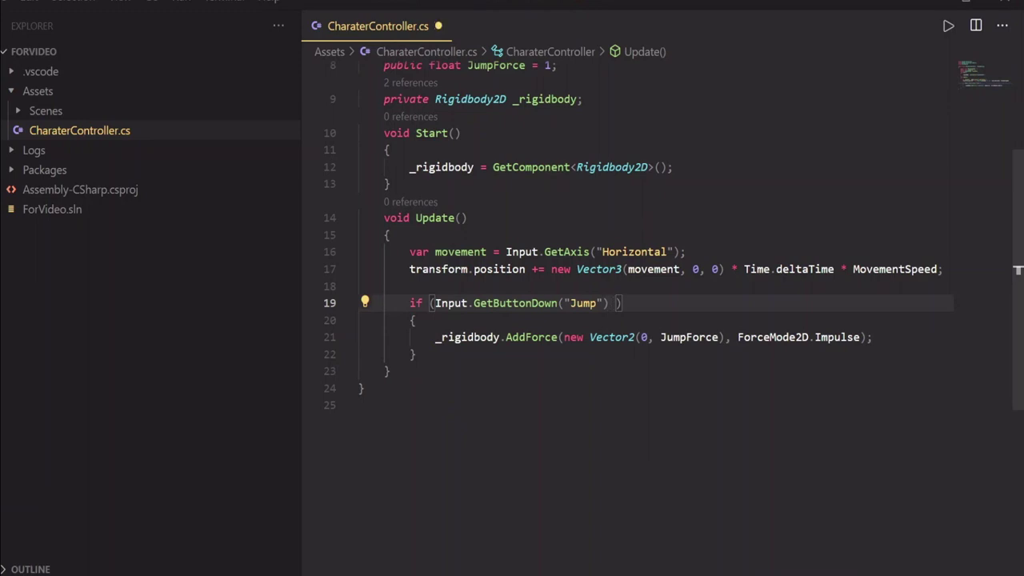
{"action": "type", "text": "&& "}
{"action": "type", "text": "Math"}
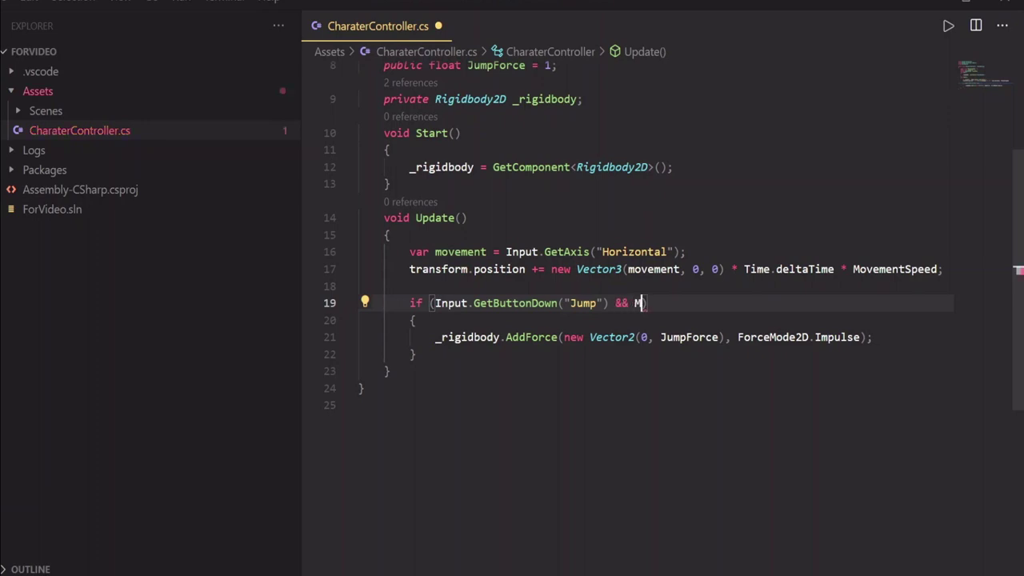
{"action": "type", "text": "f"}
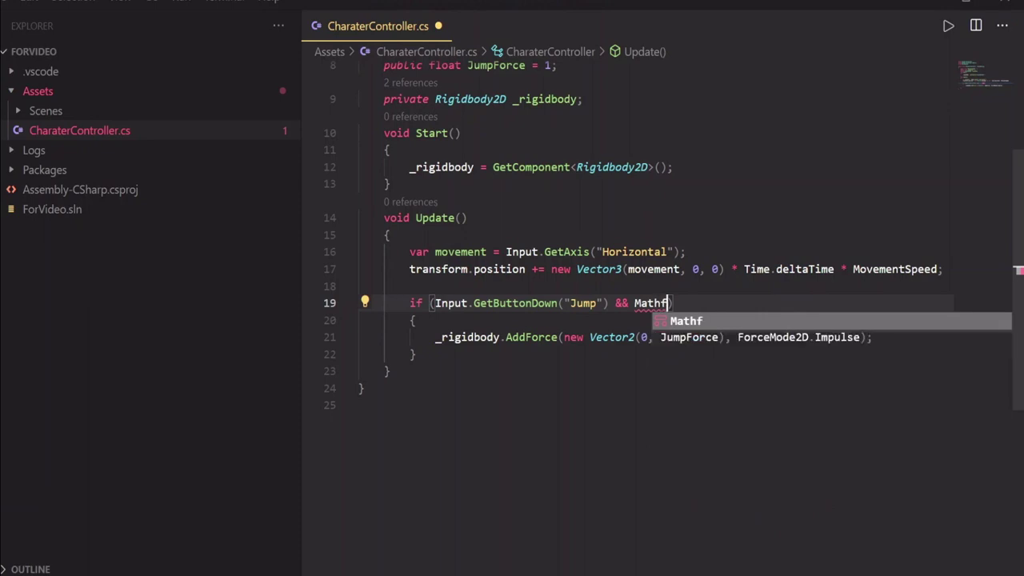
{"action": "type", "text": ".Abs"}
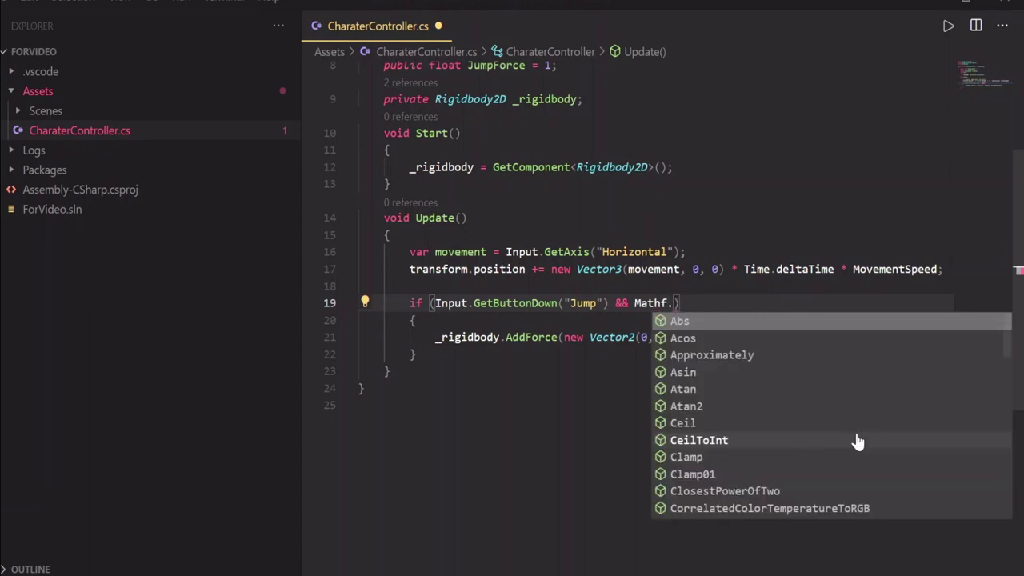
{"action": "key", "text": "Escape"}
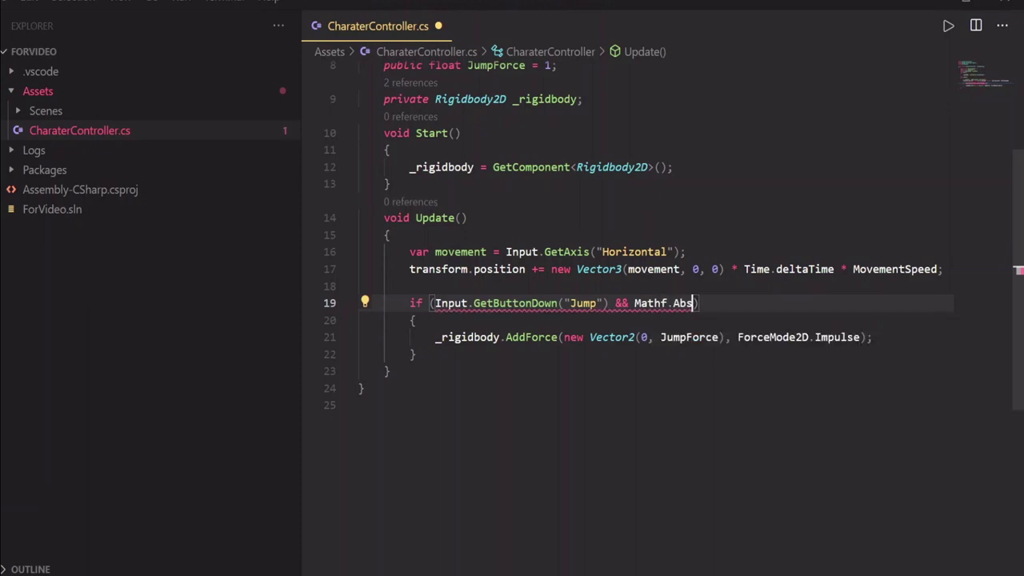
Pass _rigidbody.velocity.y to Mathf.Abs as its argument, close the call and add a less-than operator after it.
{"action": "type", "text": "(_"}
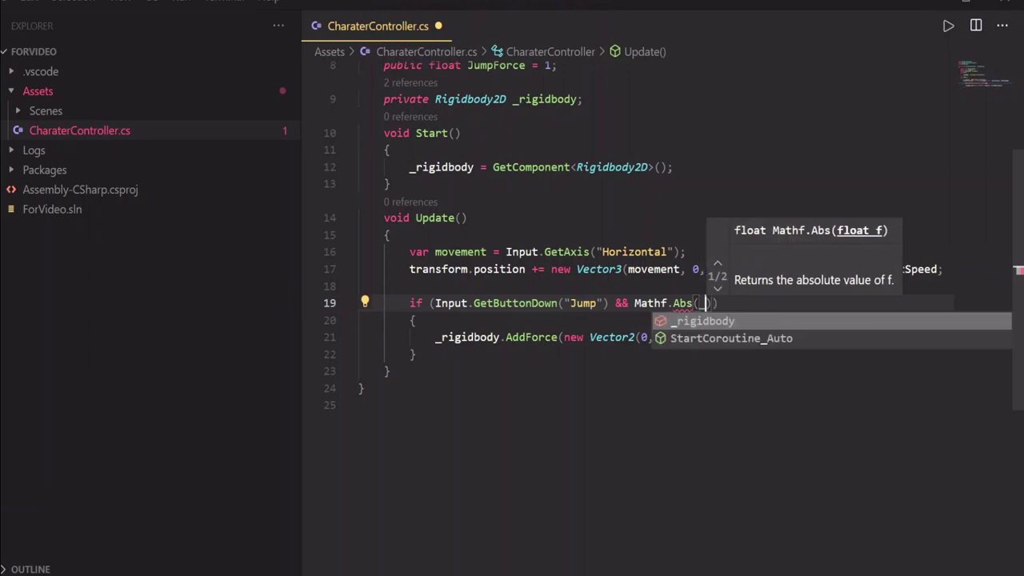
{"action": "key", "text": "Tab"}
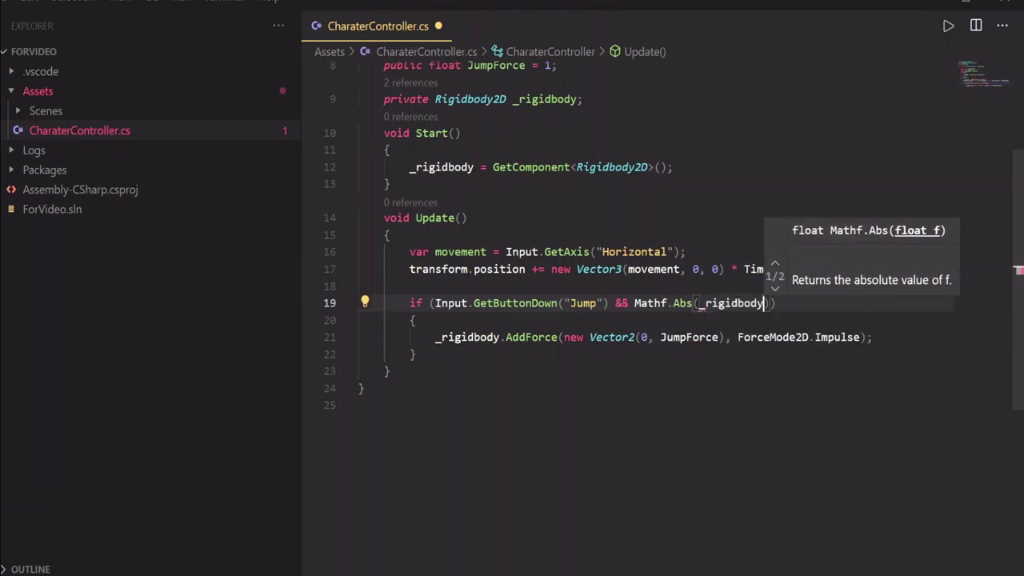
{"action": "type", "text": "."}
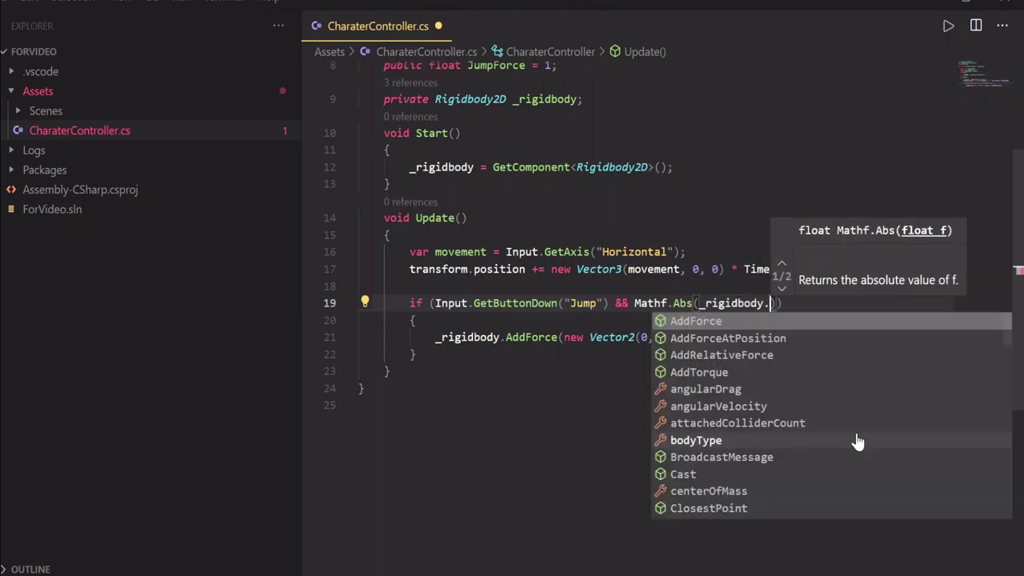
{"action": "type", "text": "vel"}
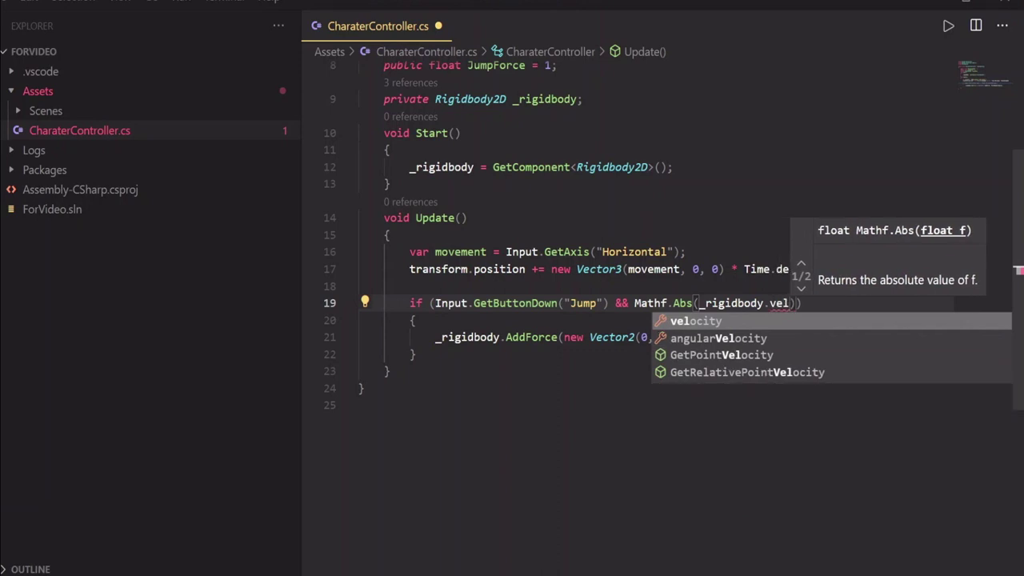
{"action": "key", "text": "Down"}
{"action": "key", "text": "Up"}
{"action": "type", "text": "."}
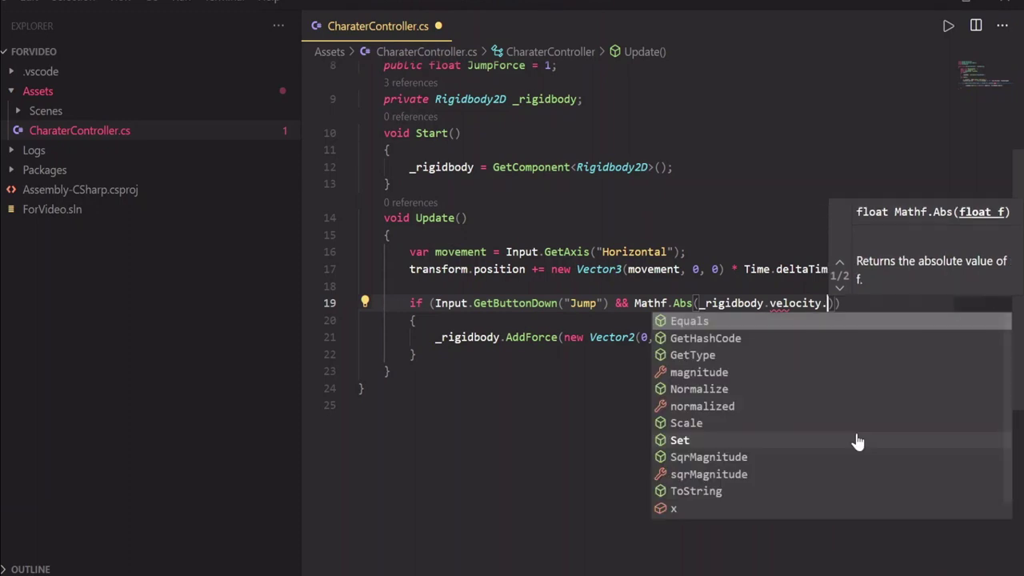
{"action": "type", "text": "y"}
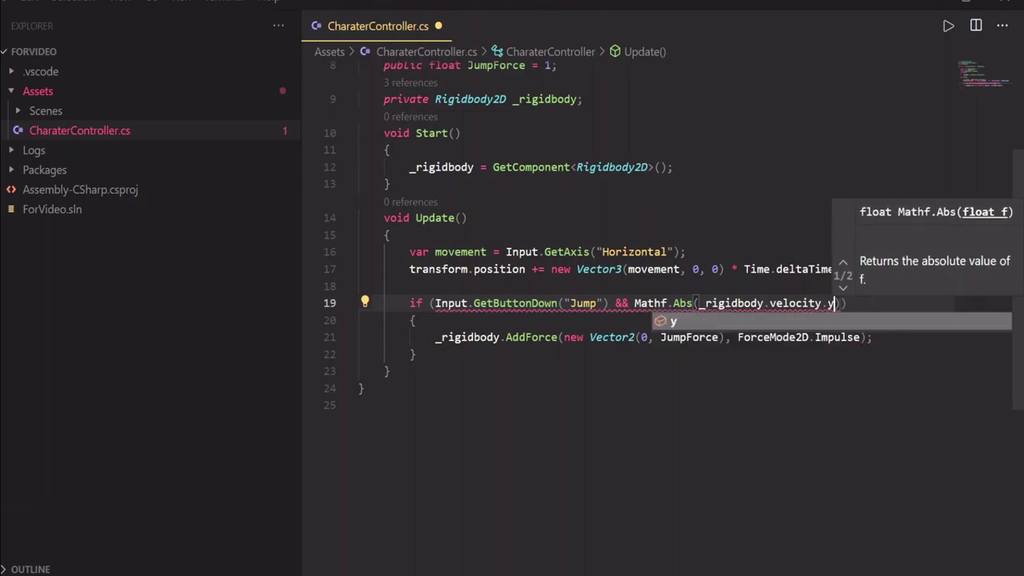
{"action": "type", "text": ") <"}
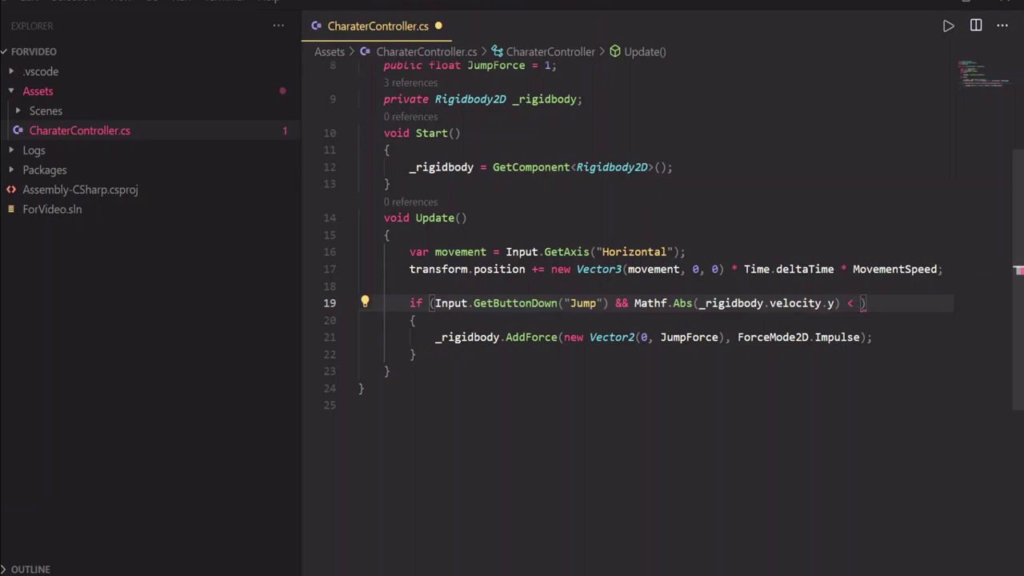
{"action": "type", "text": " object."}
{"action": "key", "text": "BackSpace"}
{"action": "key", "text": "BackSpace"}
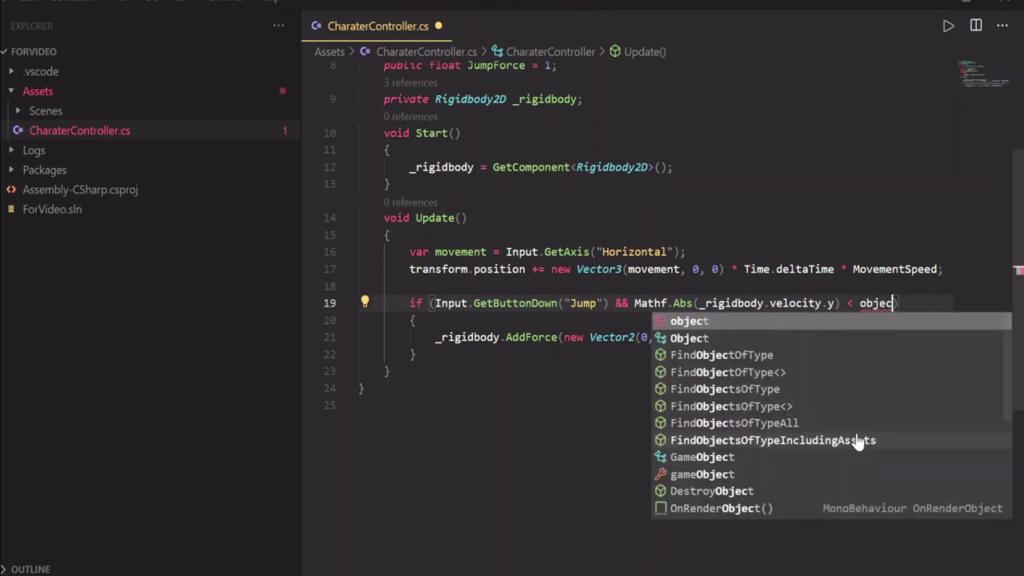
{"action": "key", "text": "BackSpace"}
{"action": "key", "text": "BackSpace"}
{"action": "key", "text": "BackSpace"}
{"action": "key", "text": "BackSpace"}
{"action": "key", "text": "BackSpace"}
Complete the vertical velocity comparison in the jump condition with 0.001f as its limit.
{"action": "type", "text": "0."}
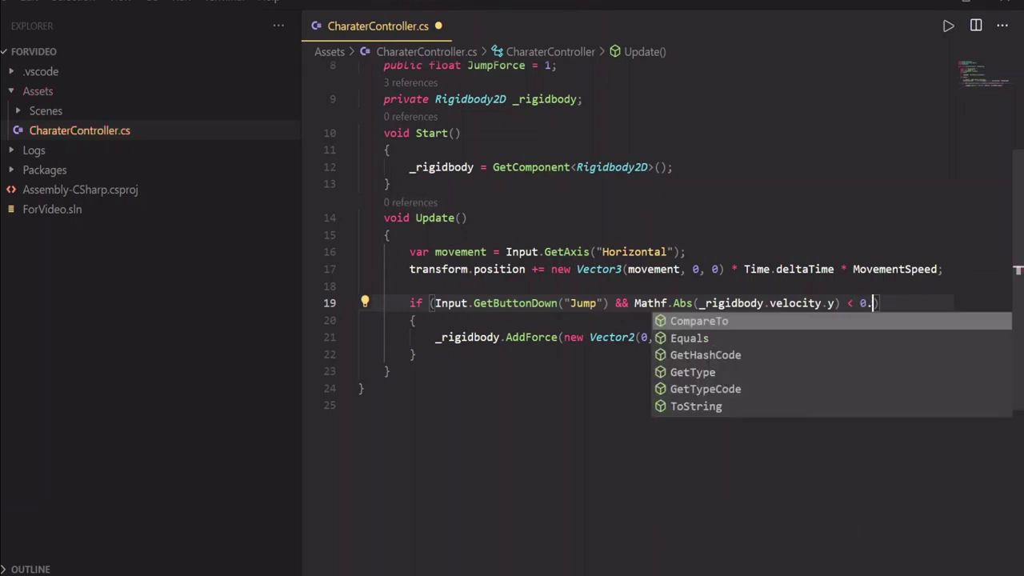
{"action": "type", "text": "00"}
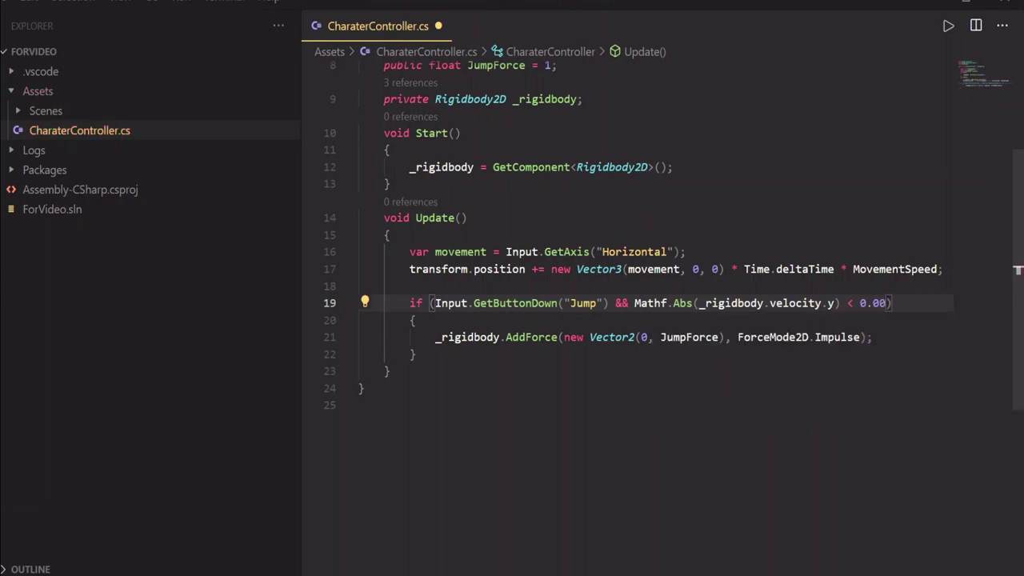
{"action": "type", "text": "1f"}
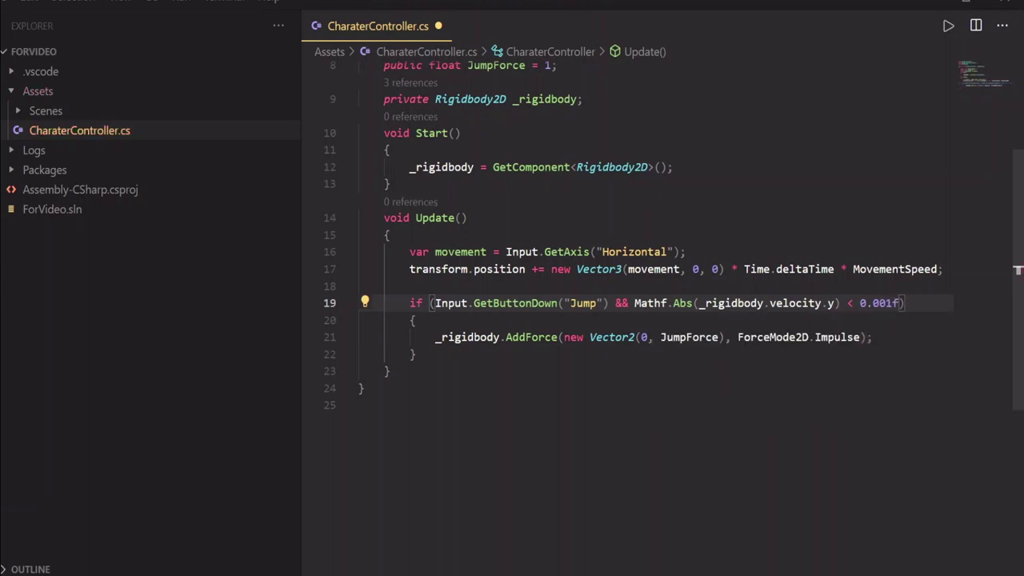
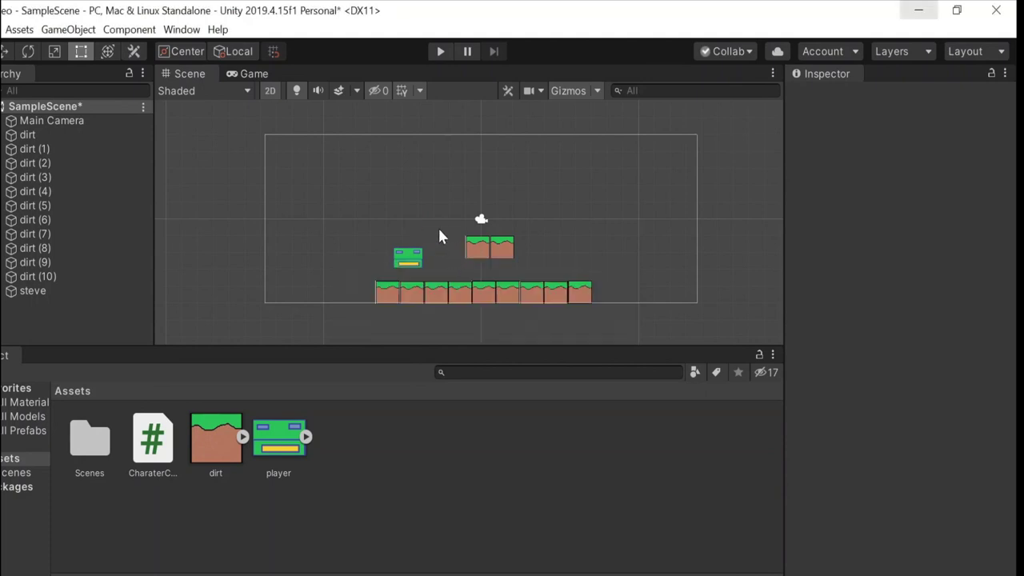
Play-test the grounded-only jump by making steve jump and move both ways over the dirt blocks, and stop the game.
{"action": "left_click", "coordinate": [440, 51]}
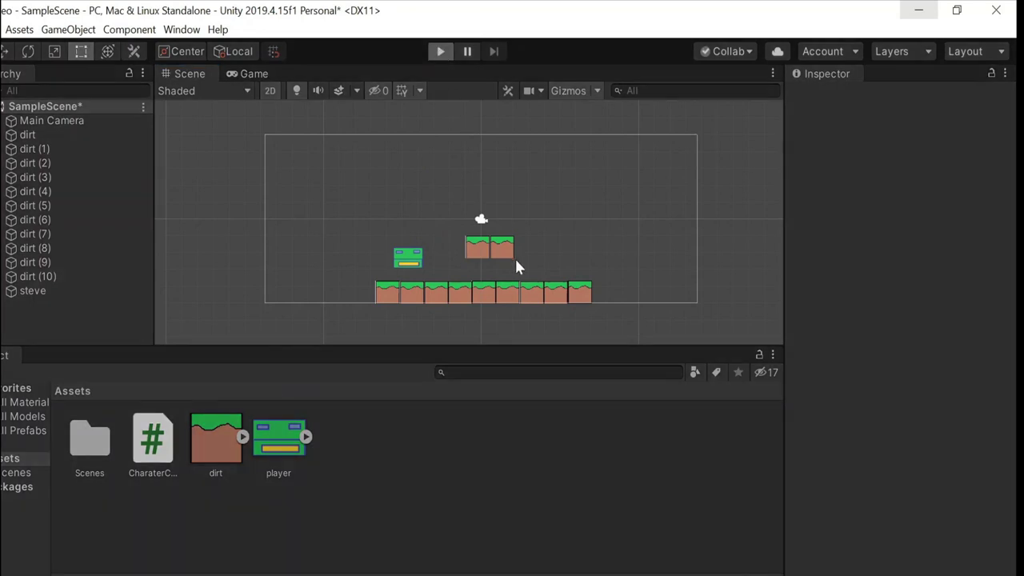
{"action": "key", "text": "d"}
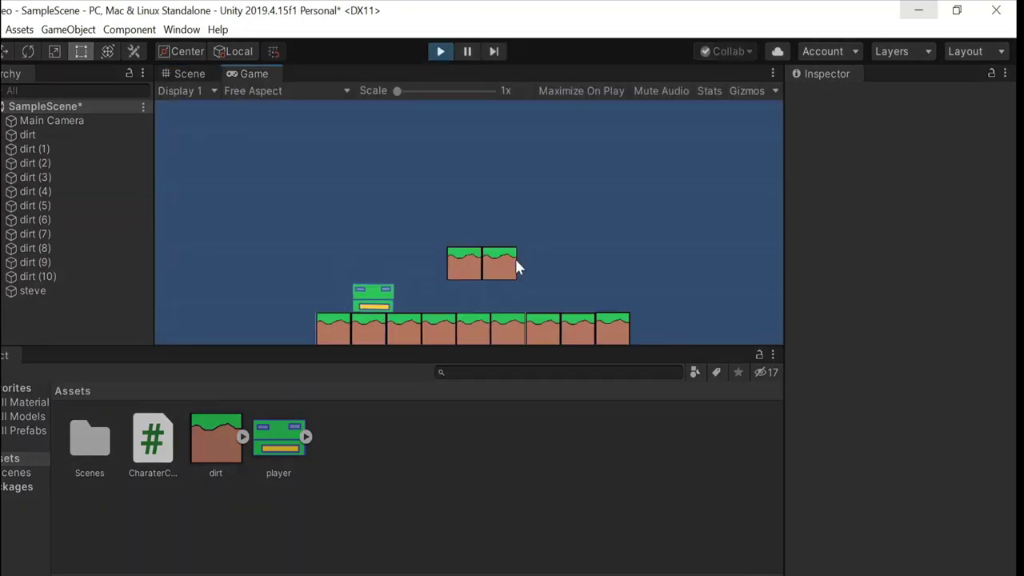
{"action": "key", "text": "a"}
{"action": "key", "text": "space"}
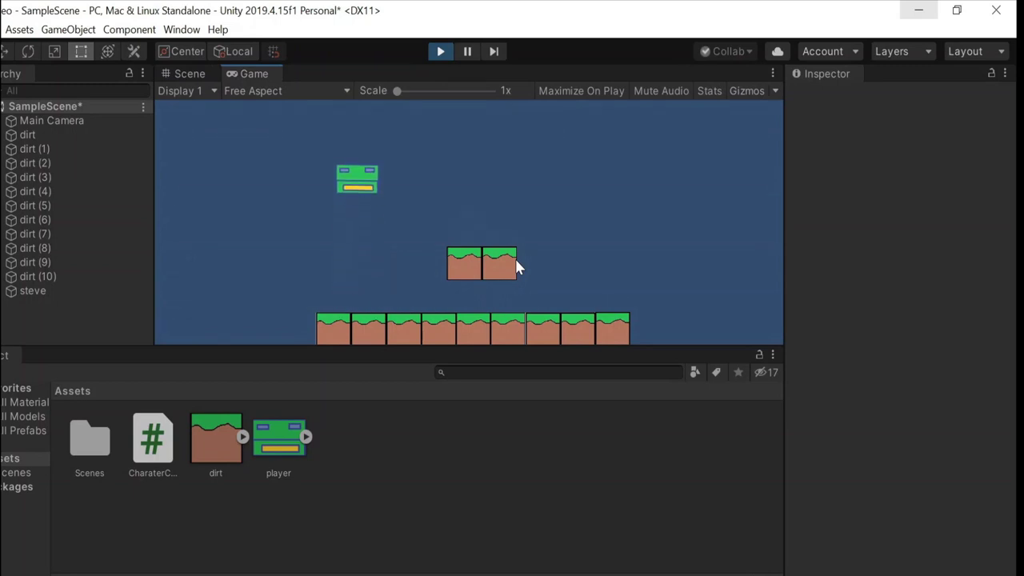
{"action": "key", "text": "space"}
{"action": "key", "text": "d"}
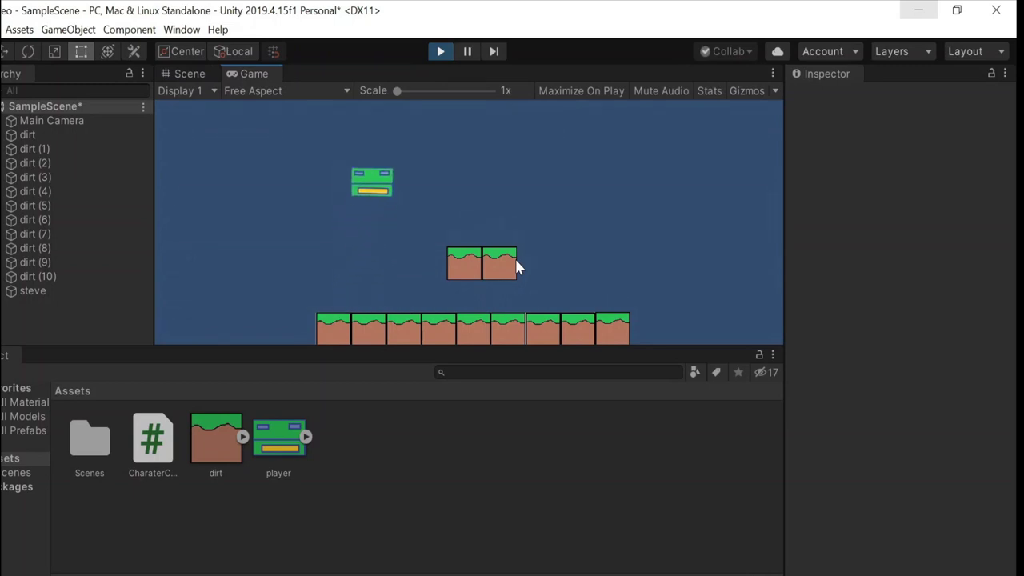
{"action": "key", "text": "a"}
{"action": "key", "text": "space"}
{"action": "key", "text": "d"}
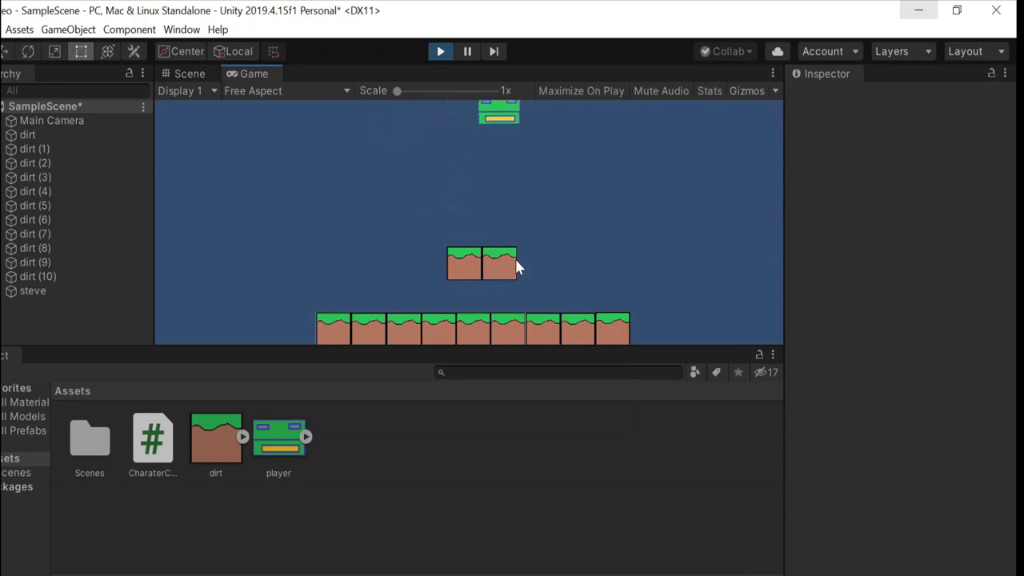
{"action": "key", "text": "a"}
{"action": "key", "text": "d"}
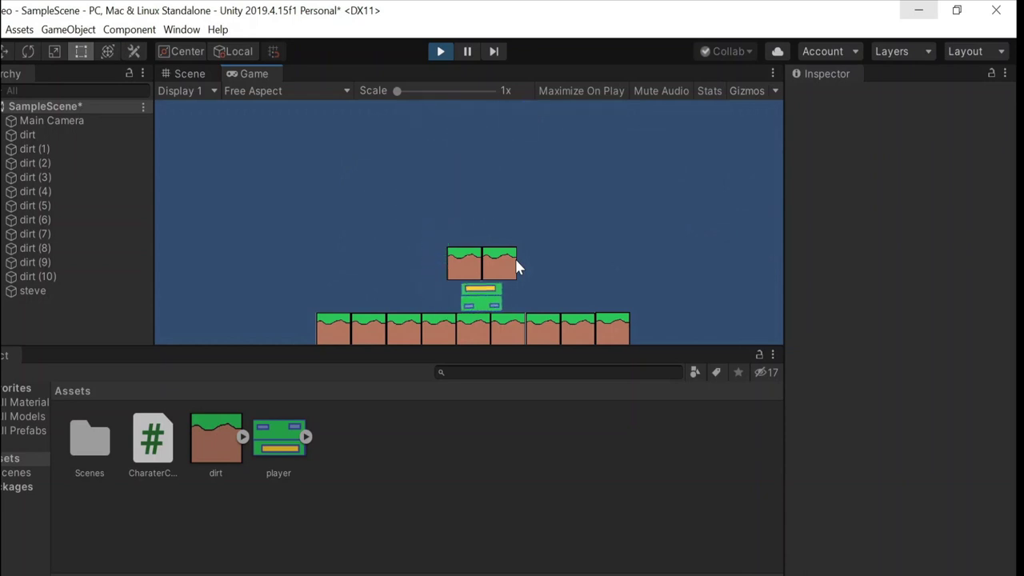
{"action": "key", "text": "d"}
{"action": "key", "text": "space"}
{"action": "key", "text": "a"}
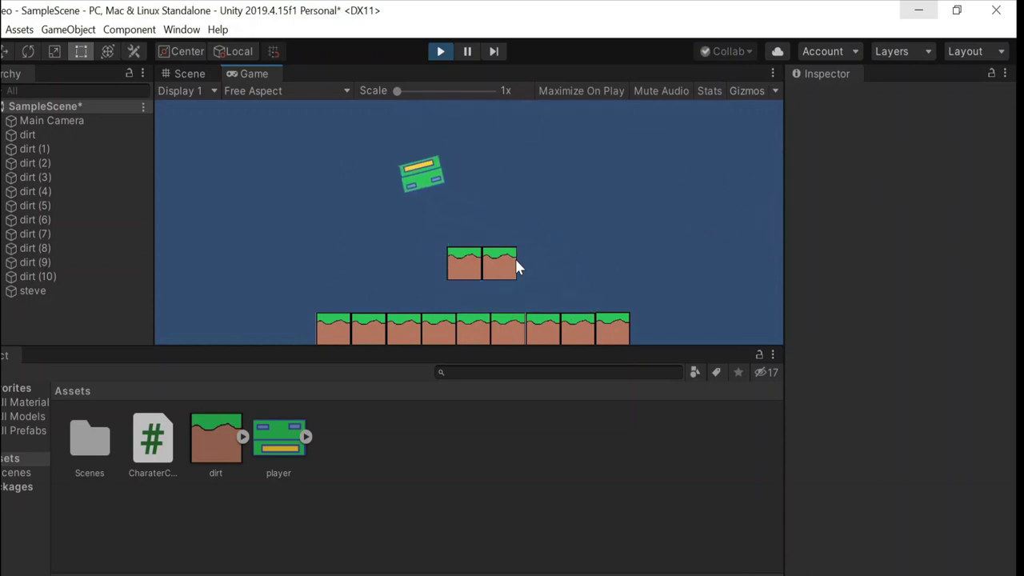
{"action": "key", "text": "d"}
{"action": "key", "text": "a"}
{"action": "key", "text": "space"}
{"action": "key", "text": "d"}
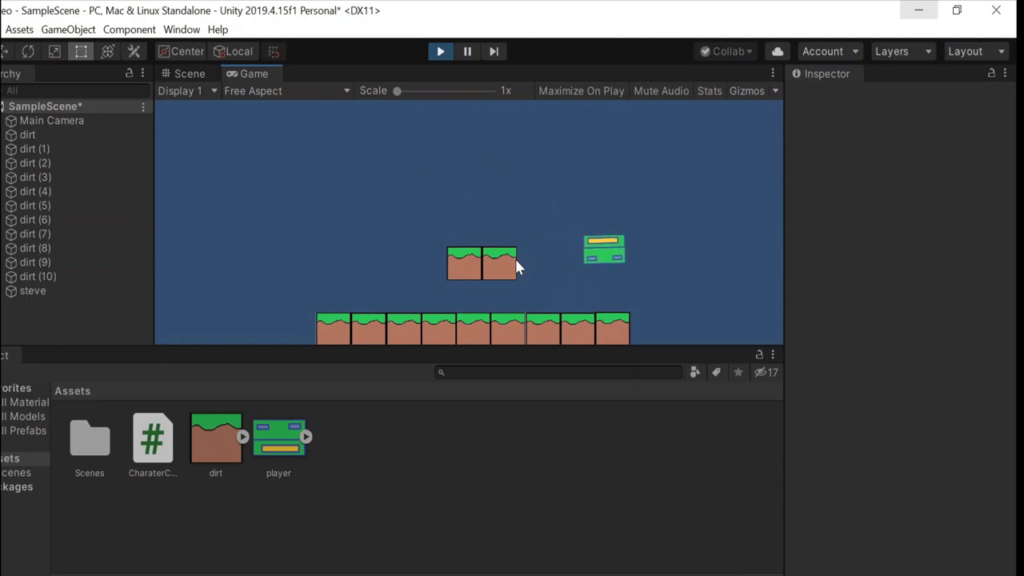
{"action": "key", "text": "a"}
{"action": "key", "text": "d"}
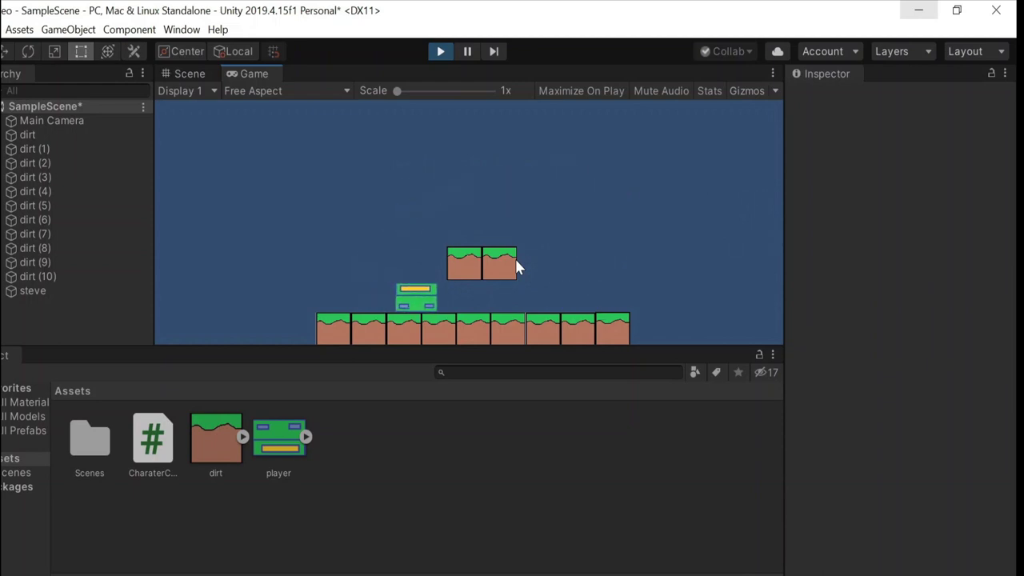
{"action": "key", "text": "space"}
{"action": "key", "text": "d"}
{"action": "key", "text": "a"}
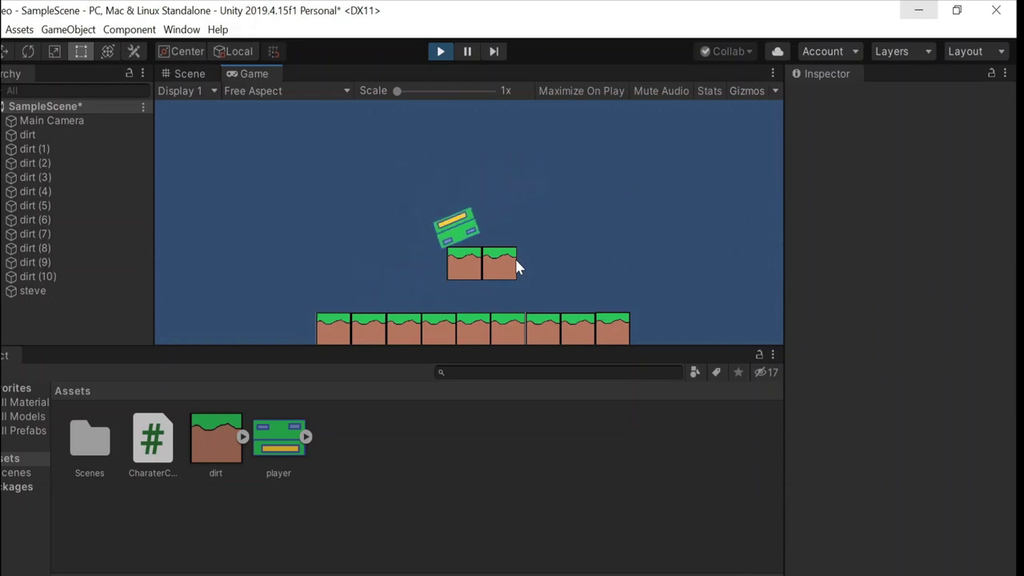
{"action": "key", "text": "d"}
{"action": "key", "text": "a"}
{"action": "key", "text": "d"}
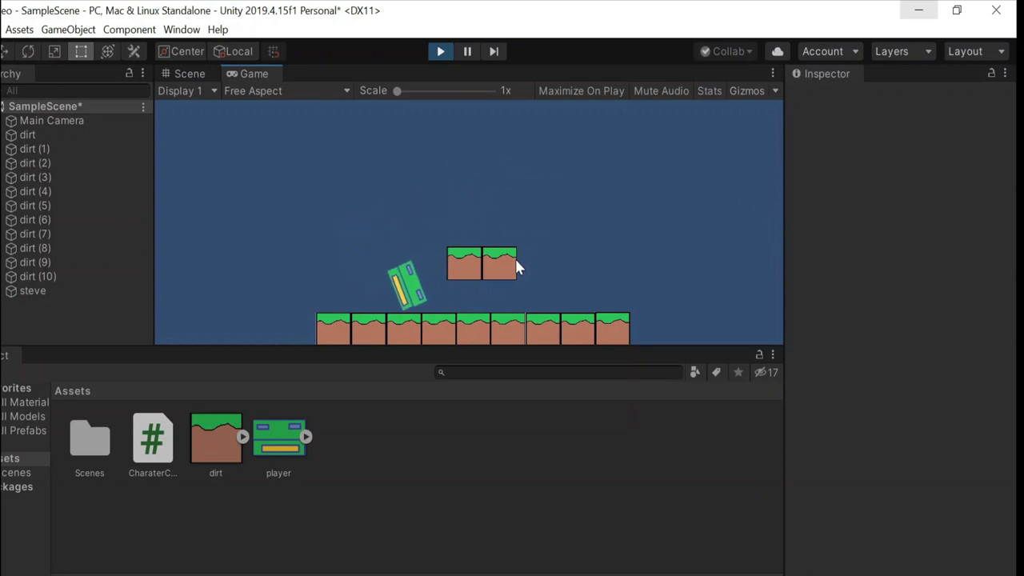
{"action": "key", "text": "d"}
{"action": "key", "text": "space"}
{"action": "key", "text": "a"}
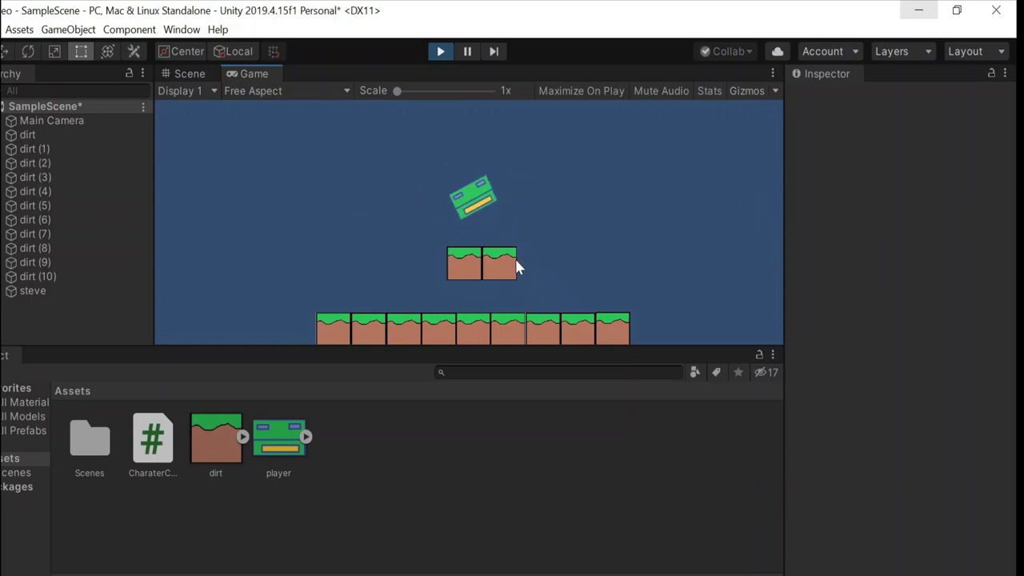
{"action": "key", "text": "d"}
{"action": "key", "text": "a"}
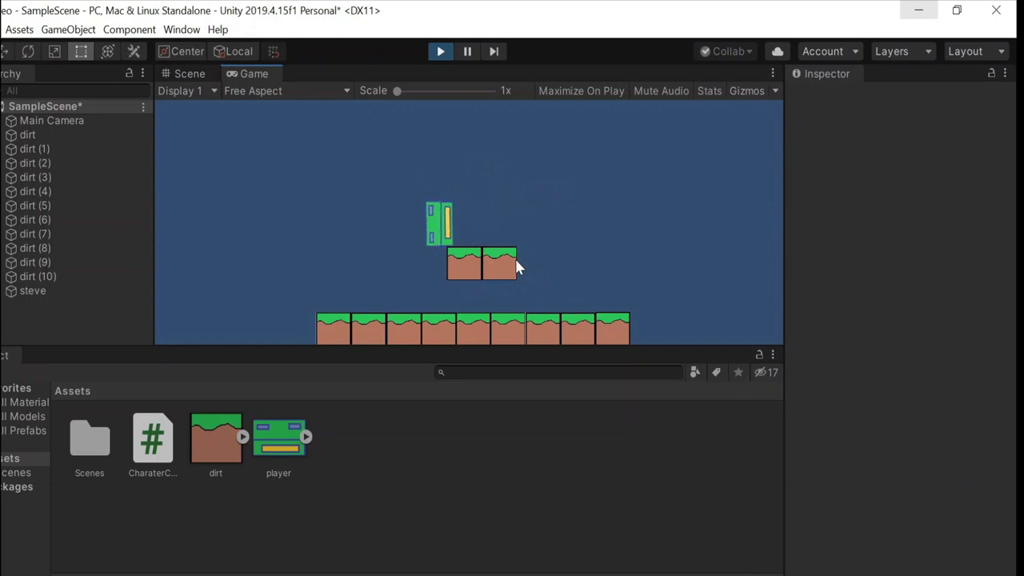
{"action": "key", "text": "d"}
{"action": "key", "text": "d"}
{"action": "key", "text": "a"}
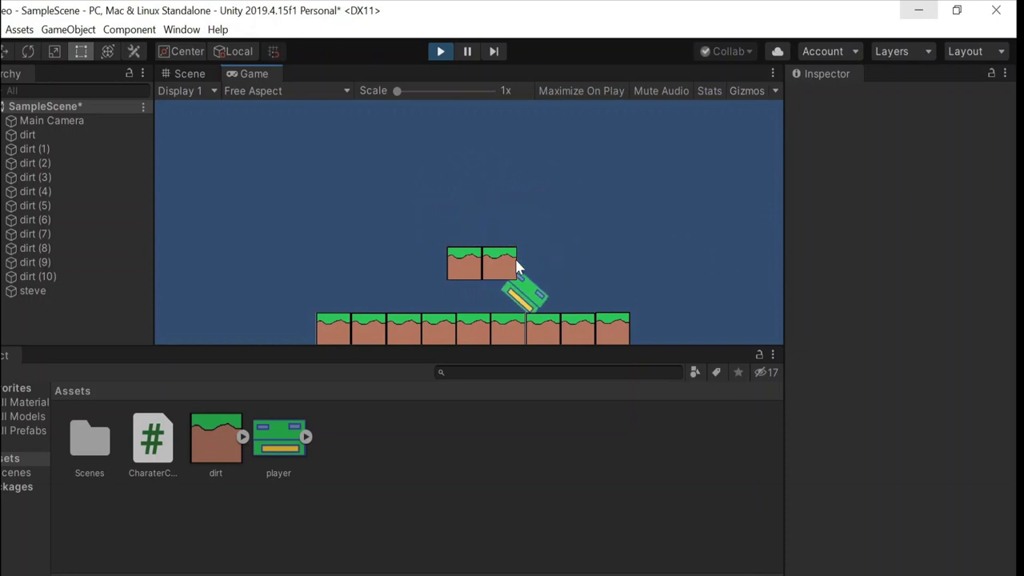
{"action": "key", "text": "d"}
{"action": "key", "text": "a"}
{"action": "key", "text": "space"}
{"action": "key", "text": "d"}
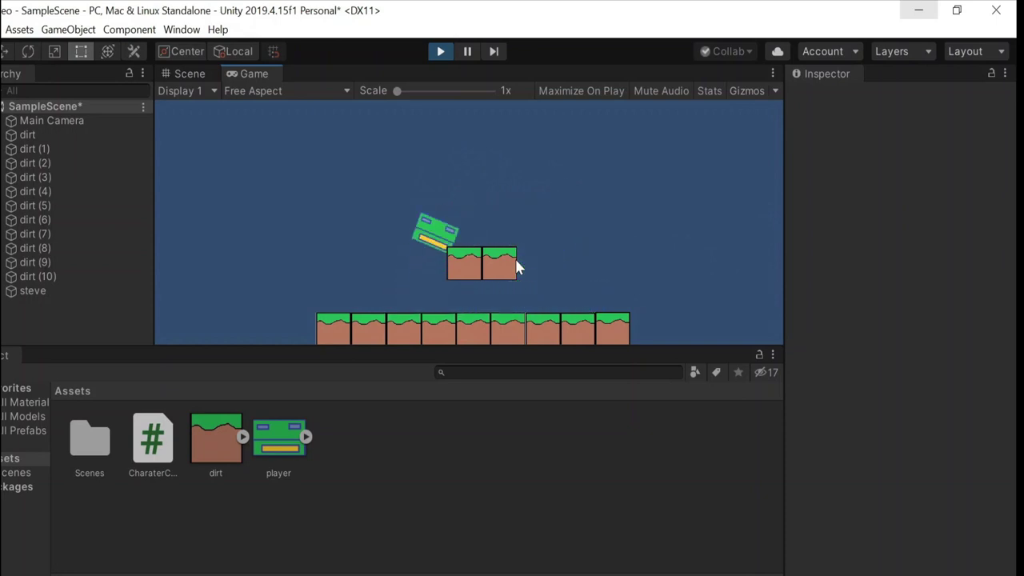
{"action": "key", "text": "a"}
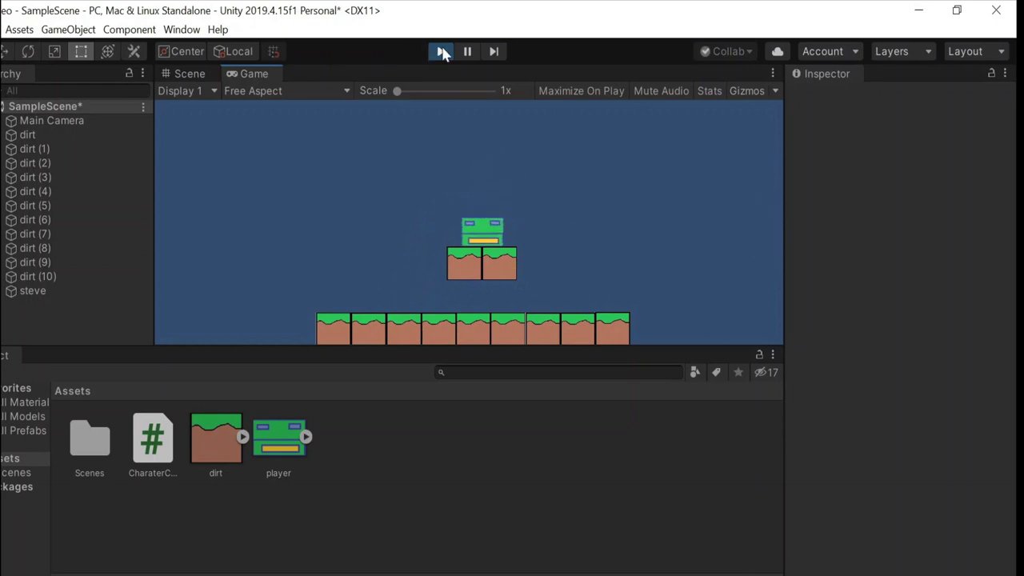
{"action": "left_click", "coordinate": [440, 51]}
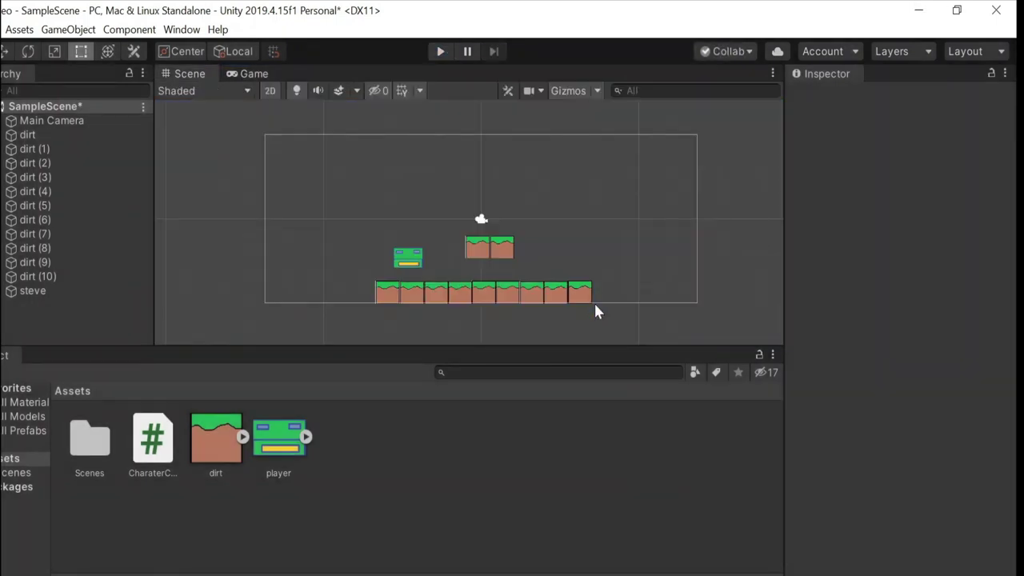
Create an empty child object under steve and name it ShootingPoint.
{"action": "left_click", "coordinate": [55, 293]}
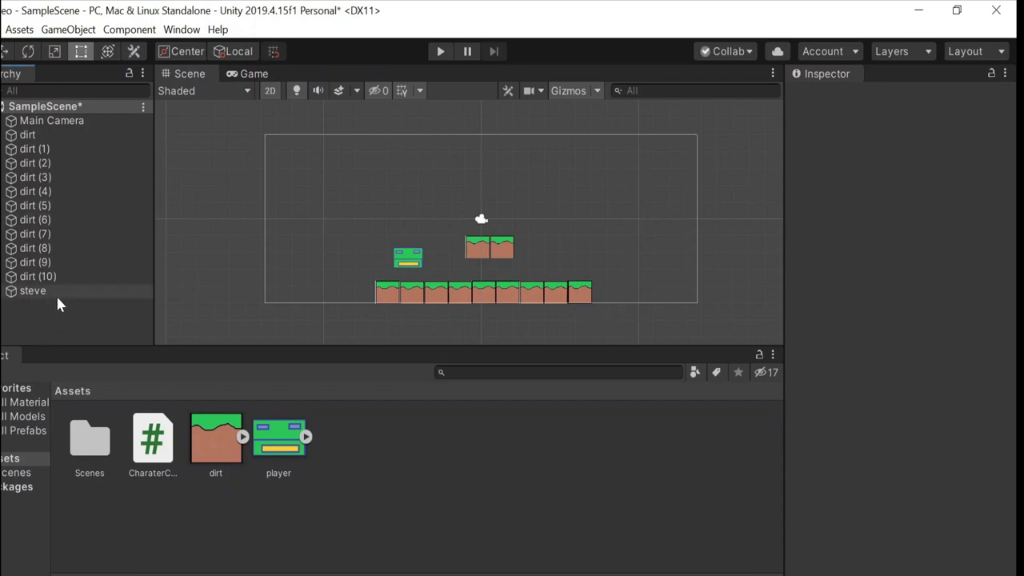
{"action": "right_click", "coordinate": [51, 290]}
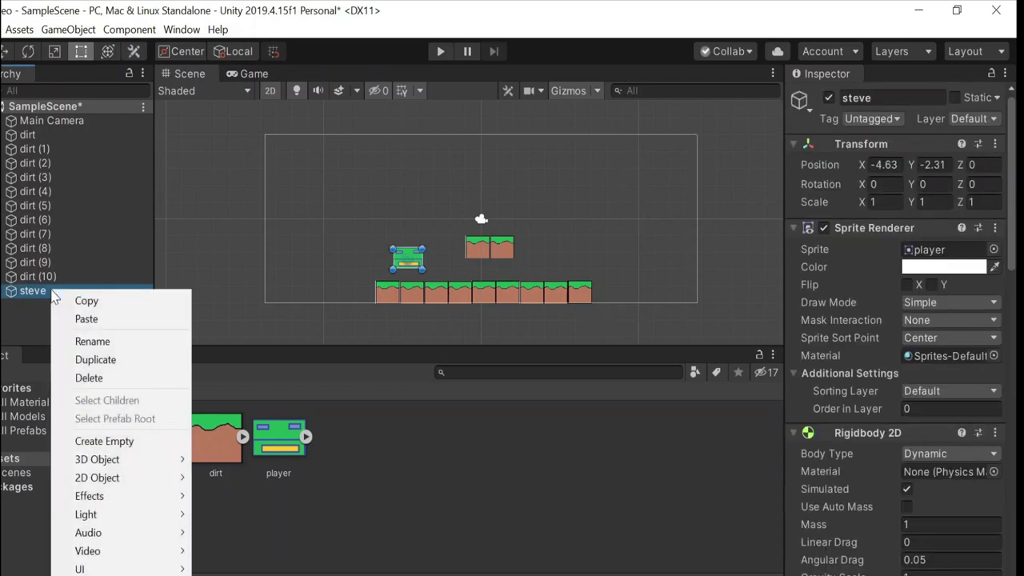
{"action": "left_click", "coordinate": [158, 445]}
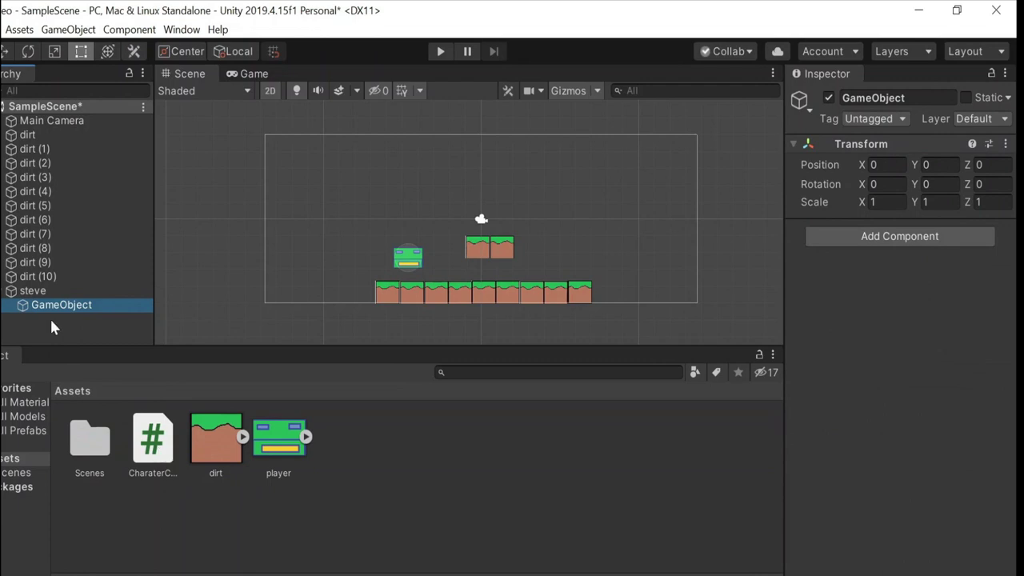
{"action": "left_click", "coordinate": [951, 93]}
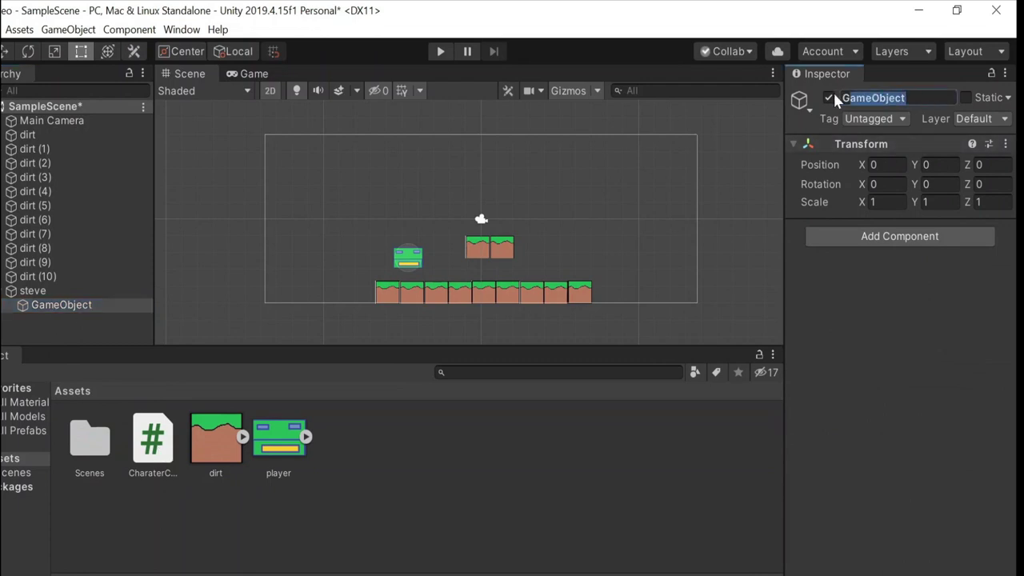
{"action": "type", "text": "Shoo"}
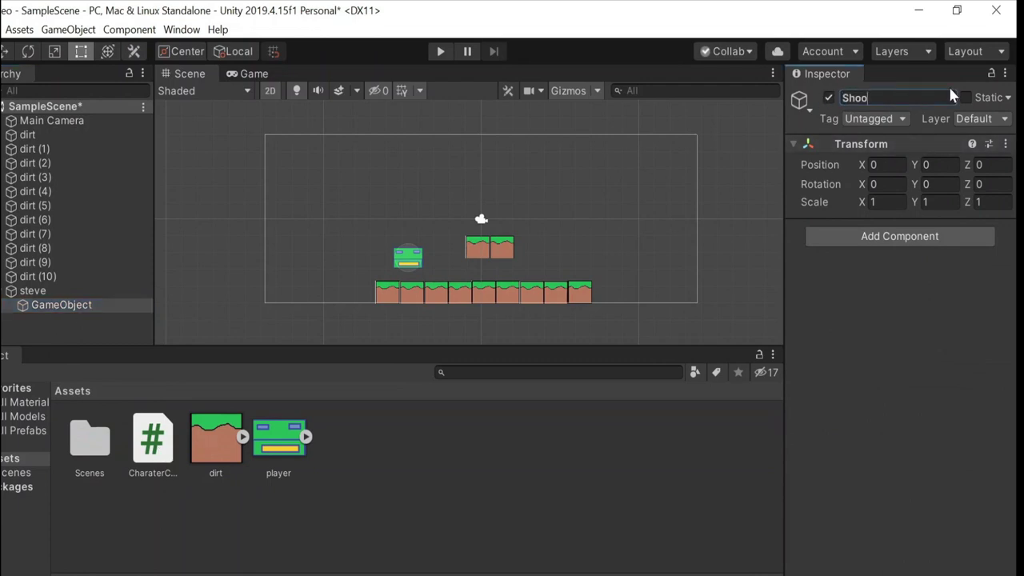
{"action": "type", "text": "tingPoint"}
{"action": "key", "text": "Return"}
Move ShootingPoint down onto steve's yellow mouth, at about Y -0.37, and deselect it.
{"action": "scroll", "coordinate": [420, 264], "scroll_direction": "up", "scroll_amount": 10}
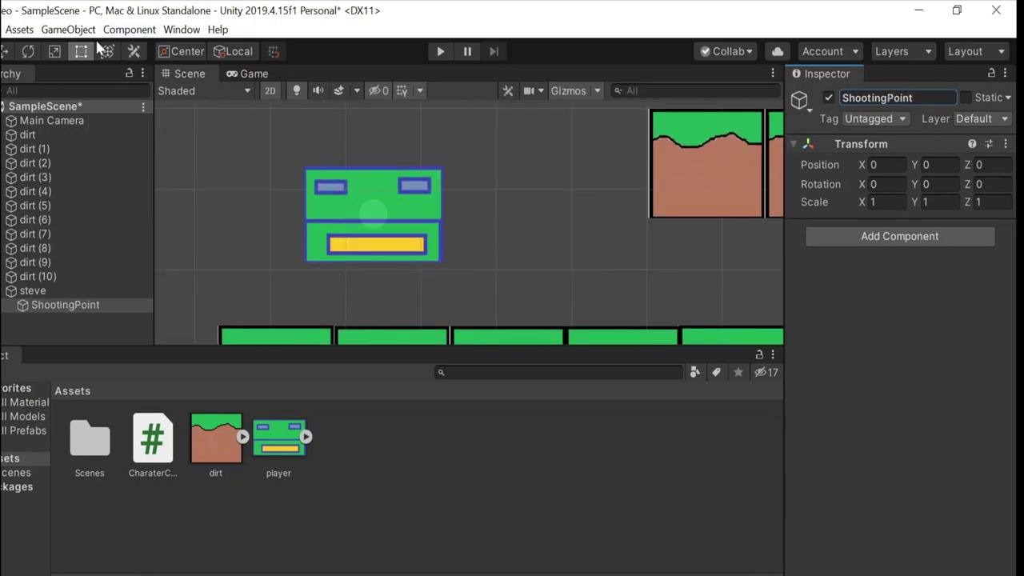
{"action": "left_click", "coordinate": [6, 51]}
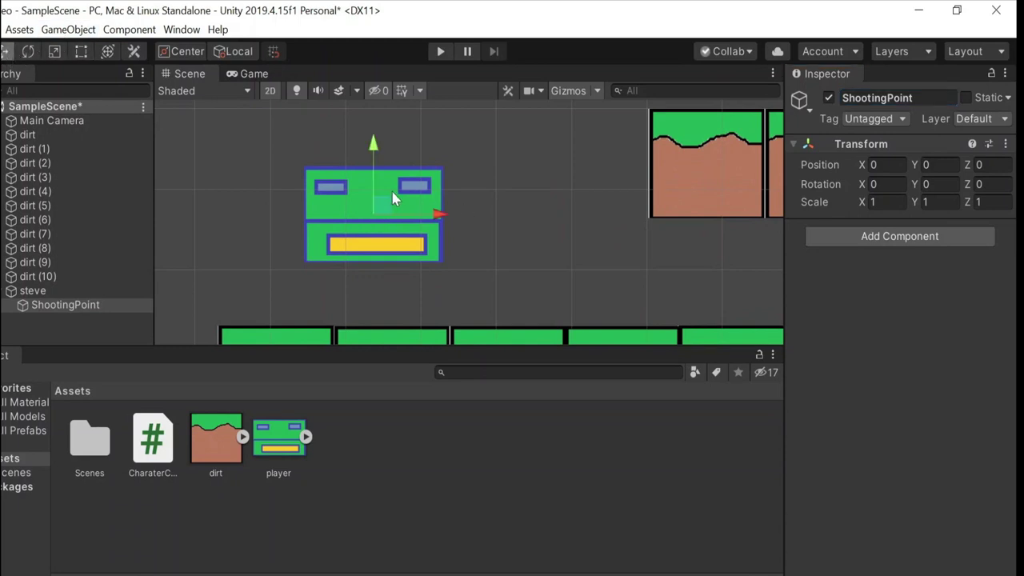
{"action": "left_click_drag", "start_coordinate": [382, 201], "coordinate": [378, 231]}
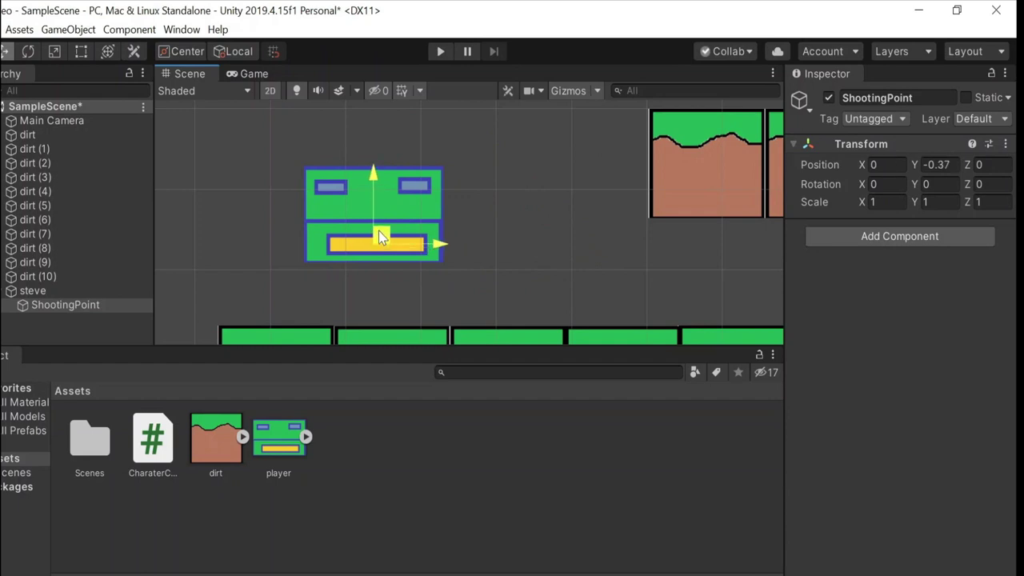
{"action": "left_click", "coordinate": [621, 210]}
Select steve in the scene and add a new script component named Weapon to it.
{"action": "scroll", "coordinate": [552, 235], "scroll_direction": "down", "scroll_amount": 6}
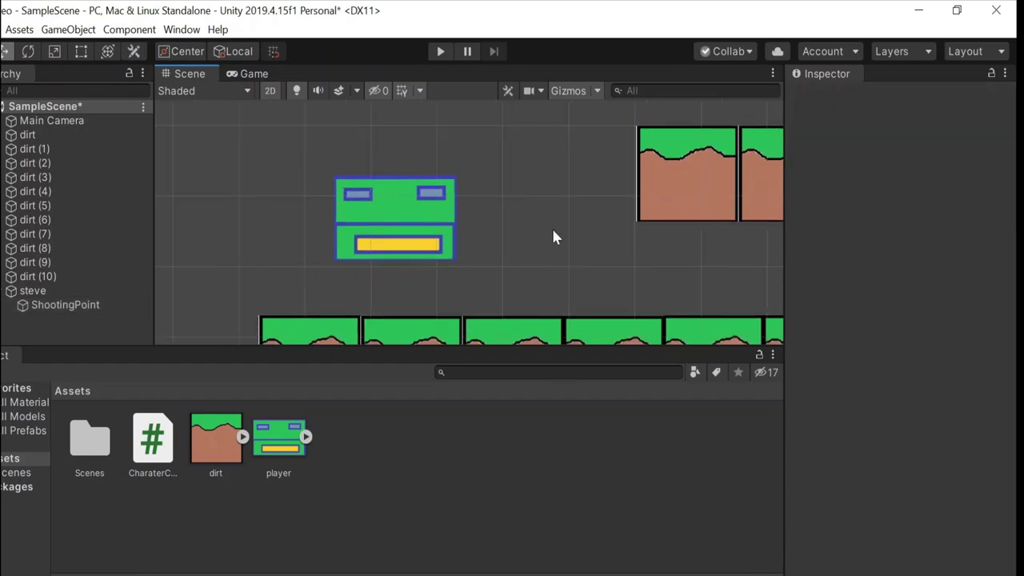
{"action": "middle_click_drag", "start_coordinate": [716, 192], "coordinate": [566, 187]}
{"action": "scroll", "coordinate": [616, 176], "scroll_direction": "down", "scroll_amount": 2}
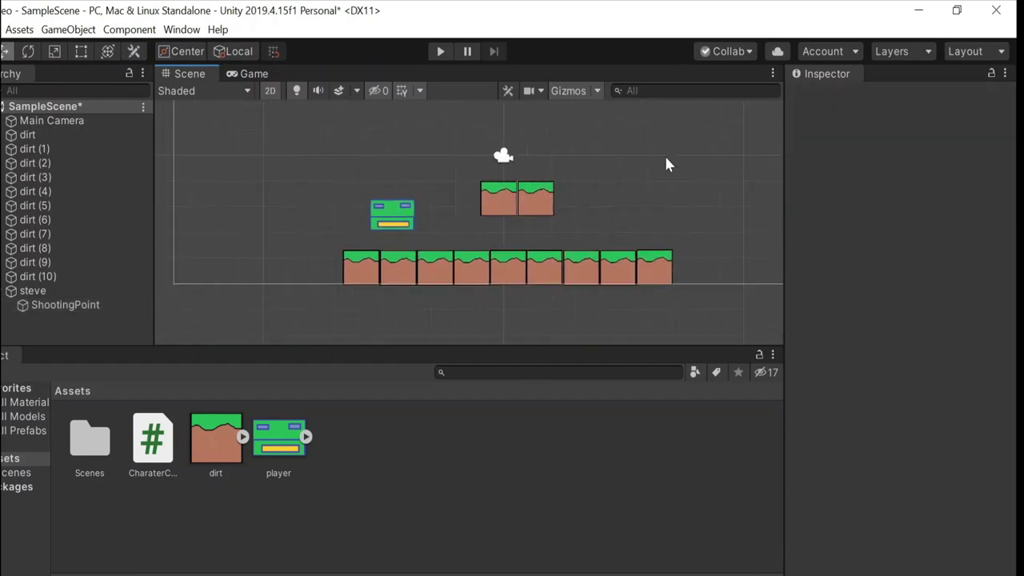
{"action": "middle_click_drag", "start_coordinate": [719, 144], "coordinate": [577, 240]}
{"action": "left_click", "coordinate": [324, 286]}
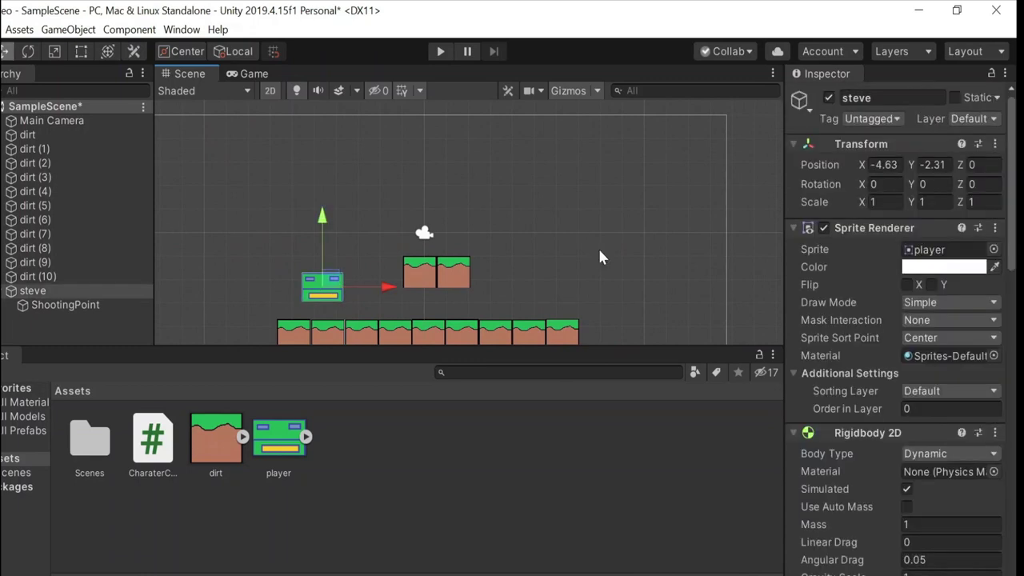
{"action": "middle_click_drag", "start_coordinate": [672, 232], "coordinate": [709, 196]}
{"action": "scroll", "coordinate": [896, 384], "scroll_direction": "down", "scroll_amount": 10}
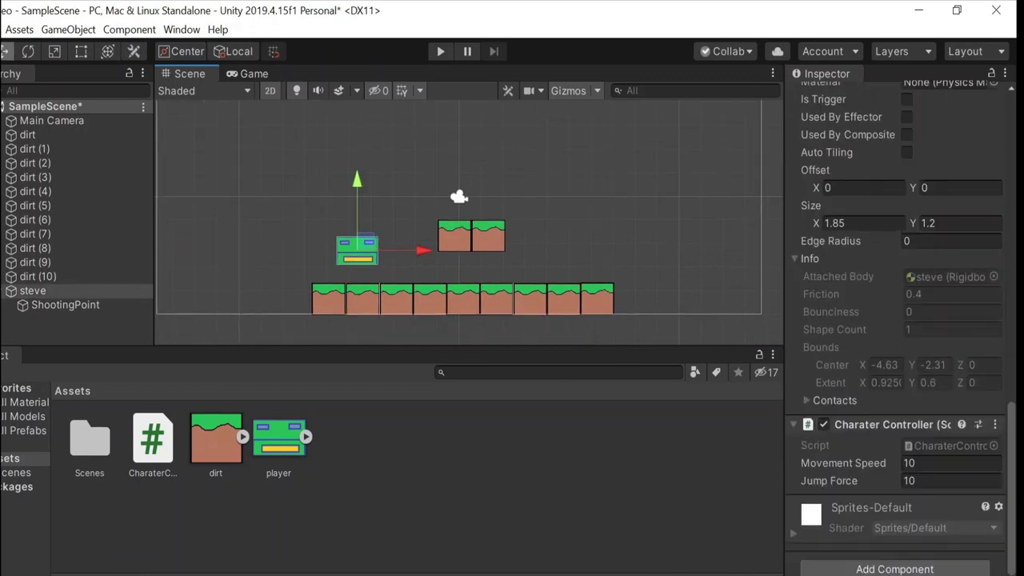
{"action": "left_click", "coordinate": [853, 565]}
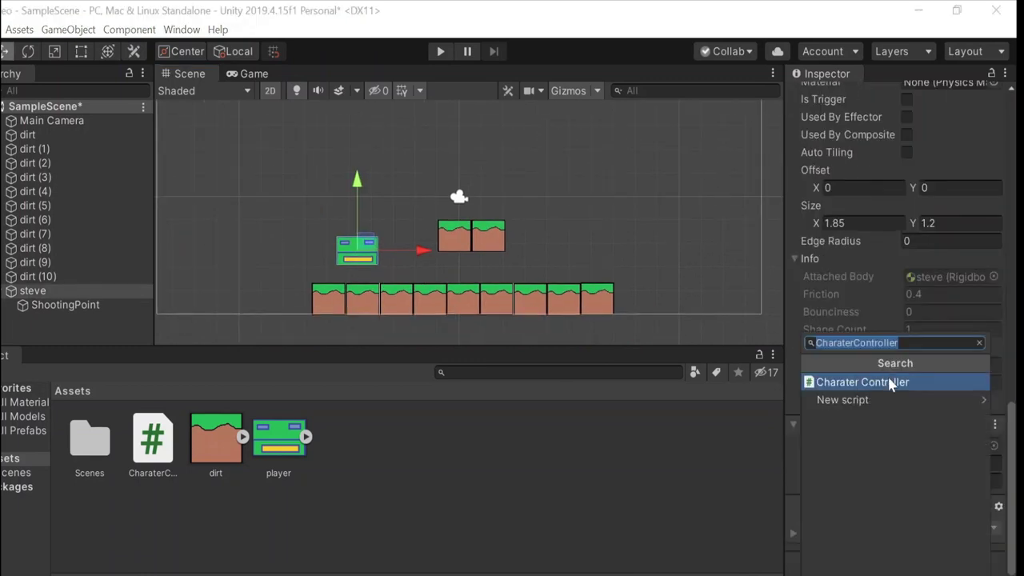
{"action": "key", "text": "BackSpace"}
{"action": "type", "text": "Weapon"}
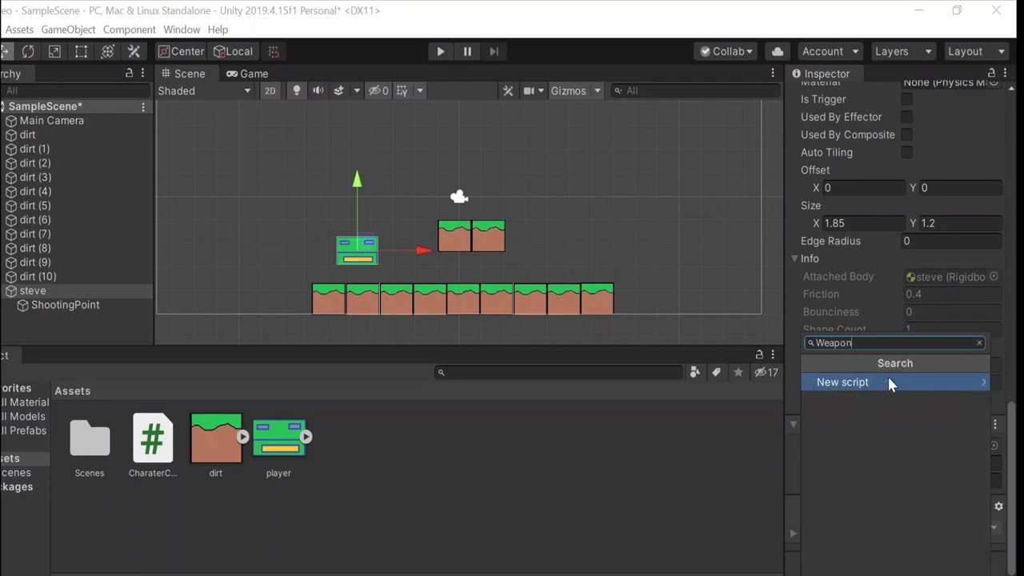
{"action": "left_click", "coordinate": [885, 382]}
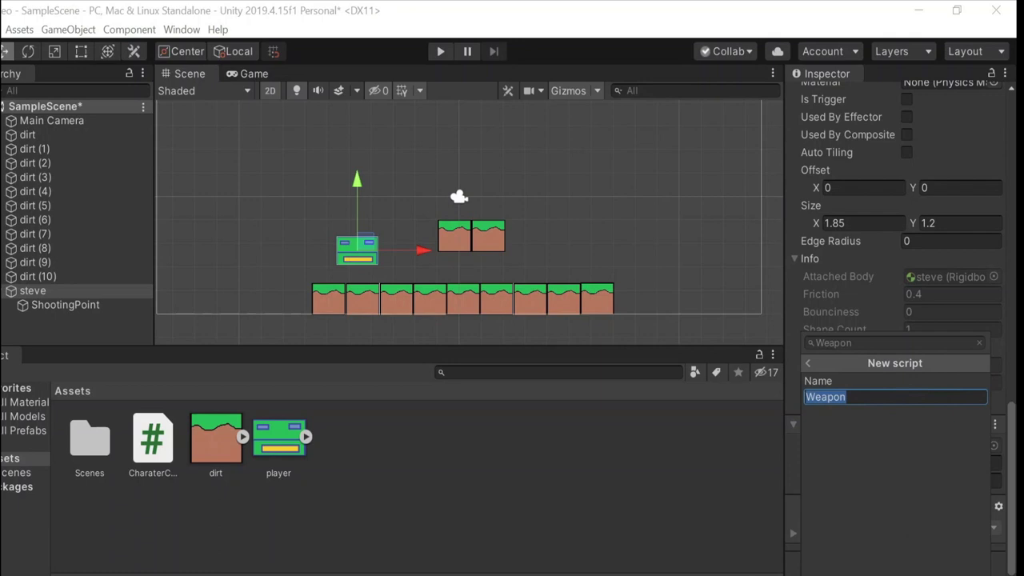
{"action": "key", "text": "Return"}
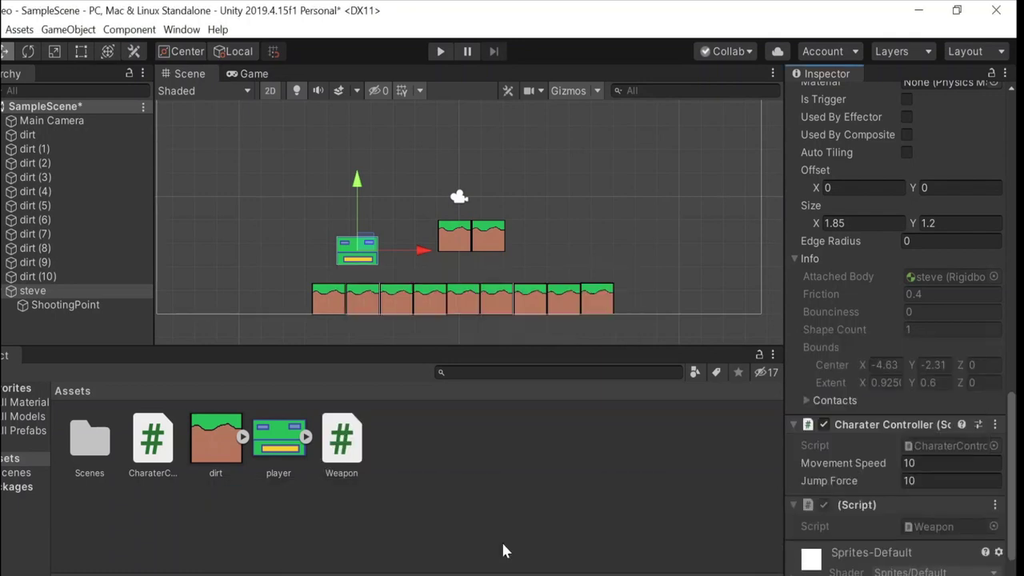
Open the Weapon script in Visual Studio Code and return to Unity.
{"action": "double_click", "coordinate": [336, 452]}
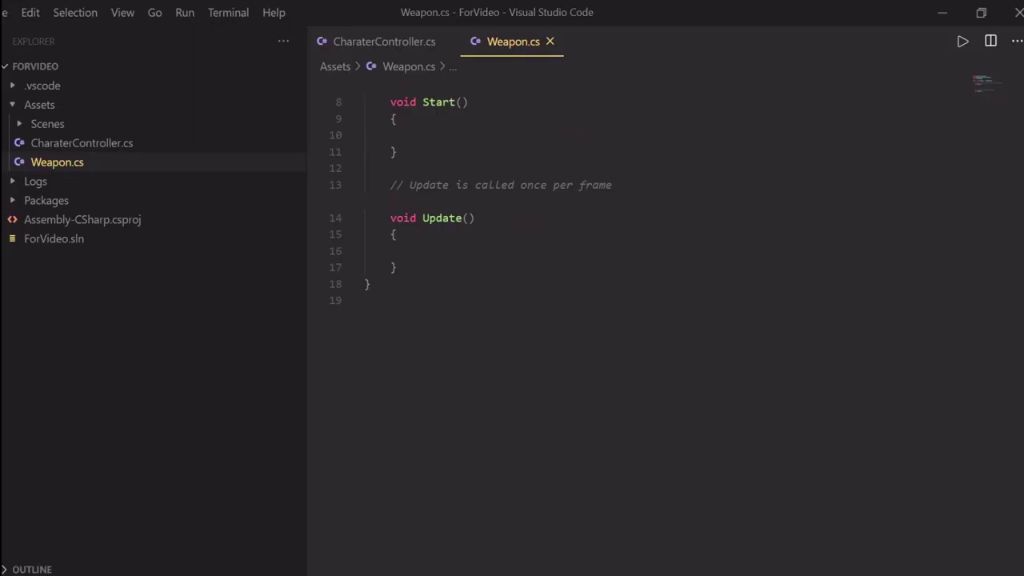
{"action": "left_click", "coordinate": [942, 22]}
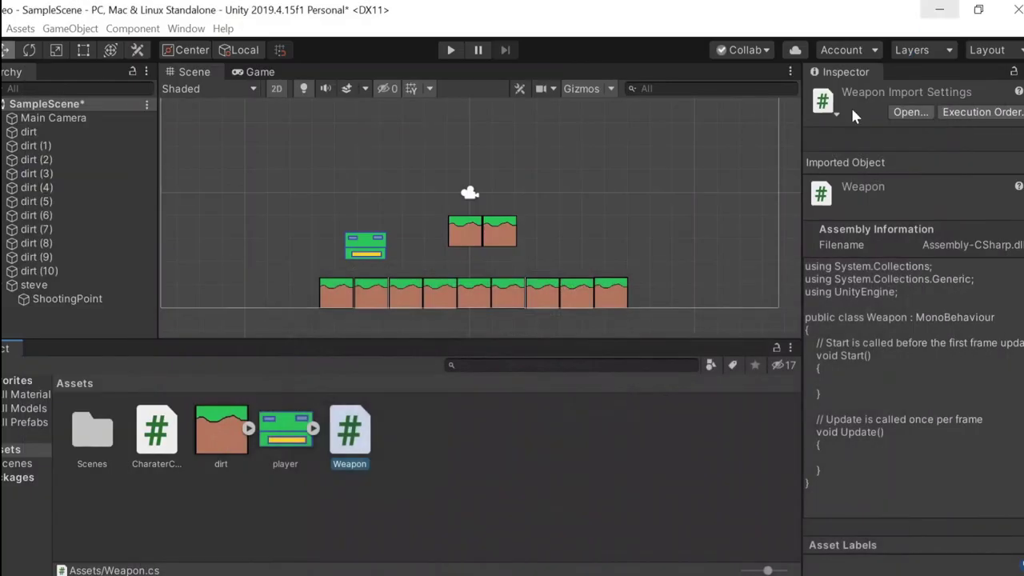
Create a new 2D sprite object in the scene and assign it the Knob sprite.
{"action": "left_click", "coordinate": [428, 166]}
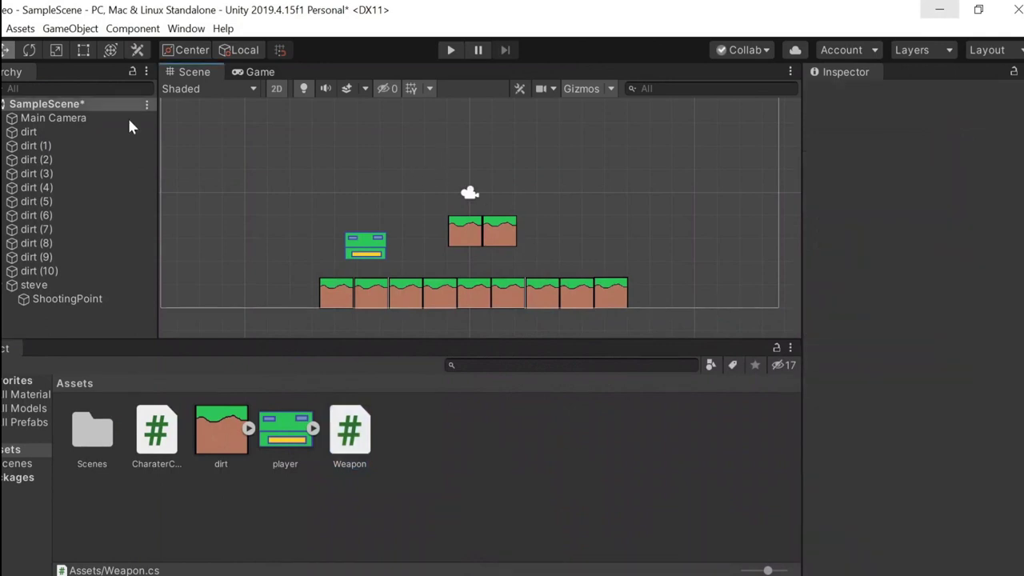
{"action": "right_click", "coordinate": [27, 329]}
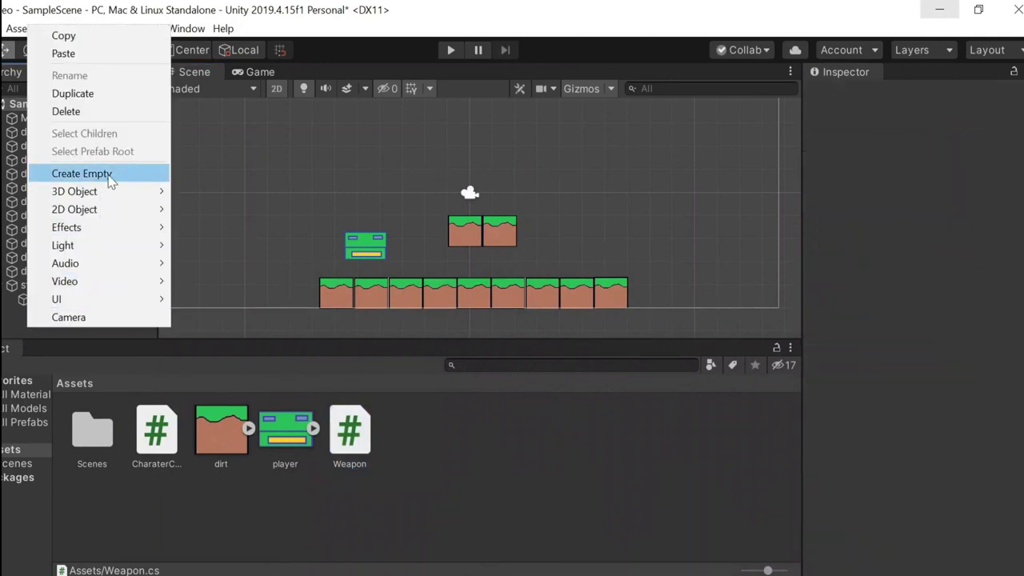
{"action": "mouse_move", "coordinate": [119, 210]}
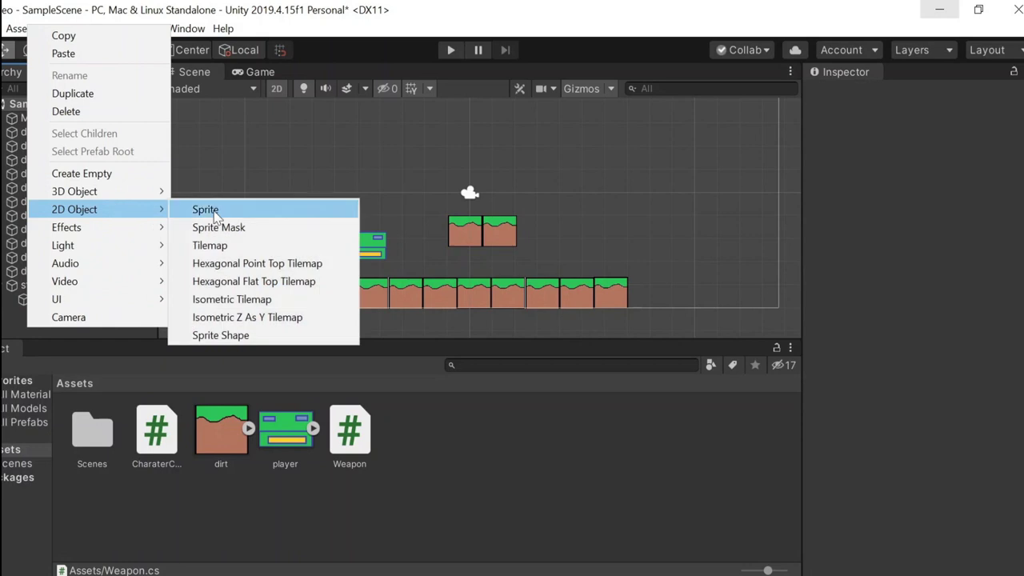
{"action": "left_click", "coordinate": [201, 207]}
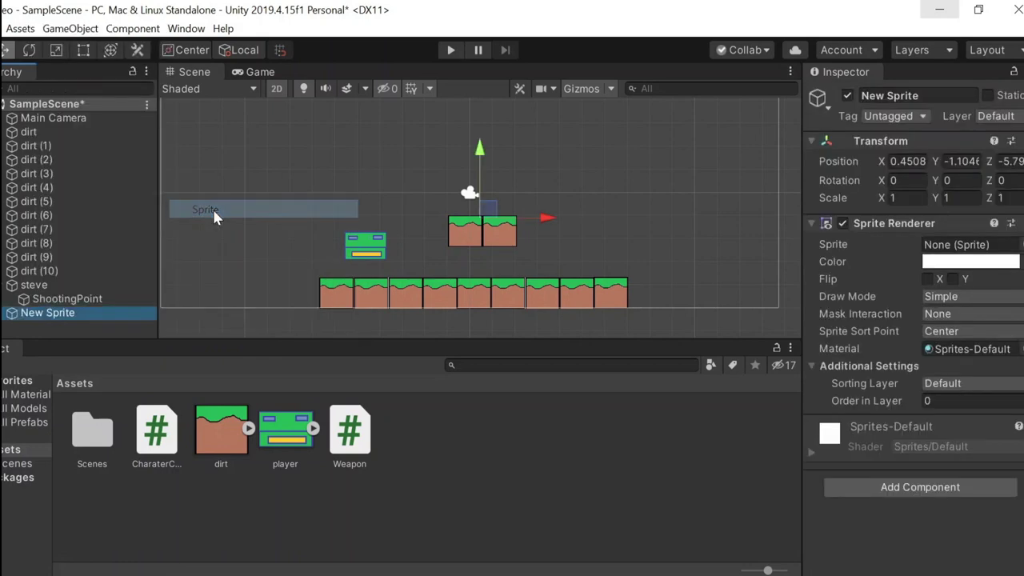
{"action": "left_click", "coordinate": [867, 223]}
{"action": "left_click", "coordinate": [868, 224]}
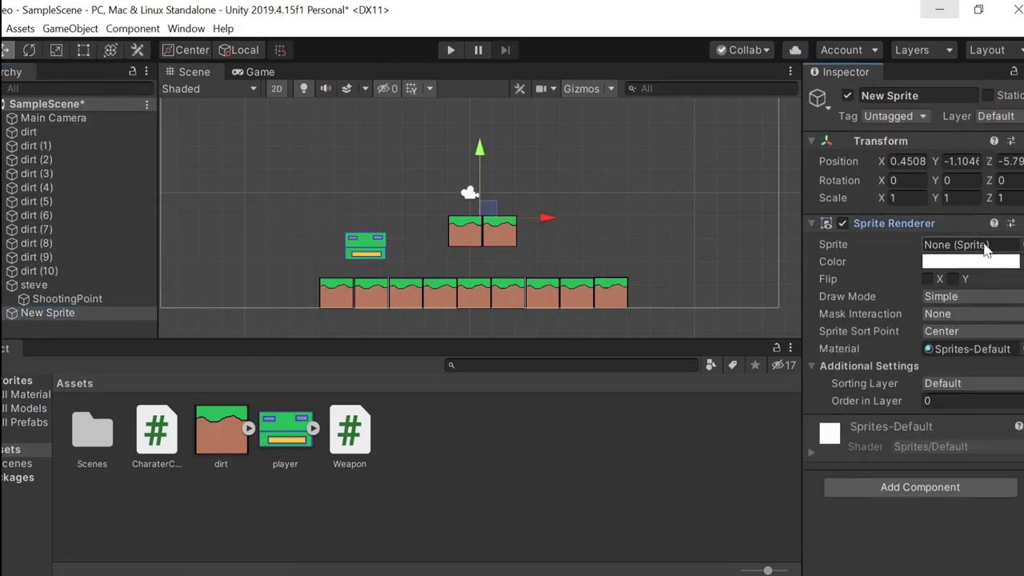
{"action": "left_click", "coordinate": [1019, 245]}
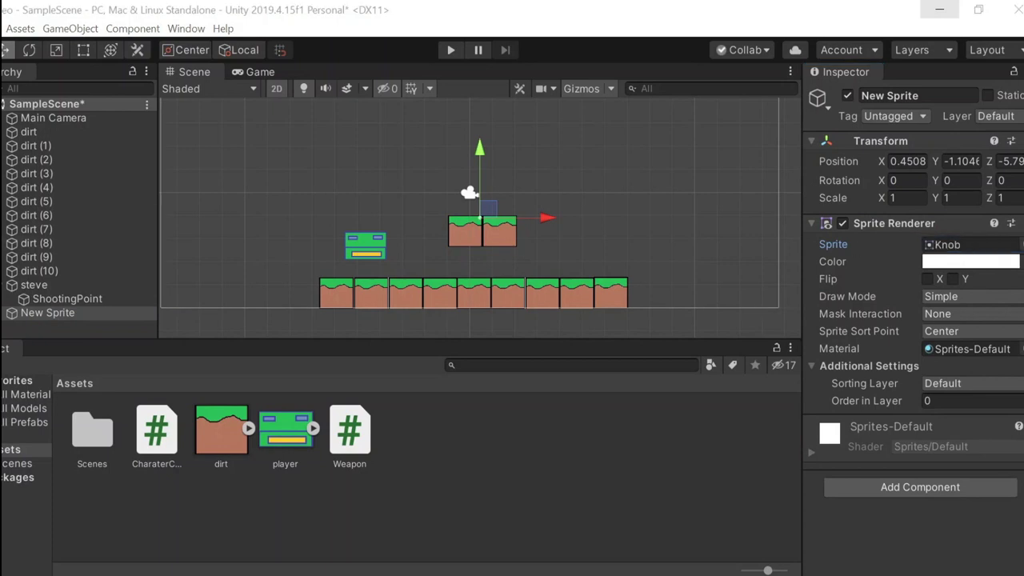
Move the knob sprite to the open space between steve and the floating dirt blocks, at about X -1.88, Y -1.08.
{"action": "scroll", "coordinate": [518, 242], "scroll_direction": "up", "scroll_amount": 6}
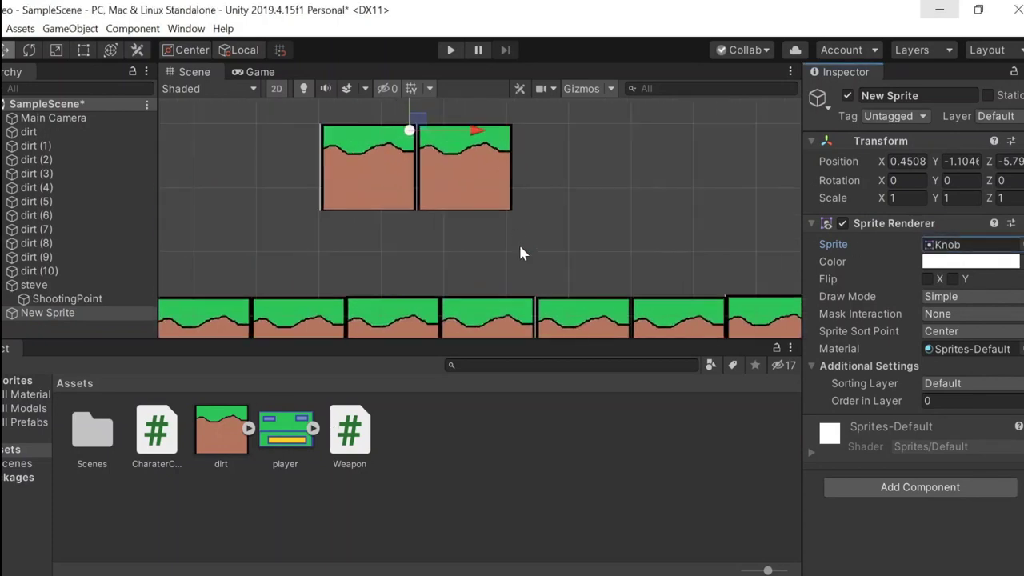
{"action": "middle_click_drag", "start_coordinate": [504, 136], "coordinate": [592, 185]}
{"action": "left_click_drag", "start_coordinate": [505, 170], "coordinate": [359, 169]}
{"action": "left_click", "coordinate": [497, 161]}
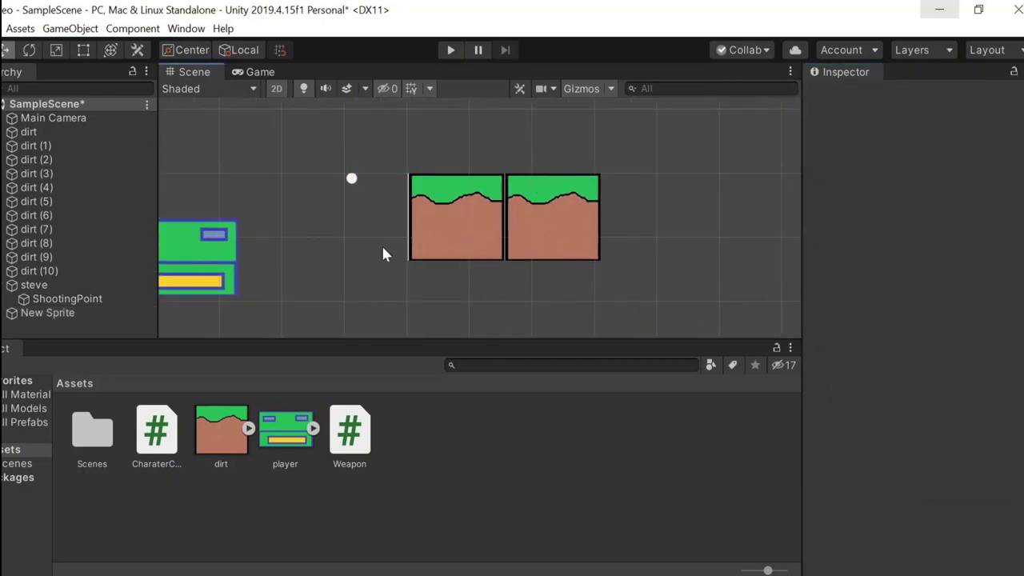
Add a Circle Collider 2D component to the knob sprite.
{"action": "left_click", "coordinate": [351, 178]}
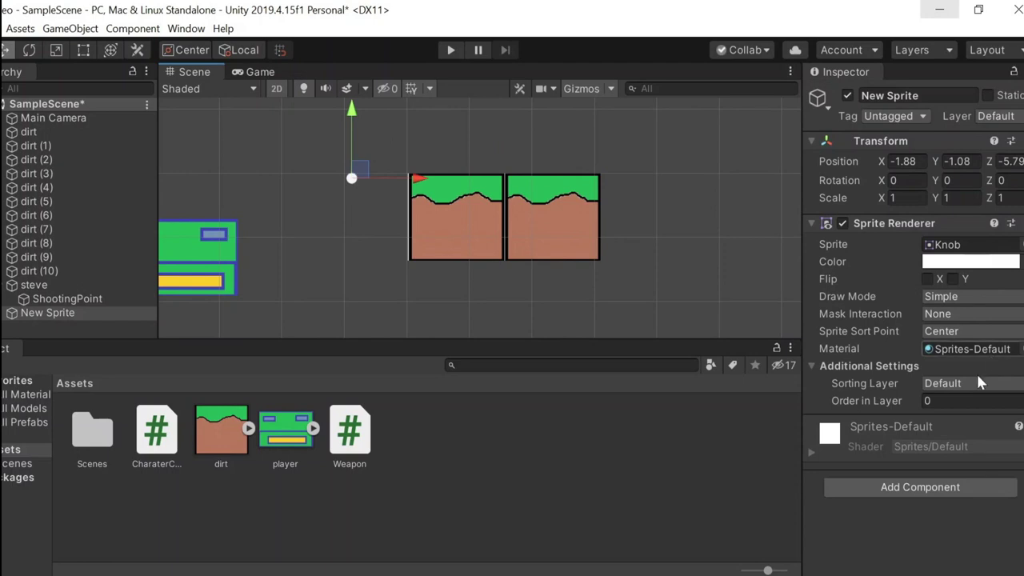
{"action": "left_click", "coordinate": [877, 488]}
{"action": "key", "text": "BackSpace"}
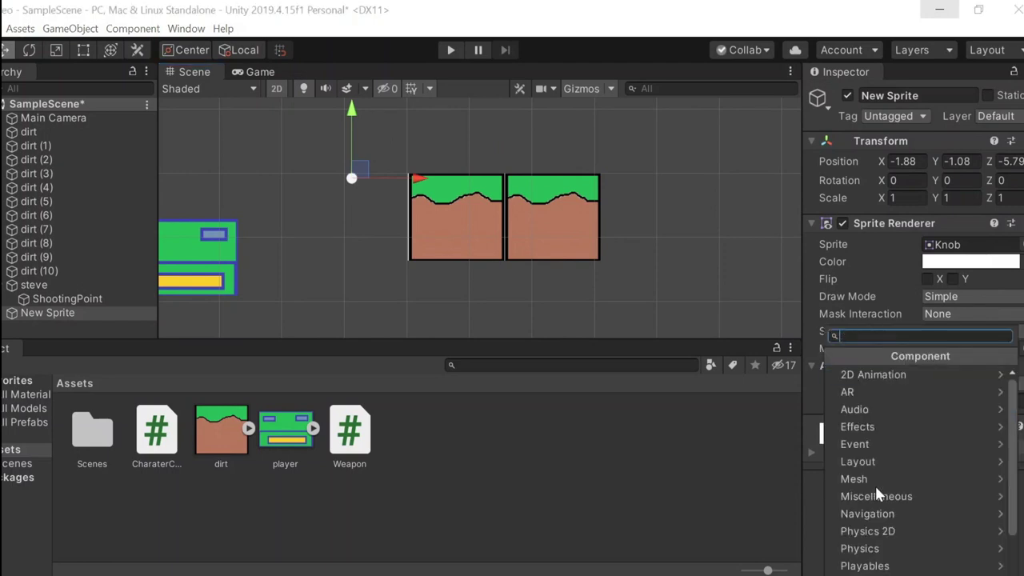
{"action": "type", "text": "col"}
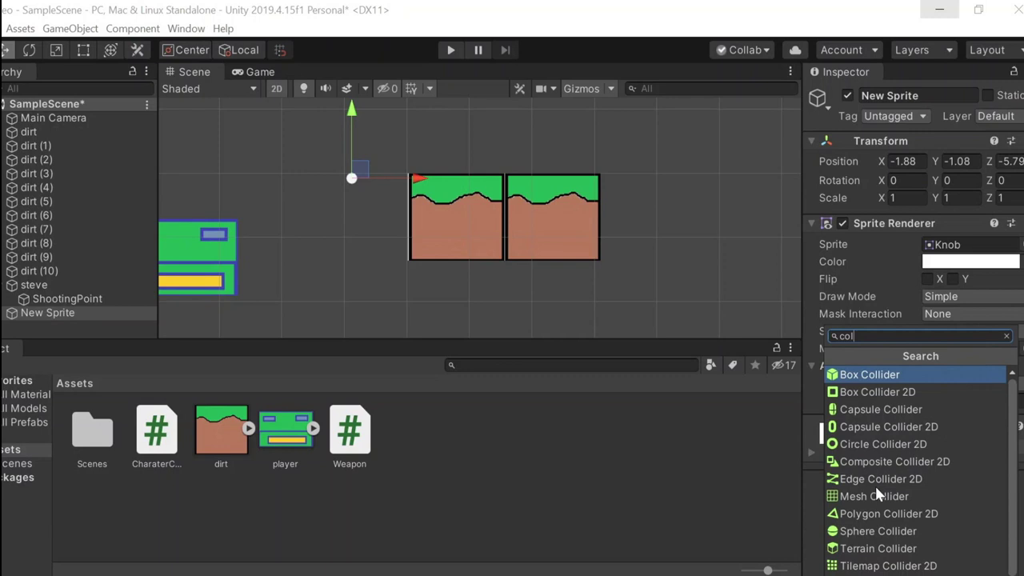
{"action": "key", "text": "Down"}
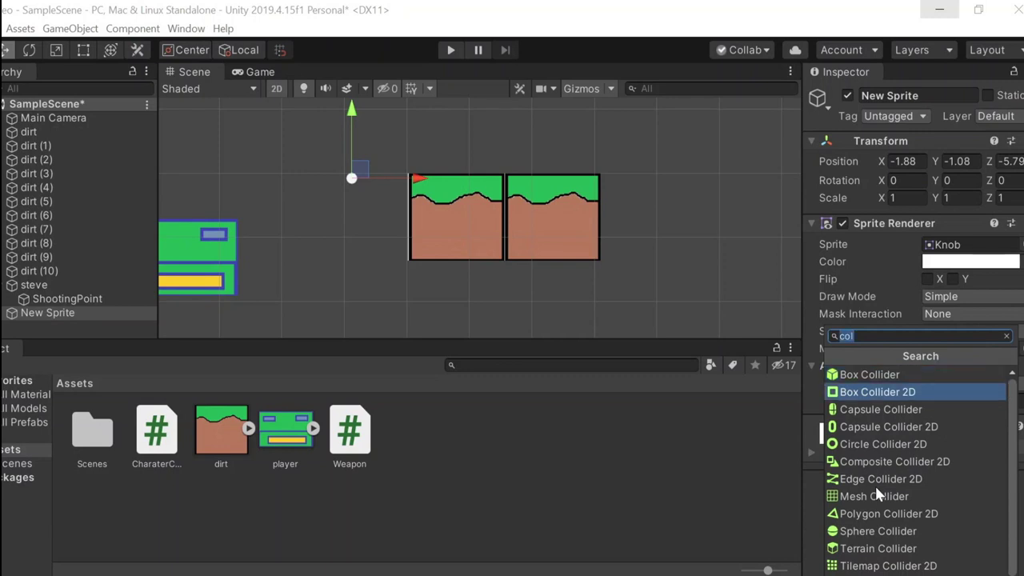
{"action": "key", "text": "Up"}
{"action": "key", "text": "BackSpace"}
{"action": "type", "text": "circ"}
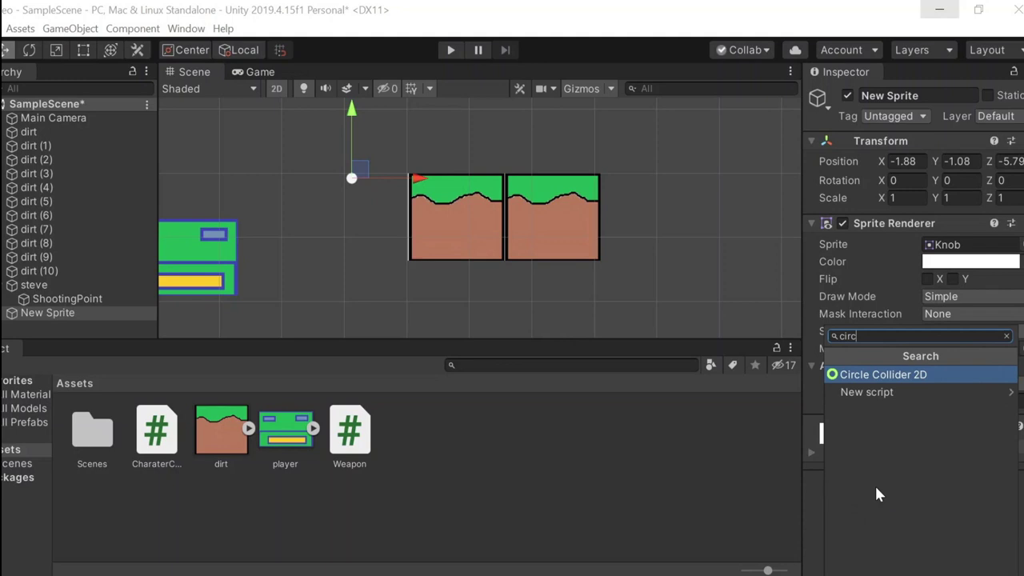
{"action": "key", "text": "Return"}
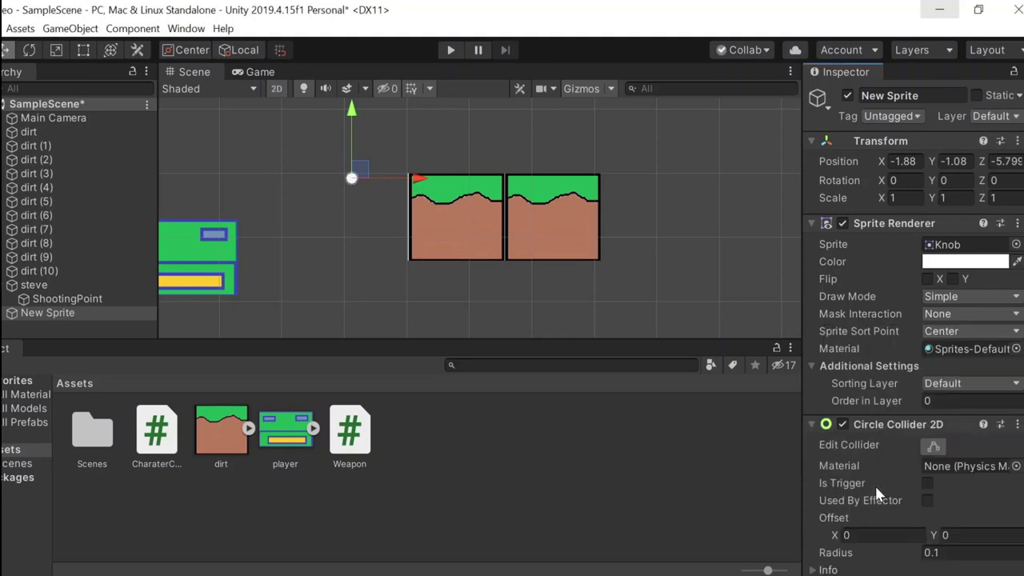
Add a Rigidbody 2D component to the knob sprite.
{"action": "scroll", "coordinate": [937, 504], "scroll_direction": "down", "scroll_amount": 3}
{"action": "left_click", "coordinate": [907, 559]}
{"action": "key", "text": "BackSpace"}
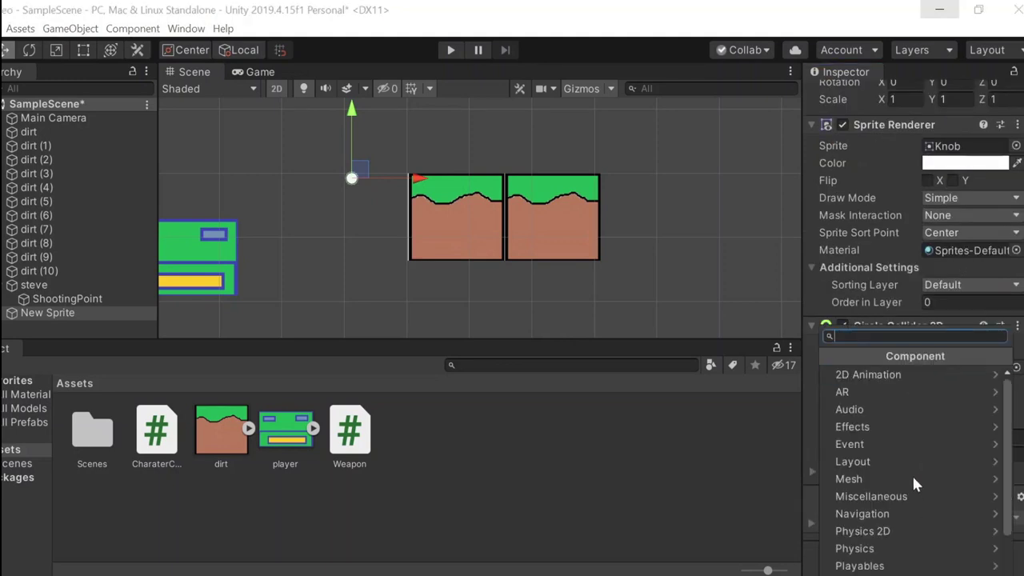
{"action": "type", "text": "rigi"}
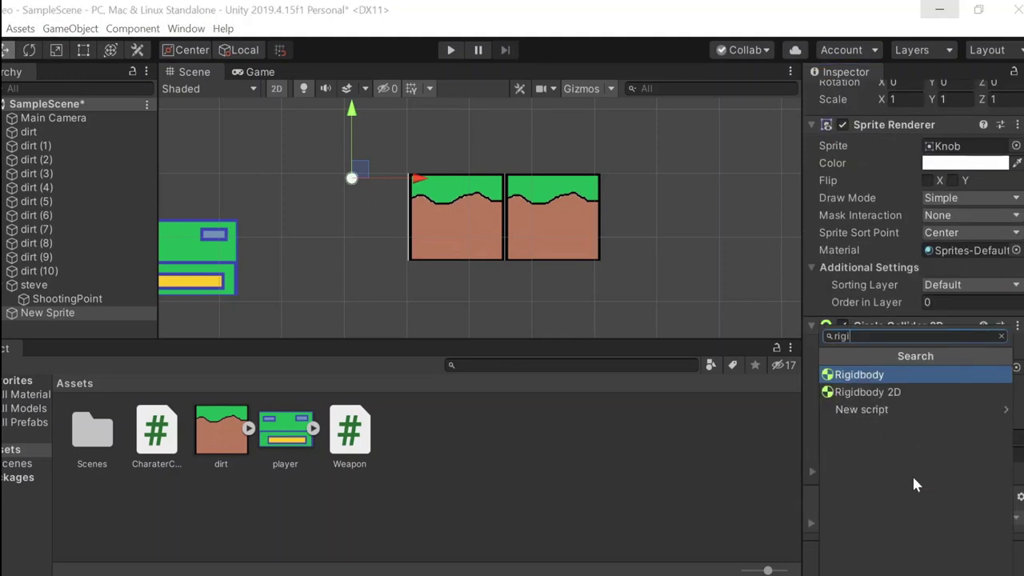
{"action": "left_click", "coordinate": [880, 392]}
Set the Gravity Scale of the knob sprite's Rigidbody 2D to 0 and deselect the sprite.
{"action": "scroll", "coordinate": [928, 392], "scroll_direction": "down", "scroll_amount": 5}
{"action": "scroll", "coordinate": [940, 392], "scroll_direction": "up", "scroll_amount": 6}
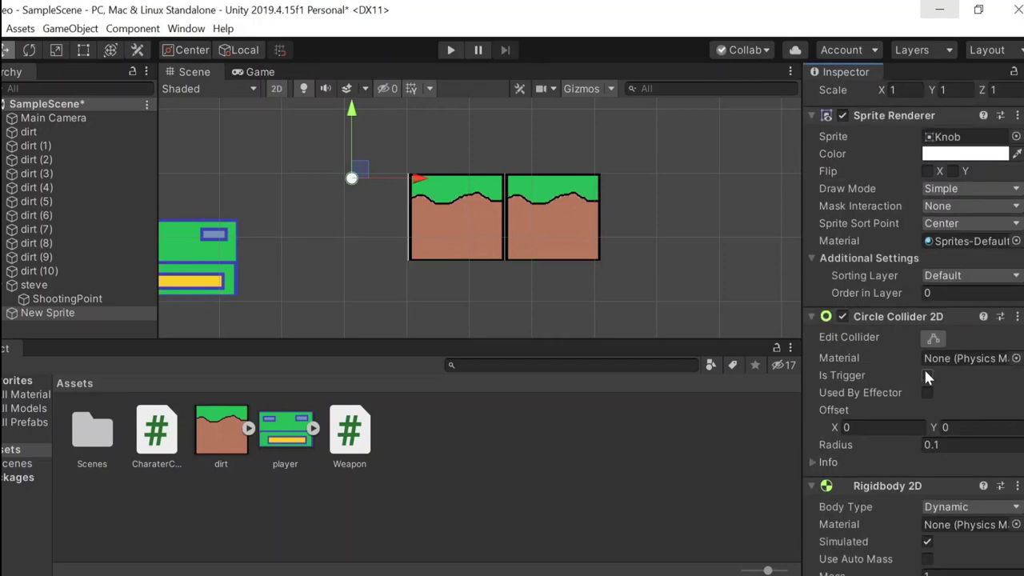
{"action": "scroll", "coordinate": [931, 422], "scroll_direction": "down", "scroll_amount": 4}
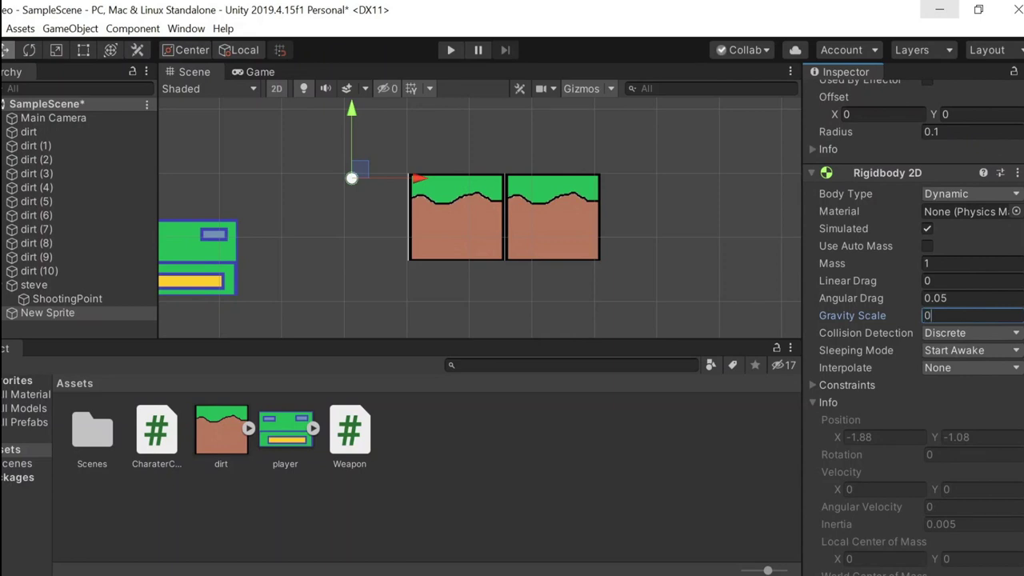
{"action": "left_click", "coordinate": [707, 510]}
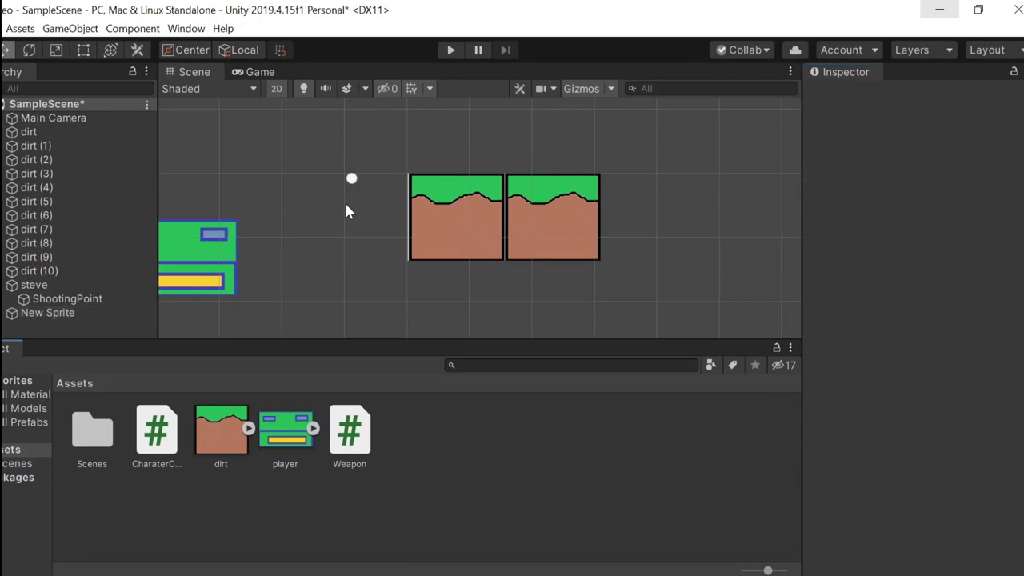
Reselect the knob sprite and freeze its Rigidbody 2D rotation on Z.
{"action": "left_click", "coordinate": [353, 180]}
{"action": "scroll", "coordinate": [997, 339], "scroll_direction": "down", "scroll_amount": 10}
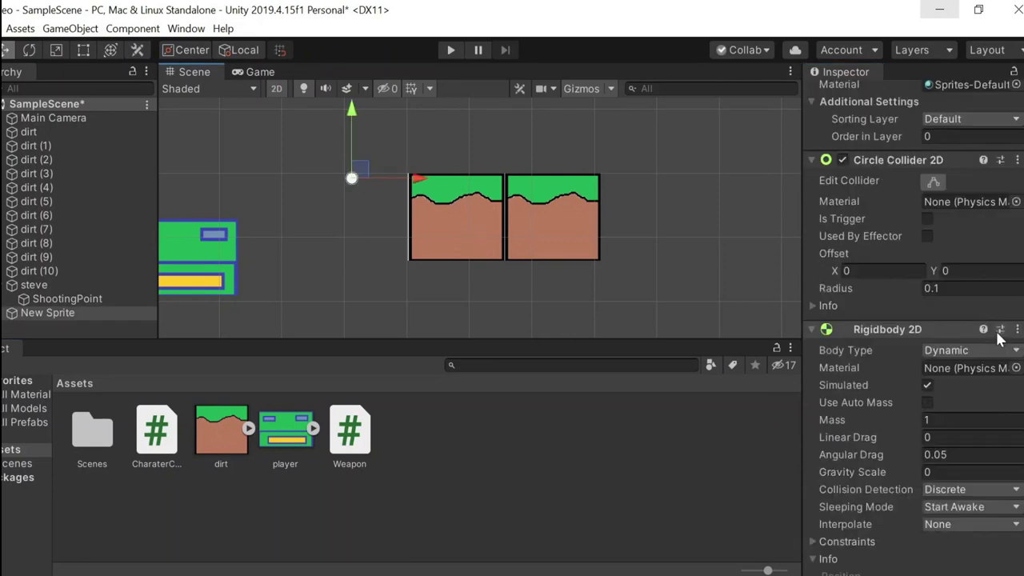
{"action": "scroll", "coordinate": [996, 340], "scroll_direction": "down", "scroll_amount": 5}
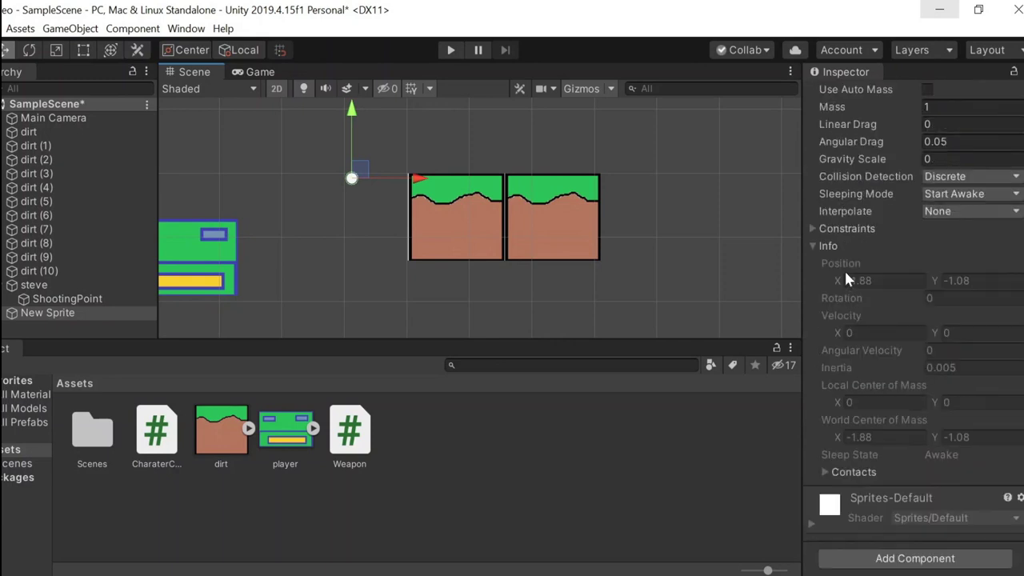
{"action": "left_click", "coordinate": [813, 228]}
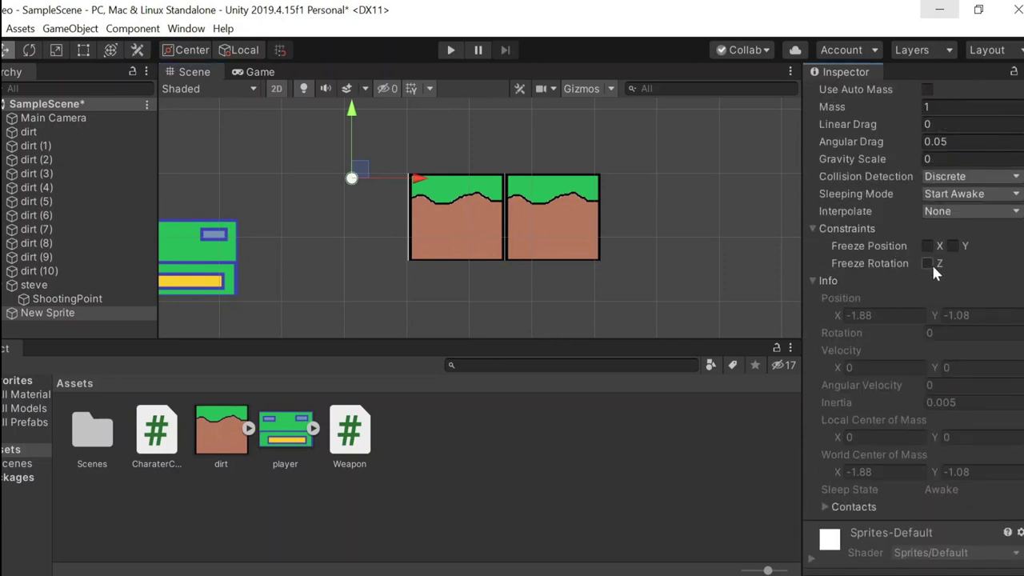
{"action": "left_click", "coordinate": [929, 264]}
{"action": "scroll", "coordinate": [978, 294], "scroll_direction": "up", "scroll_amount": 5}
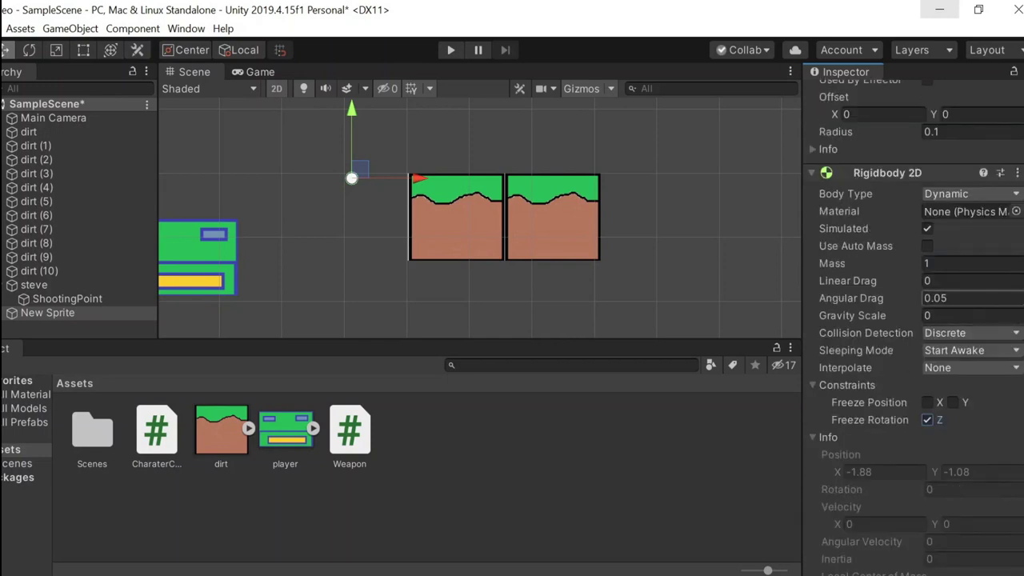
Set the Collision Detection of the knob sprite's Rigidbody 2D to Continuous.
{"action": "scroll", "coordinate": [914, 329], "scroll_direction": "down", "scroll_amount": 6}
{"action": "scroll", "coordinate": [914, 320], "scroll_direction": "up", "scroll_amount": 5}
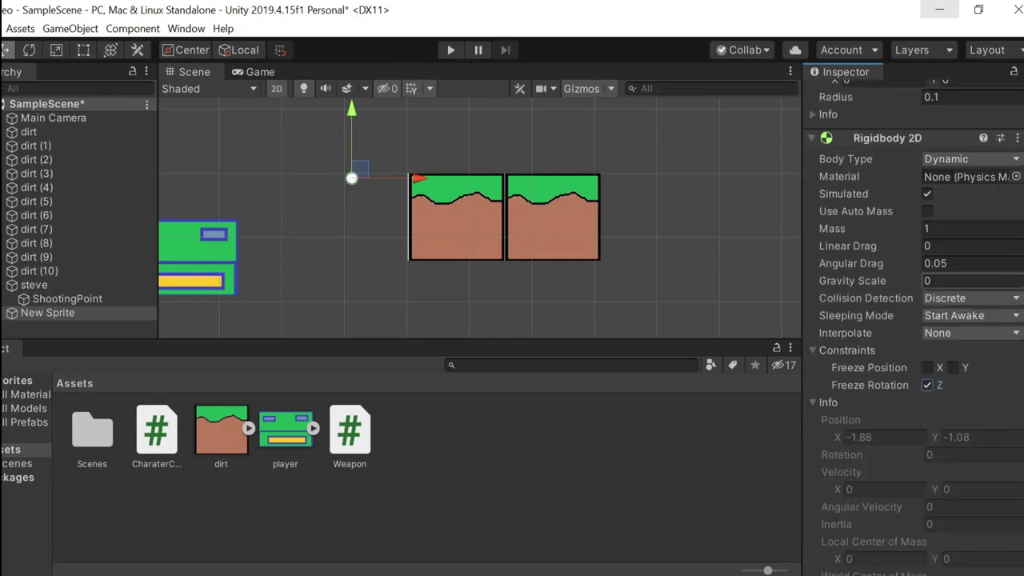
{"action": "left_click", "coordinate": [986, 298]}
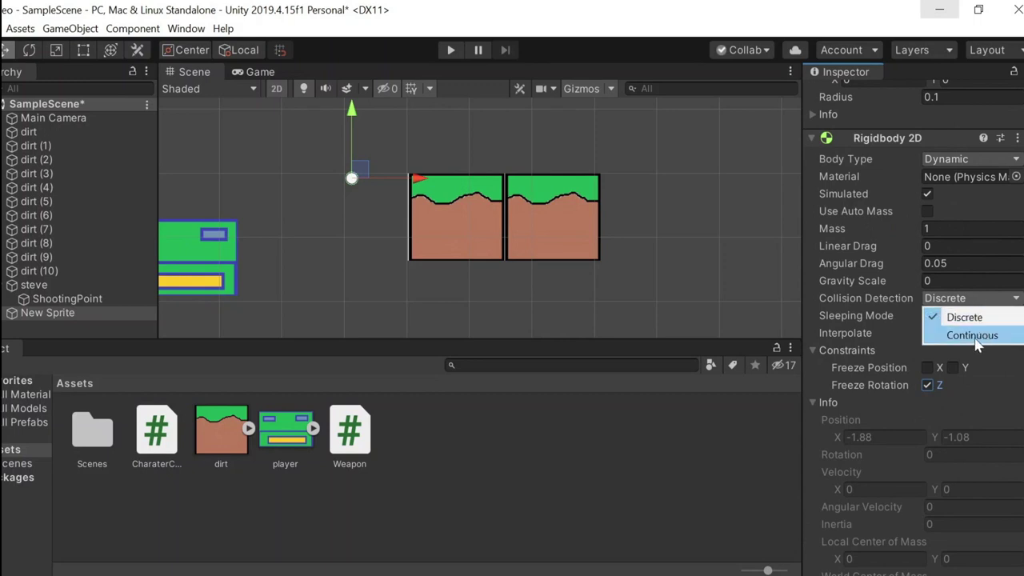
{"action": "left_click", "coordinate": [973, 336]}
Review the knob sprite's component settings, including the contacts information of its Rigidbody 2D.
{"action": "scroll", "coordinate": [1002, 389], "scroll_direction": "down", "scroll_amount": 5}
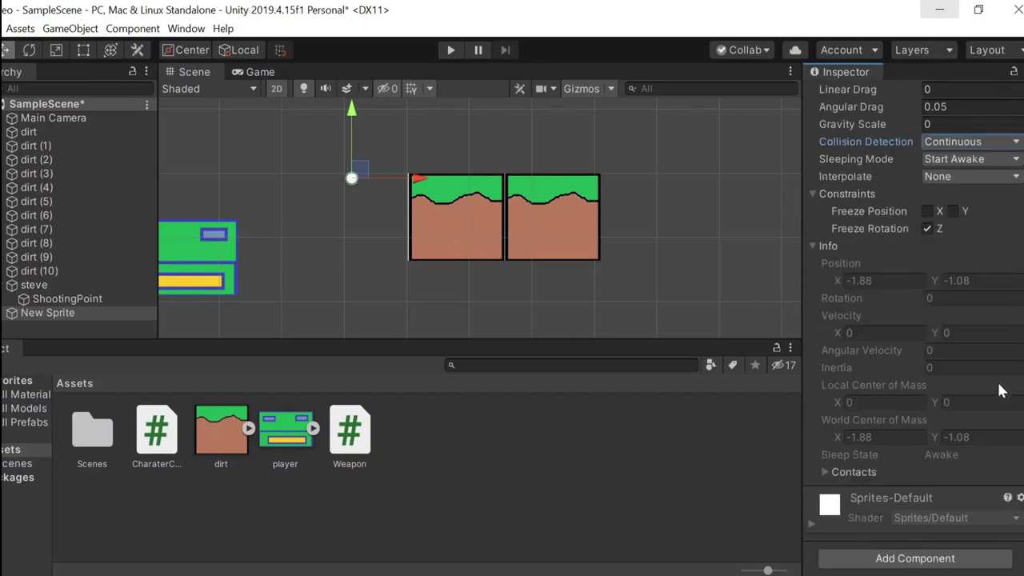
{"action": "scroll", "coordinate": [999, 386], "scroll_direction": "up", "scroll_amount": 5}
{"action": "scroll", "coordinate": [998, 383], "scroll_direction": "down", "scroll_amount": 5}
{"action": "scroll", "coordinate": [847, 475], "scroll_direction": "up", "scroll_amount": 5}
{"action": "scroll", "coordinate": [846, 475], "scroll_direction": "down", "scroll_amount": 5}
{"action": "left_click", "coordinate": [848, 472]}
{"action": "scroll", "coordinate": [953, 454], "scroll_direction": "down", "scroll_amount": 1}
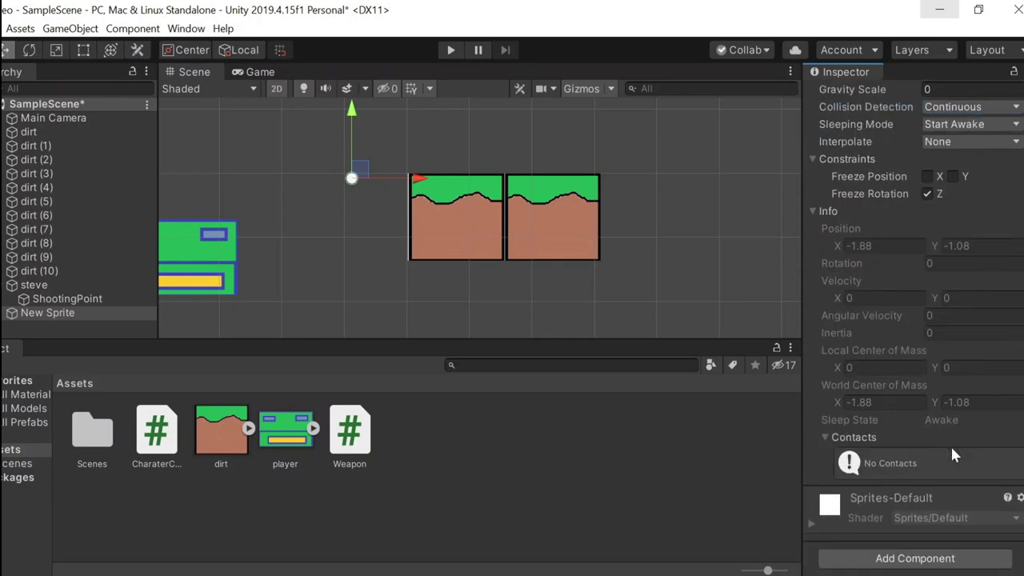
{"action": "scroll", "coordinate": [869, 420], "scroll_direction": "up", "scroll_amount": 15}
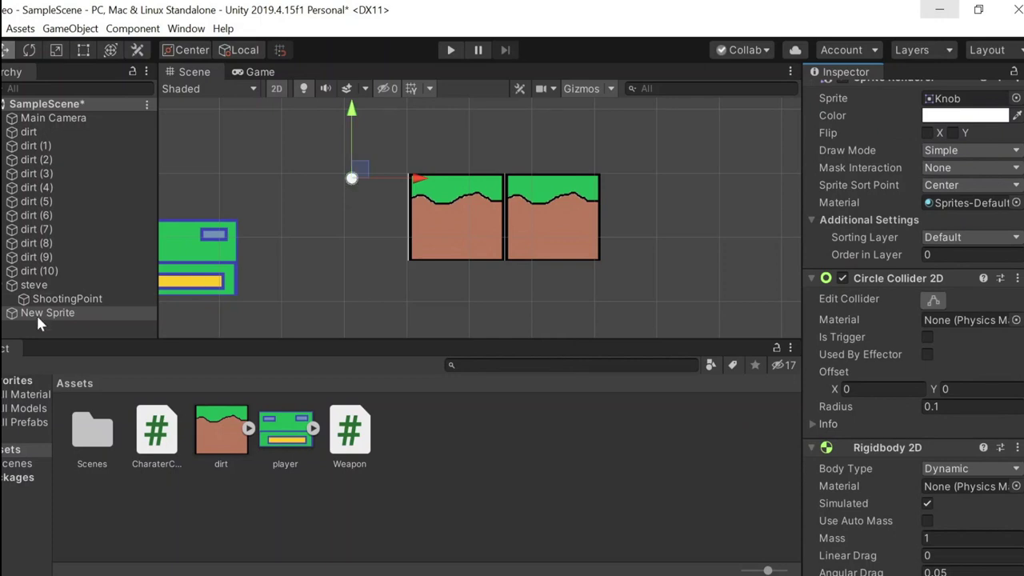
Save New Sprite as a prefab in the Assets folder and rename the prefab Bullet.
{"action": "left_click_drag", "start_coordinate": [44, 313], "coordinate": [426, 442]}
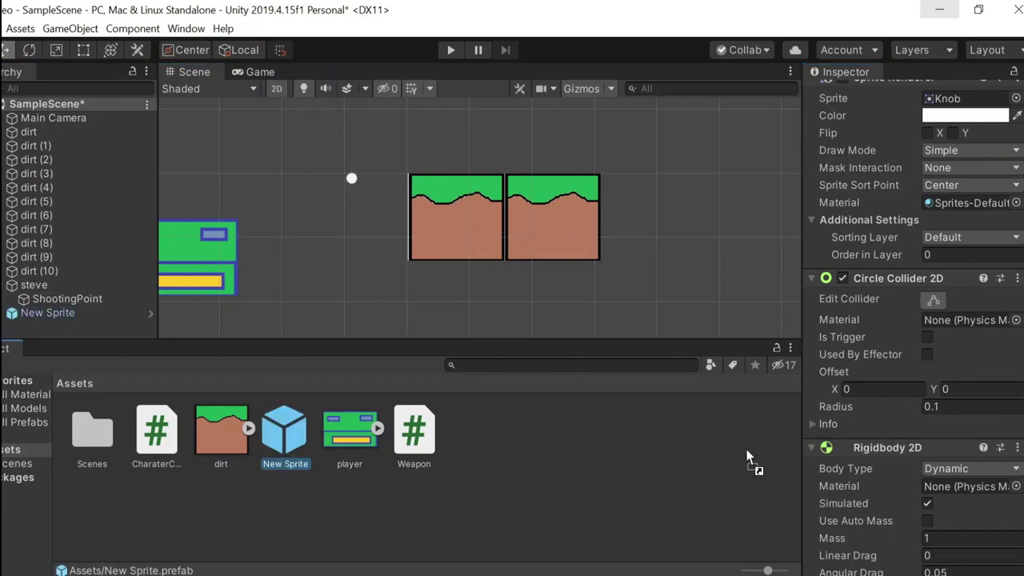
{"action": "right_click", "coordinate": [286, 425]}
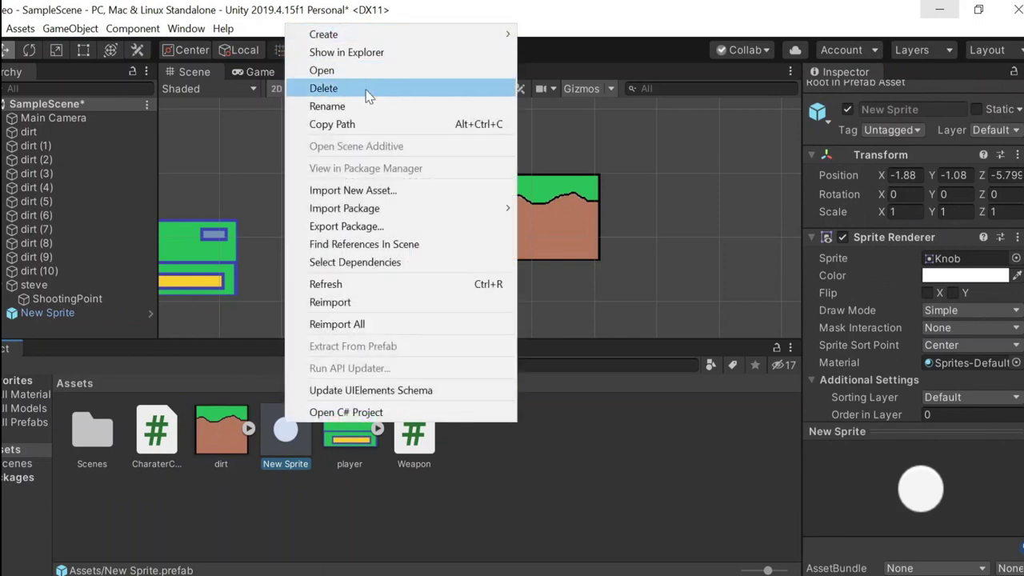
{"action": "left_click", "coordinate": [363, 124]}
{"action": "left_click", "coordinate": [467, 476]}
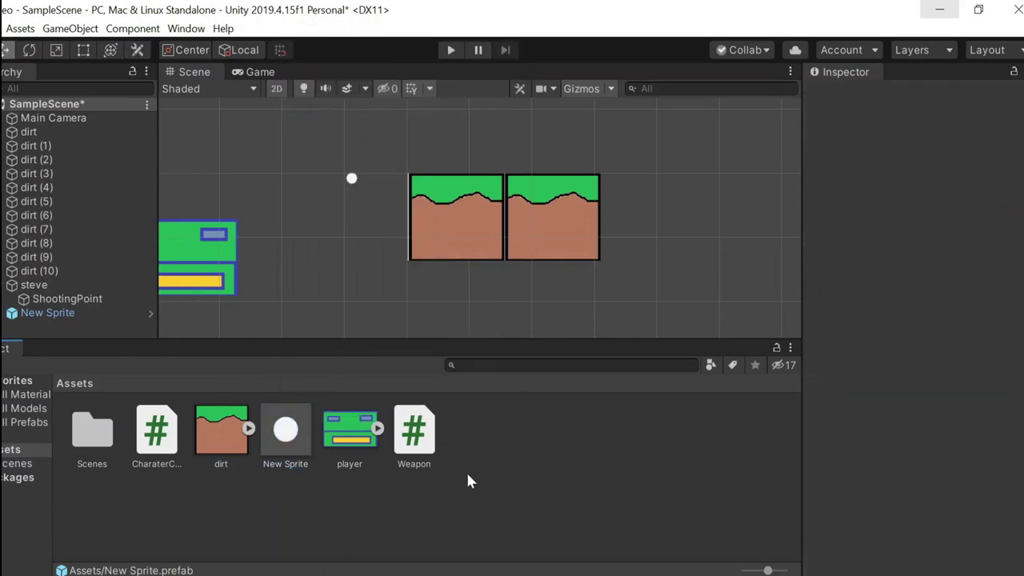
{"action": "right_click", "coordinate": [285, 432]}
{"action": "left_click", "coordinate": [381, 112]}
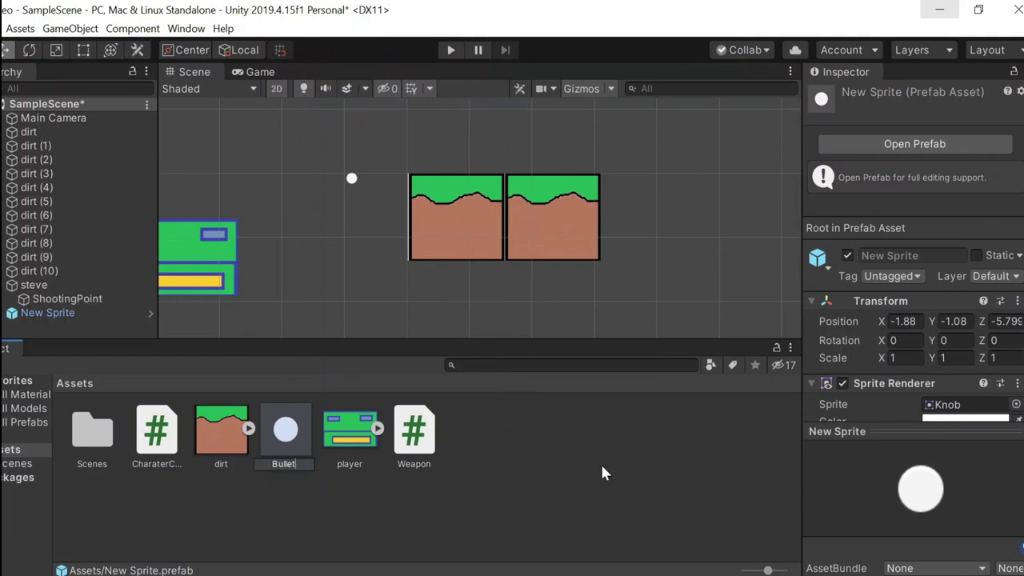
Delete the New Sprite instance from the scene, keeping only its prefab asset.
{"action": "left_click", "coordinate": [82, 313]}
{"action": "key", "text": "Delete"}
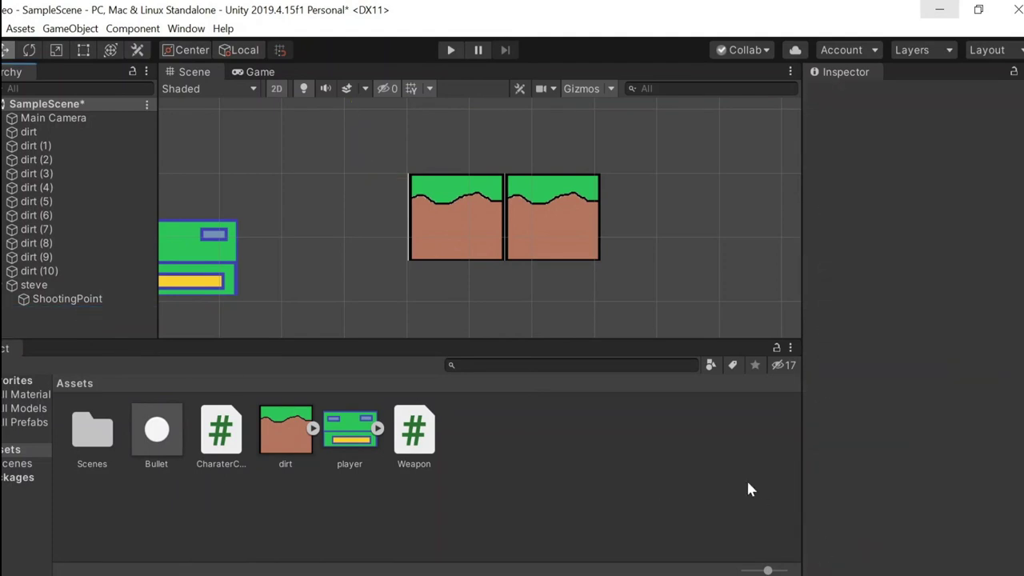
{"action": "scroll", "coordinate": [469, 206], "scroll_direction": "down", "scroll_amount": 5}
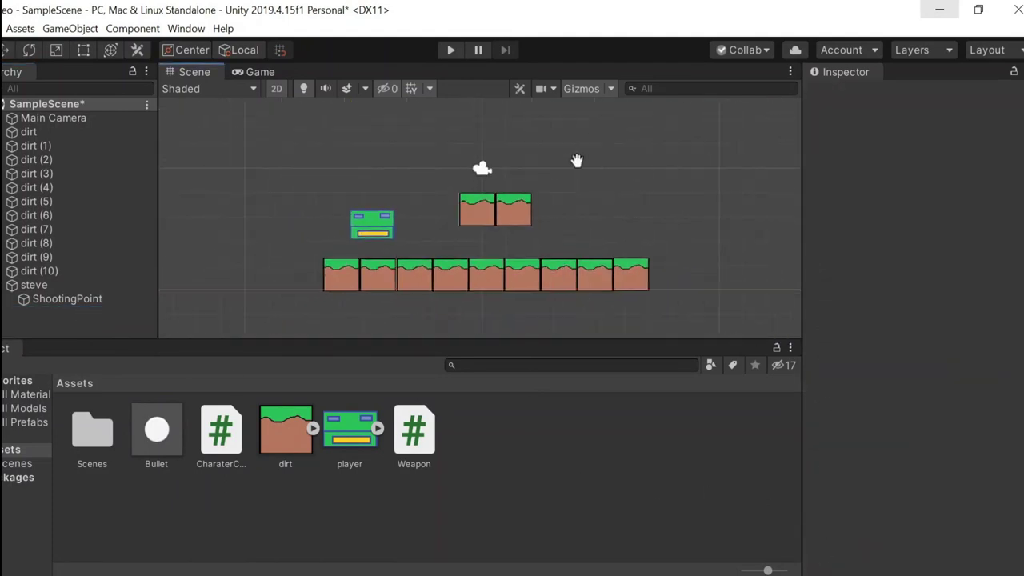
{"action": "middle_click_drag", "start_coordinate": [576, 161], "coordinate": [576, 191]}
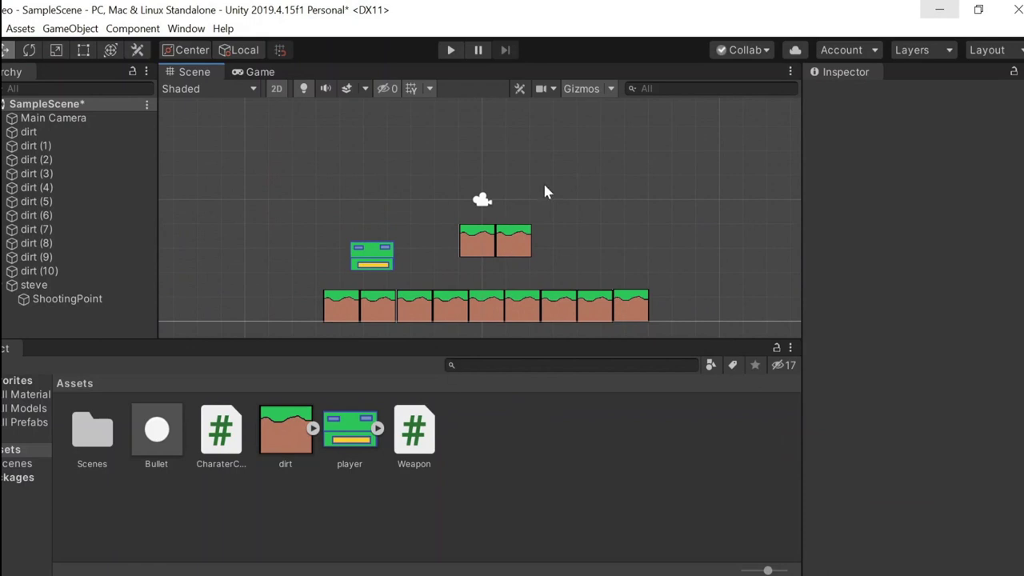
Open the Weapon script in Visual Studio Code and delete its empty Start method.
{"action": "double_click", "coordinate": [416, 432]}
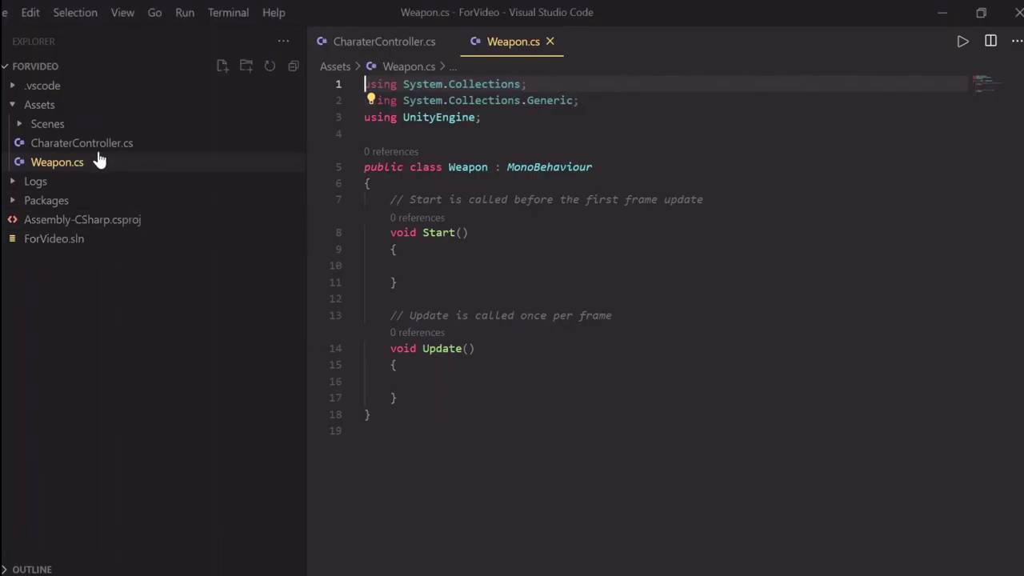
{"action": "left_click_drag", "start_coordinate": [397, 283], "coordinate": [391, 232]}
{"action": "key", "text": "BackSpace"}
{"action": "key", "text": "BackSpace"}
{"action": "key", "text": "BackSpace"}
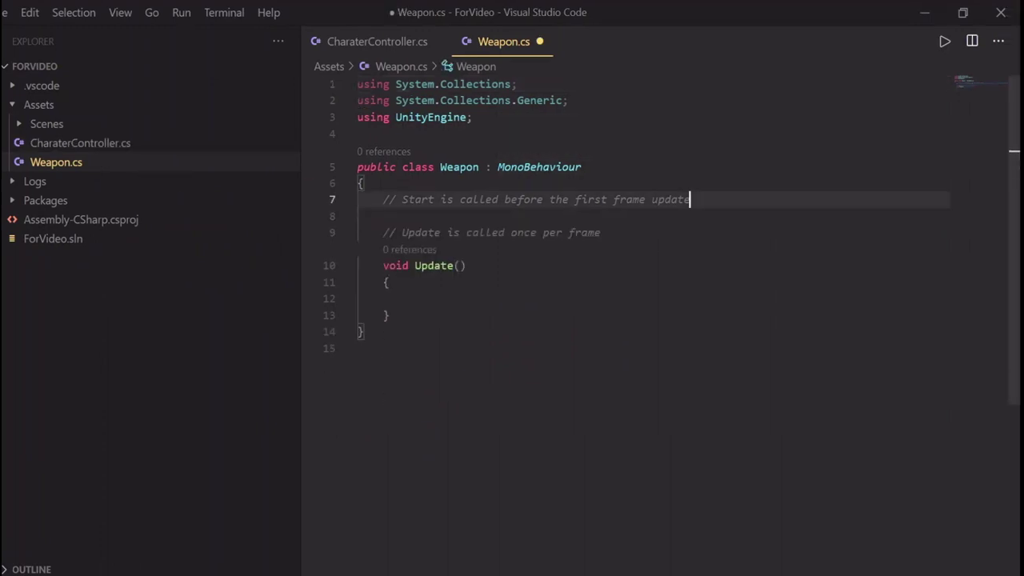
Remove the default Start and Update comments from the Weapon class, leaving one blank line above the Update method.
{"action": "key", "text": "BackSpace"}
{"action": "key", "text": "BackSpace"}
{"action": "key", "text": "BackSpace"}
{"action": "key", "text": "BackSpace"}
{"action": "key", "text": "BackSpace"}
{"action": "key", "text": "BackSpace"}
{"action": "key", "text": "BackSpace"}
{"action": "key", "text": "BackSpace"}
{"action": "key", "text": "BackSpace"}
{"action": "key", "text": "BackSpace"}
{"action": "key", "text": "BackSpace"}
{"action": "key", "text": "BackSpace"}
{"action": "key", "text": "BackSpace"}
{"action": "key", "text": "BackSpace"}
{"action": "key", "text": "BackSpace"}
{"action": "key", "text": "BackSpace"}
{"action": "key", "text": "BackSpace"}
{"action": "key", "text": "BackSpace"}
{"action": "key", "text": "BackSpace"}
{"action": "key", "text": "BackSpace"}
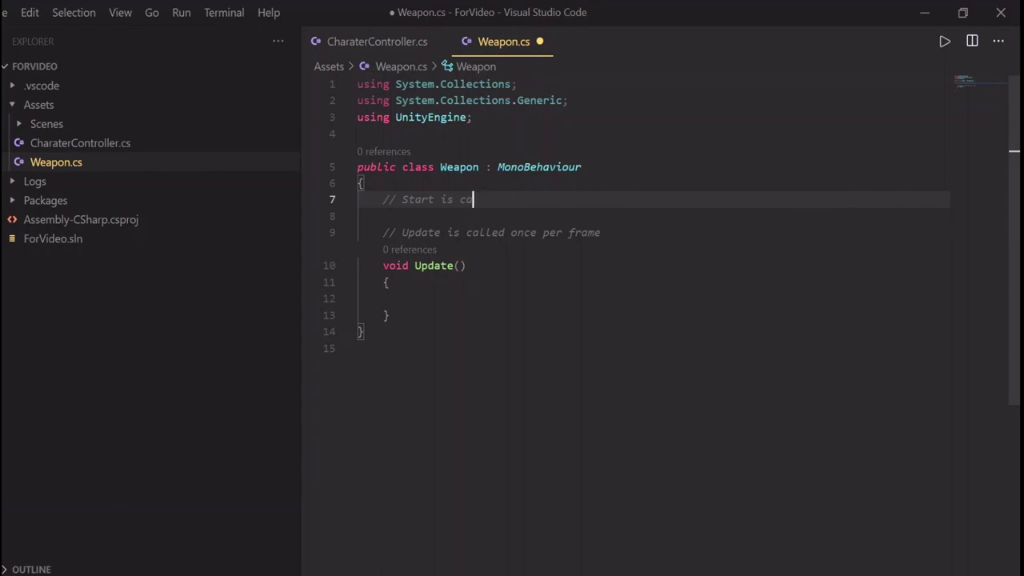
{"action": "key", "text": "BackSpace"}
{"action": "key", "text": "BackSpace"}
{"action": "key", "text": "BackSpace"}
{"action": "key", "text": "BackSpace"}
{"action": "key", "text": "BackSpace"}
{"action": "key", "text": "Down"}
{"action": "key", "text": "Down"}
{"action": "key", "text": "shift+End"}
{"action": "key", "text": "BackSpace"}
{"action": "key", "text": "BackSpace"}
{"action": "key", "text": "BackSpace"}
{"action": "key", "text": "BackSpace"}
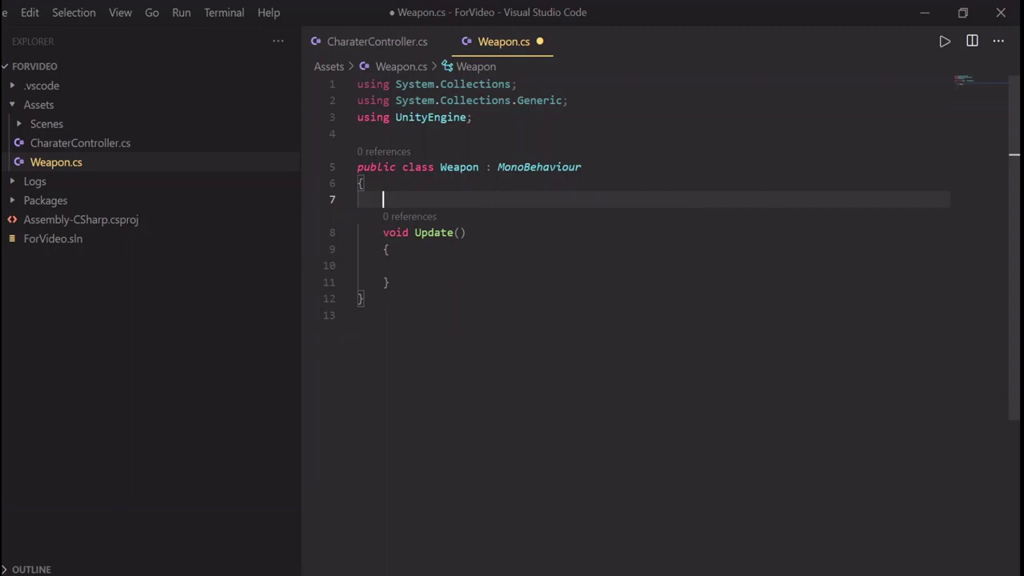
Declare a public Transform field named firePoint at the start of the Weapon class.
{"action": "type", "text": "public T"}
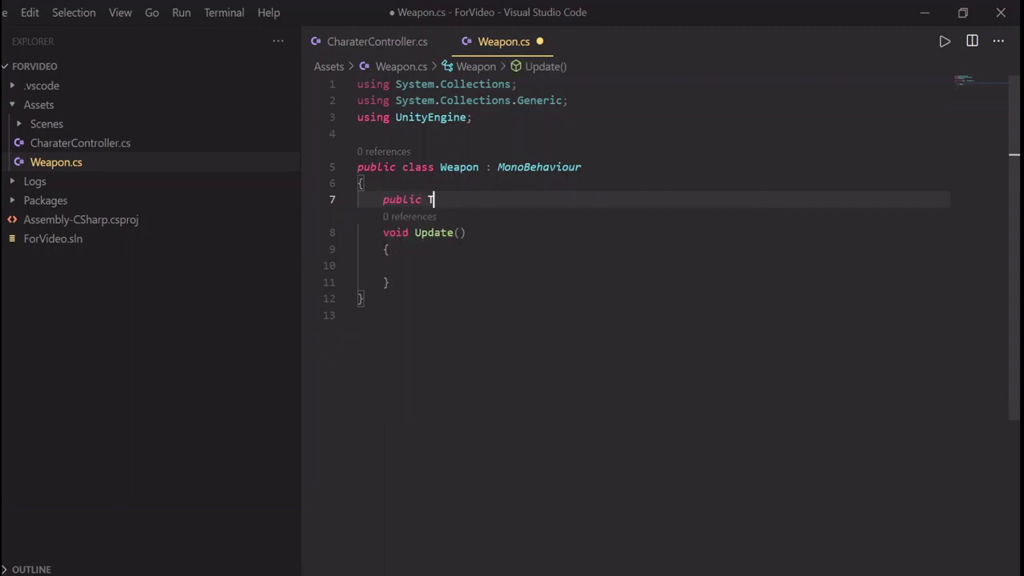
{"action": "type", "text": "ra"}
{"action": "key", "text": "Down"}
{"action": "key", "text": "Down"}
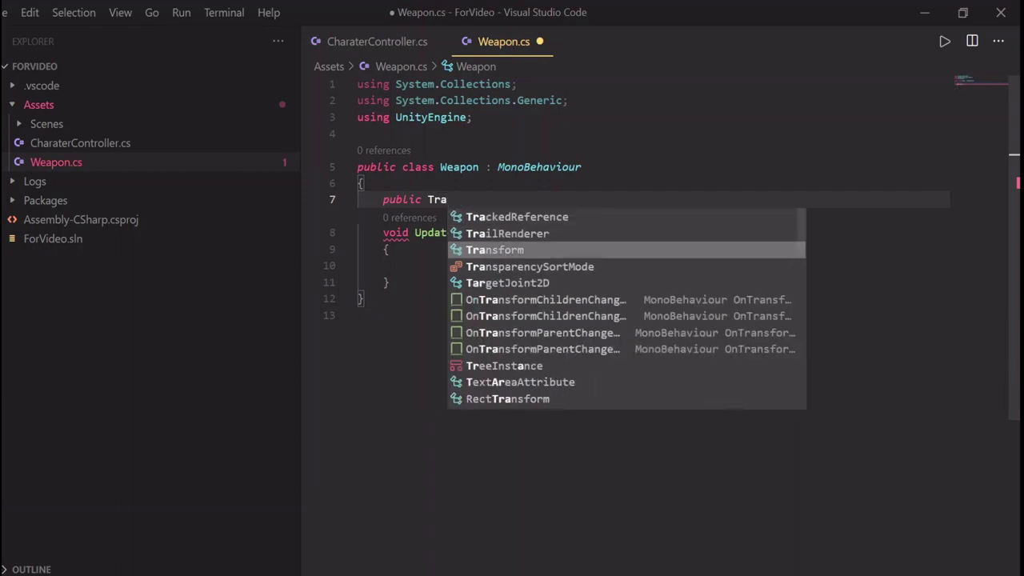
{"action": "key", "text": "Tab"}
{"action": "type", "text": "fire"}
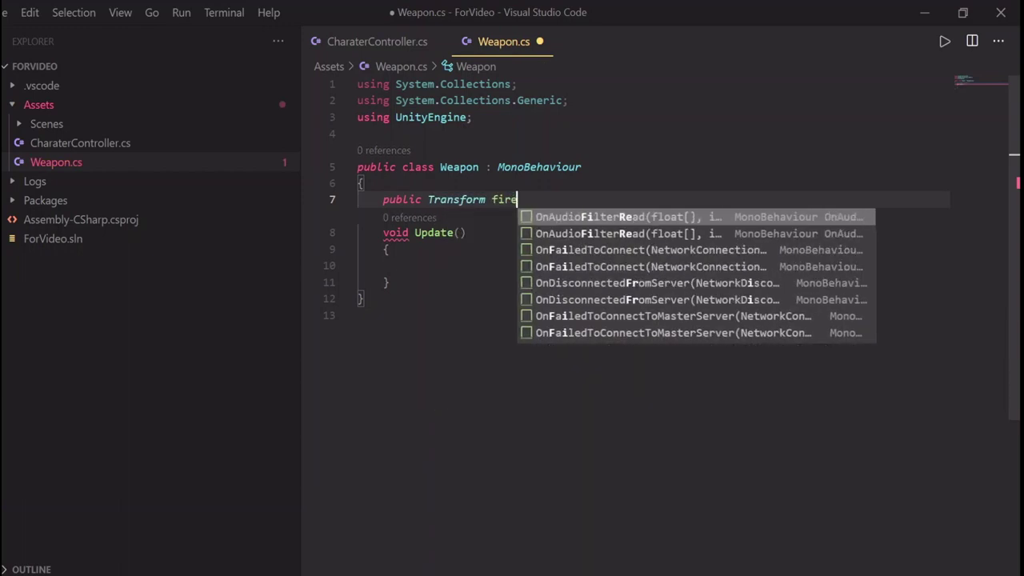
{"action": "type", "text": "Point"}
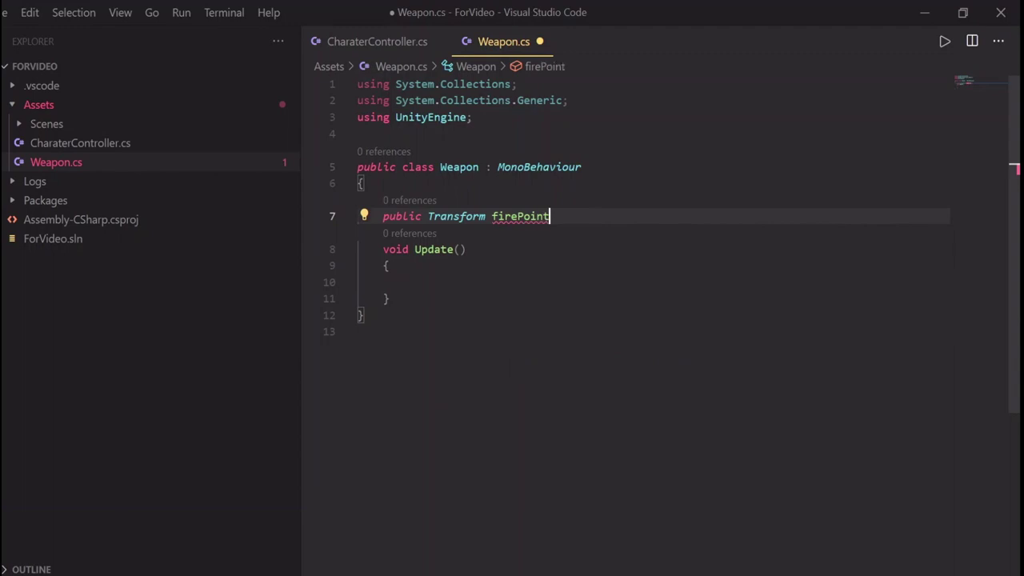
{"action": "type", "text": ";"}
Declare a public GameObject field named bullet below the firePoint field.
{"action": "key", "text": "Return"}
{"action": "type", "text": "p"}
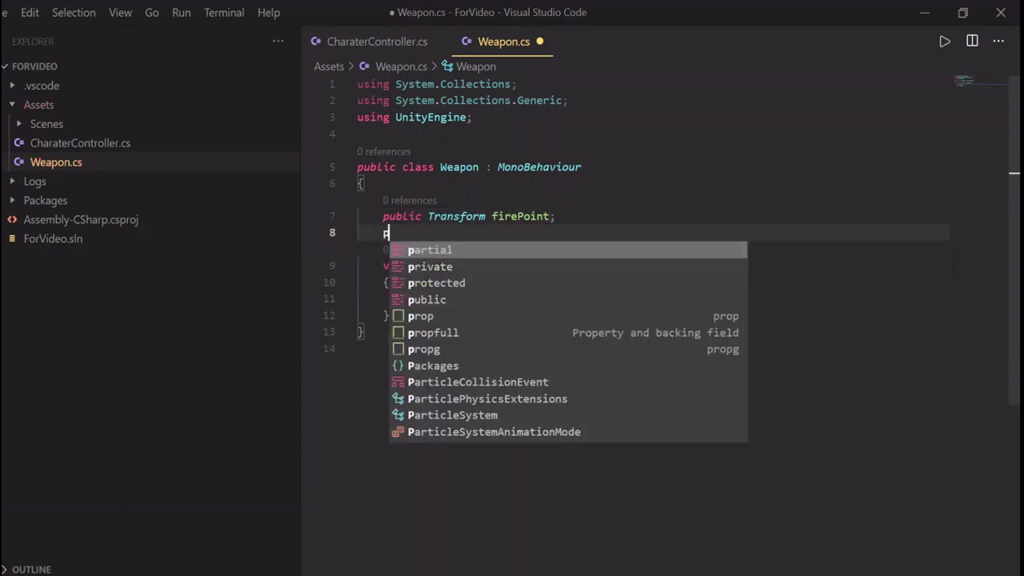
{"action": "type", "text": "ublic Gam"}
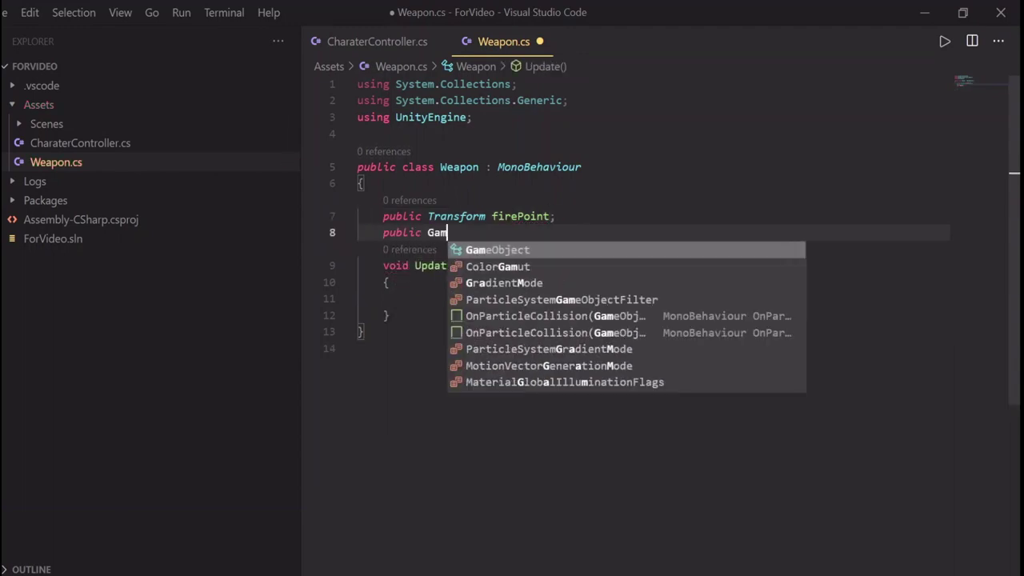
{"action": "key", "text": "Tab"}
{"action": "type", "text": "b"}
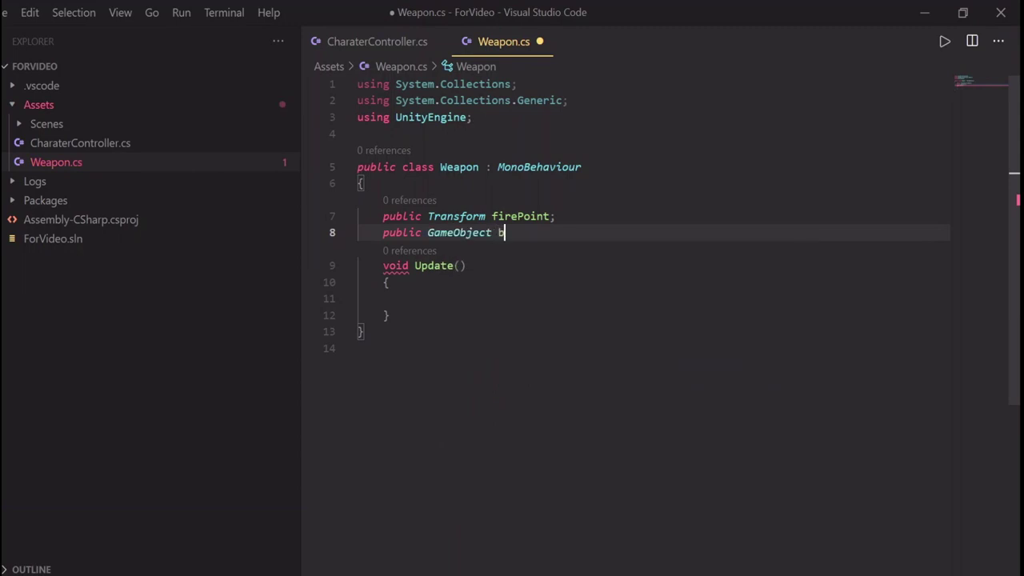
{"action": "type", "text": "ullet;"}
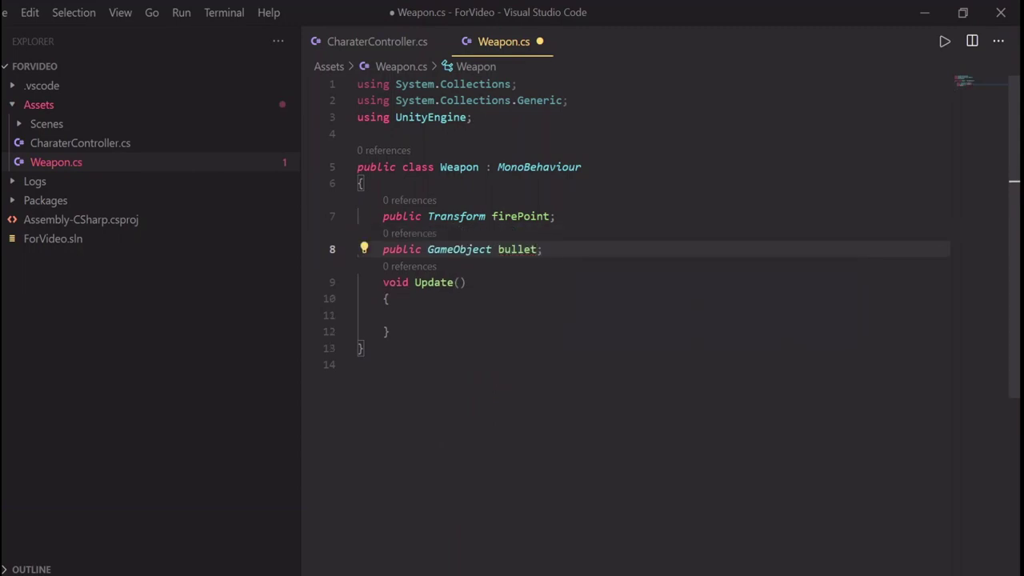
Add an if block to the Update method that checks Input.GetButtonDown("Fire1").
{"action": "key", "text": "Down"}
{"action": "key", "text": "Down"}
{"action": "key", "text": "Down"}
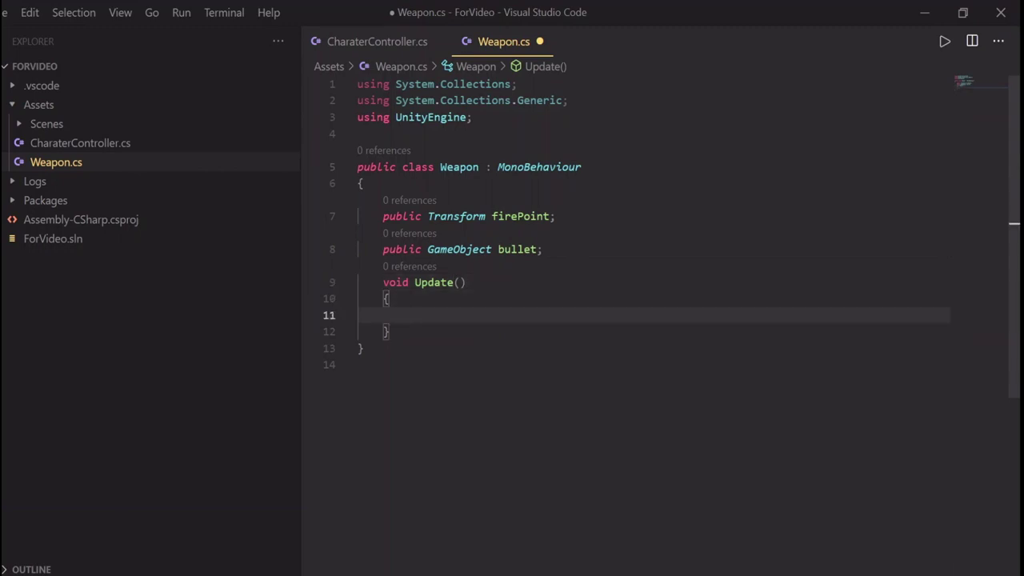
{"action": "type", "text": "if"}
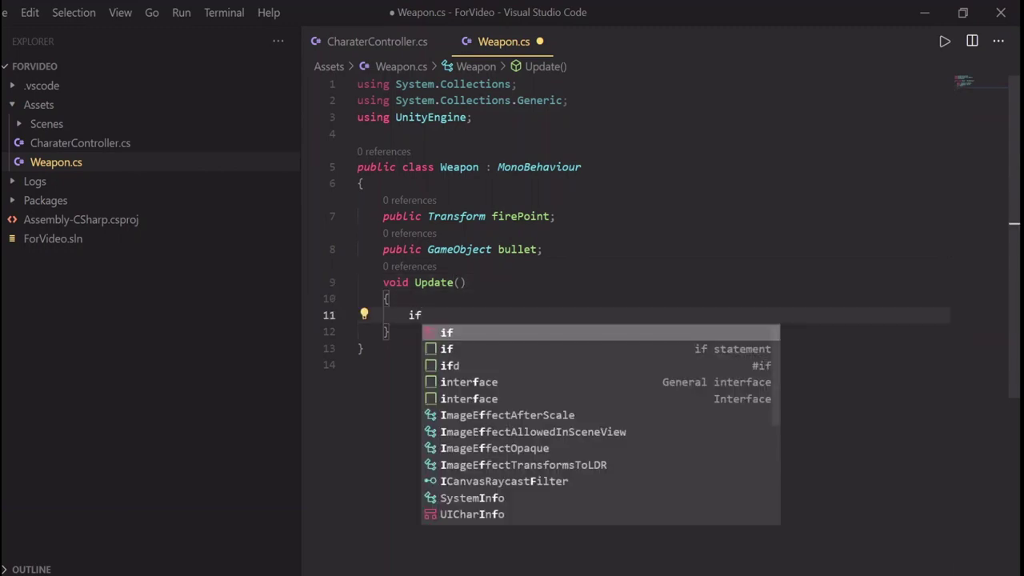
{"action": "type", "text": "(Input"}
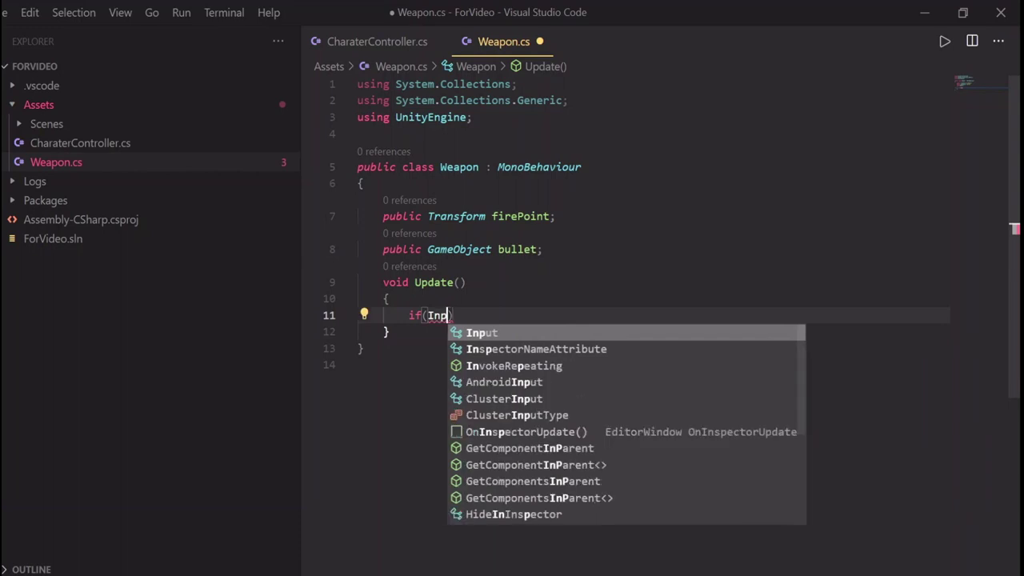
{"action": "type", "text": ".Get"}
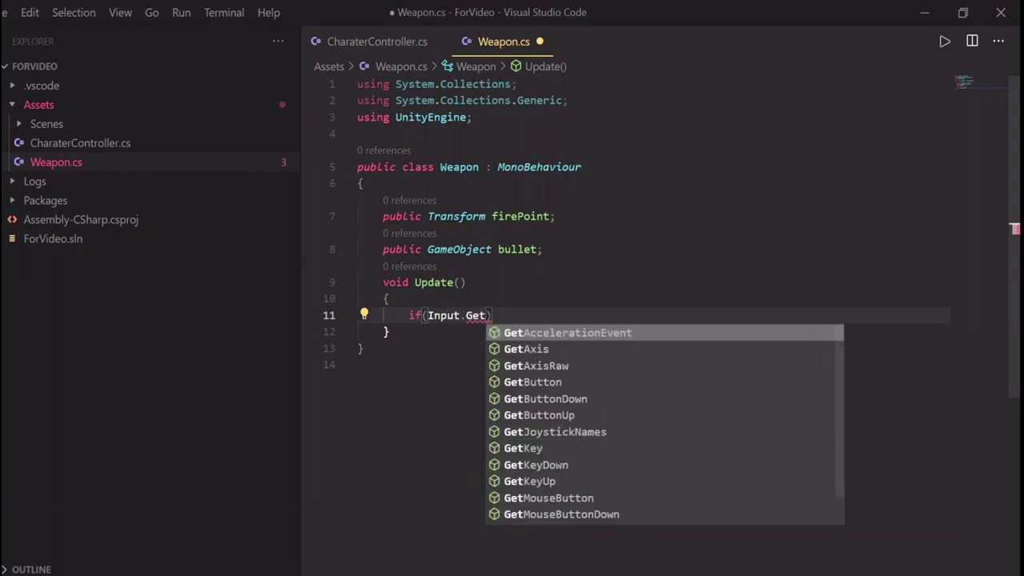
{"action": "type", "text": "But"}
{"action": "key", "text": "Down"}
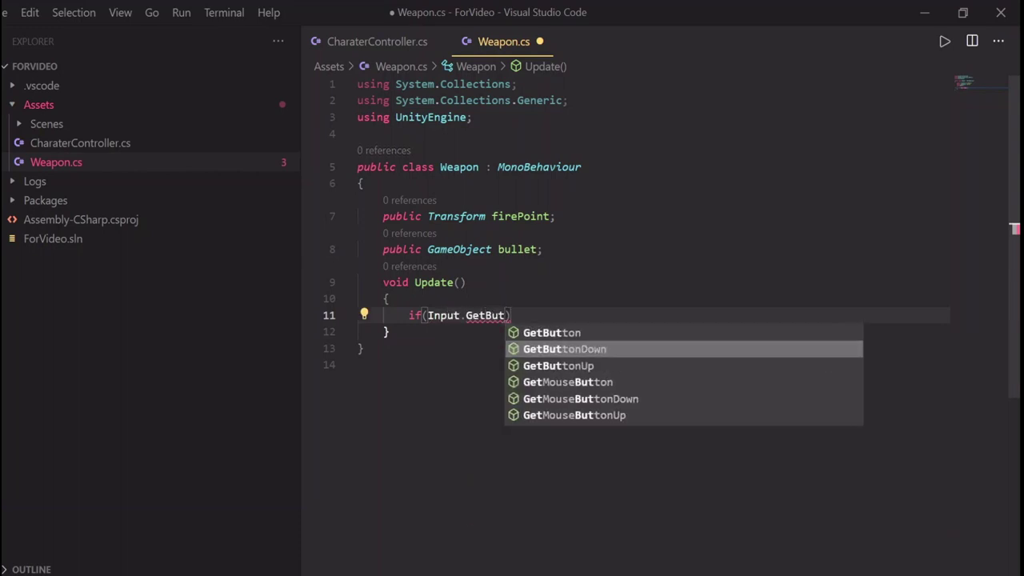
{"action": "key", "text": "Tab"}
{"action": "type", "text": "(\"Fire1"}
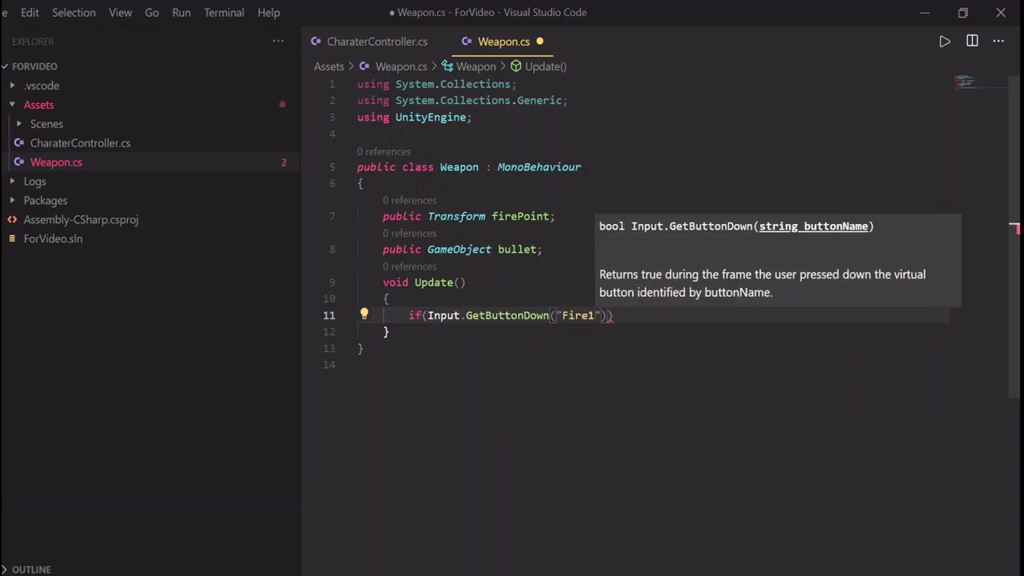
{"action": "type", "text": "\"))"}
{"action": "key", "text": "Return"}
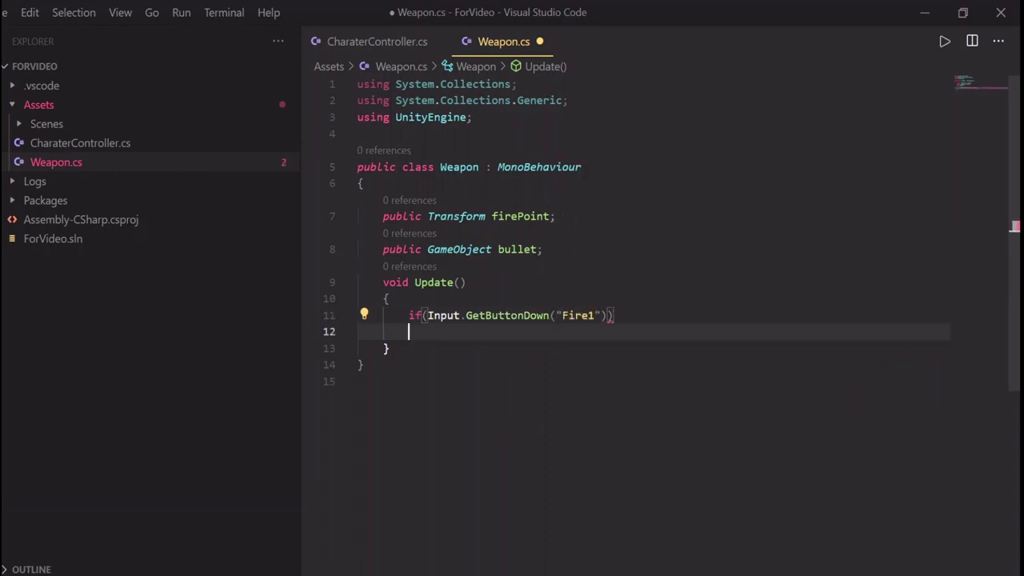
{"action": "type", "text": "{"}
{"action": "key", "text": "Return"}
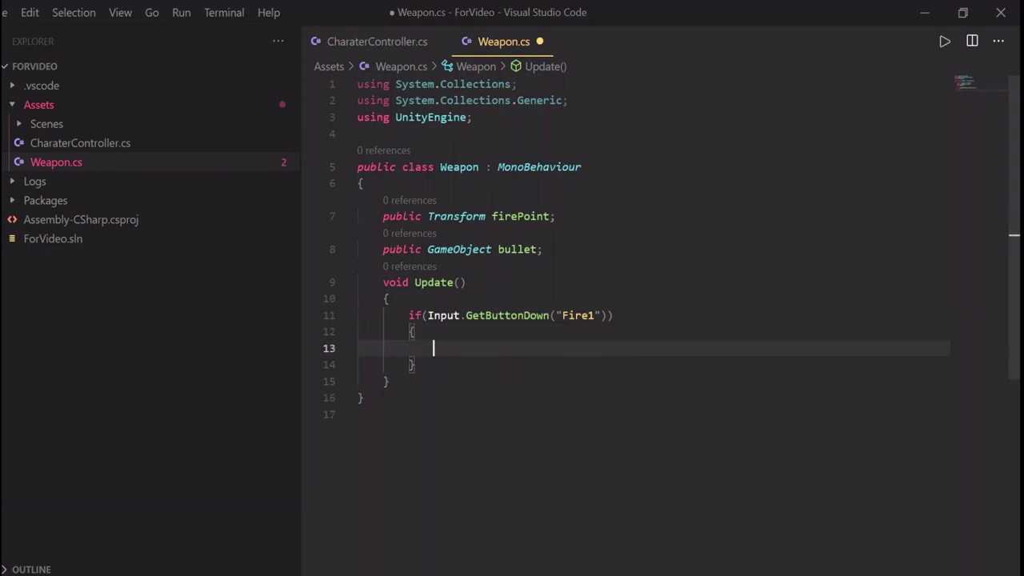
Try to add a Shoot() call inside the Fire1 if block.
{"action": "type", "text": "Shoot("}
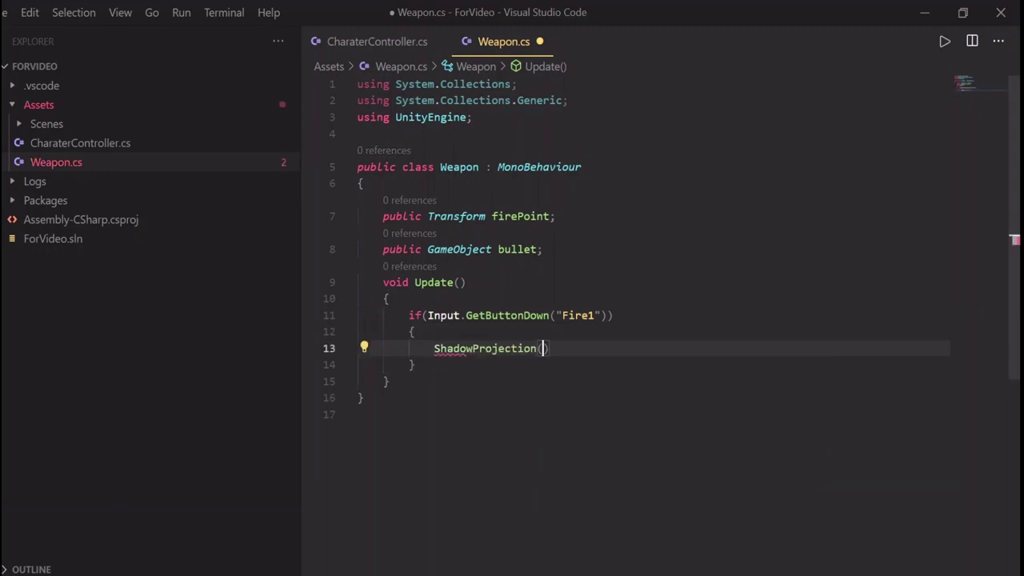
{"action": "key", "text": "BackSpace"}
{"action": "key", "text": "BackSpace"}
{"action": "key", "text": "BackSpace"}
{"action": "key", "text": "BackSpace"}
{"action": "key", "text": "BackSpace"}
{"action": "key", "text": "BackSpace"}
{"action": "key", "text": "BackSpace"}
{"action": "key", "text": "BackSpace"}
{"action": "key", "text": "BackSpace"}
{"action": "key", "text": "BackSpace"}
{"action": "key", "text": "BackSpace"}
{"action": "key", "text": "BackSpace"}
{"action": "key", "text": "BackSpace"}
{"action": "key", "text": "BackSpace"}
{"action": "key", "text": "BackSpace"}
{"action": "key", "text": "BackSpace"}
{"action": "key", "text": "BackSpace"}
{"action": "key", "text": "BackSpace"}
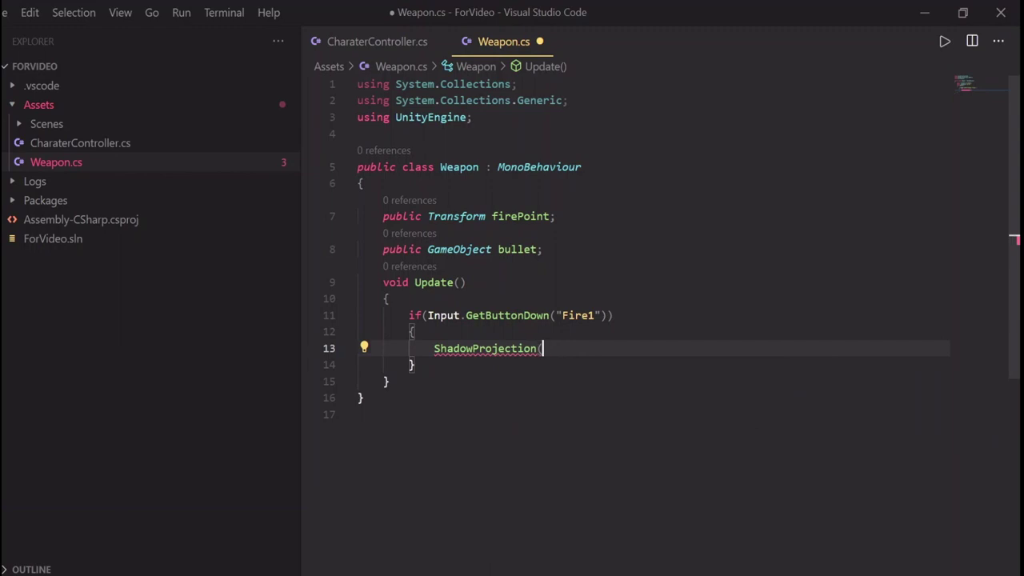
{"action": "type", "text": "Shoot("}
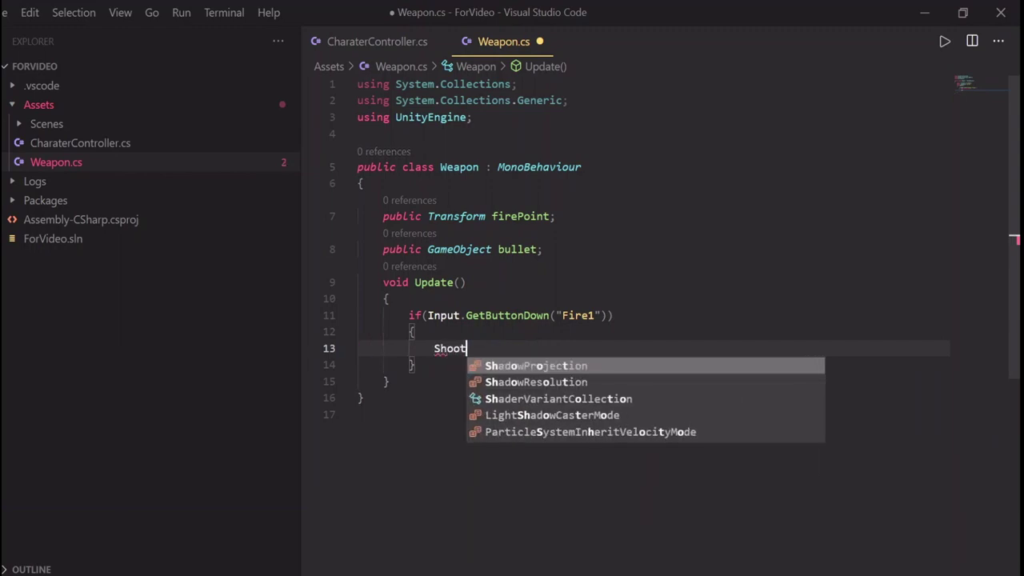
Add a void shoot() method with an empty body below the Update method.
{"action": "left_click", "coordinate": [415, 365]}
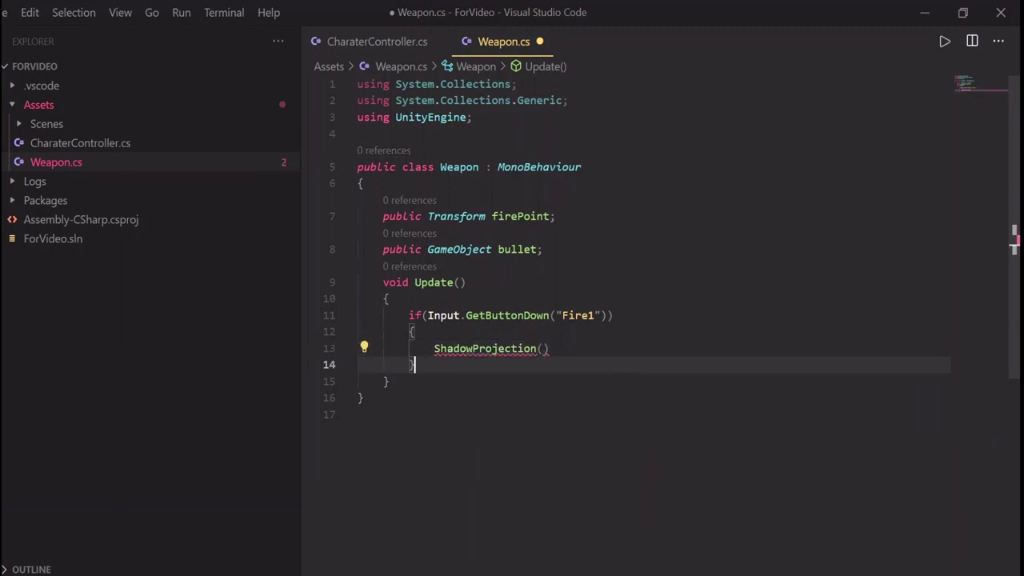
{"action": "left_click", "coordinate": [388, 382]}
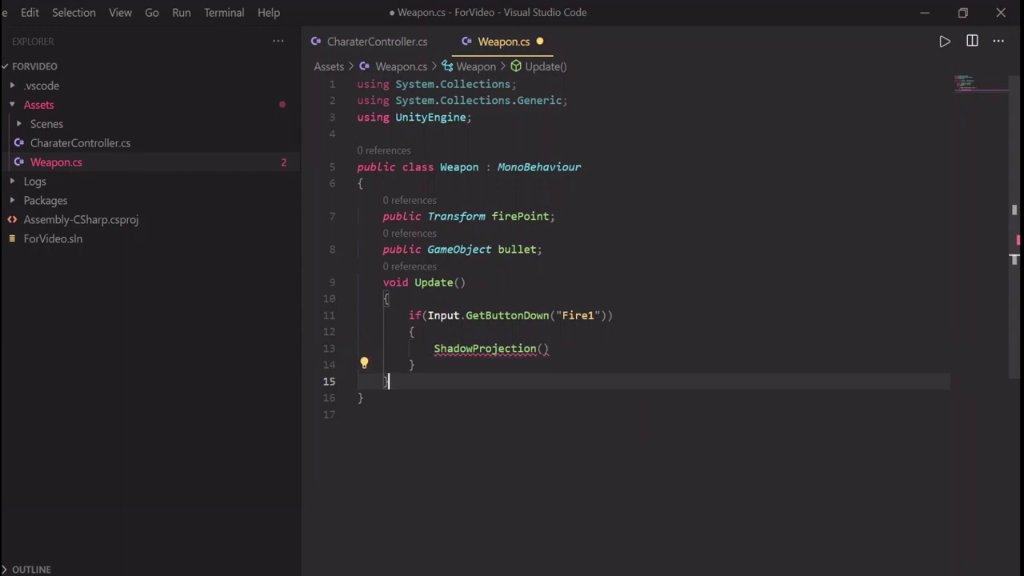
{"action": "key", "text": "Return"}
{"action": "type", "text": "void "}
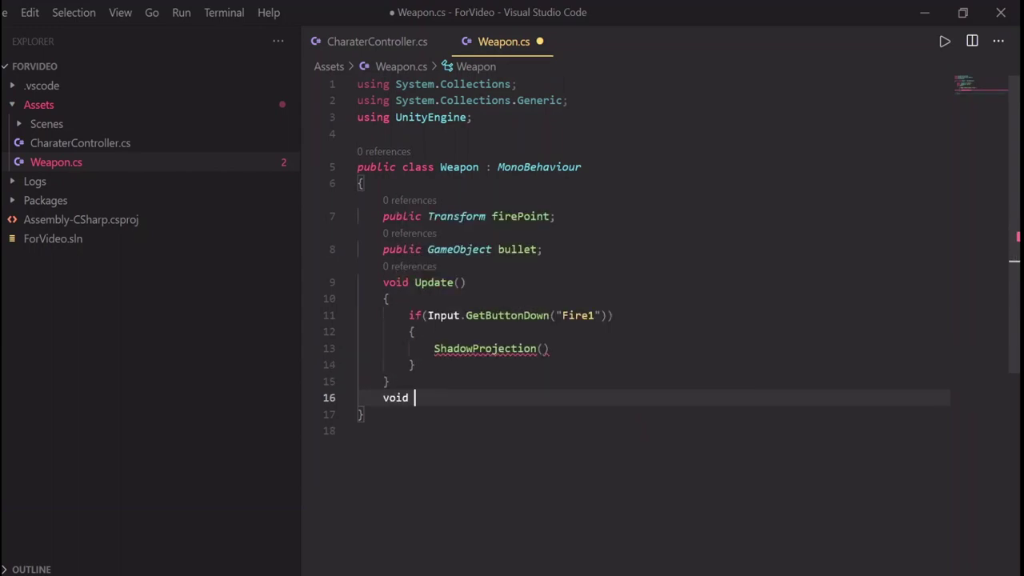
{"action": "type", "text": "shoot()"}
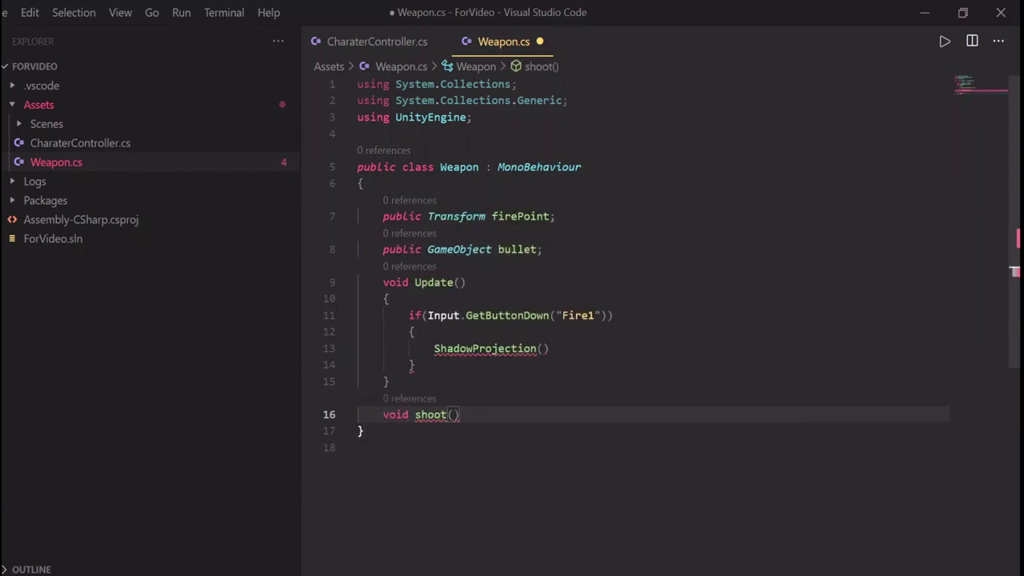
{"action": "key", "text": "Return"}
{"action": "type", "text": "{"}
{"action": "key", "text": "Return"}
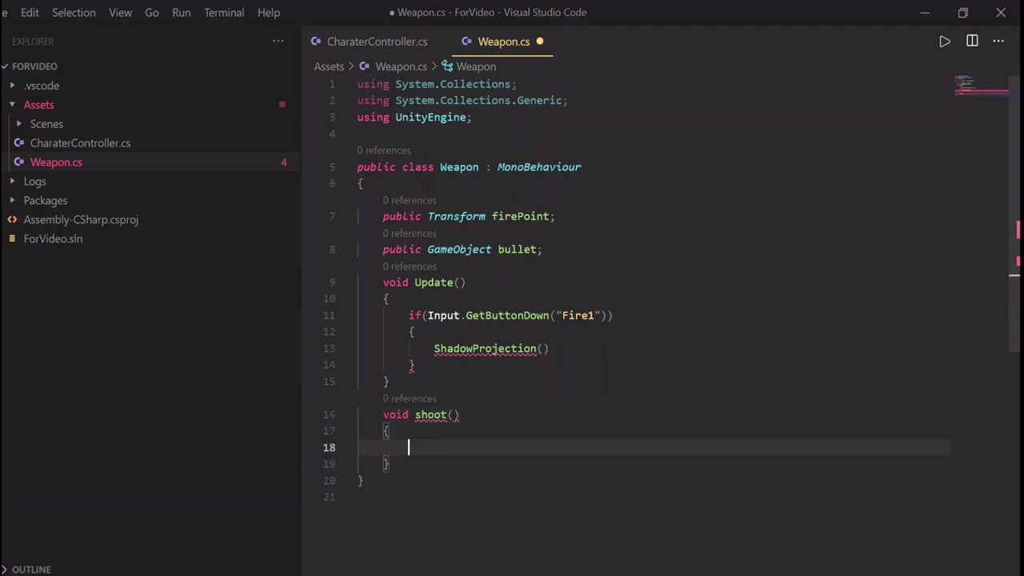
Replace the wrong ShadowProjection() call in the Fire1 if block with shoot();.
{"action": "left_click", "coordinate": [434, 349]}
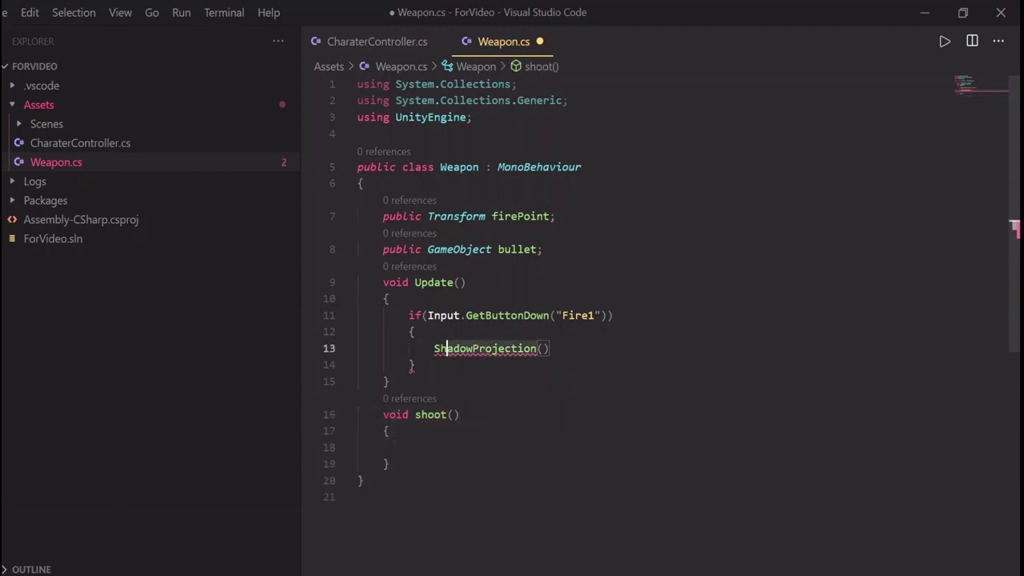
{"action": "key", "text": "shift+End"}
{"action": "key", "text": "BackSpace"}
{"action": "type", "text": "shoot"}
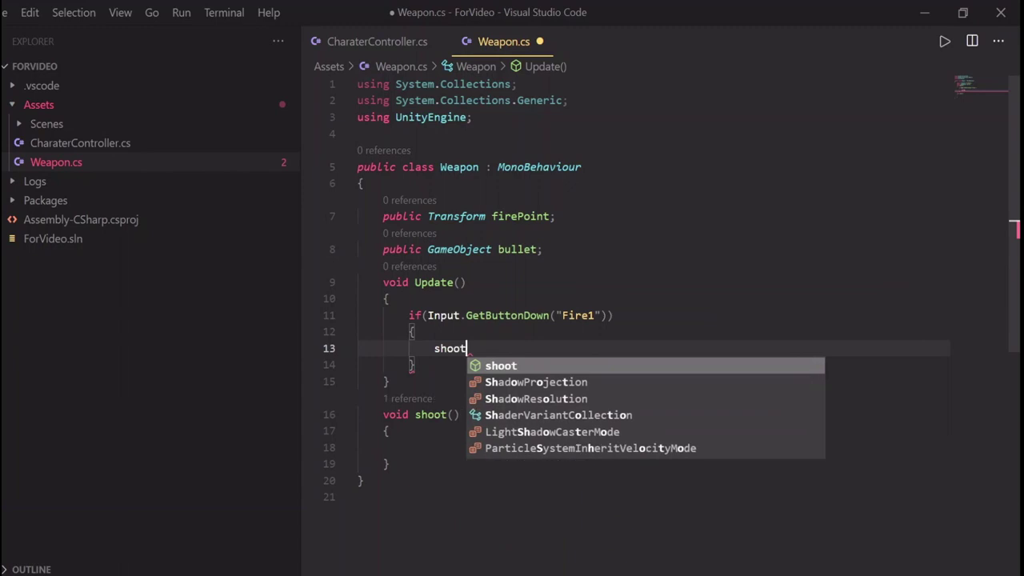
{"action": "type", "text": "();"}
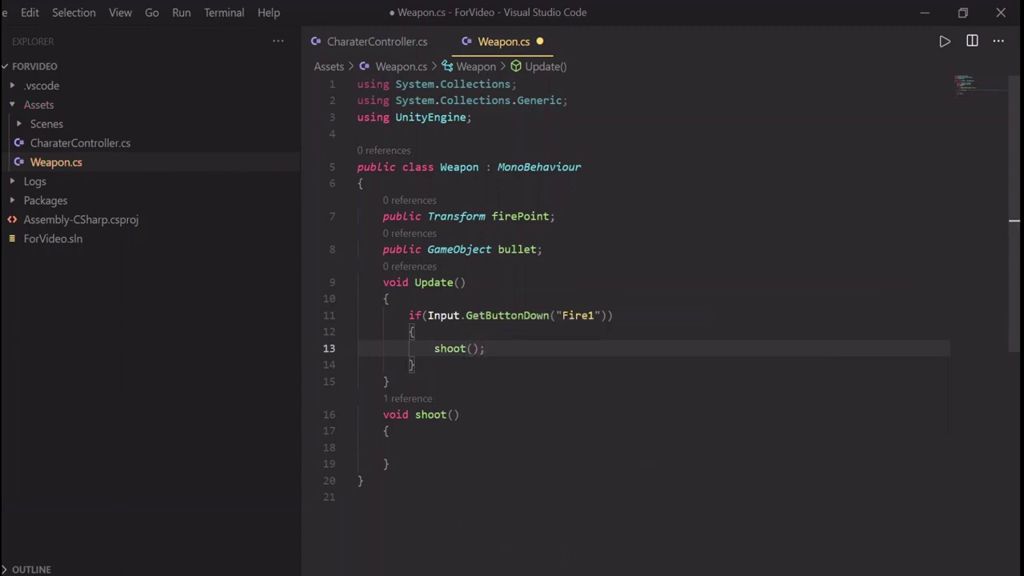
Start an Instantiate call in the body of the shoot() method with bullet as its first argument.
{"action": "left_click", "coordinate": [358, 447]}
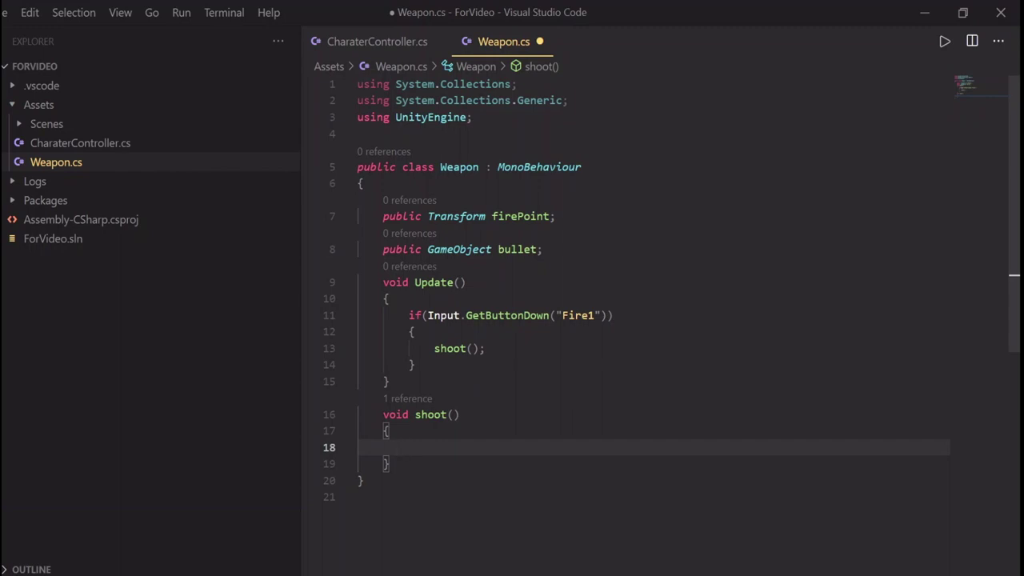
{"action": "type", "text": "Ins"}
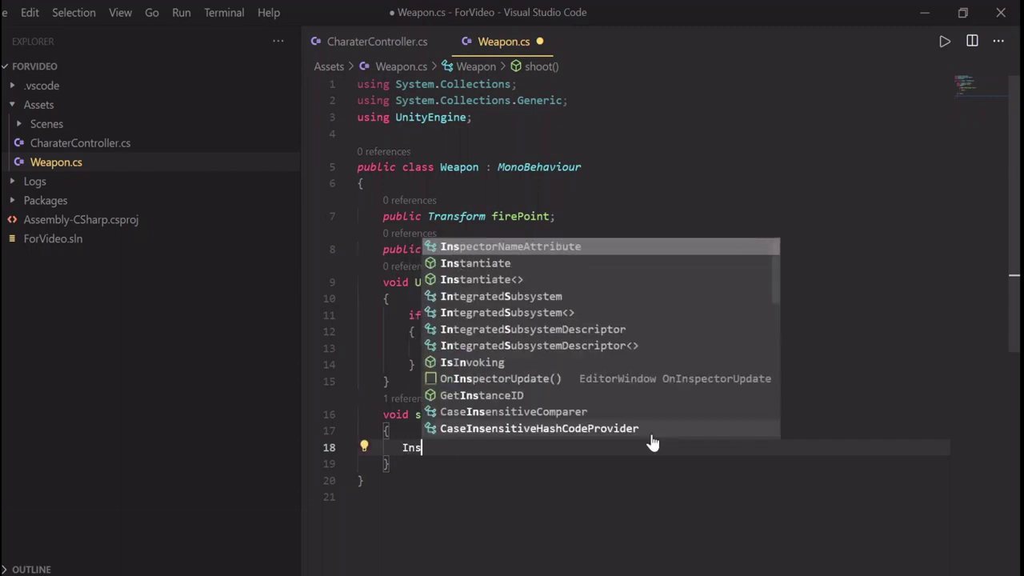
{"action": "key", "text": "Down"}
{"action": "key", "text": "Return"}
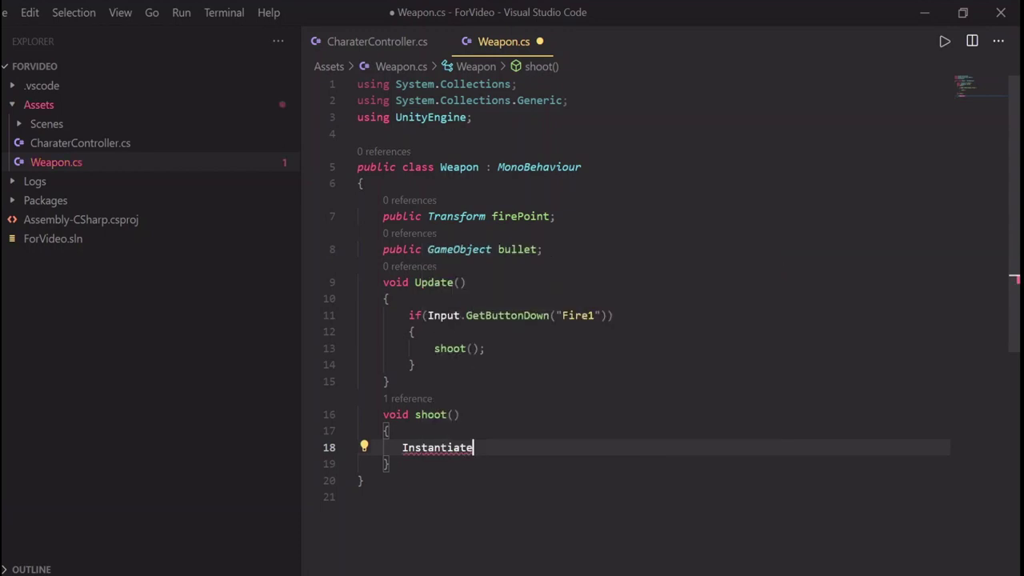
{"action": "type", "text": ")"}
{"action": "type", "text": "("}
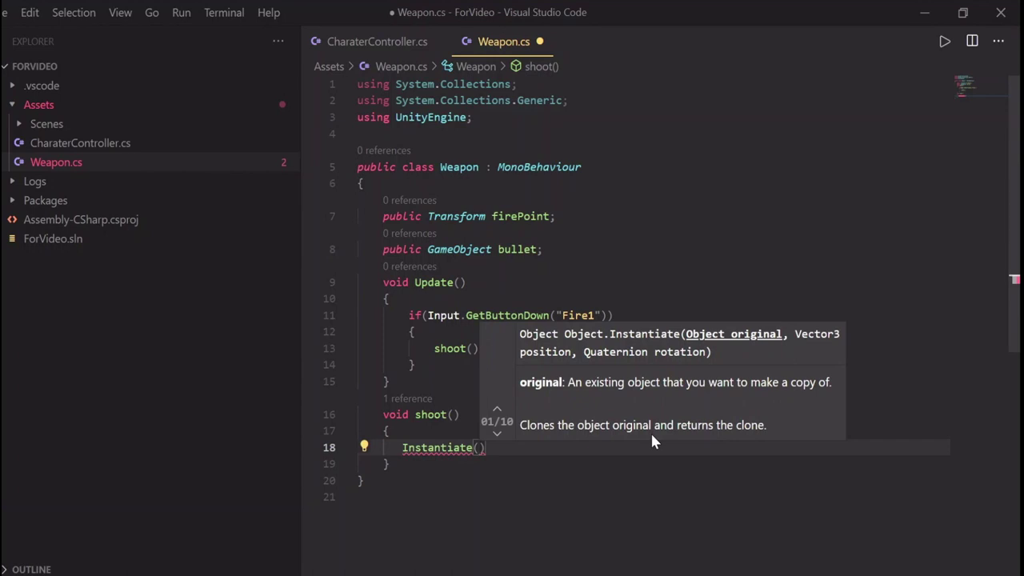
{"action": "type", "text": "bu"}
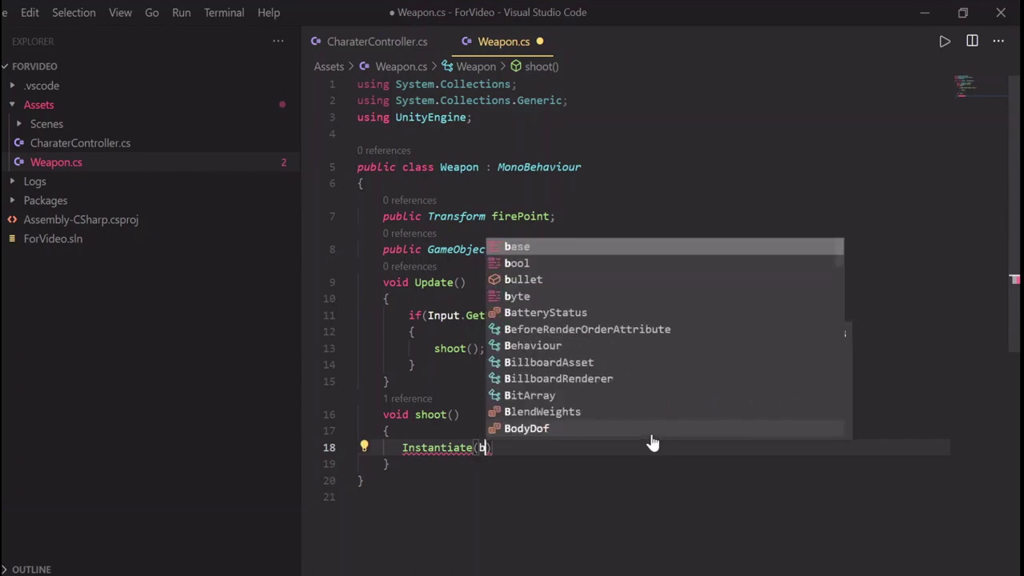
{"action": "key", "text": "Return"}
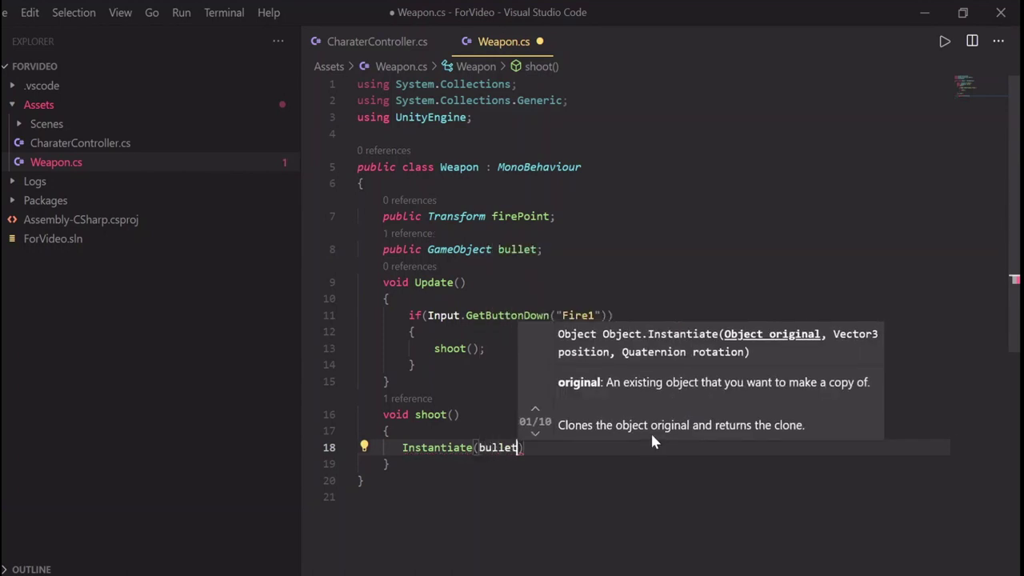
Add firePoint.position as the second argument of the Instantiate call.
{"action": "type", "text": ", "}
{"action": "type", "text": "fire"}
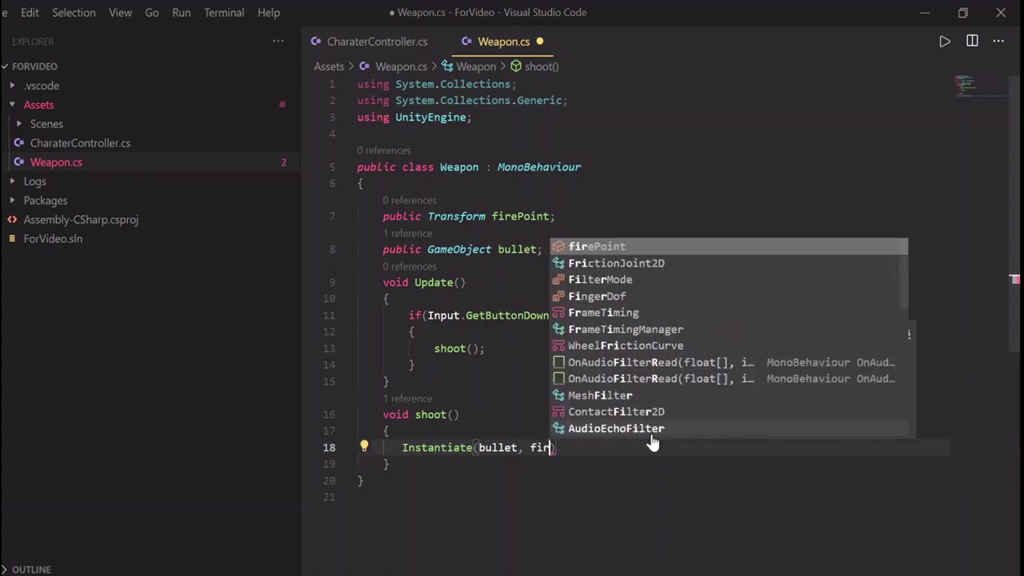
{"action": "key", "text": "Return"}
{"action": "type", "text": ".pos"}
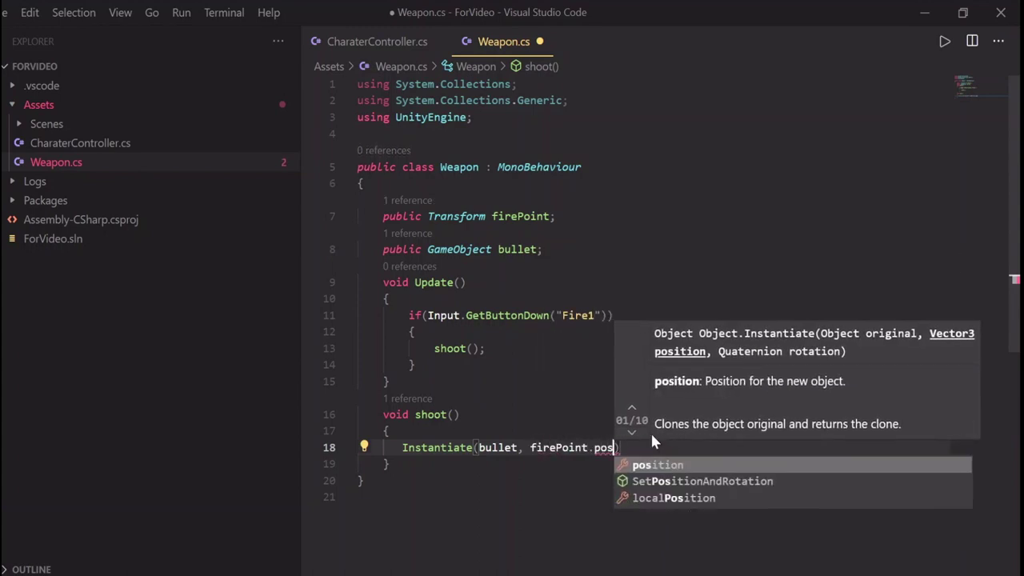
{"action": "key", "text": "Return"}
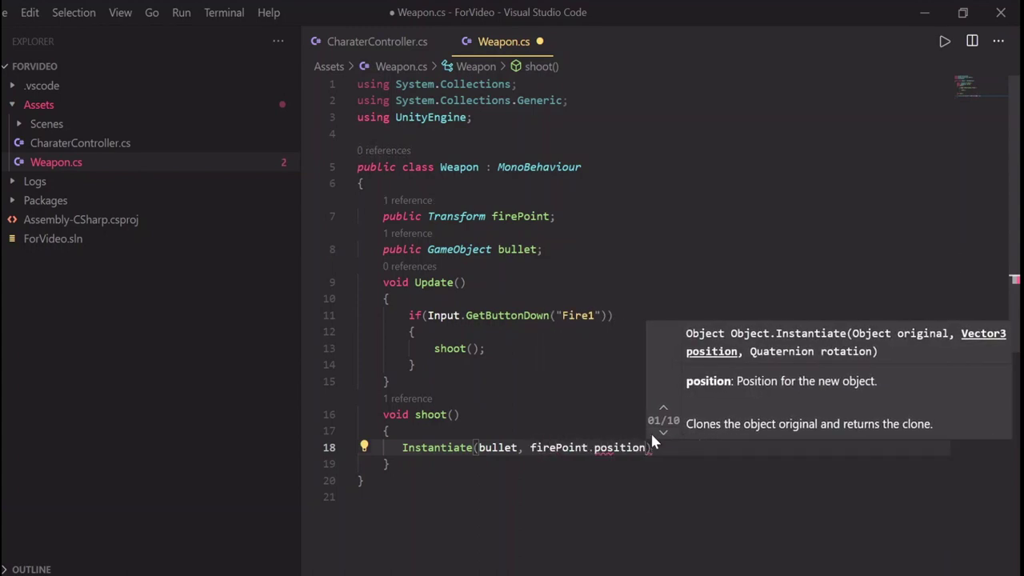
Add firePoint.rotation as the third argument of the Instantiate call and end the statement with a semicolon.
{"action": "type", "text": ", fire"}
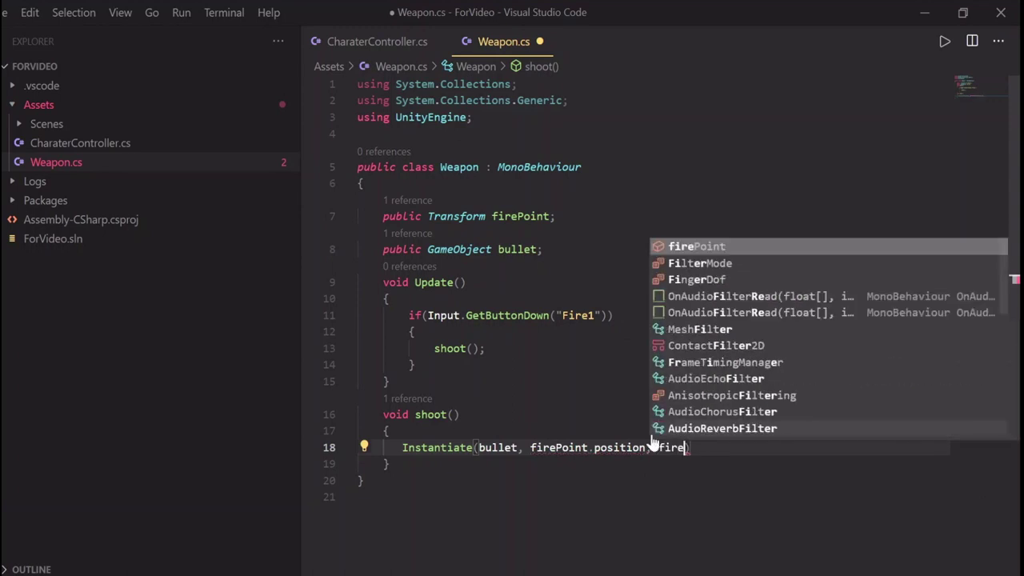
{"action": "key", "text": "Return"}
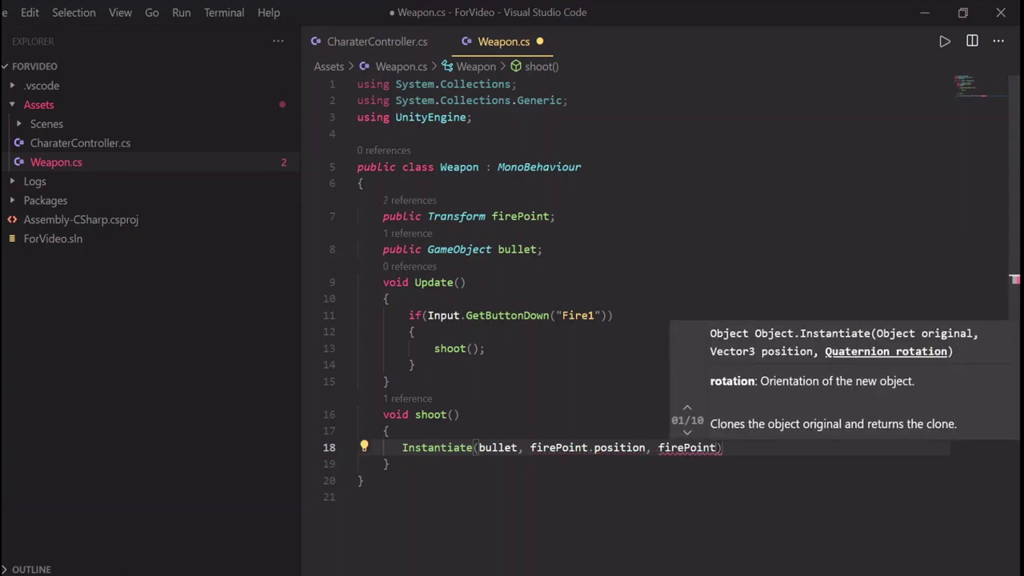
{"action": "type", "text": ".r"}
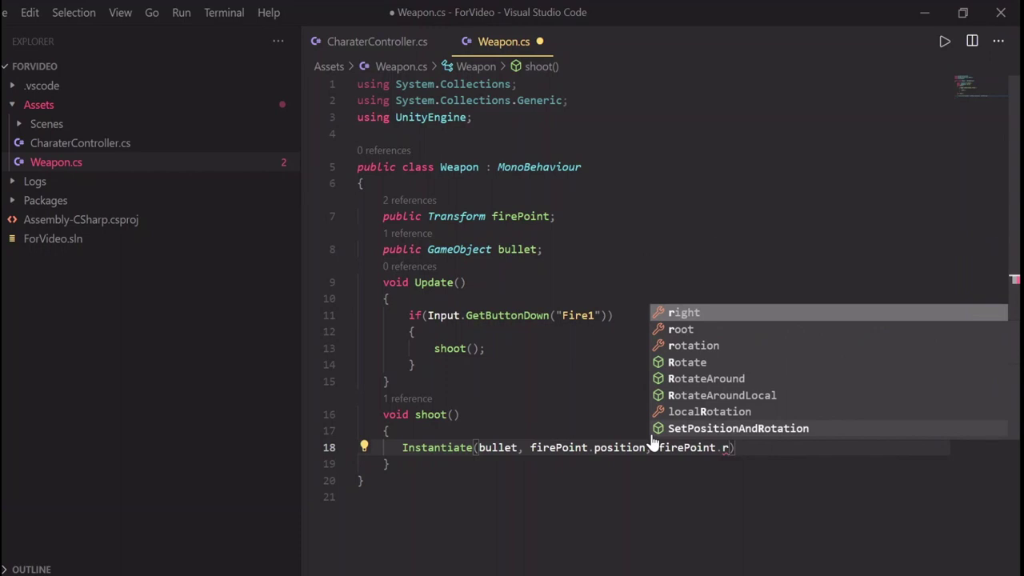
{"action": "key", "text": "Down"}
{"action": "key", "text": "Down"}
{"action": "key", "text": "Return"}
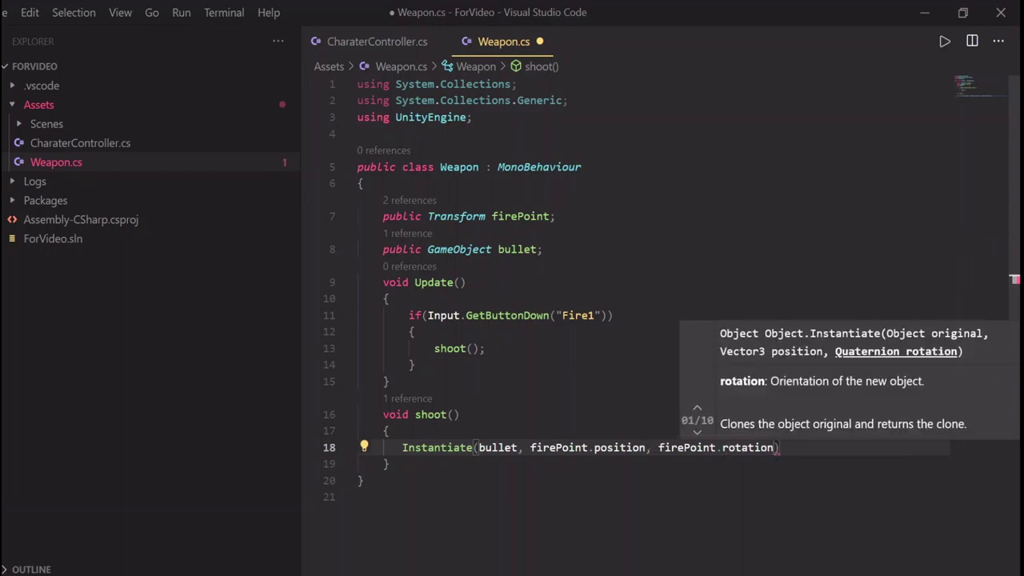
{"action": "key", "text": "Right"}
{"action": "type", "text": ";"}
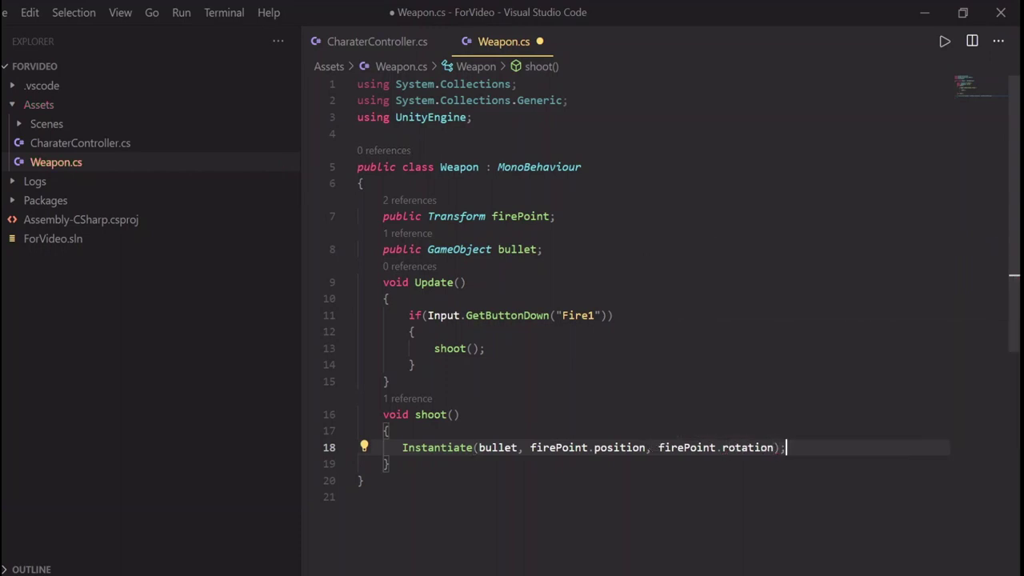
{"action": "left_click", "coordinate": [388, 381]}
{"action": "left_click", "coordinate": [460, 415]}
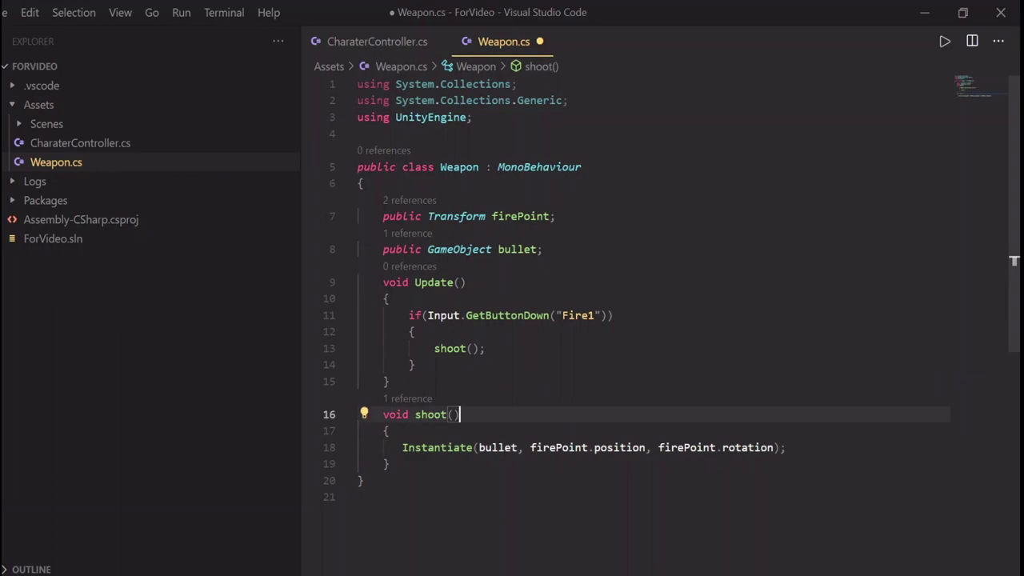
Switch to Unity and play-test the scene by moving the player back and forth, then stop the game.
{"action": "left_click", "coordinate": [924, 12]}
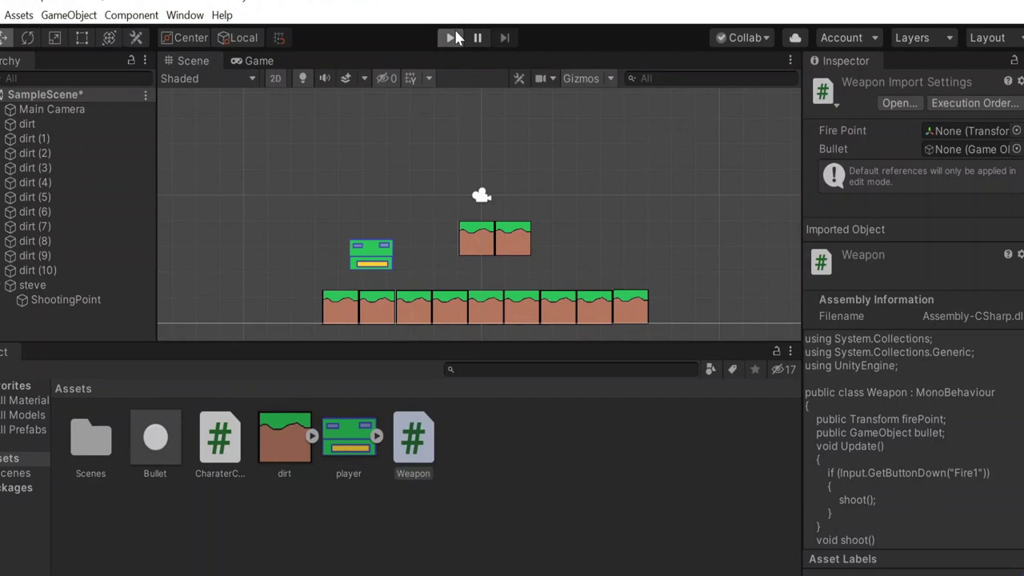
{"action": "left_click", "coordinate": [453, 37]}
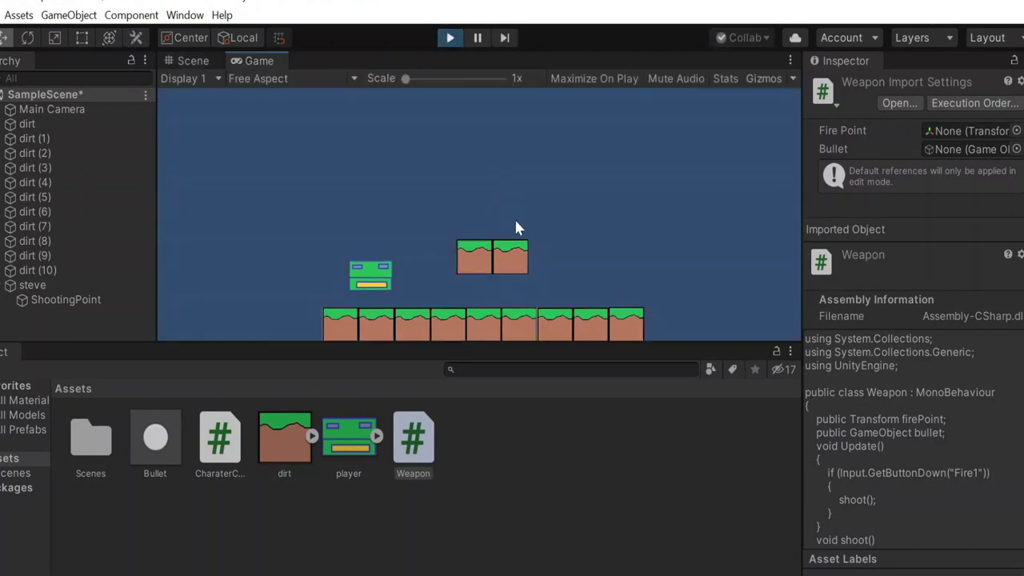
{"action": "key", "text": "Right"}
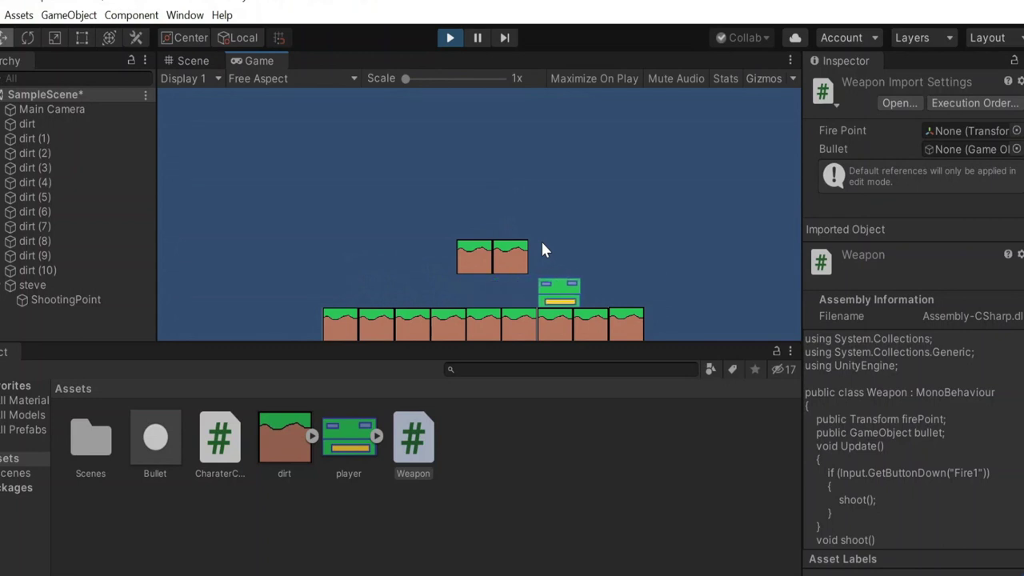
{"action": "key", "text": "Left"}
{"action": "key", "text": "Left"}
{"action": "key", "text": "Right"}
{"action": "key", "text": "Left"}
{"action": "key", "text": "Left"}
{"action": "key", "text": "Right"}
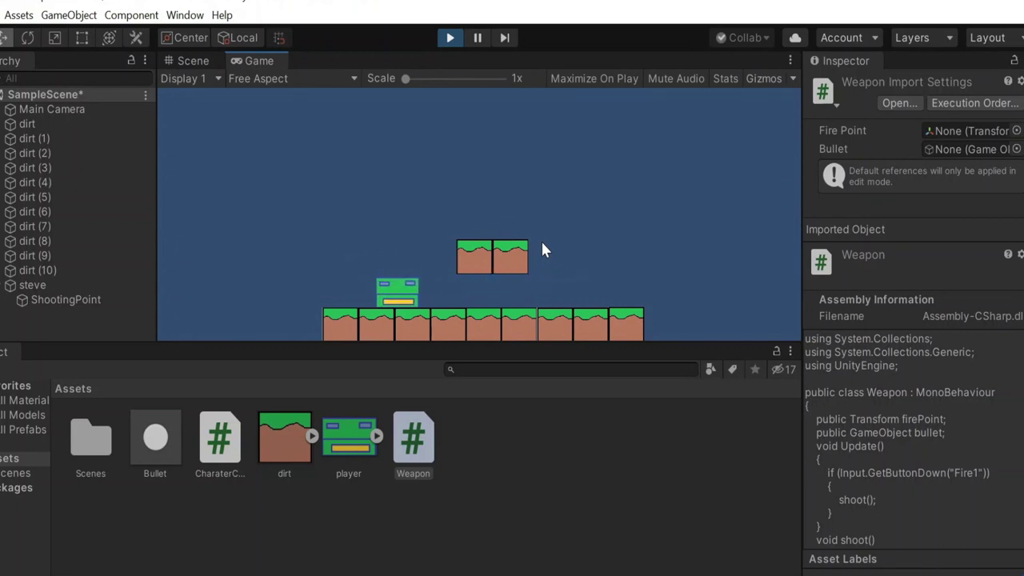
{"action": "left_click", "coordinate": [448, 39]}
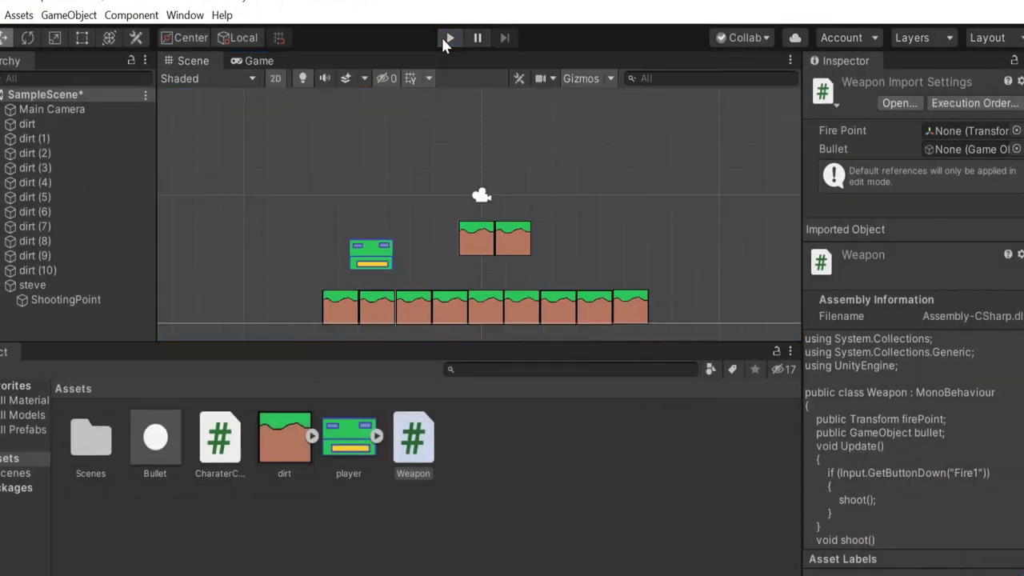
Assign ShootingPoint as the Fire Point and the Bullet prefab as the Bullet in steve's Weapon script component.
{"action": "left_click", "coordinate": [27, 285]}
{"action": "scroll", "coordinate": [964, 272], "scroll_direction": "down", "scroll_amount": 10}
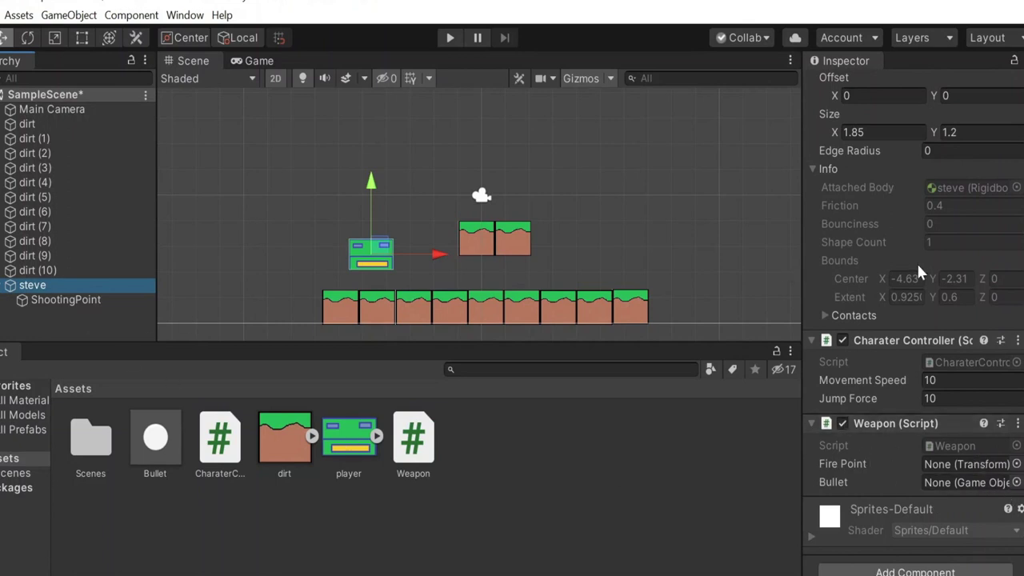
{"action": "left_click_drag", "start_coordinate": [66, 300], "coordinate": [942, 466]}
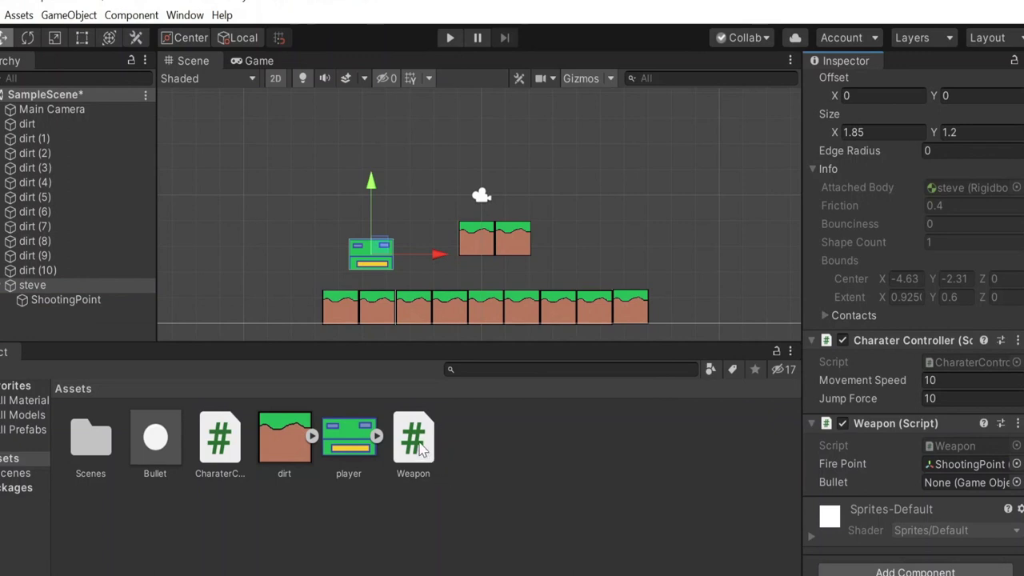
{"action": "left_click_drag", "start_coordinate": [168, 445], "coordinate": [954, 484]}
Play-test the scene by firing bullets while moving the player in both directions, then stop the game.
{"action": "left_click", "coordinate": [448, 38]}
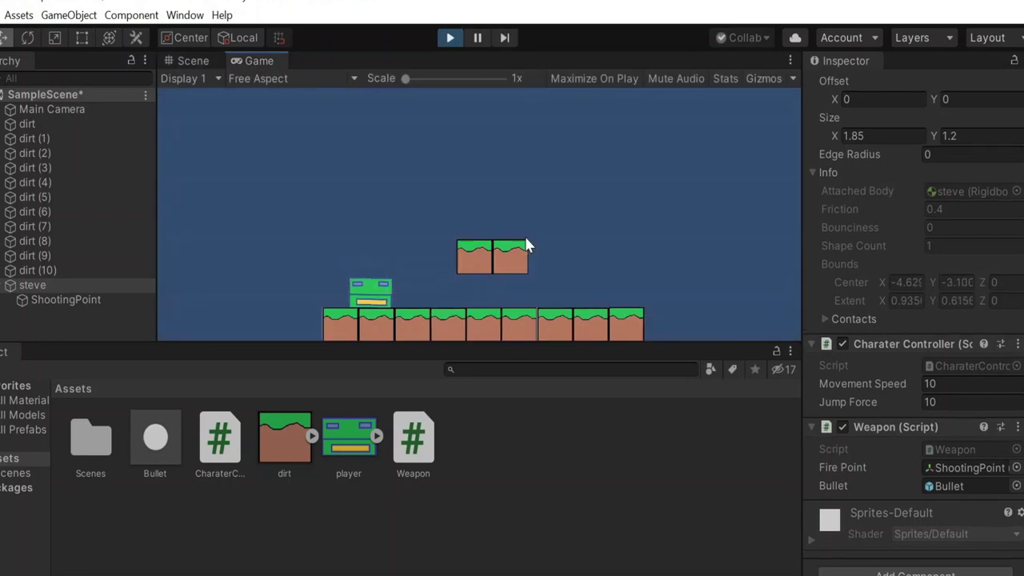
{"action": "key", "text": "d"}
{"action": "key", "text": "a"}
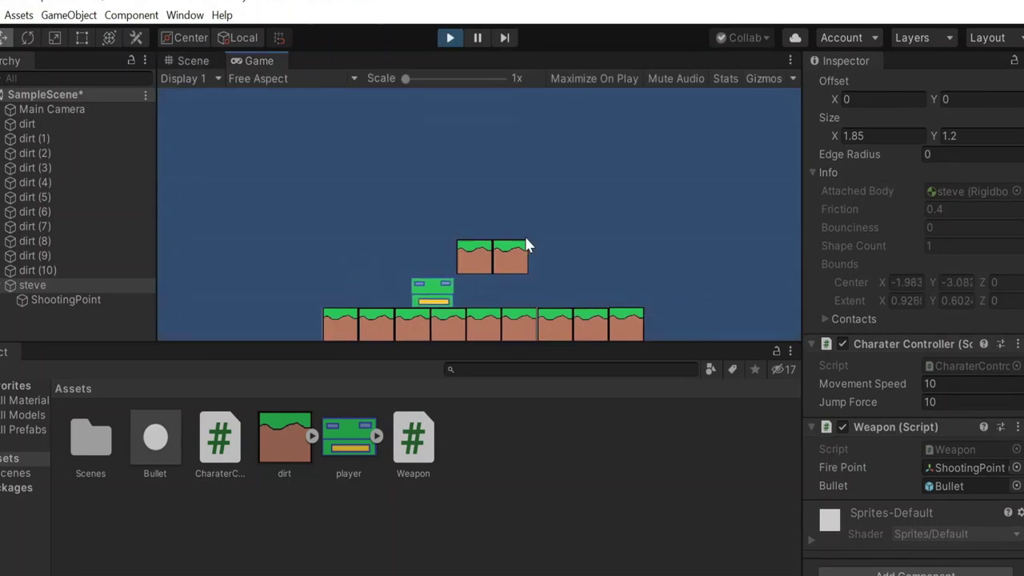
{"action": "left_click", "coordinate": [525, 236]}
{"action": "key", "text": "d"}
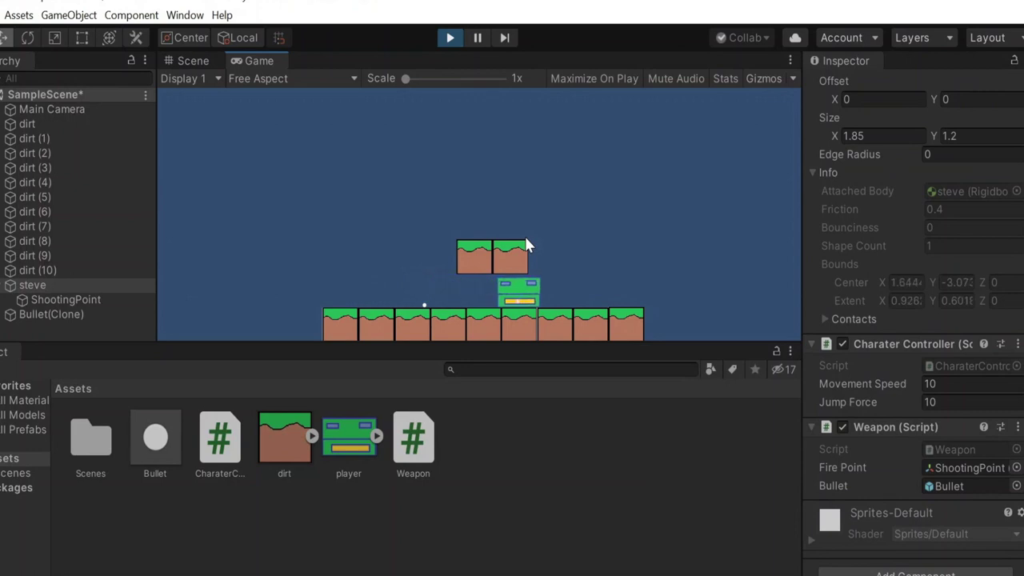
{"action": "left_click", "coordinate": [525, 236]}
{"action": "key", "text": "a"}
{"action": "left_click", "coordinate": [525, 236]}
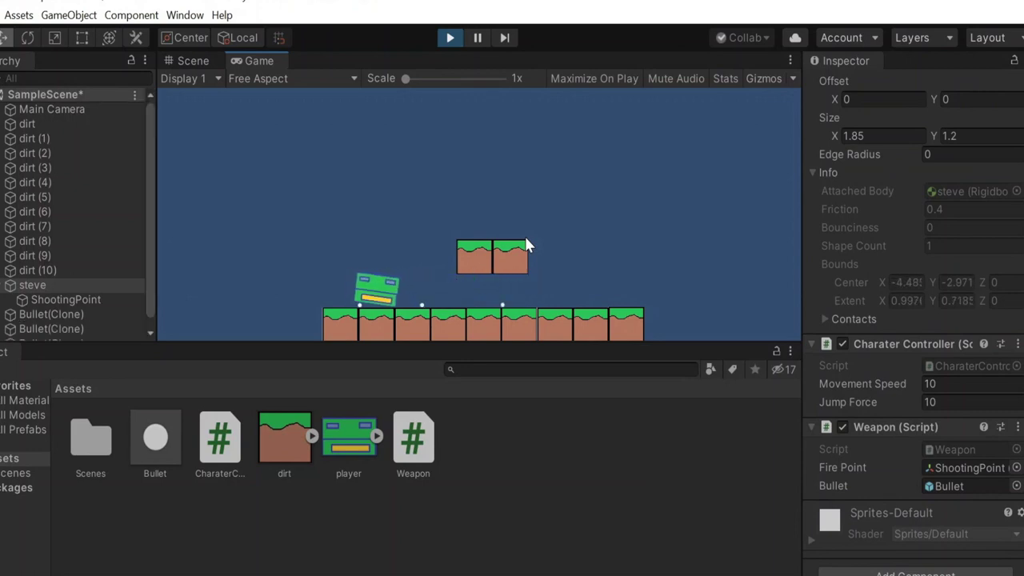
{"action": "key", "text": "d"}
{"action": "left_click", "coordinate": [525, 236]}
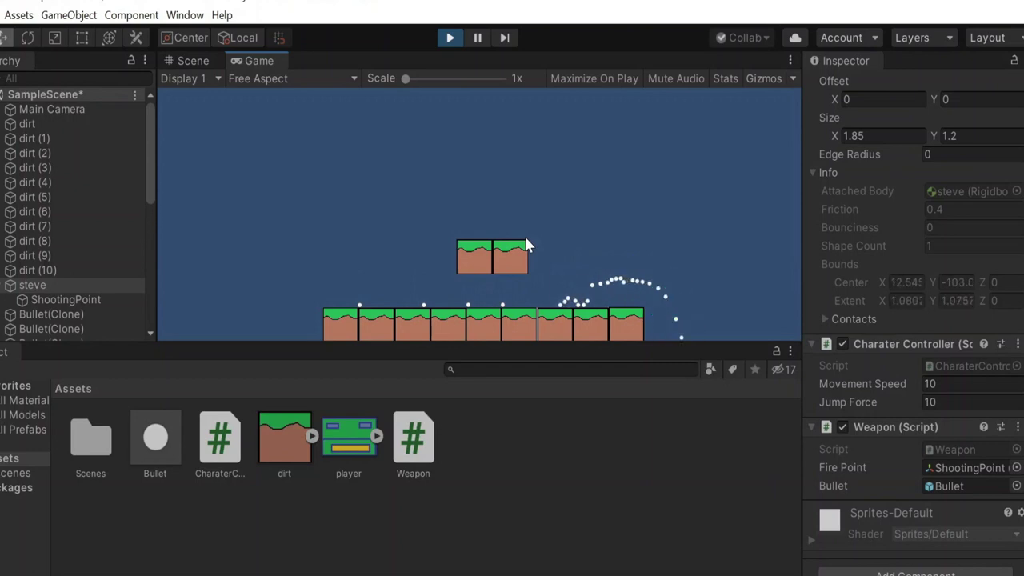
{"action": "left_click", "coordinate": [452, 40]}
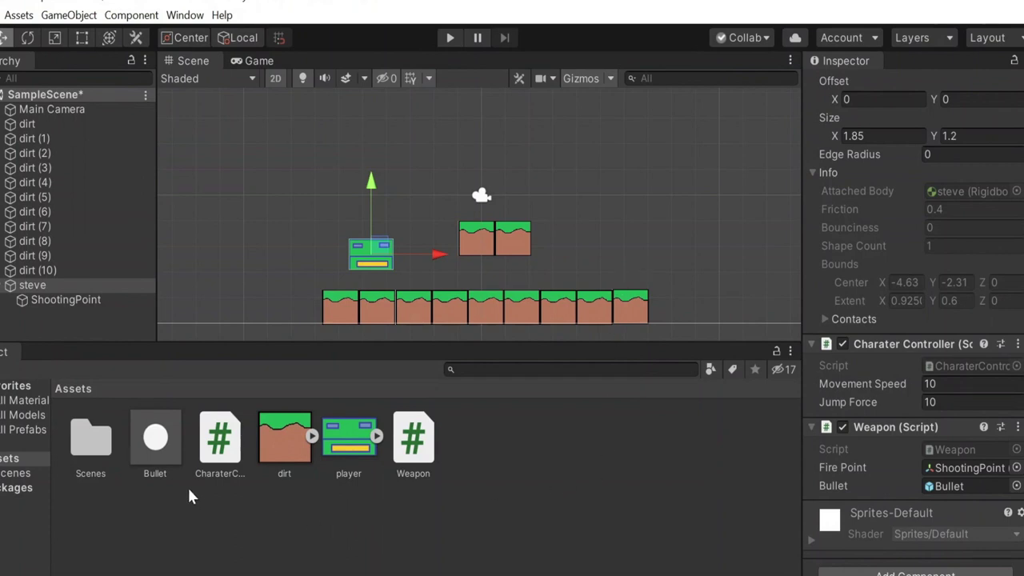
Add a new script named bullet to the Bullet prefab and open it in Visual Studio Code.
{"action": "left_click", "coordinate": [172, 436]}
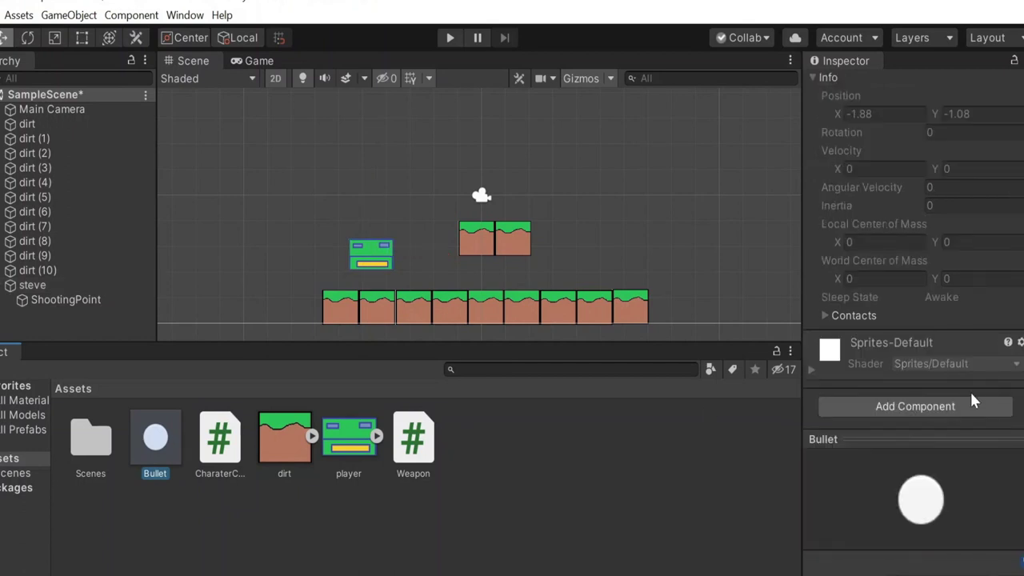
{"action": "scroll", "coordinate": [944, 413], "scroll_direction": "up", "scroll_amount": 10}
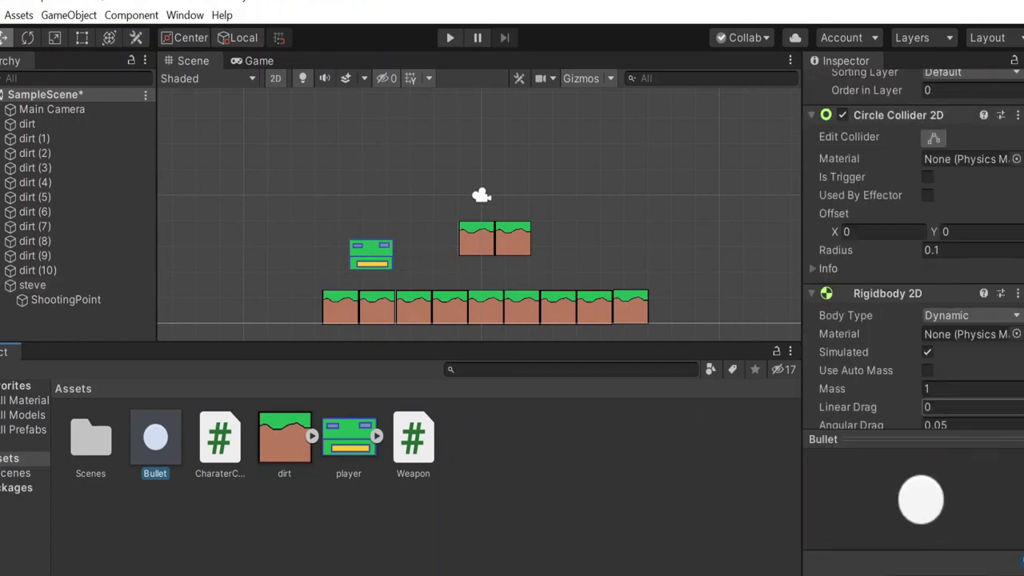
{"action": "scroll", "coordinate": [947, 388], "scroll_direction": "up", "scroll_amount": 3}
{"action": "scroll", "coordinate": [936, 399], "scroll_direction": "down", "scroll_amount": 10}
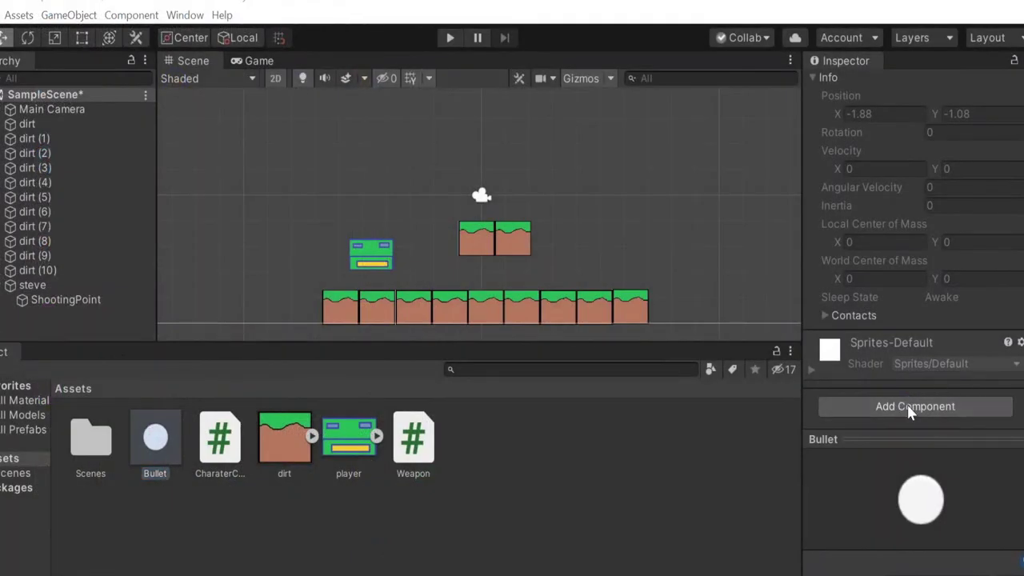
{"action": "left_click", "coordinate": [910, 407]}
{"action": "key", "text": "BackSpace"}
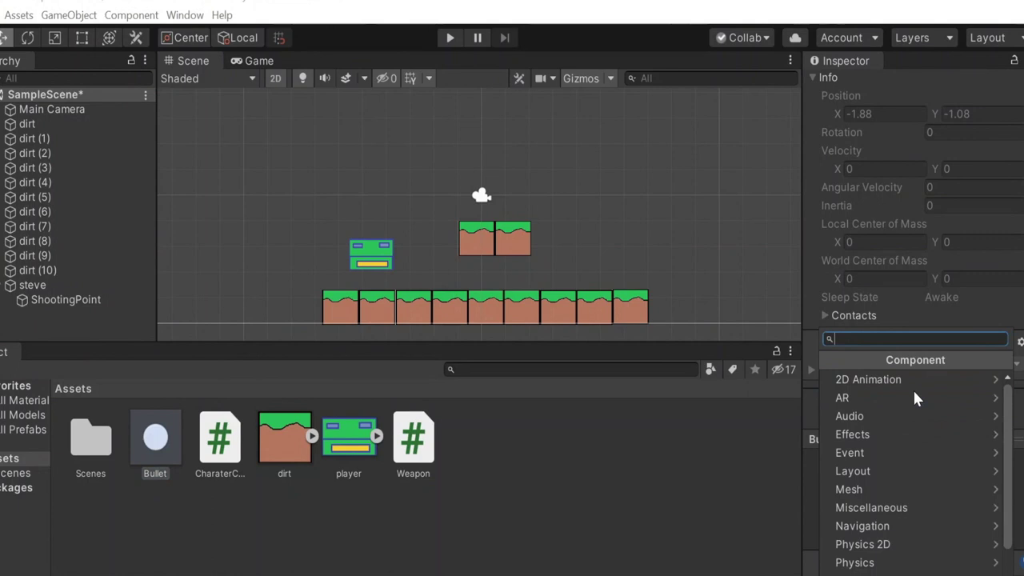
{"action": "type", "text": "bull"}
{"action": "left_click", "coordinate": [906, 381]}
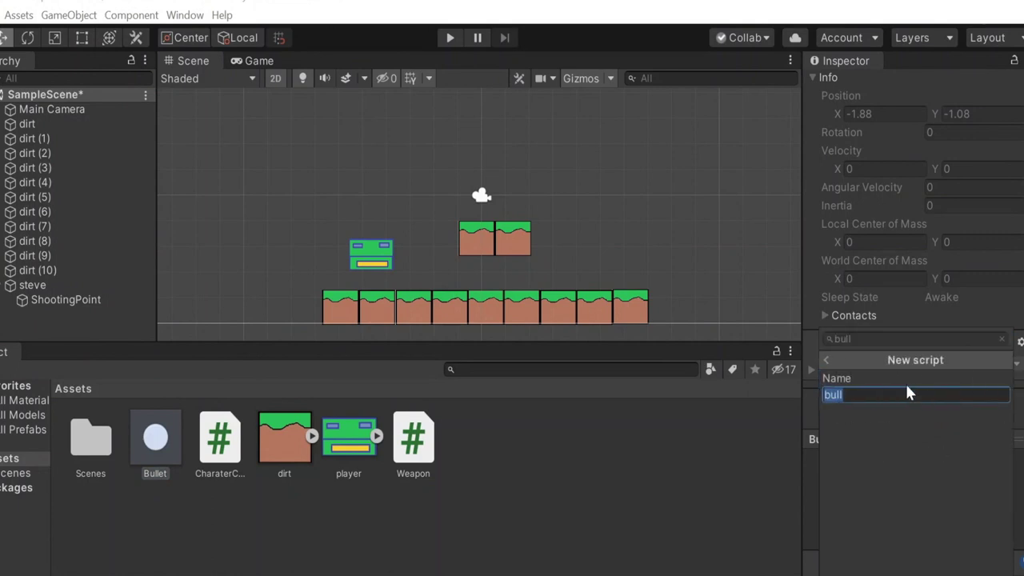
{"action": "key", "text": "BackSpace"}
{"action": "type", "text": "bullet"}
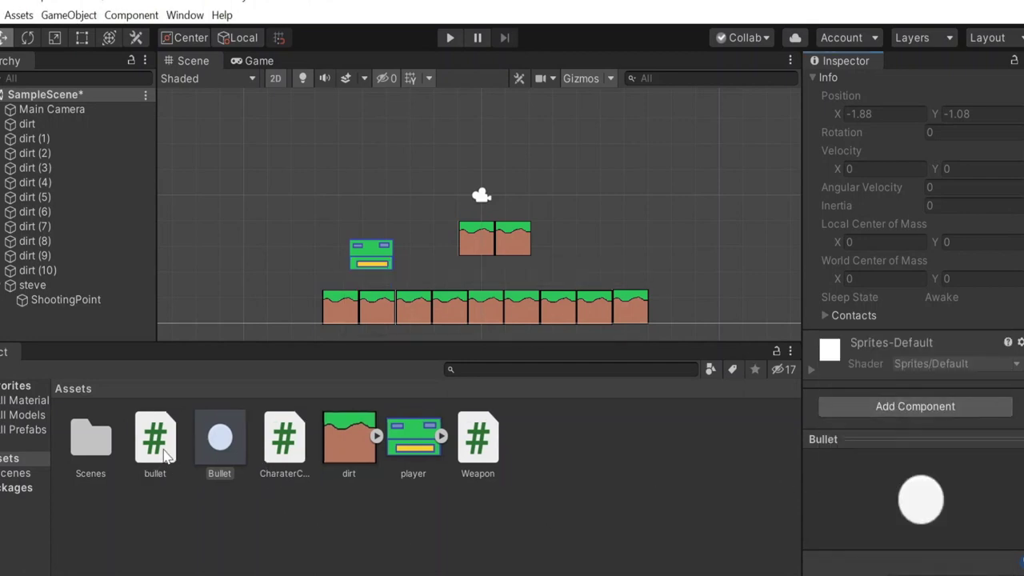
{"action": "double_click", "coordinate": [165, 455]}
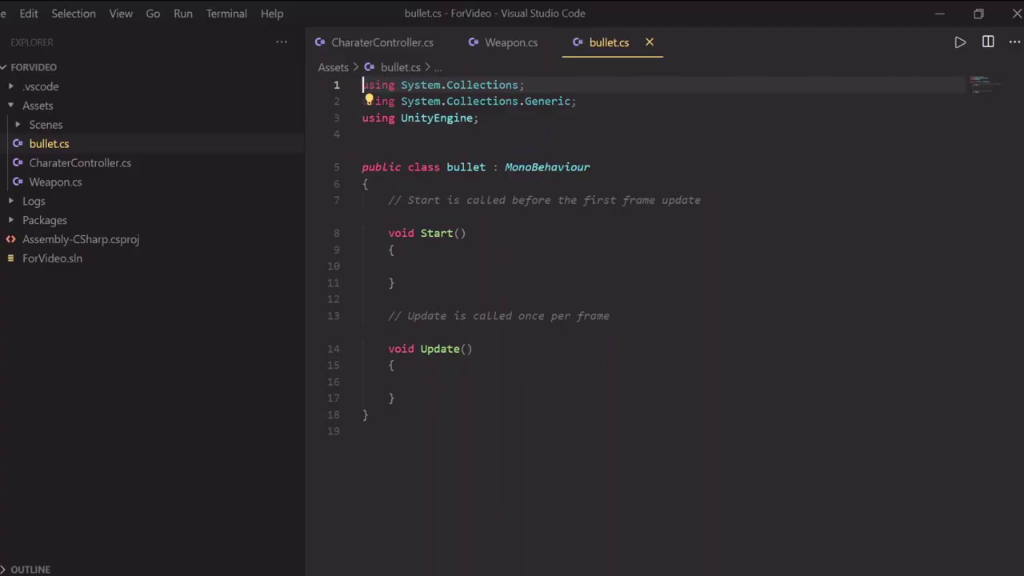
Delete the Update method with its comment and the comment above Start from the bullet script.
{"action": "left_click_drag", "start_coordinate": [399, 397], "coordinate": [388, 316]}
{"action": "key", "text": "BackSpace"}
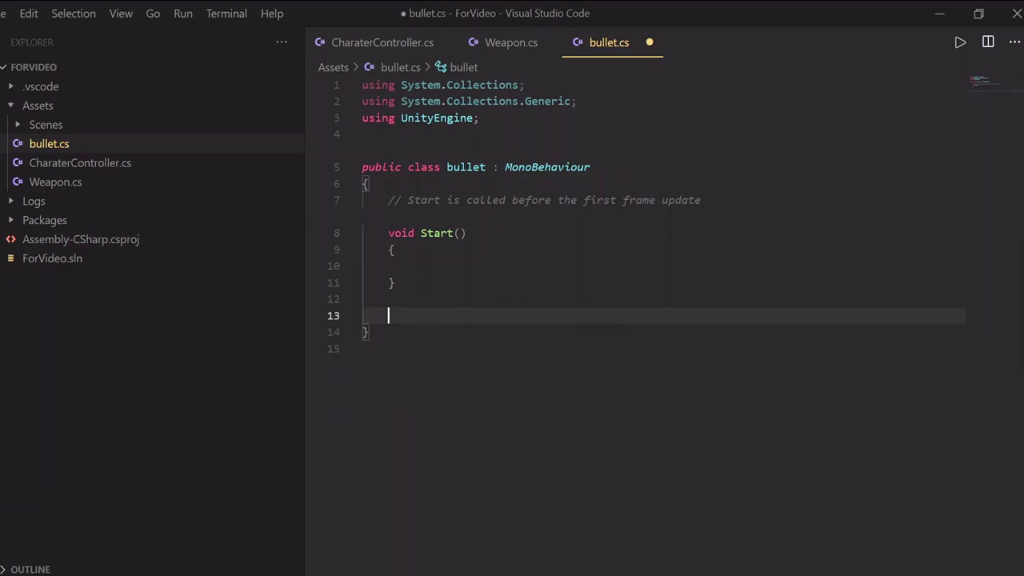
{"action": "key", "text": "BackSpace"}
{"action": "key", "text": "BackSpace"}
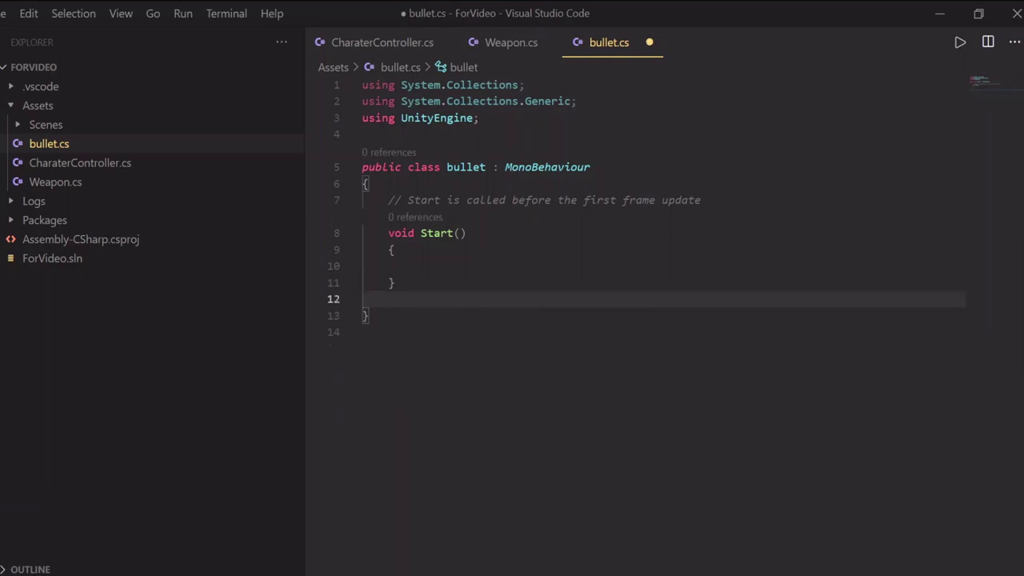
{"action": "left_click_drag", "start_coordinate": [702, 200], "coordinate": [398, 206]}
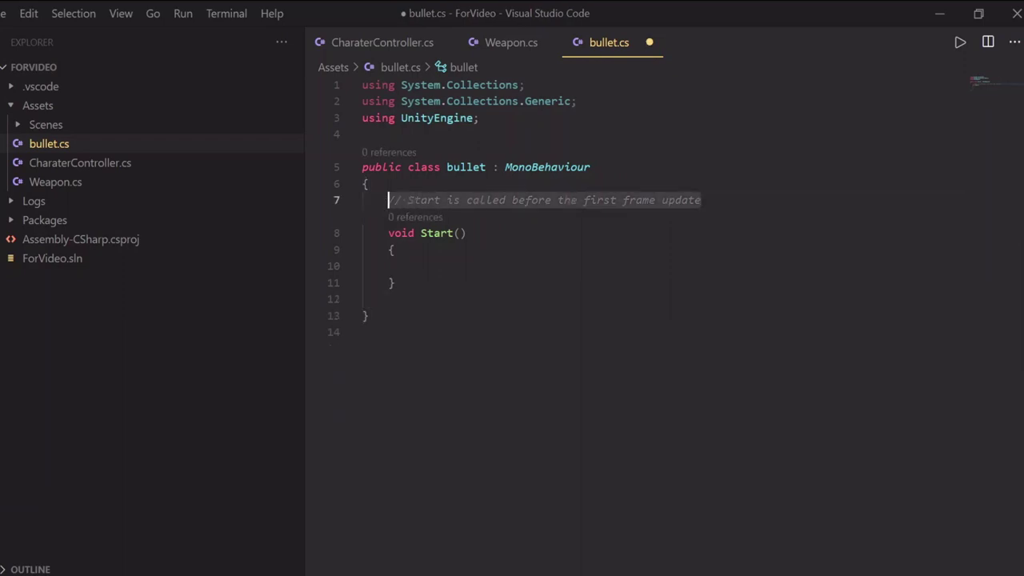
{"action": "key", "text": "BackSpace"}
{"action": "key", "text": "BackSpace"}
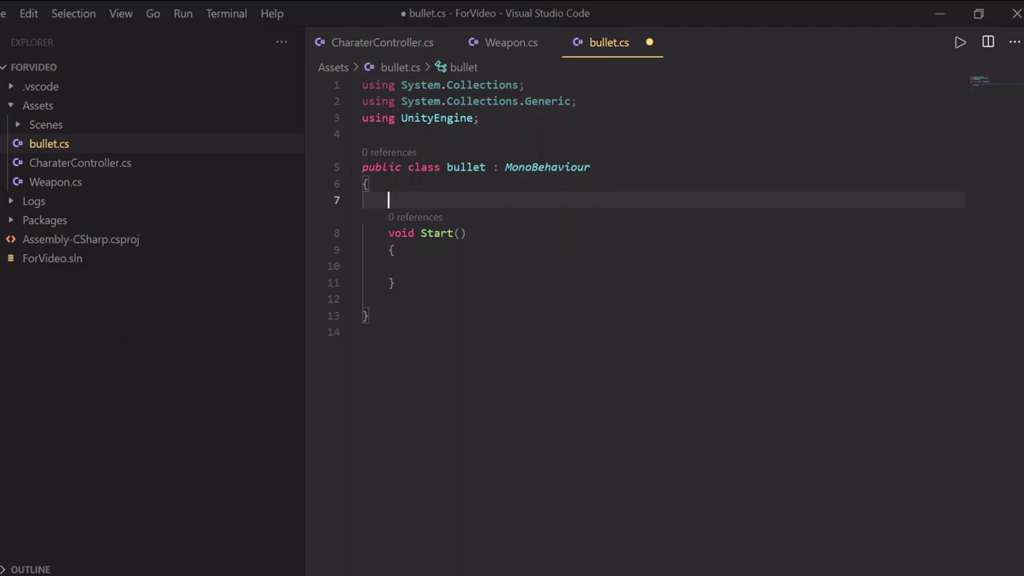
Declare a public float variable named speed with the value 20f at the start of the bullet class.
{"action": "type", "text": "publ"}
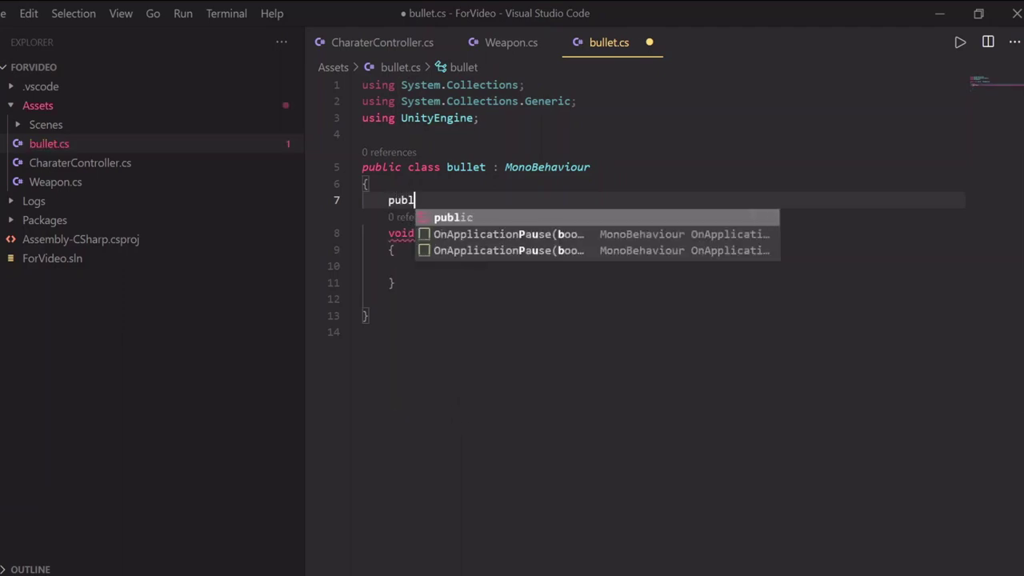
{"action": "type", "text": "ic floa"}
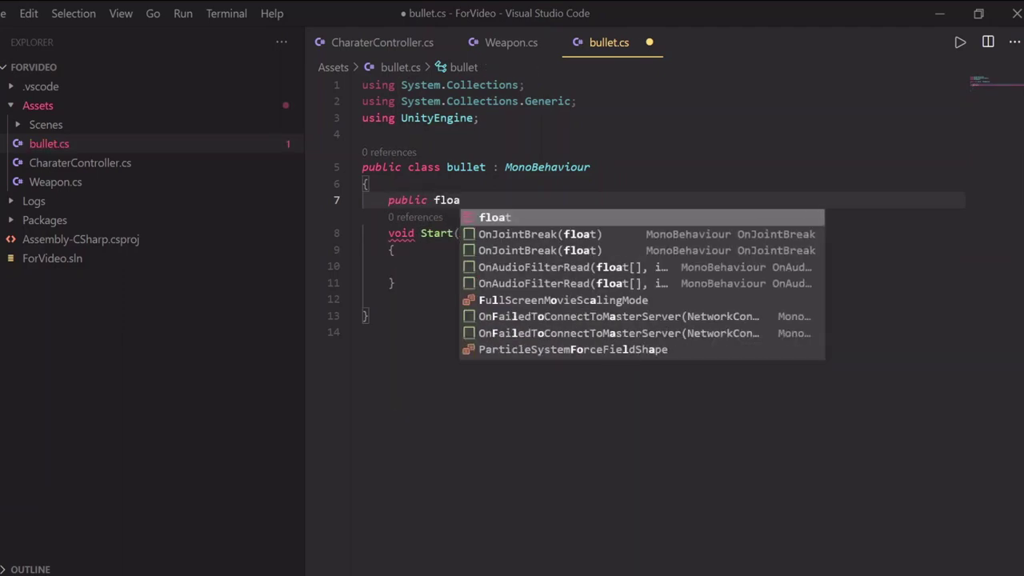
{"action": "type", "text": "t speed "}
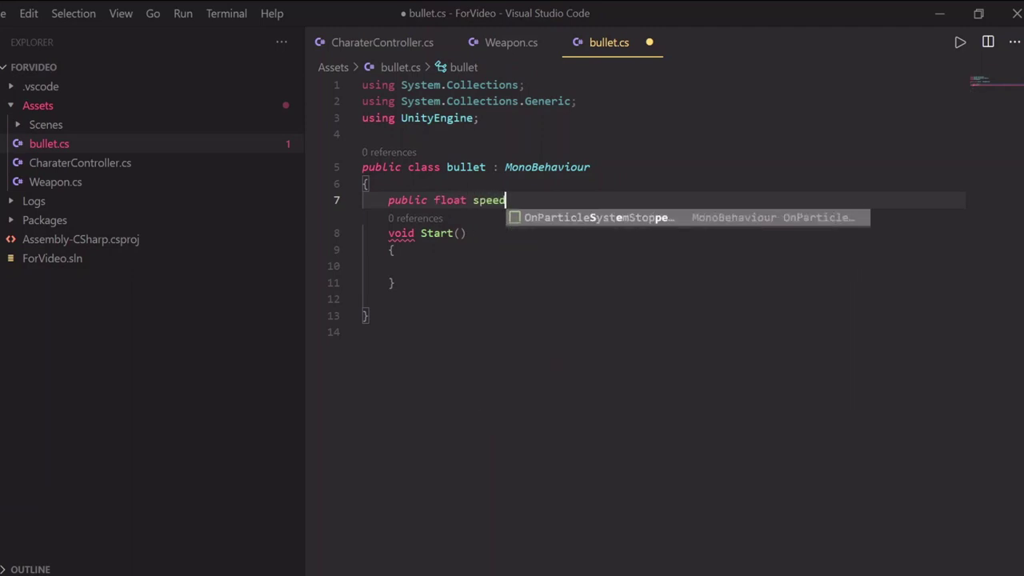
{"action": "type", "text": "= 20f;"}
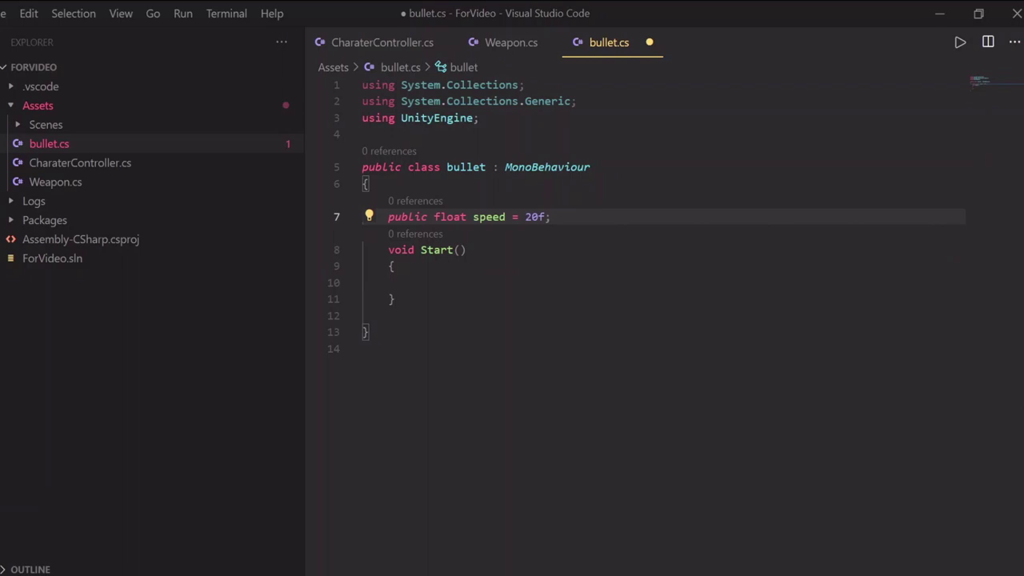
{"action": "key", "text": "Return"}
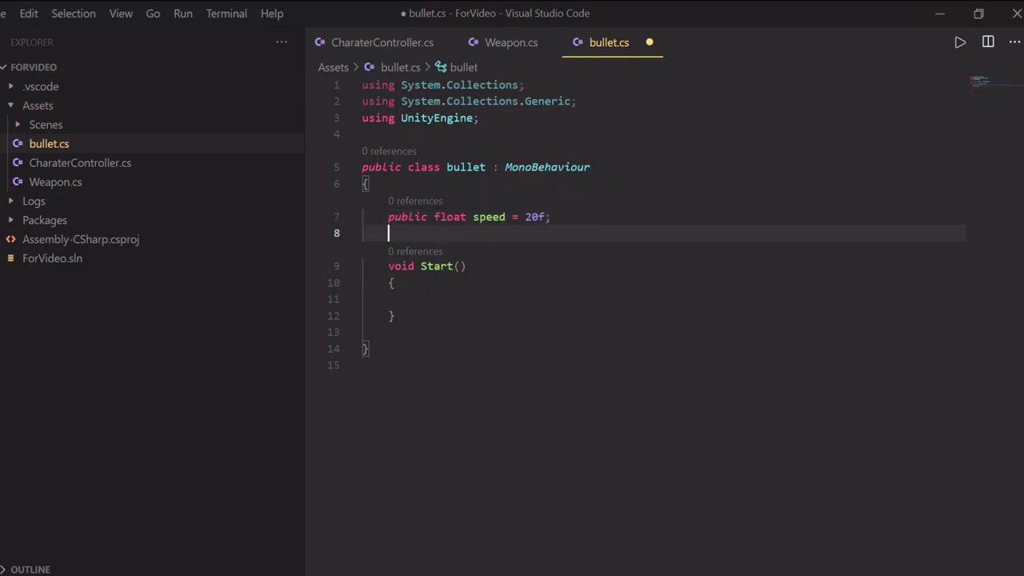
Declare a public Rigidbody2D variable named rb below the speed variable.
{"action": "type", "text": "pu"}
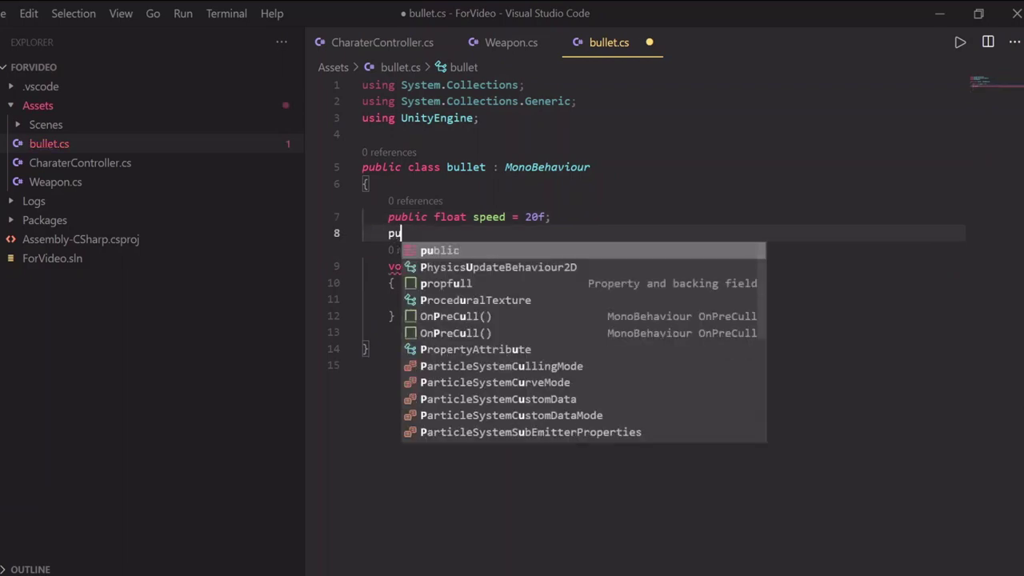
{"action": "type", "text": "blic Rig"}
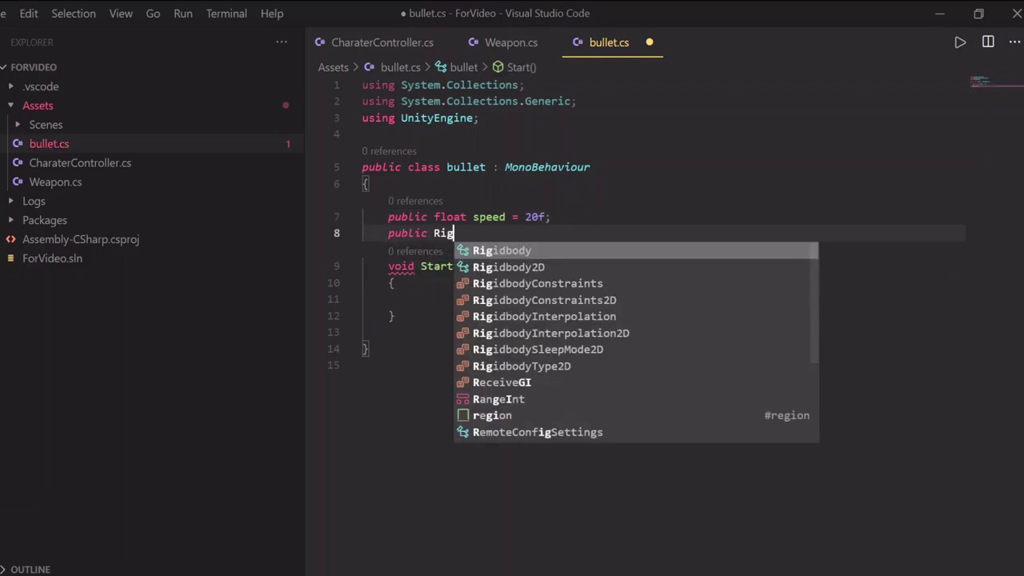
{"action": "key", "text": "Down"}
{"action": "key", "text": "Tab"}
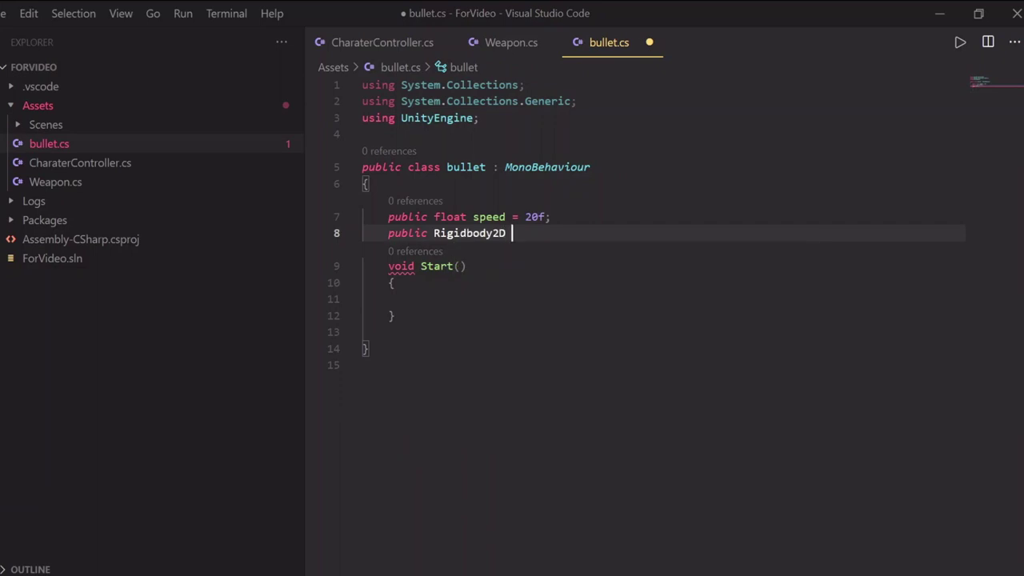
{"action": "type", "text": "r"}
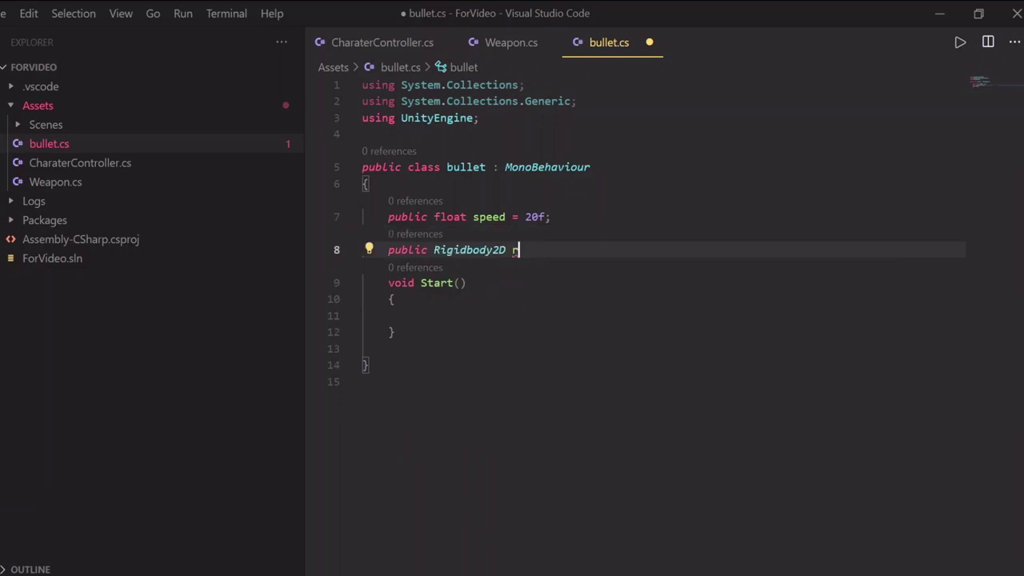
{"action": "type", "text": "c;i"}
{"action": "key", "text": "Tab"}
{"action": "key", "text": "BackSpace"}
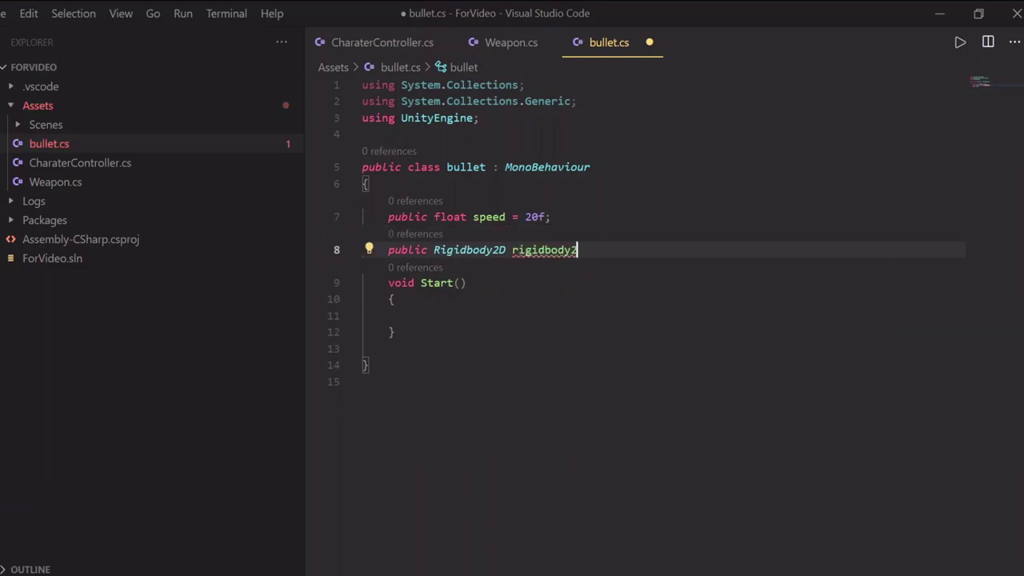
{"action": "key", "text": "BackSpace"}
{"action": "key", "text": "BackSpace"}
{"action": "key", "text": "BackSpace"}
{"action": "key", "text": "BackSpace"}
{"action": "type", "text": "b ;"}
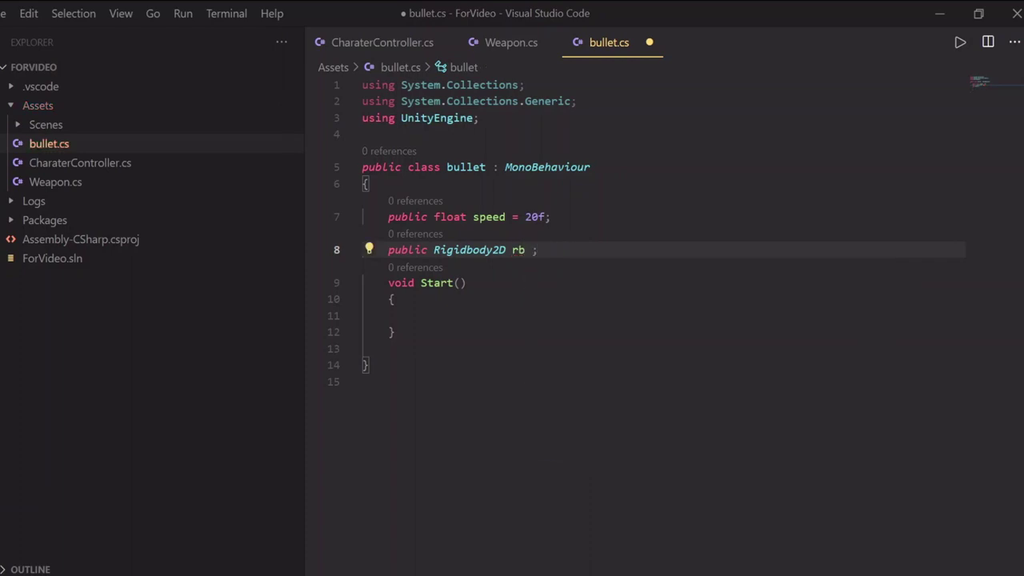
Add rb.velocity = transform.right * speed; inside the Start method and save the bullet script.
{"action": "left_click", "coordinate": [463, 283]}
{"action": "left_click", "coordinate": [394, 299]}
{"action": "left_click", "coordinate": [414, 315]}
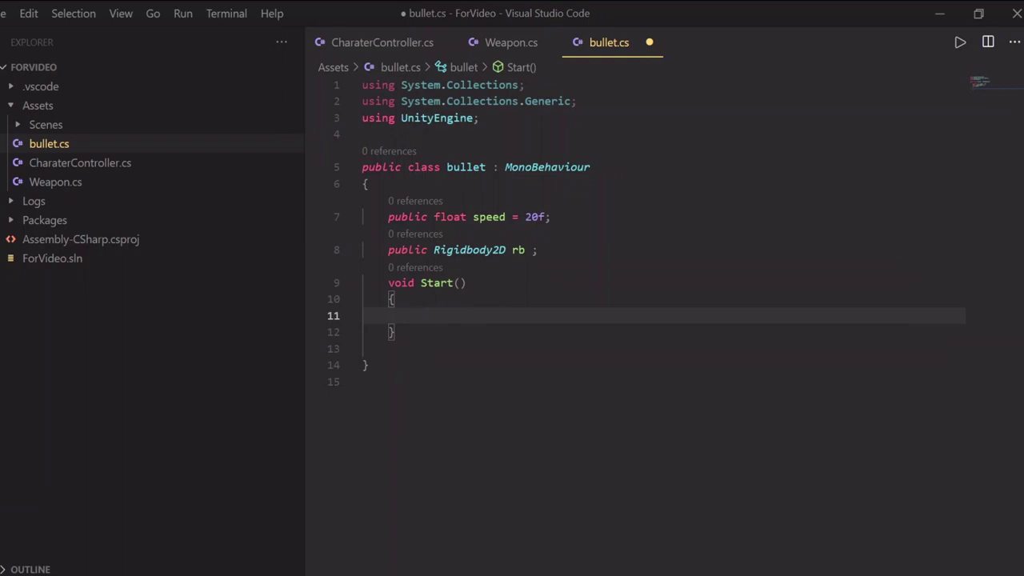
{"action": "type", "text": "rb.ve"}
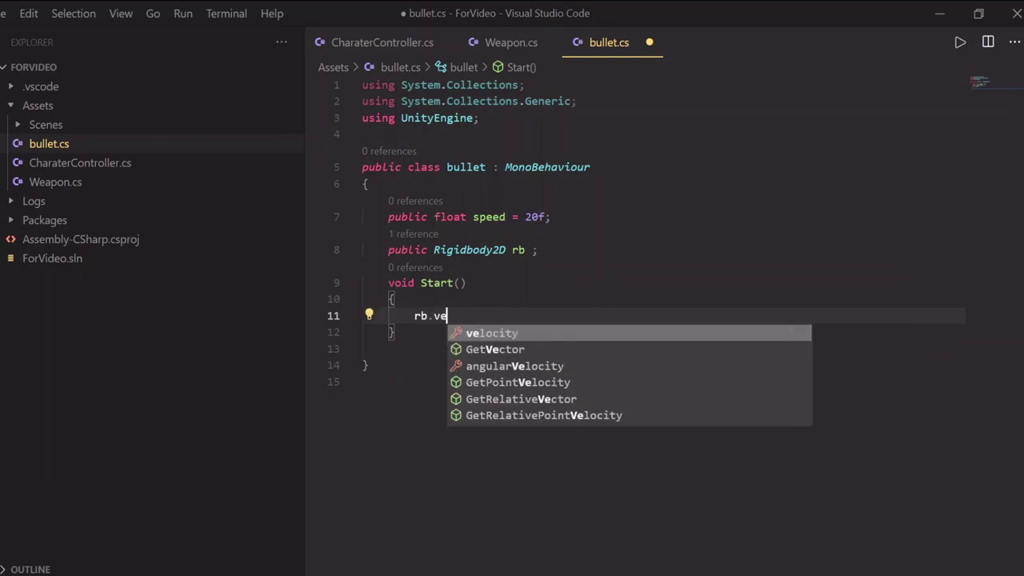
{"action": "key", "text": "Tab"}
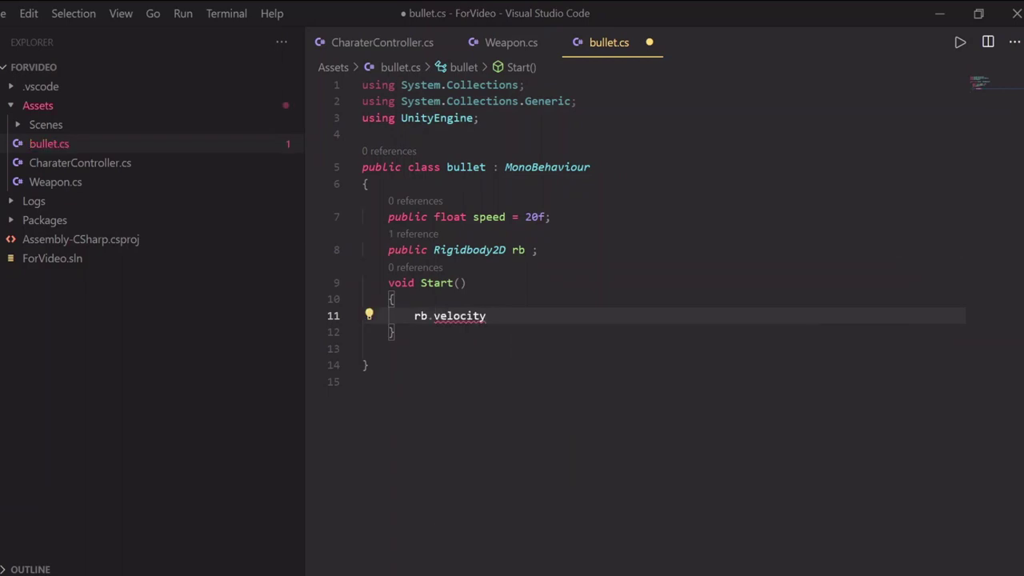
{"action": "type", "text": "= tra"}
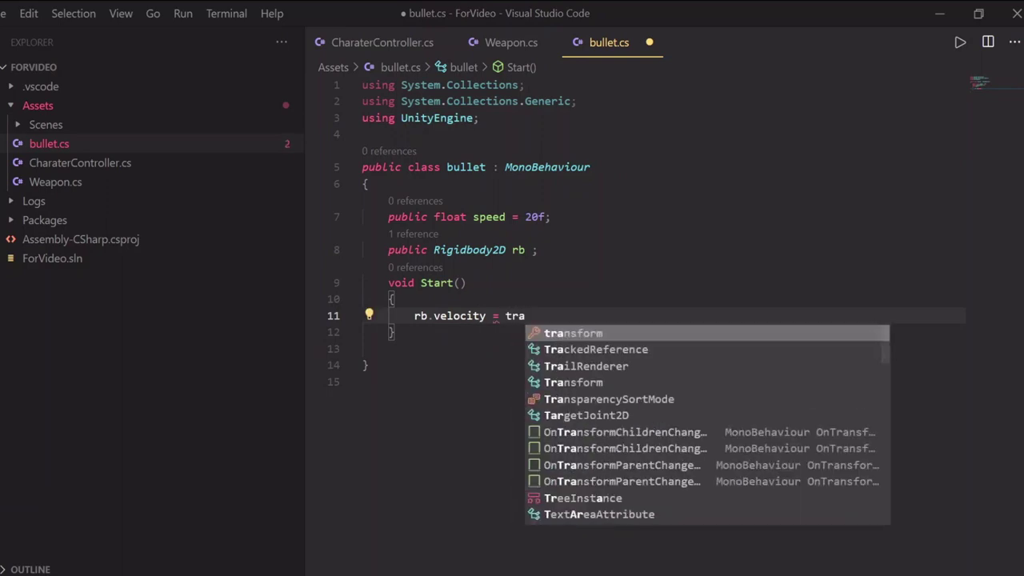
{"action": "key", "text": "Tab"}
{"action": "type", "text": ".right"}
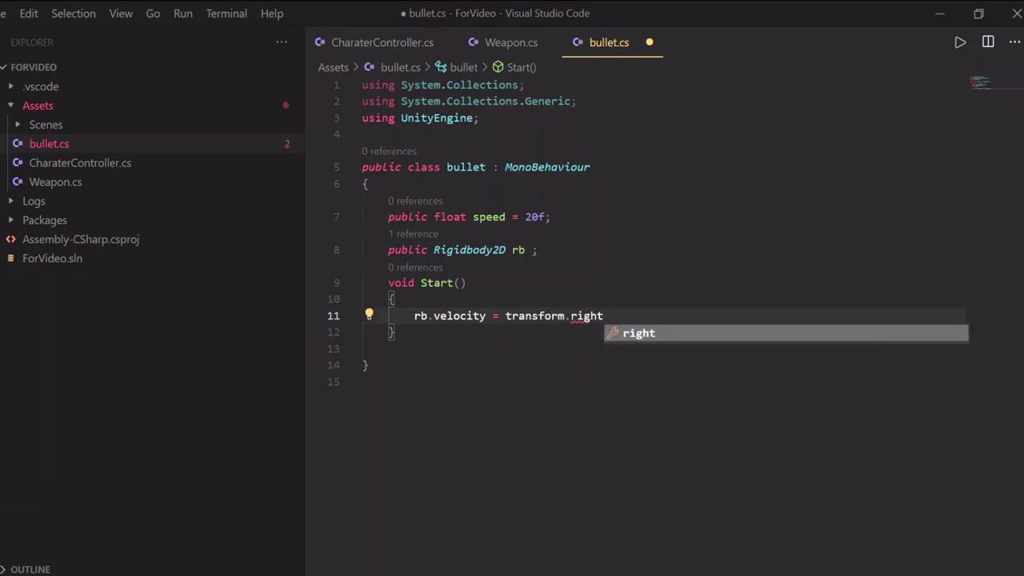
{"action": "type", "text": " * s"}
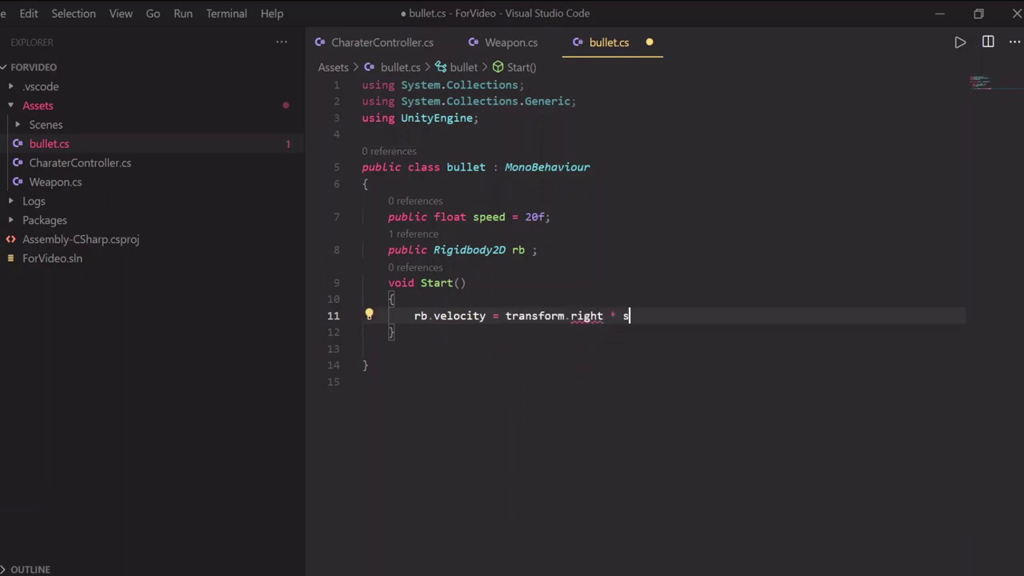
{"action": "type", "text": "peed;"}
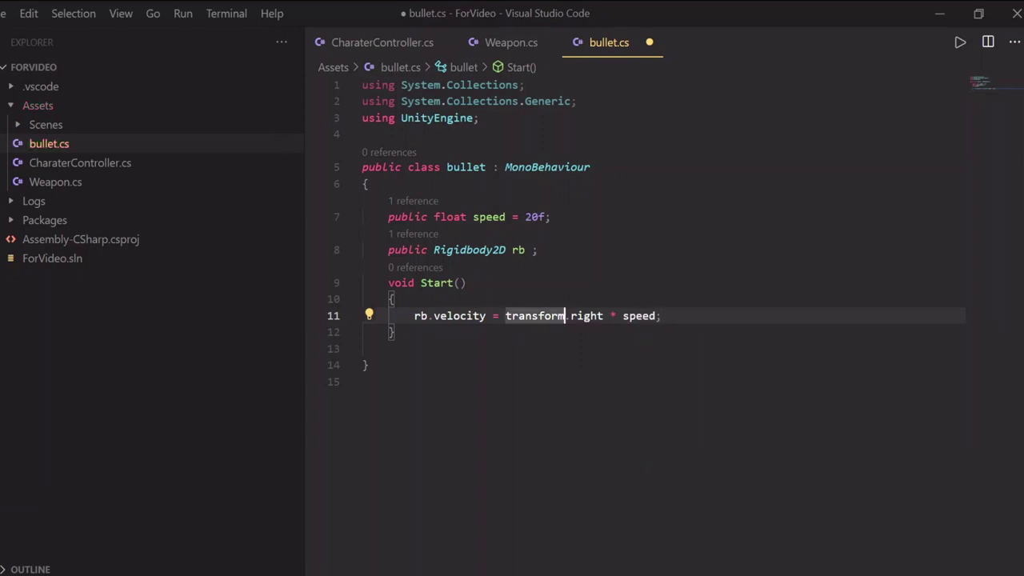
{"action": "key", "text": "ctrl+s"}
Switch to Unity and assign the Bullet prefab's own Rigidbody 2D as Rb in its Bullet script component.
{"action": "left_click", "coordinate": [948, 12]}
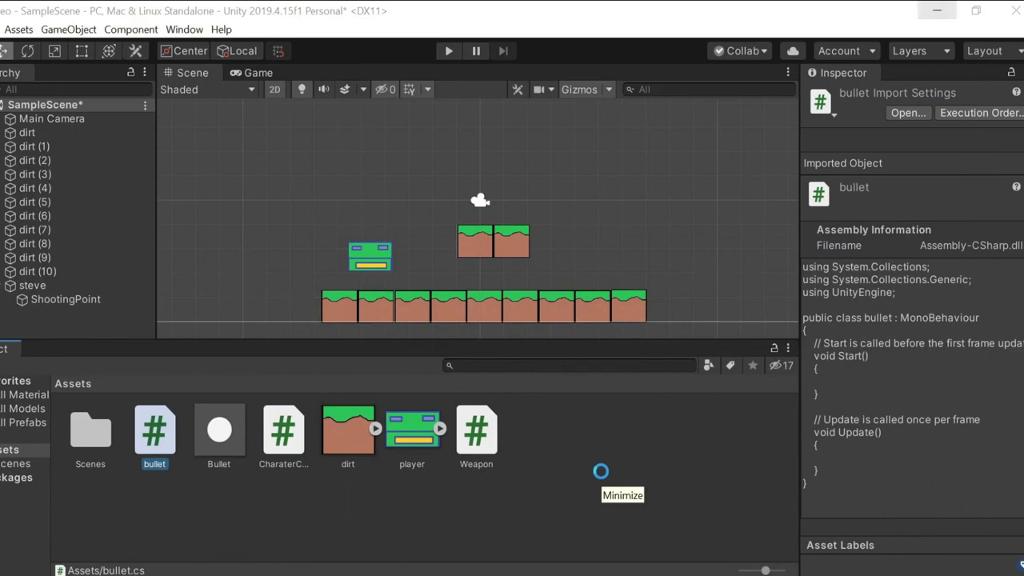
{"action": "left_click", "coordinate": [218, 436]}
{"action": "scroll", "coordinate": [936, 391], "scroll_direction": "down", "scroll_amount": 10}
{"action": "scroll", "coordinate": [929, 391], "scroll_direction": "down", "scroll_amount": 3}
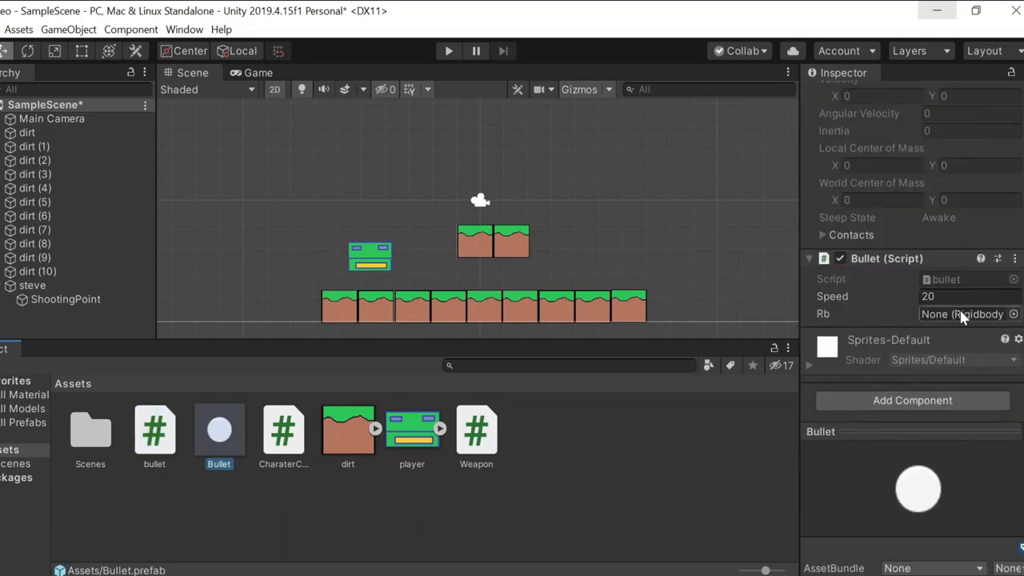
{"action": "scroll", "coordinate": [957, 309], "scroll_direction": "up", "scroll_amount": 15}
{"action": "scroll", "coordinate": [858, 200], "scroll_direction": "down", "scroll_amount": 10}
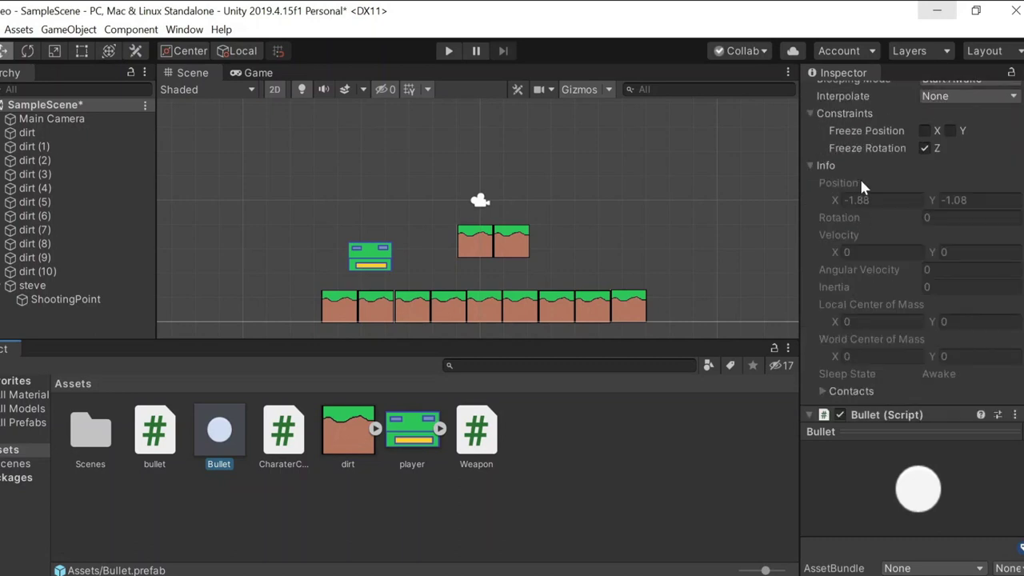
{"action": "left_click", "coordinate": [862, 166]}
{"action": "scroll", "coordinate": [862, 160], "scroll_direction": "up", "scroll_amount": 6}
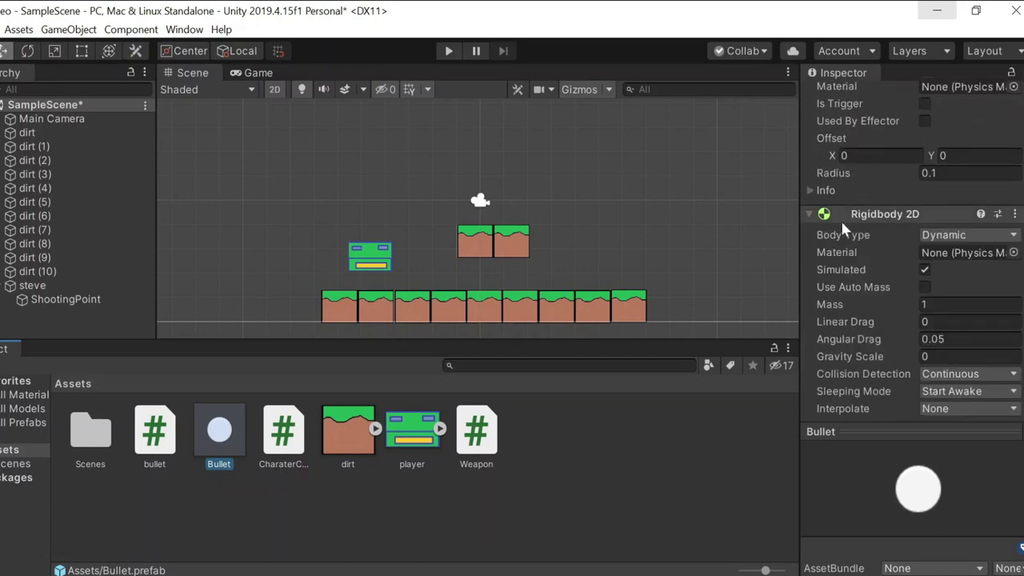
{"action": "left_click", "coordinate": [808, 214]}
{"action": "left_click_drag", "start_coordinate": [891, 236], "coordinate": [945, 318]}
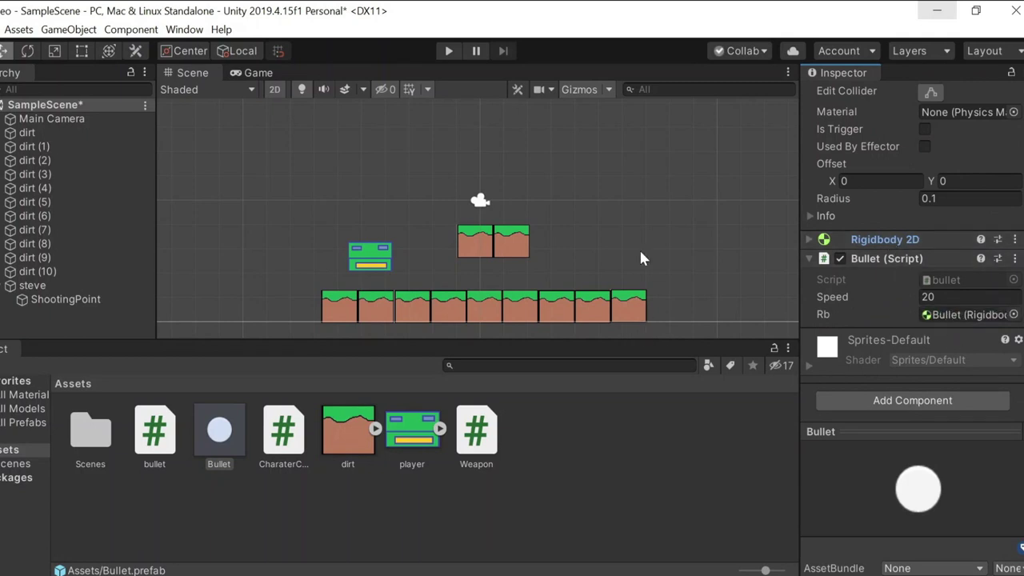
Play-test the scene by firing bullets from the ground while moving the player right and back left.
{"action": "left_click", "coordinate": [449, 52]}
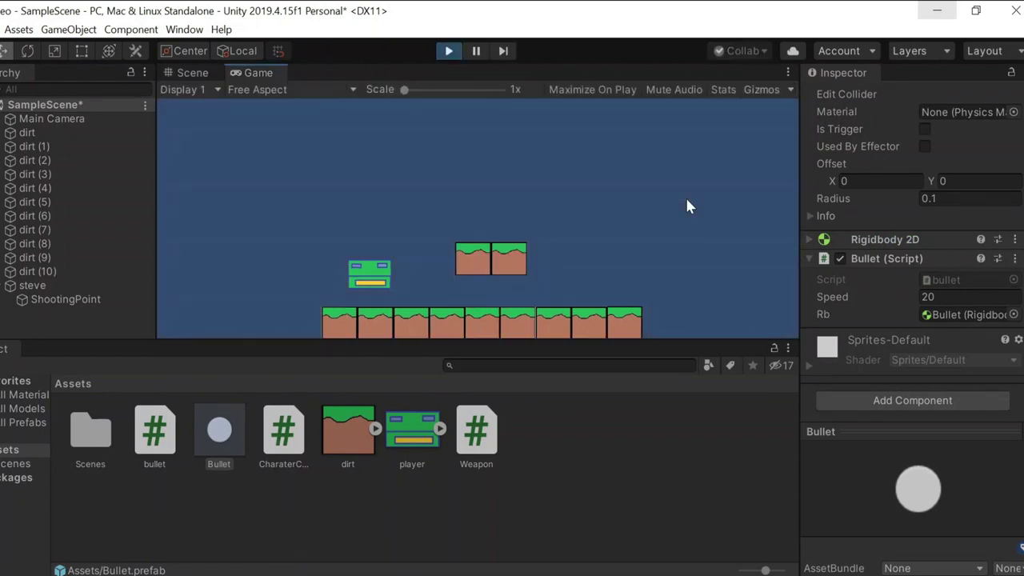
{"action": "left_click", "coordinate": [687, 206]}
{"action": "left_click", "coordinate": [687, 206]}
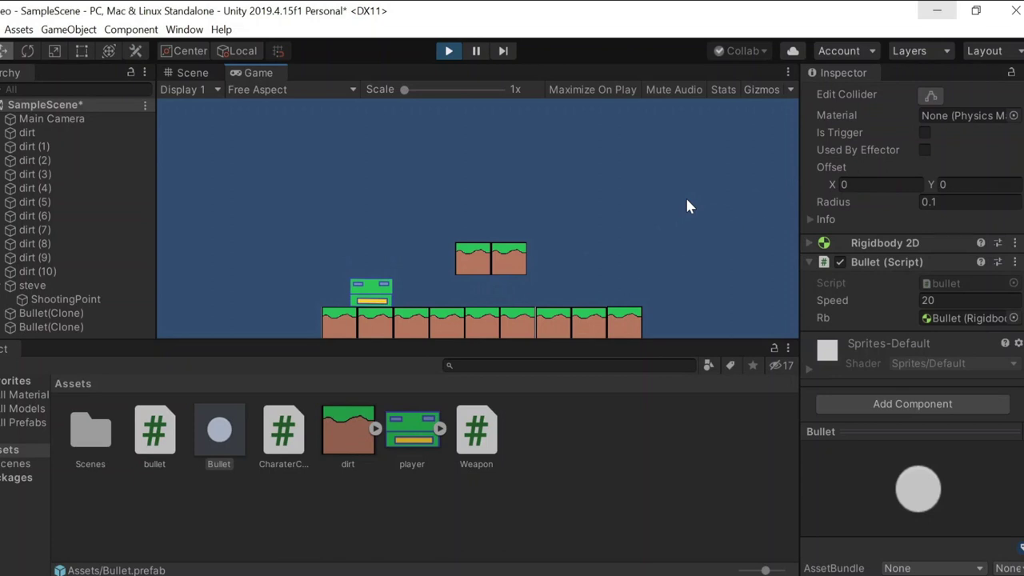
{"action": "key", "text": "d"}
{"action": "left_click", "coordinate": [686, 206]}
{"action": "left_click", "coordinate": [687, 206]}
{"action": "left_click", "coordinate": [687, 207]}
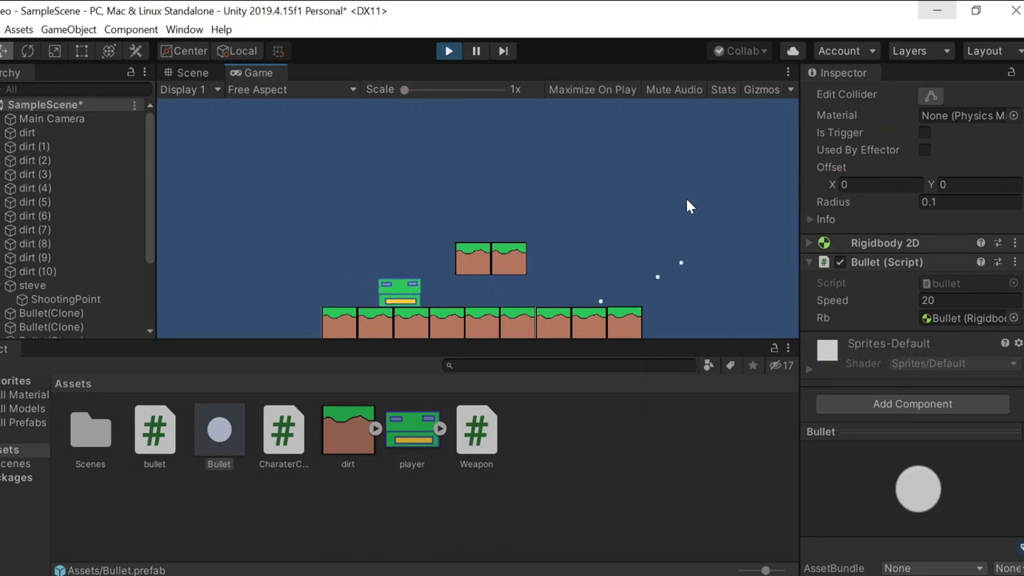
{"action": "key", "text": "d"}
{"action": "key", "text": "a"}
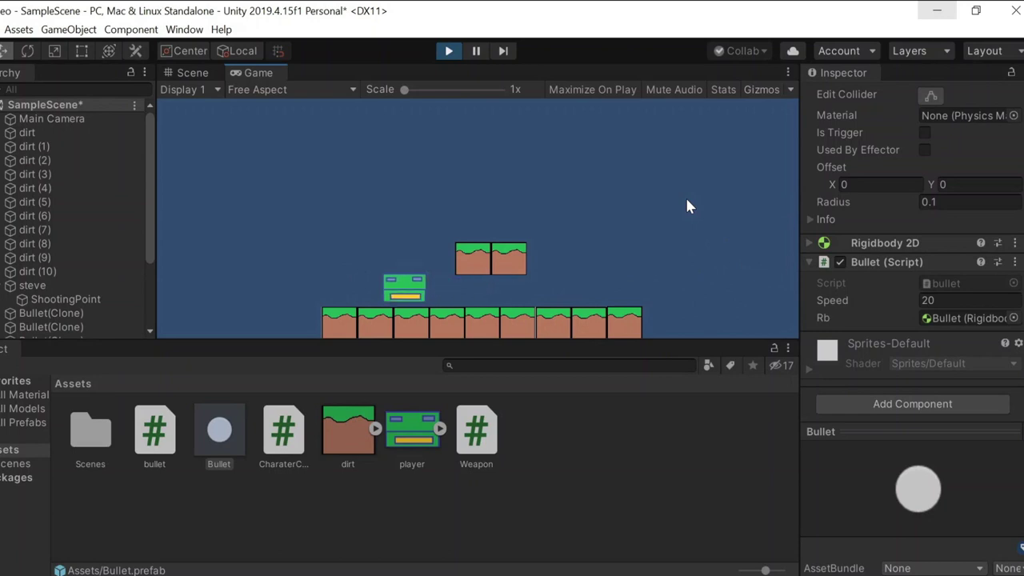
Play-test shooting in mid-air by jumping the player right toward the floating platform while firing repeated bullets.
{"action": "key", "text": "space"}
{"action": "key", "text": "d"}
{"action": "left_click", "coordinate": [687, 200]}
{"action": "left_click", "coordinate": [688, 201]}
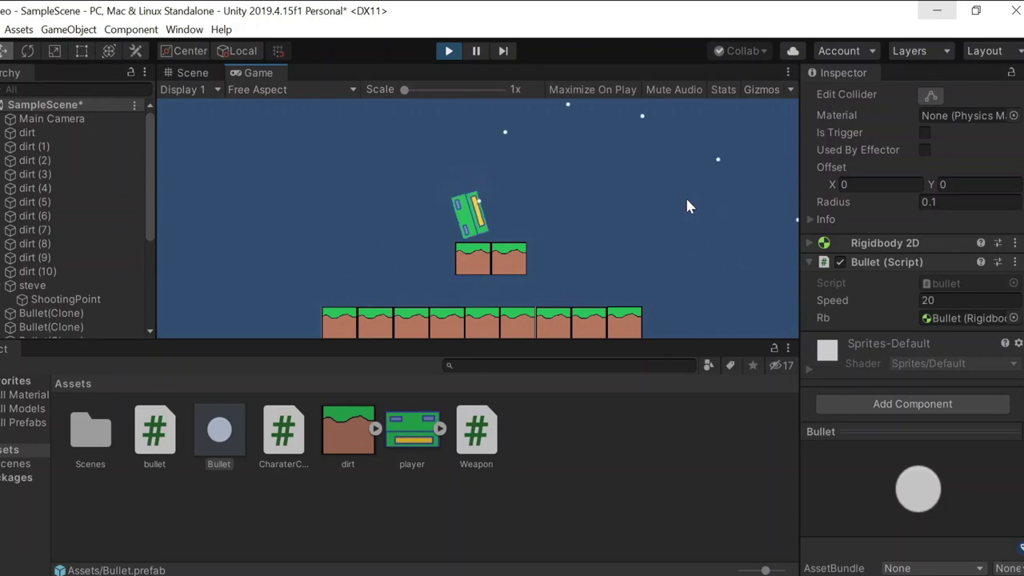
{"action": "left_click", "coordinate": [687, 200]}
{"action": "left_click", "coordinate": [688, 201]}
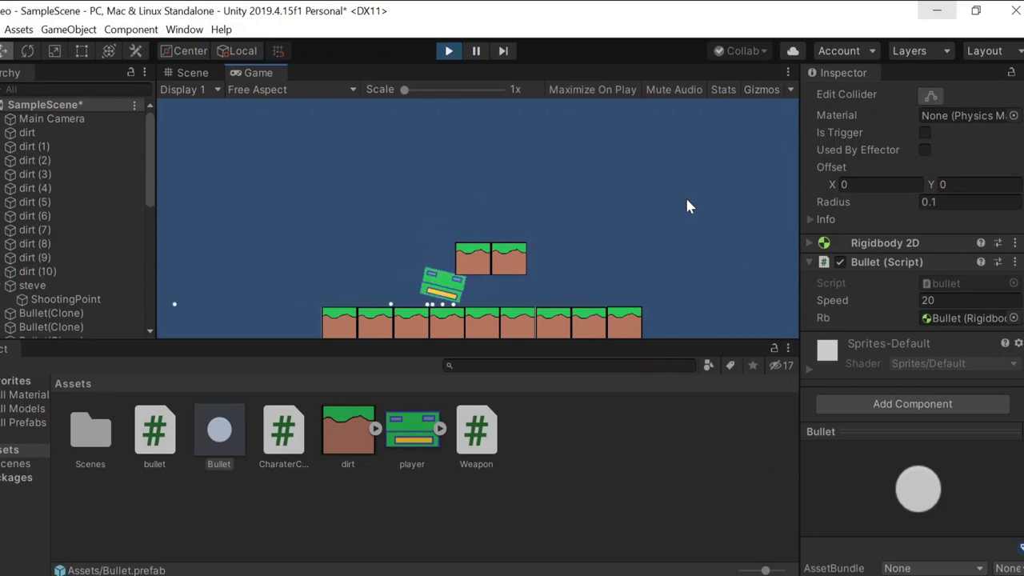
{"action": "left_click", "coordinate": [687, 202]}
{"action": "left_click", "coordinate": [687, 201]}
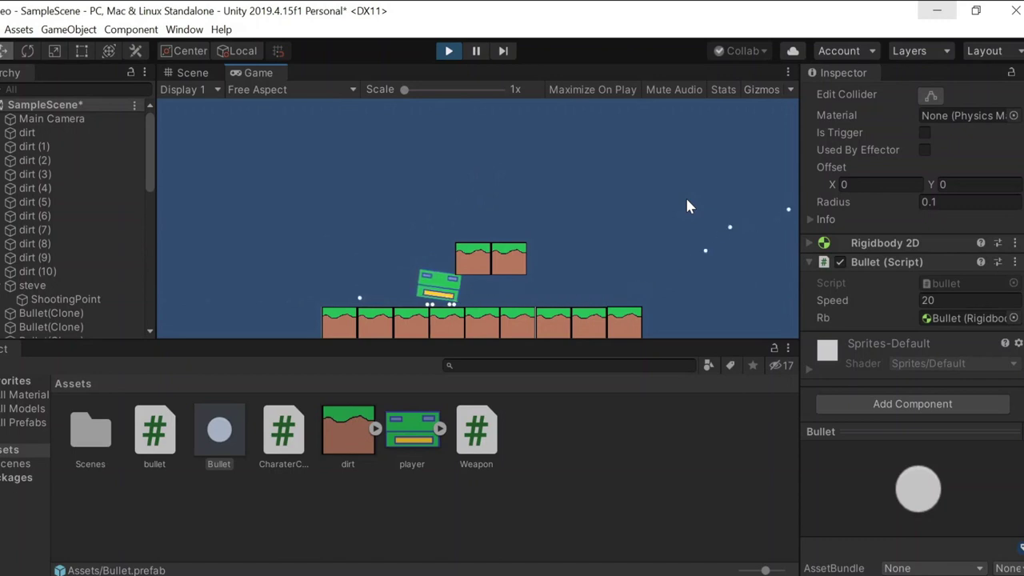
Test the player's movement by moving it left and right, firing once, and jumping above the floating dirt platform.
{"action": "key", "text": "Left"}
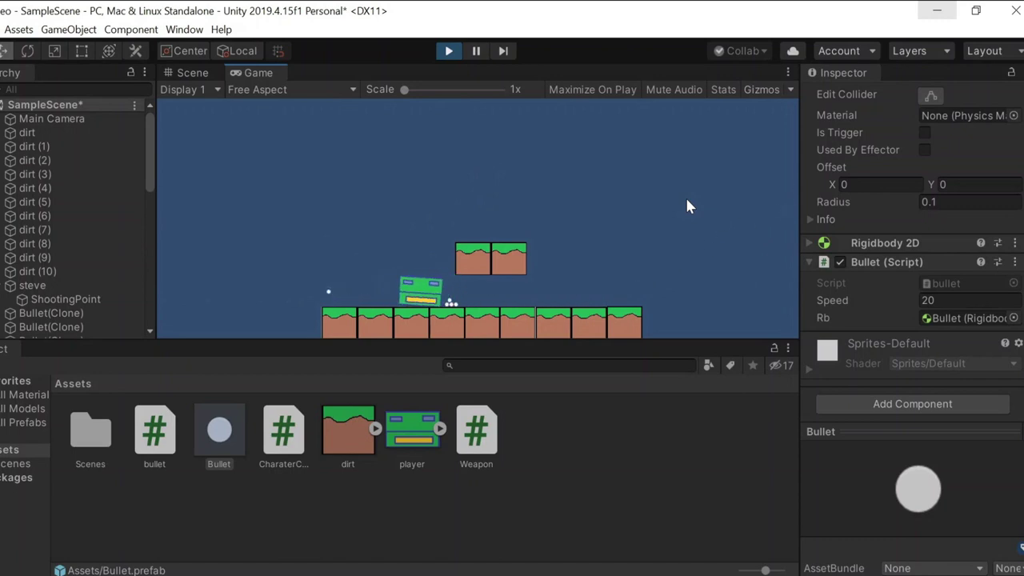
{"action": "key", "text": "space"}
{"action": "key", "text": "Right"}
{"action": "left_click", "coordinate": [687, 202]}
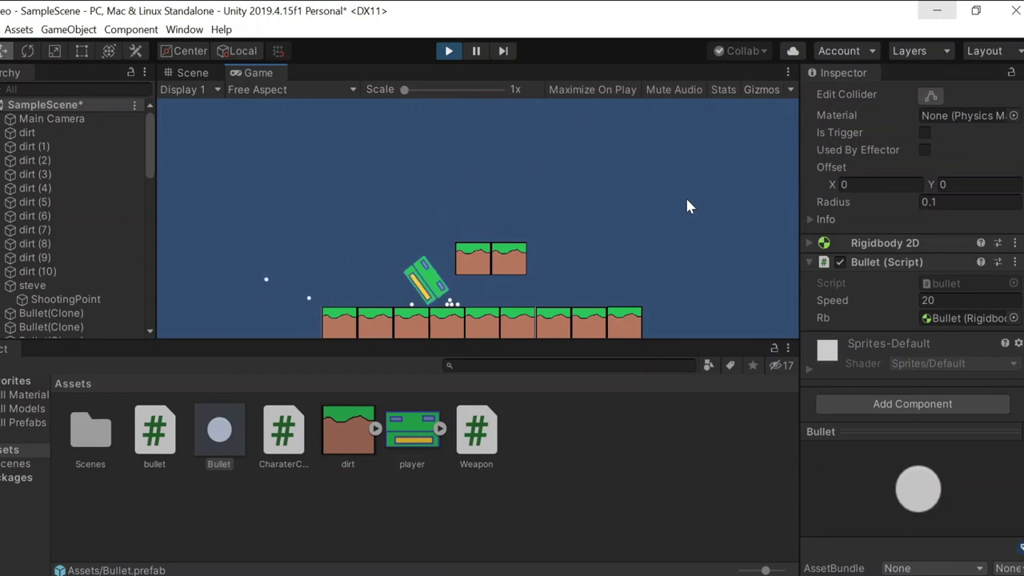
{"action": "key", "text": "Right"}
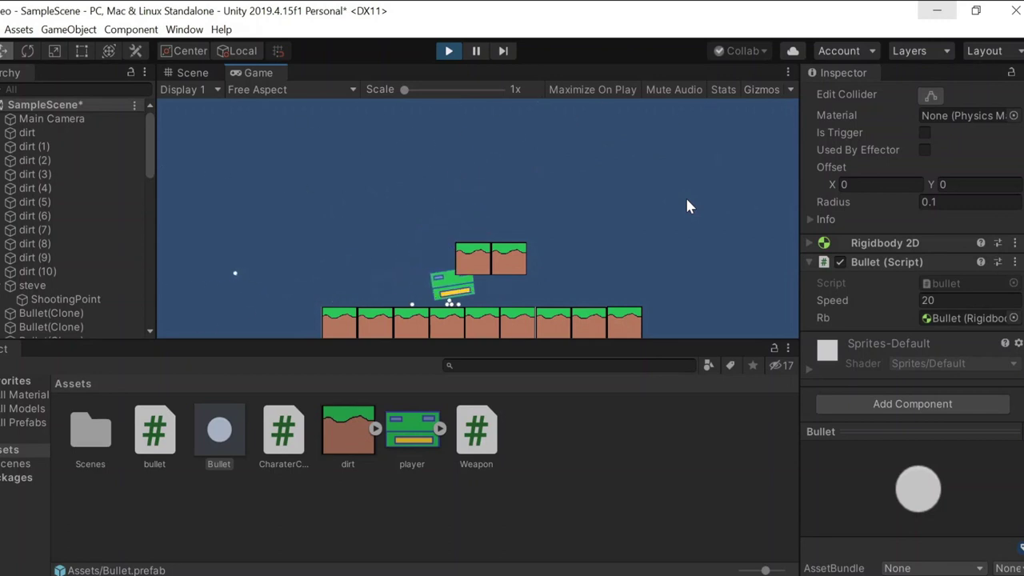
{"action": "key", "text": "space"}
{"action": "key", "text": "Left"}
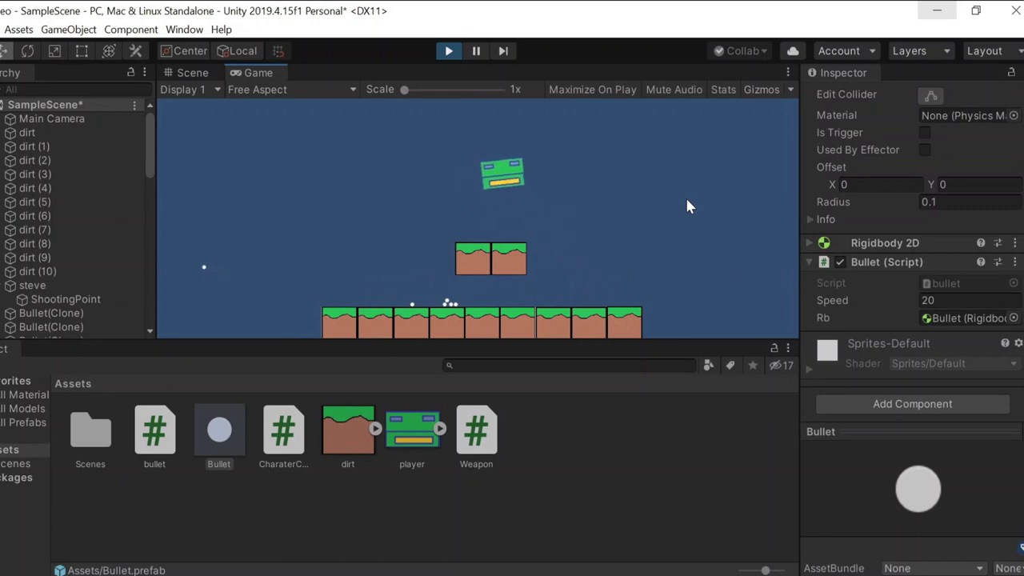
{"action": "key", "text": "Right"}
{"action": "key", "text": "space"}
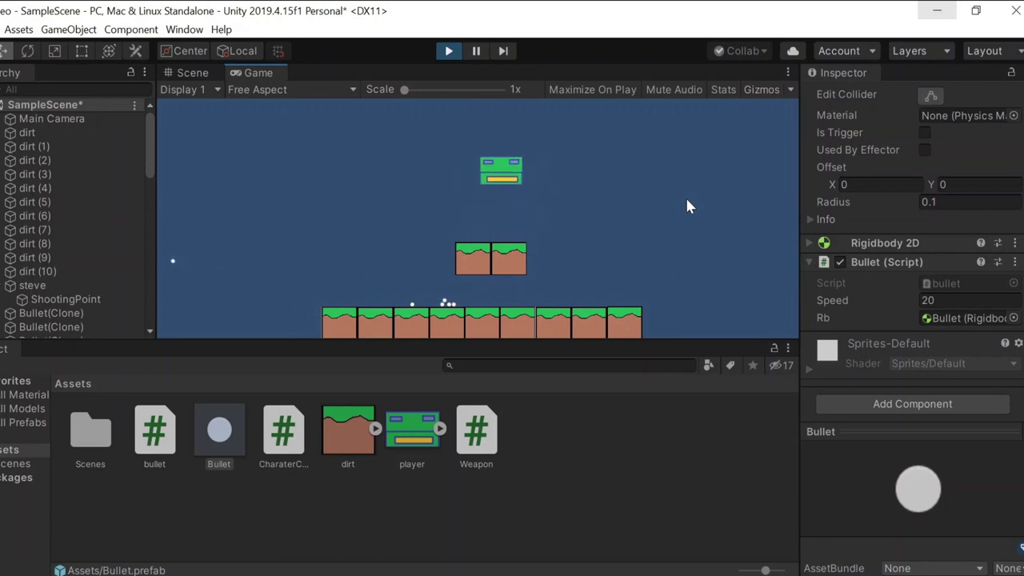
Move the player left in mid-air above the floating platform and fire a series of bullets as it tumbles.
{"action": "key", "text": "Left"}
{"action": "key", "text": "ctrl"}
{"action": "key", "text": "ctrl"}
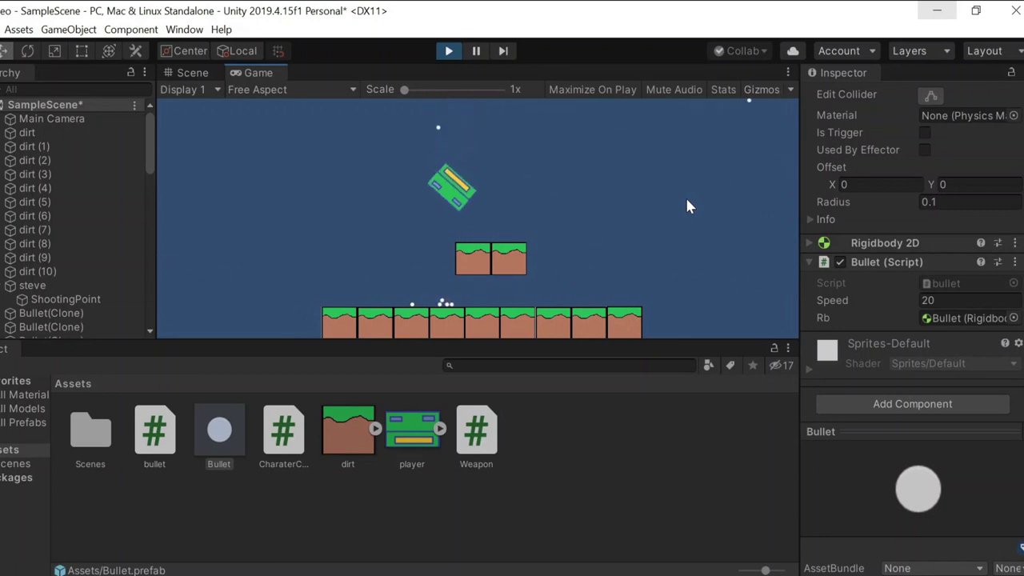
{"action": "key", "text": "ctrl"}
{"action": "key", "text": "ctrl"}
{"action": "key", "text": "ctrl"}
{"action": "key", "text": "ctrl"}
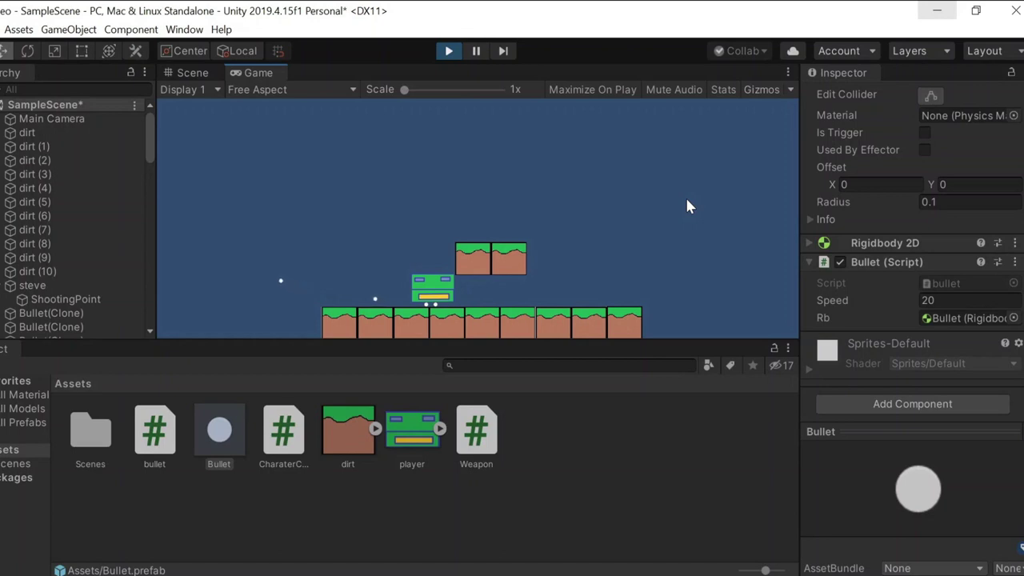
Move the player briefly left, then right along the ground beneath the floating platform.
{"action": "key", "text": "Left"}
{"action": "key", "text": "Right"}
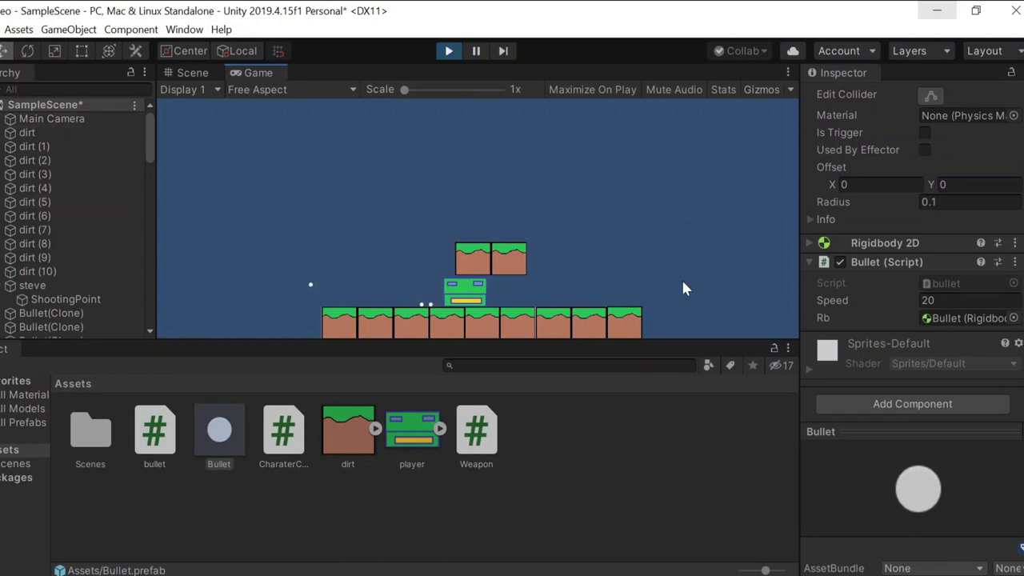
{"action": "key", "text": "Right"}
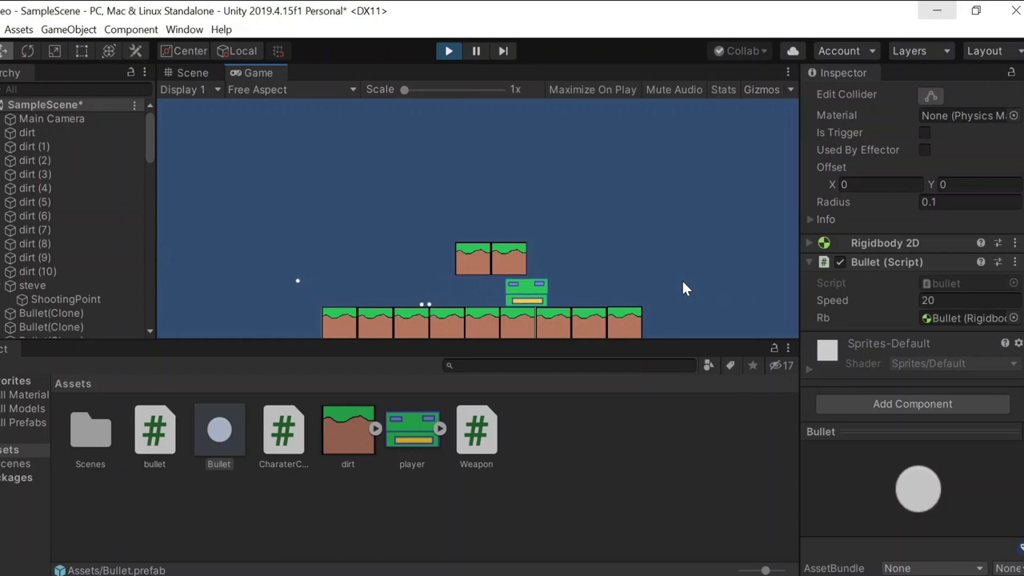